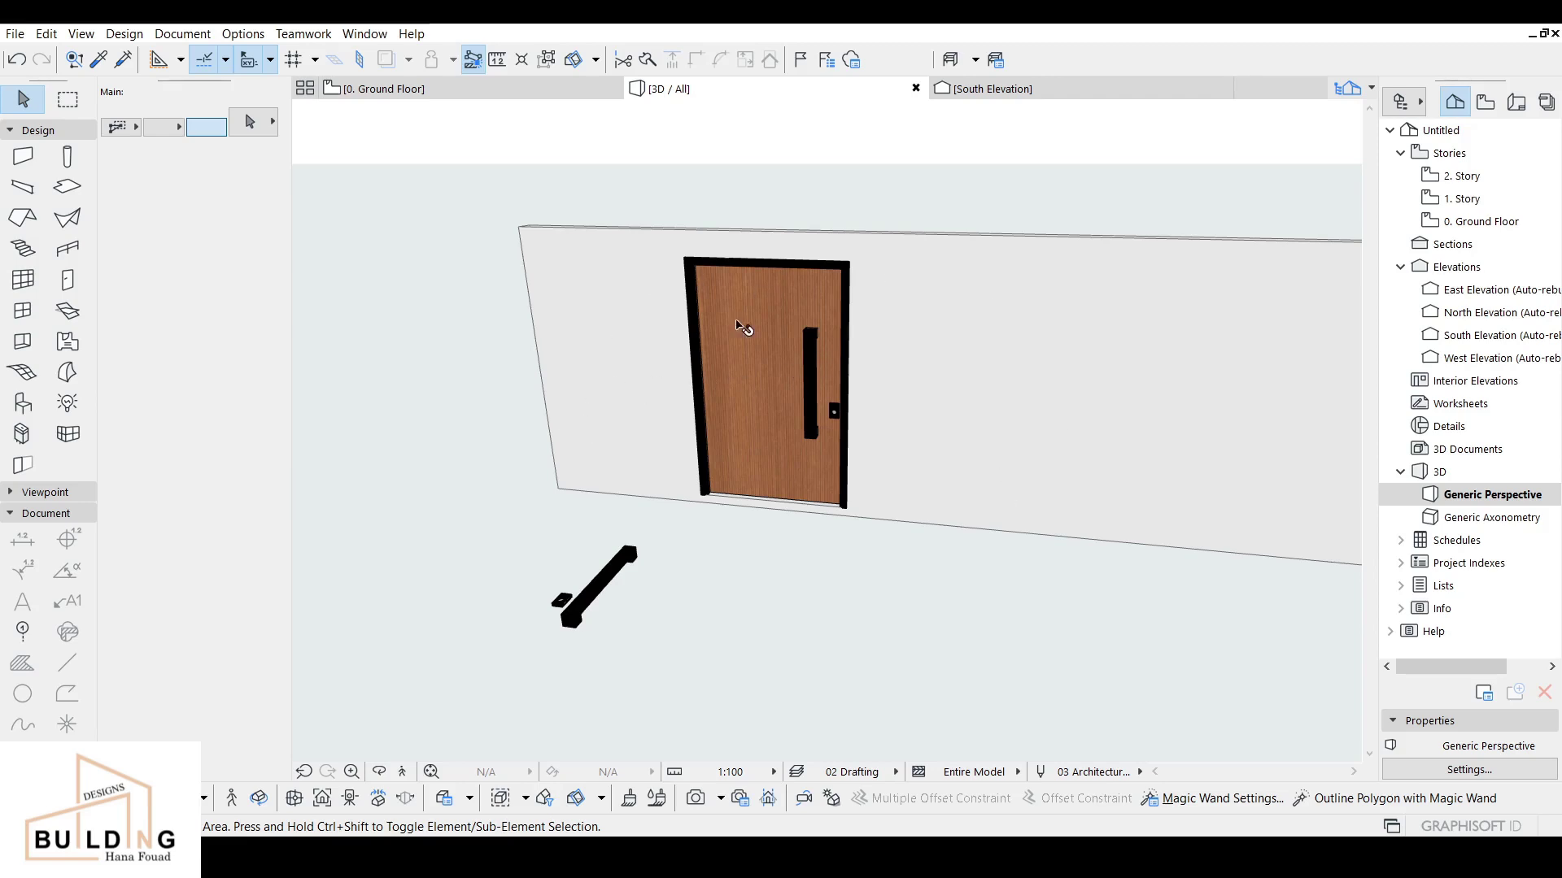
Step: Check the door's and wall's info, then switch to the 0. Ground Floor plan
{"action": "left_click", "coordinate": [823, 420]}
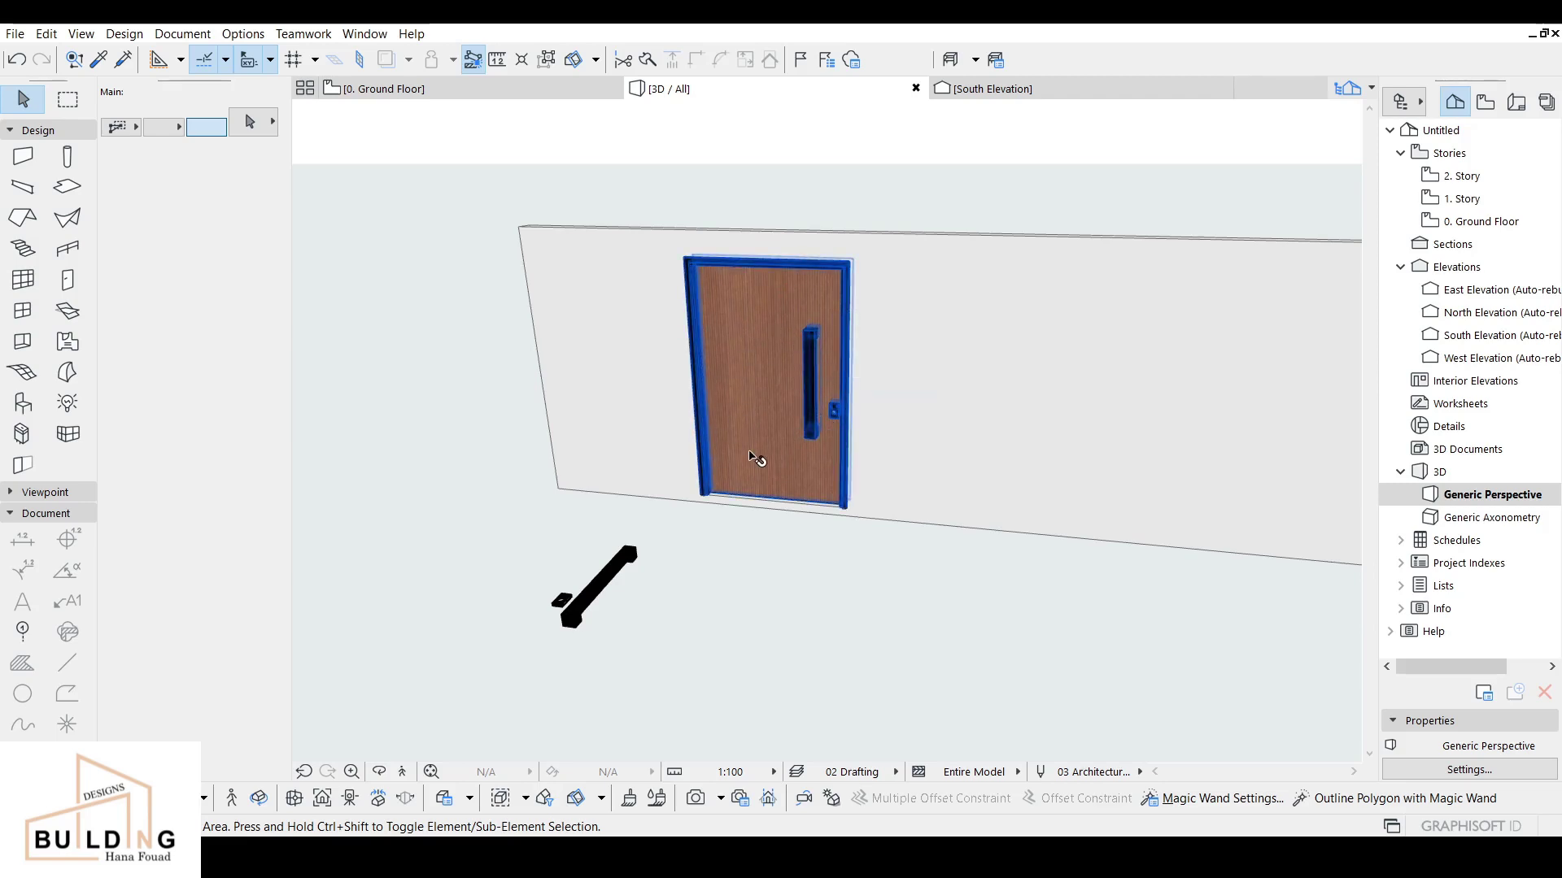
{"action": "mouse_move", "coordinate": [755, 458]}
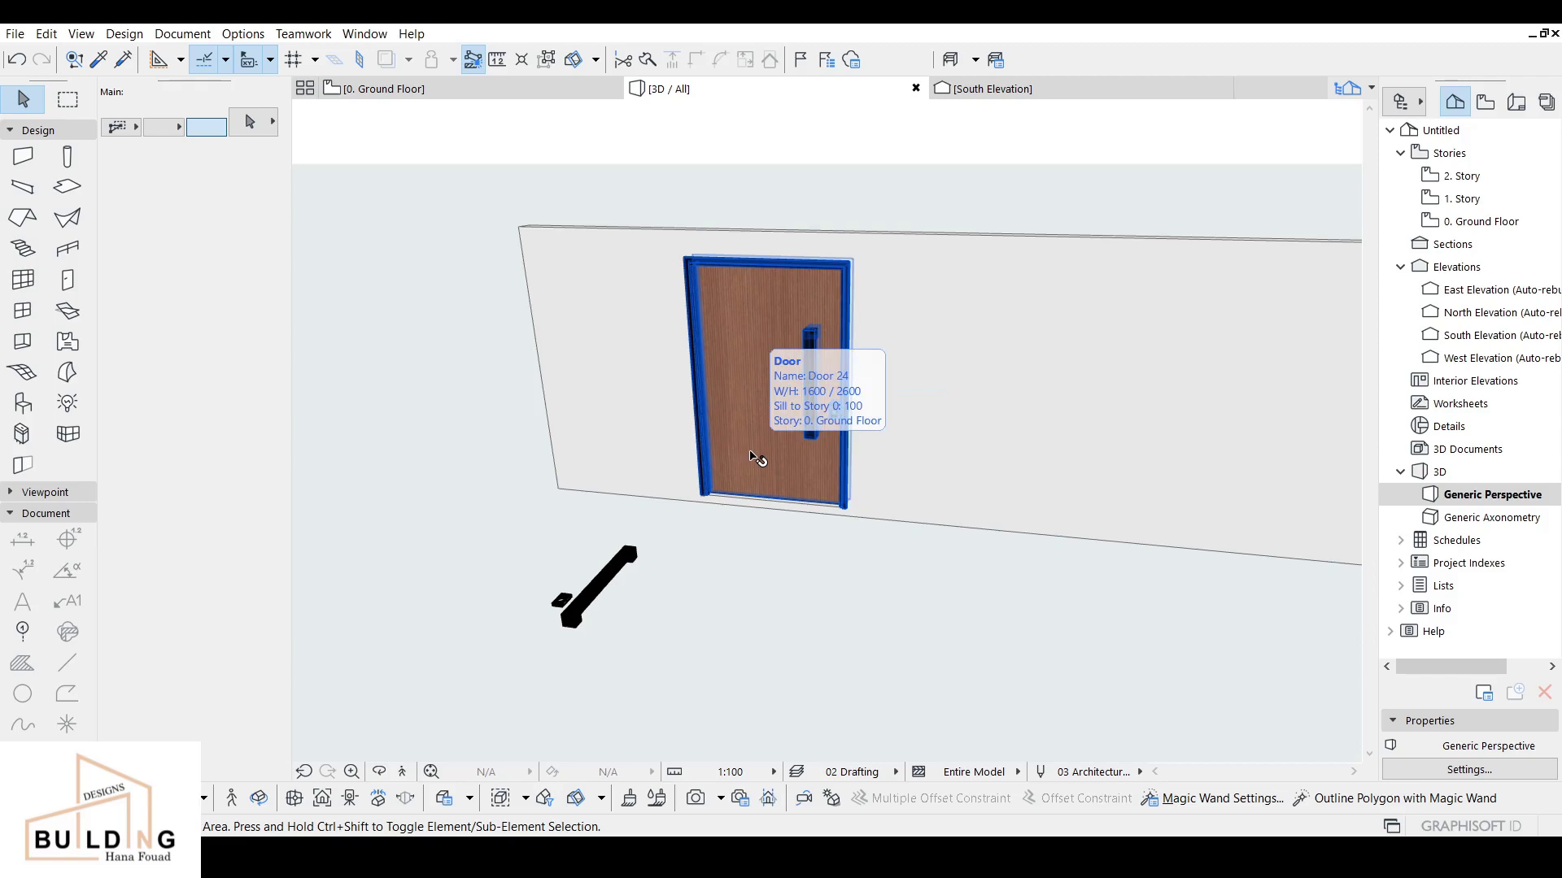
{"action": "key", "text": "Escape"}
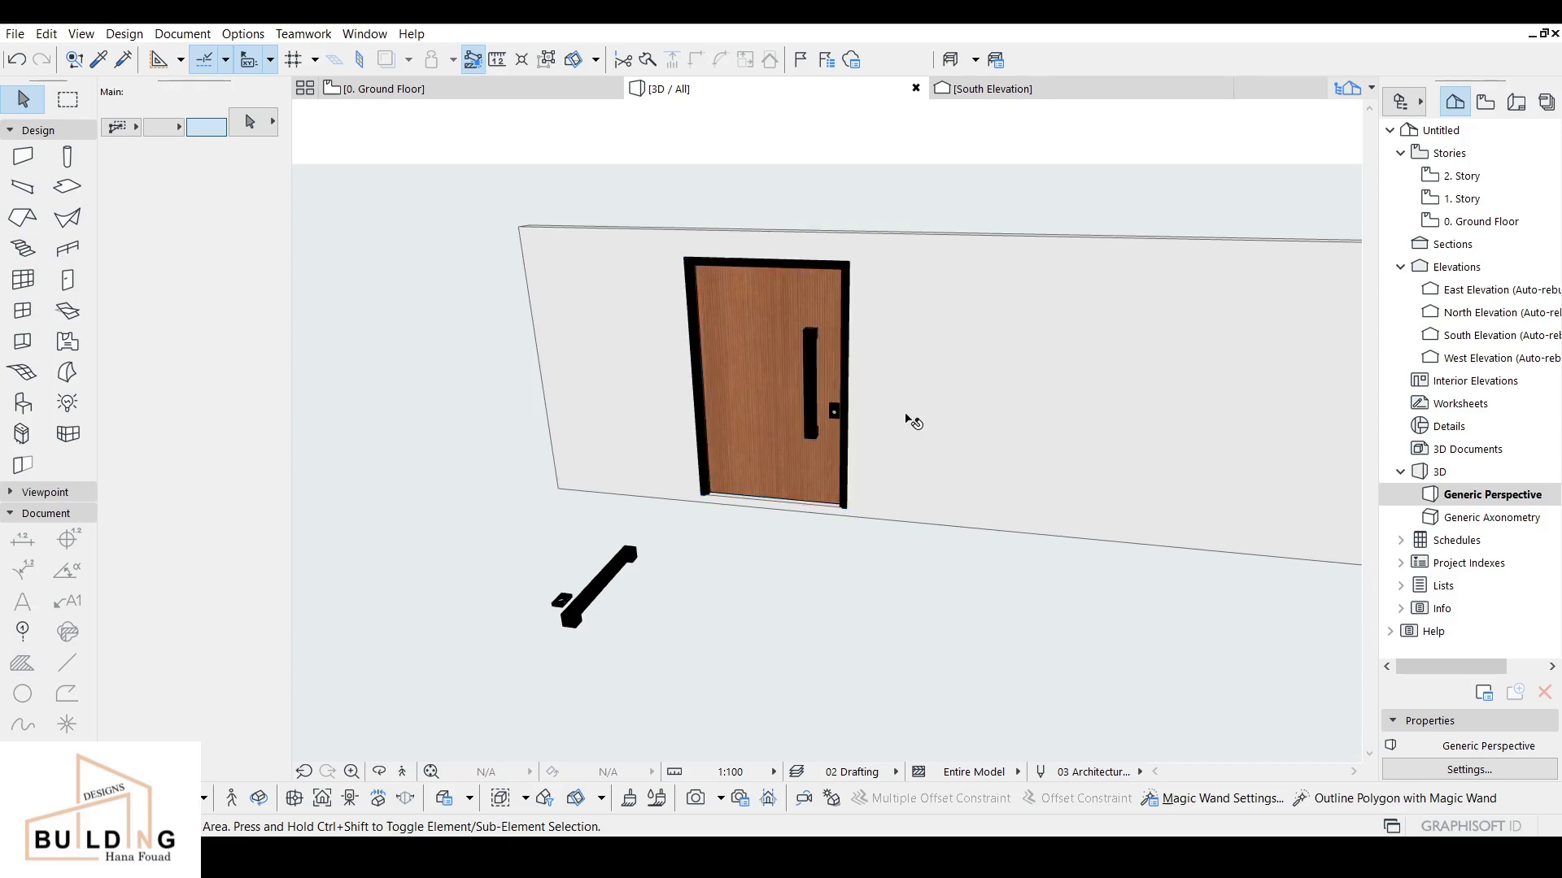
{"action": "left_click", "coordinate": [910, 420]}
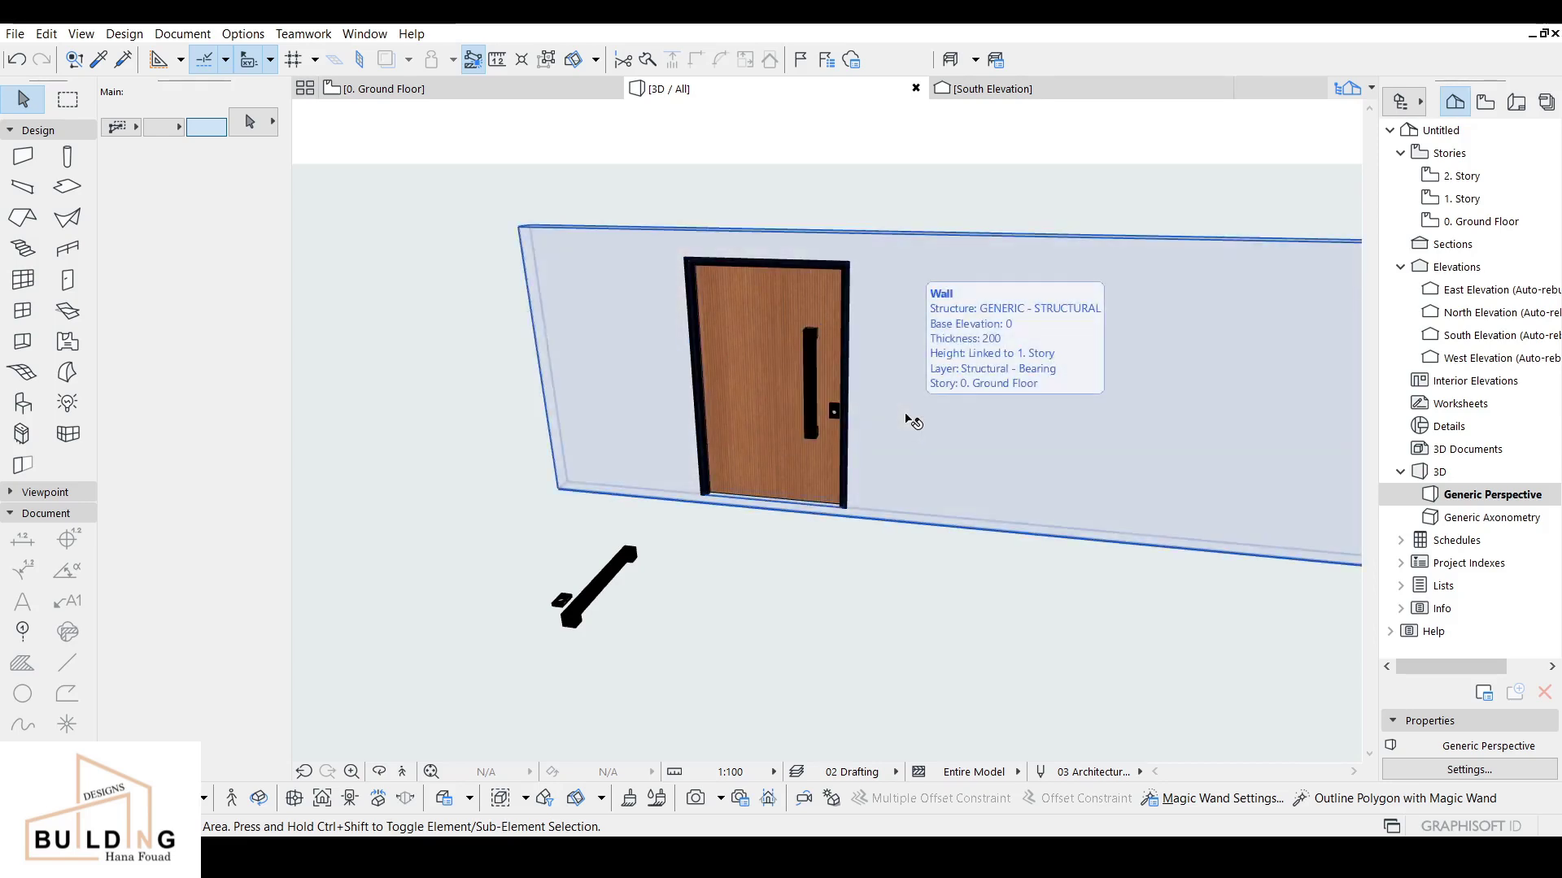
{"action": "key", "text": "Escape"}
{"action": "left_click", "coordinate": [388, 90]}
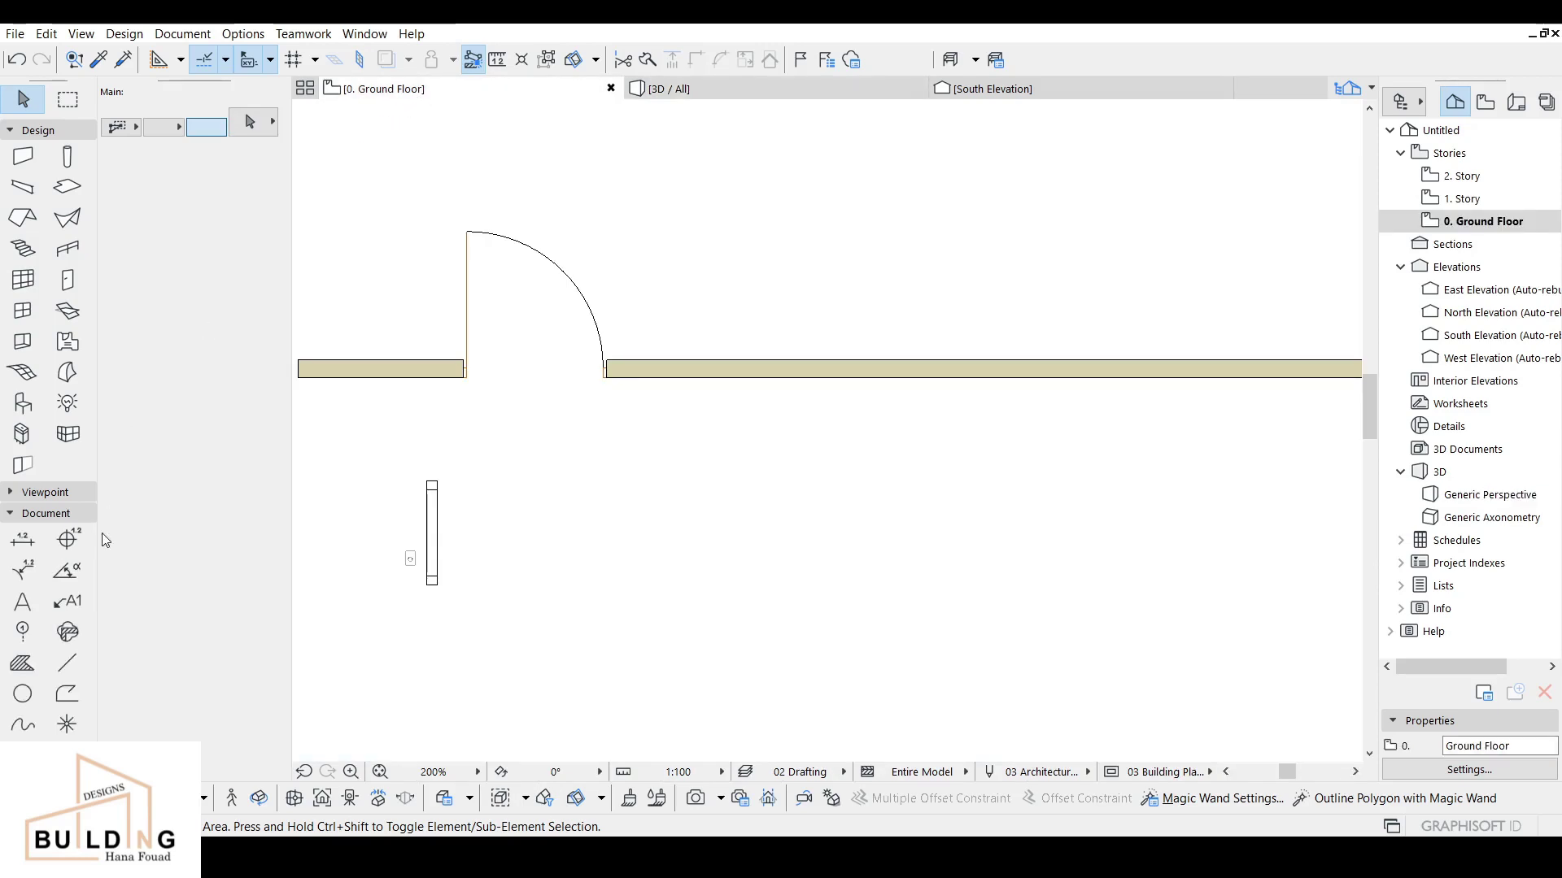
Step: Start a chained line outline below the wall with a 116-long first segment
{"action": "left_click", "coordinate": [65, 665]}
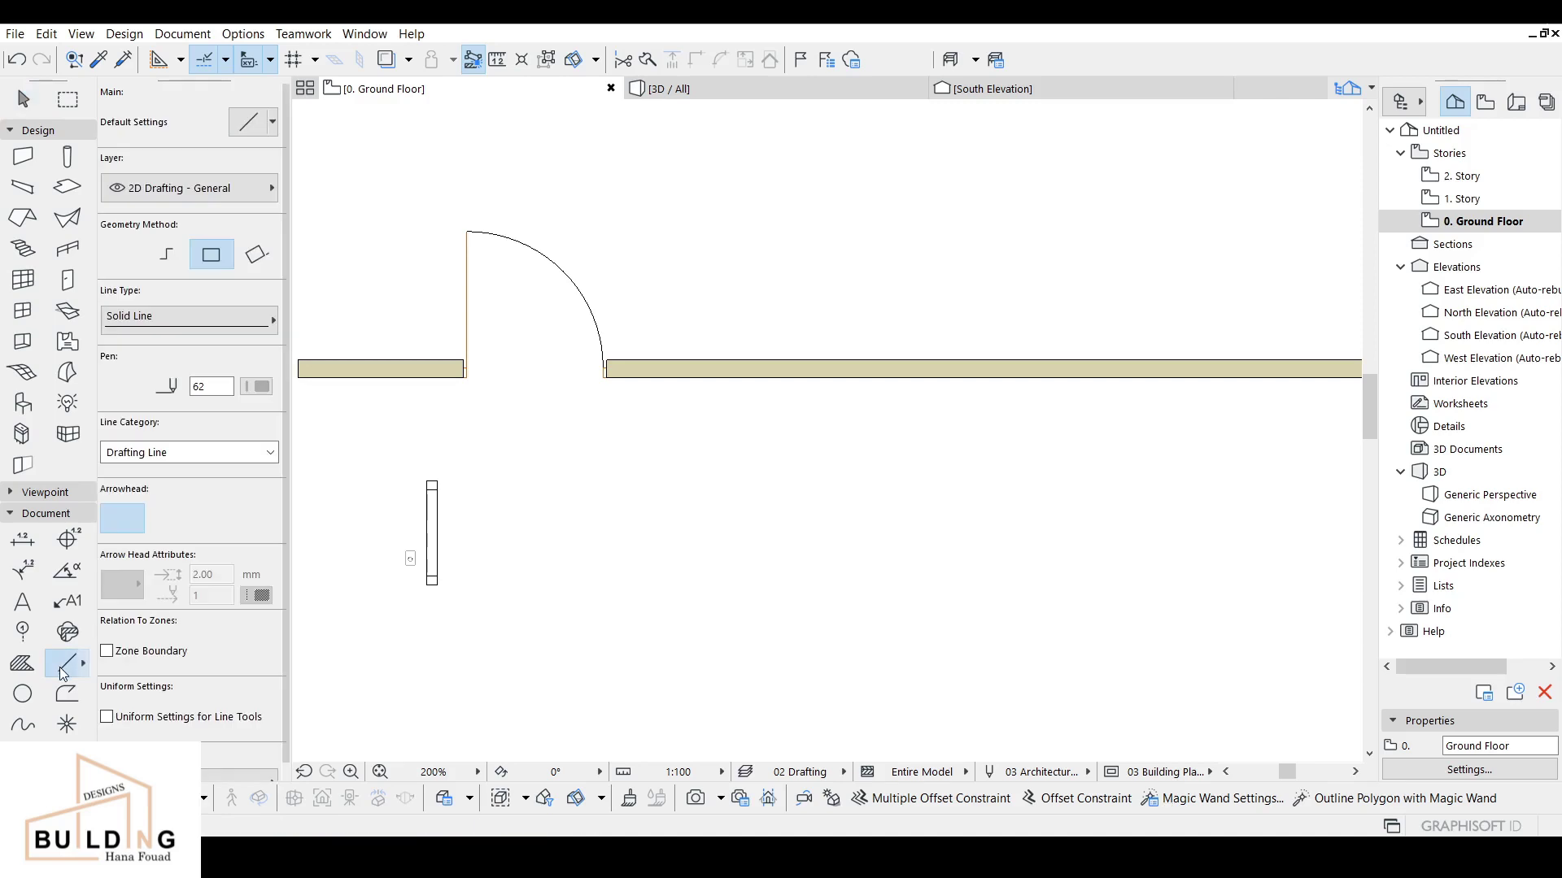
{"action": "left_click", "coordinate": [166, 260]}
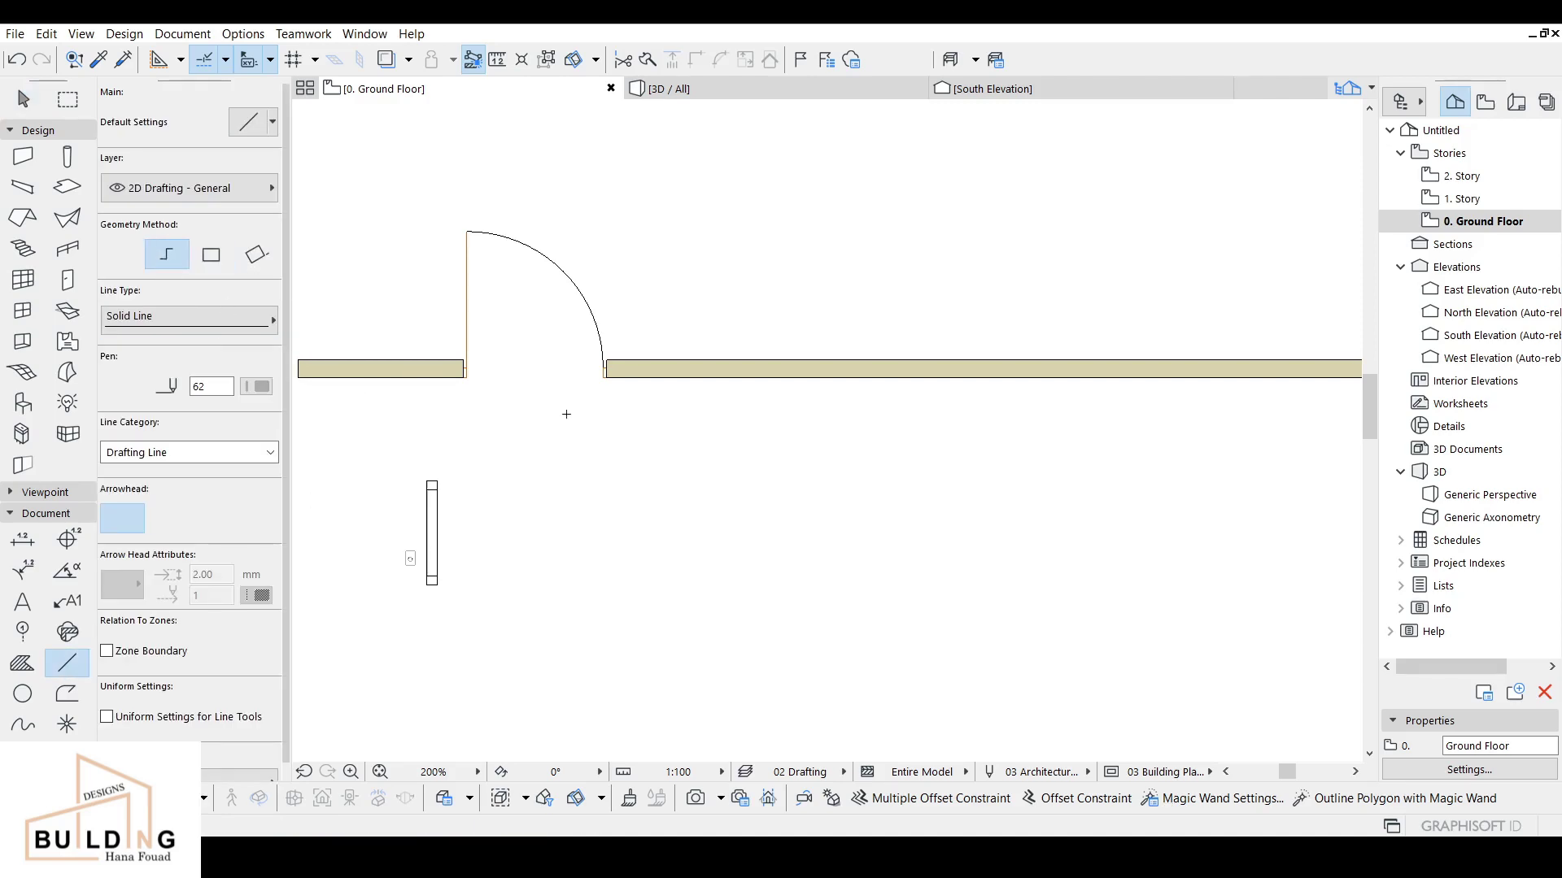
{"action": "scroll", "coordinate": [626, 561], "scroll_direction": "up", "scroll_amount": 3}
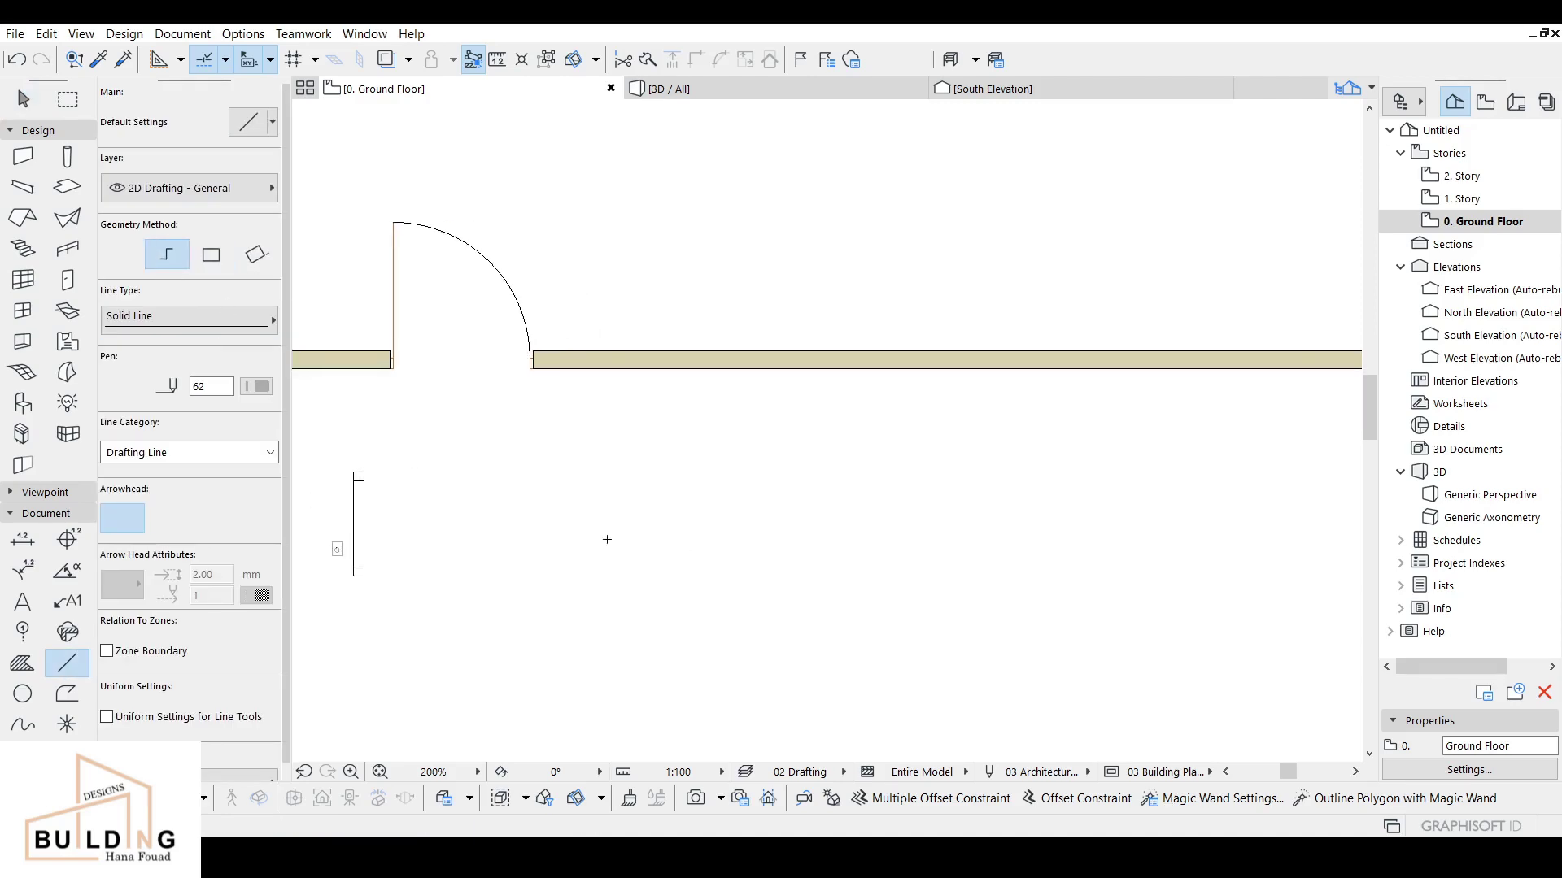
{"action": "left_click", "coordinate": [580, 454]}
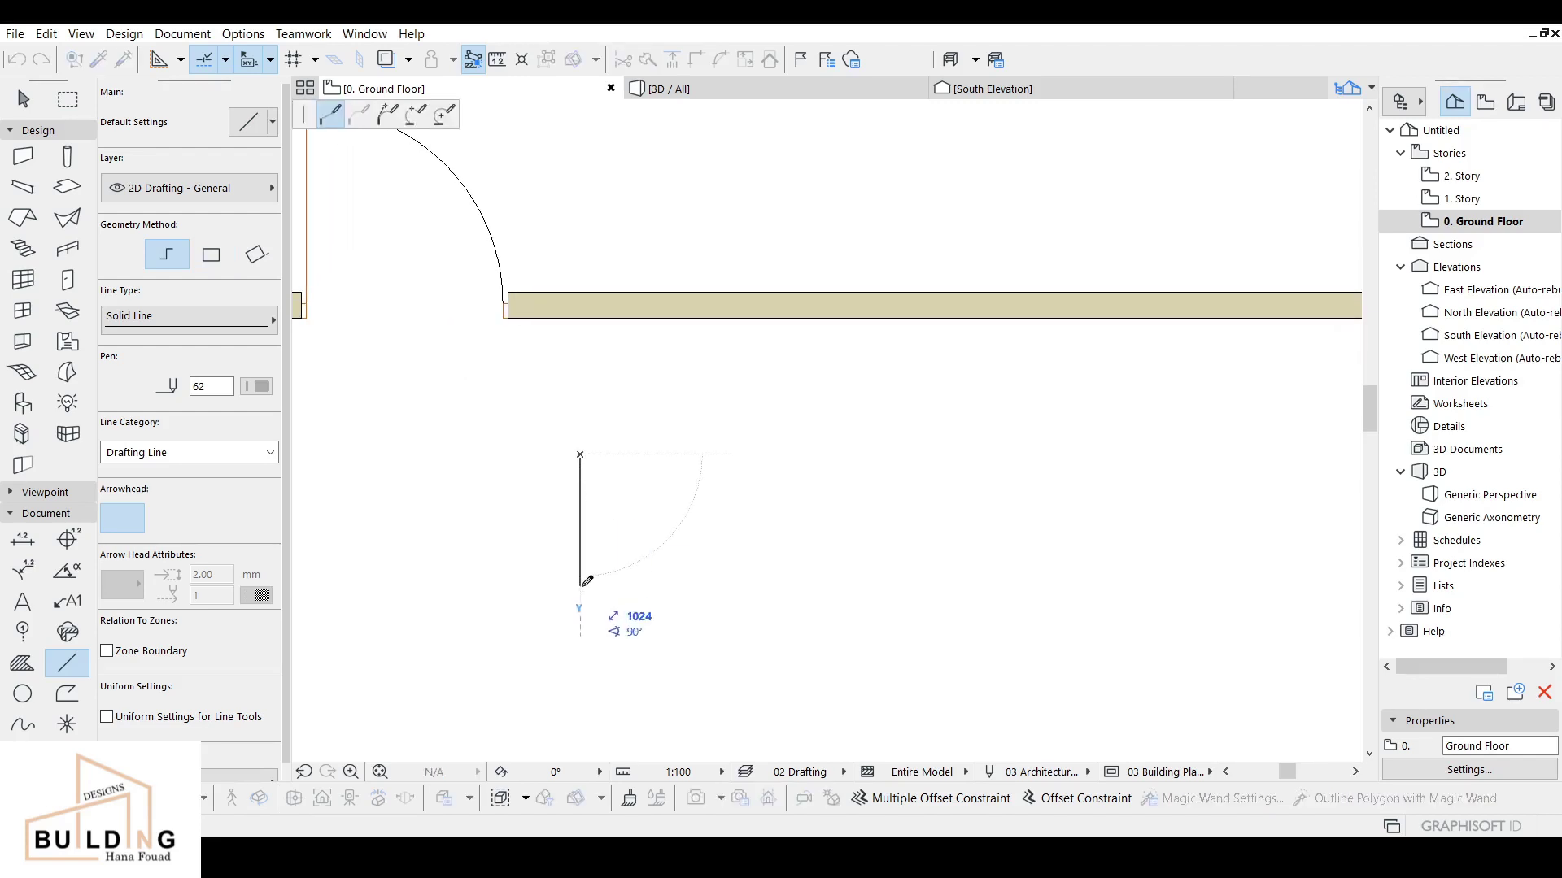
{"action": "type", "text": "11"}
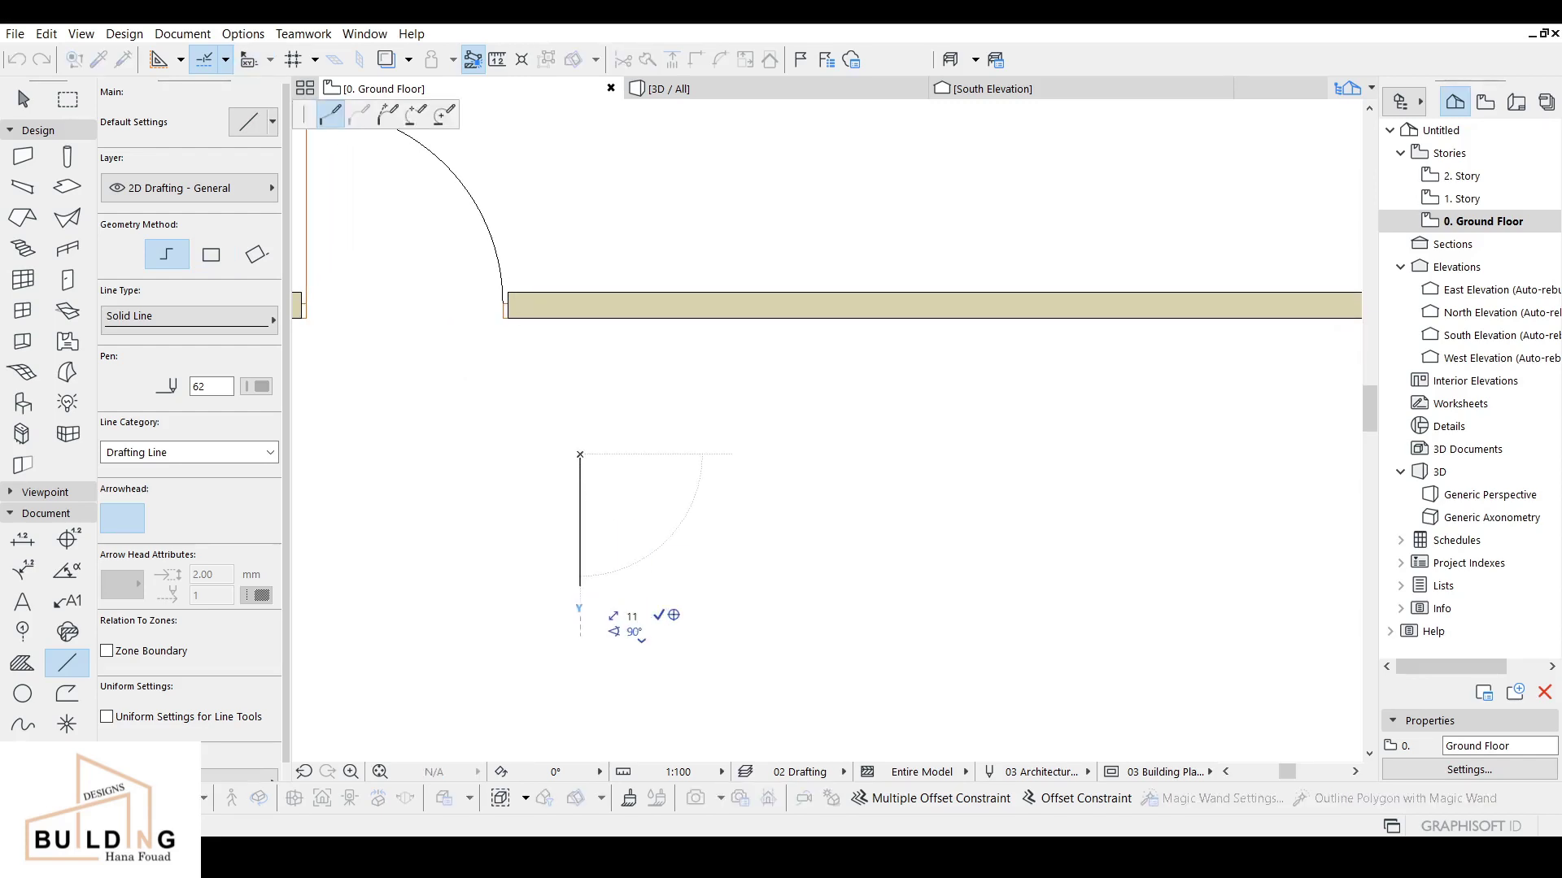
{"action": "type", "text": "5"}
{"action": "key", "text": "BackSpace"}
{"action": "key", "text": "Return"}
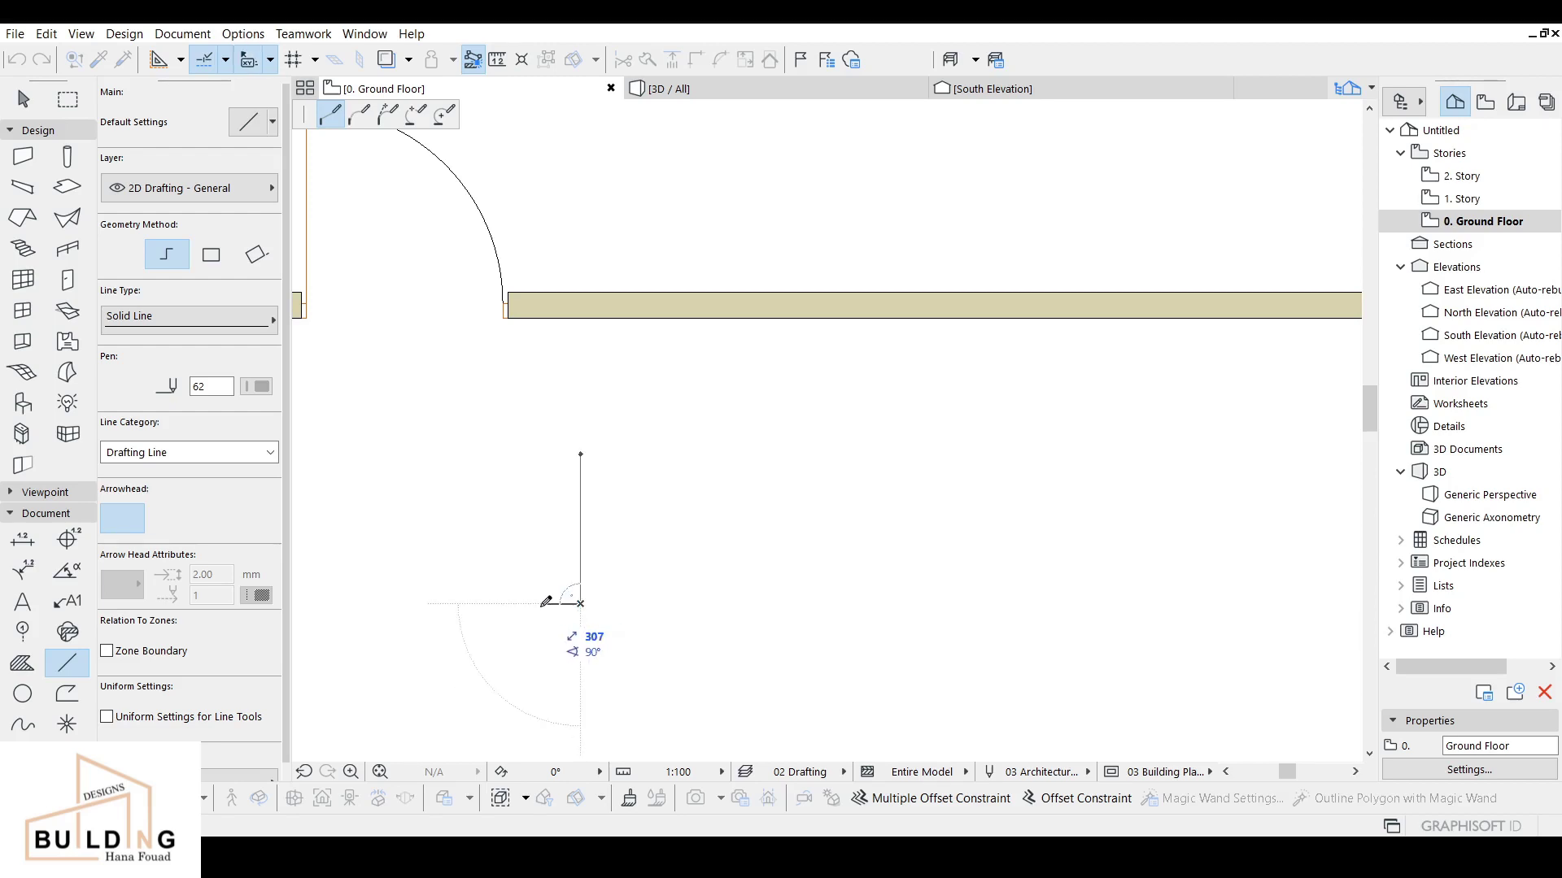
Step: Add the 12-wide segment and close the thin outline back at its start
{"action": "type", "text": "120"}
{"action": "key", "text": "Return"}
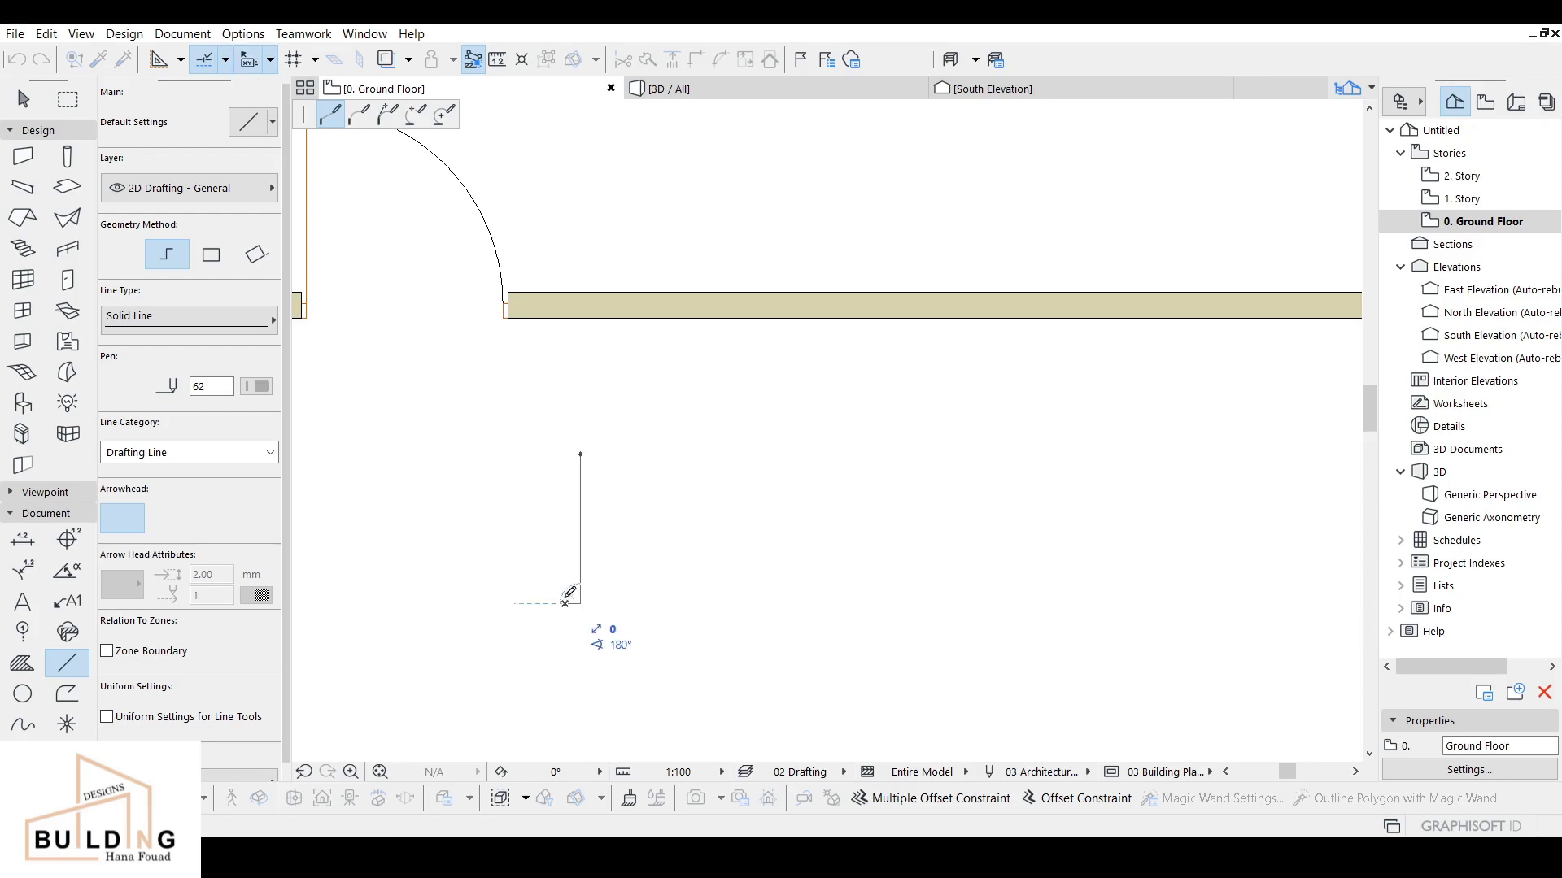
{"action": "left_click", "coordinate": [570, 451]}
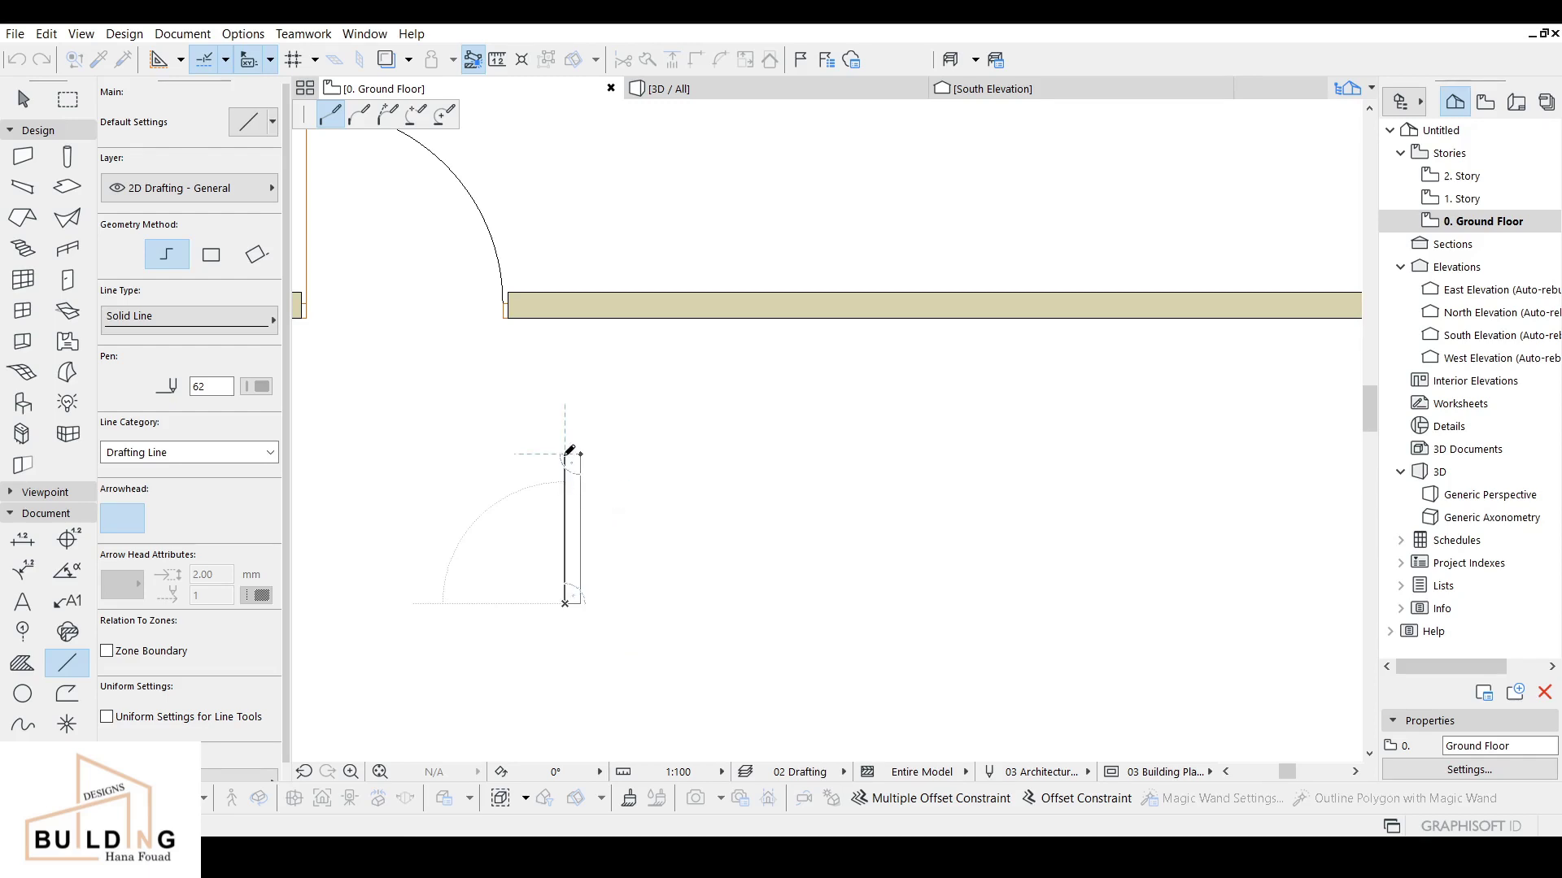
{"action": "left_click", "coordinate": [580, 453]}
{"action": "middle_click_drag", "start_coordinate": [586, 488], "coordinate": [636, 509]}
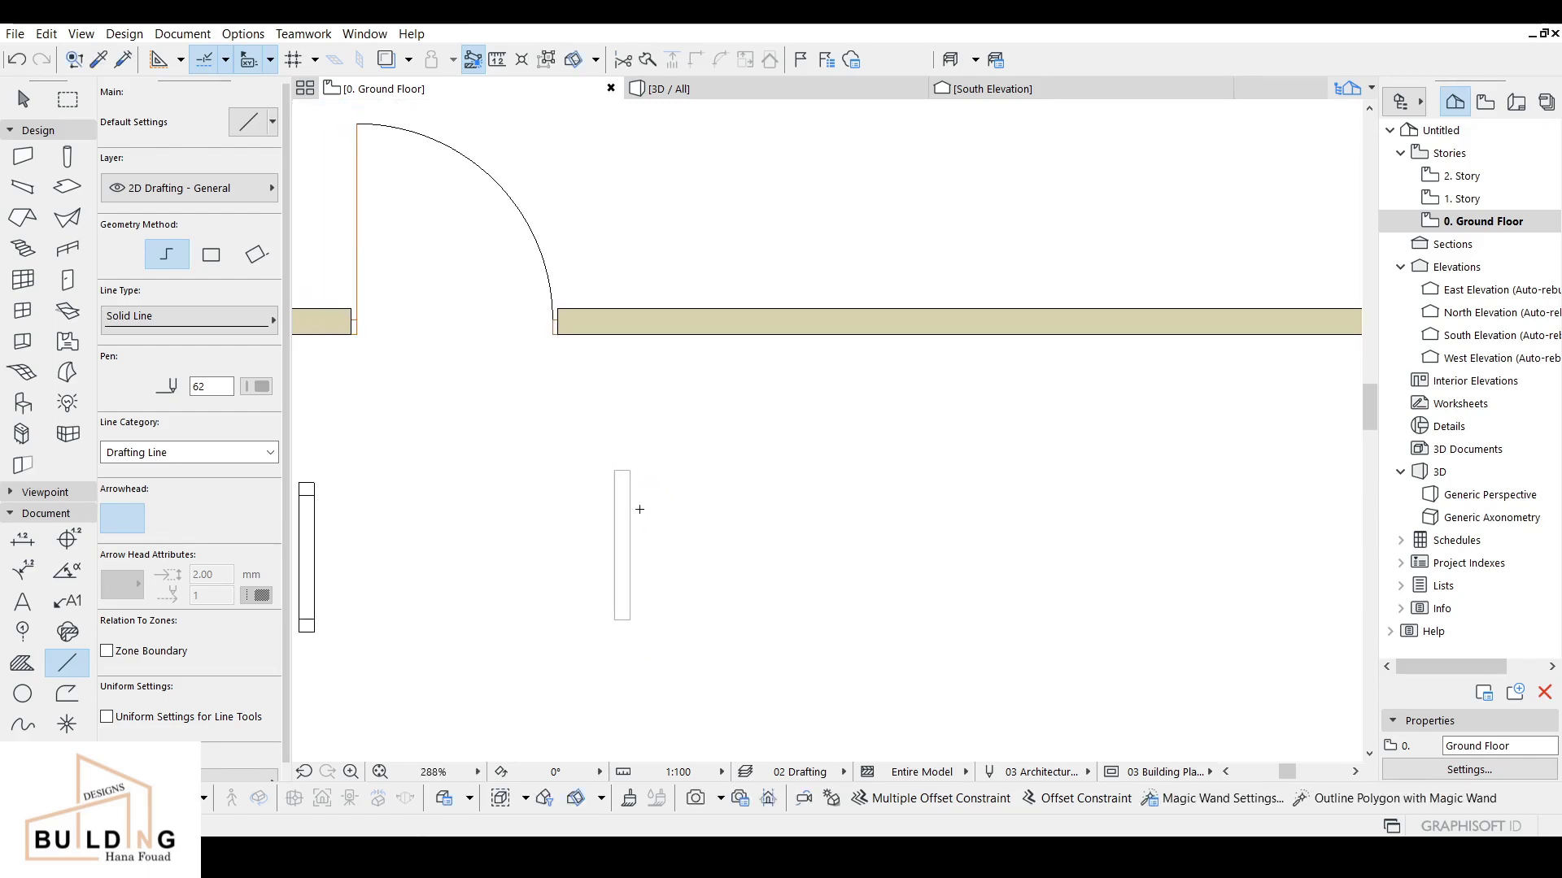
{"action": "scroll", "coordinate": [580, 472], "scroll_direction": "up", "scroll_amount": 3}
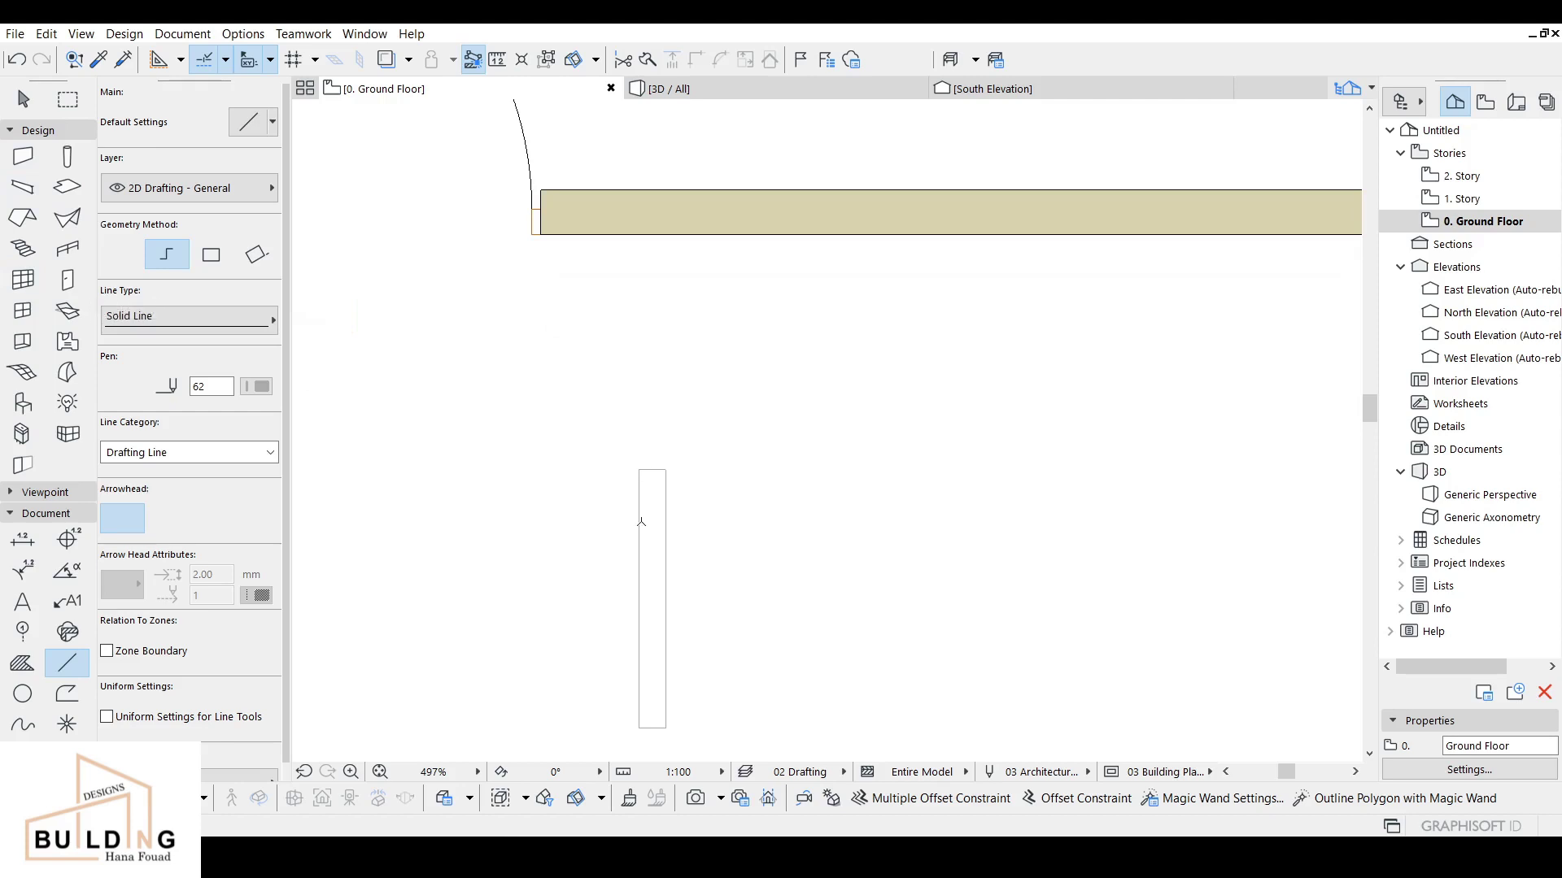
{"action": "scroll", "coordinate": [643, 470], "scroll_direction": "up", "scroll_amount": 2}
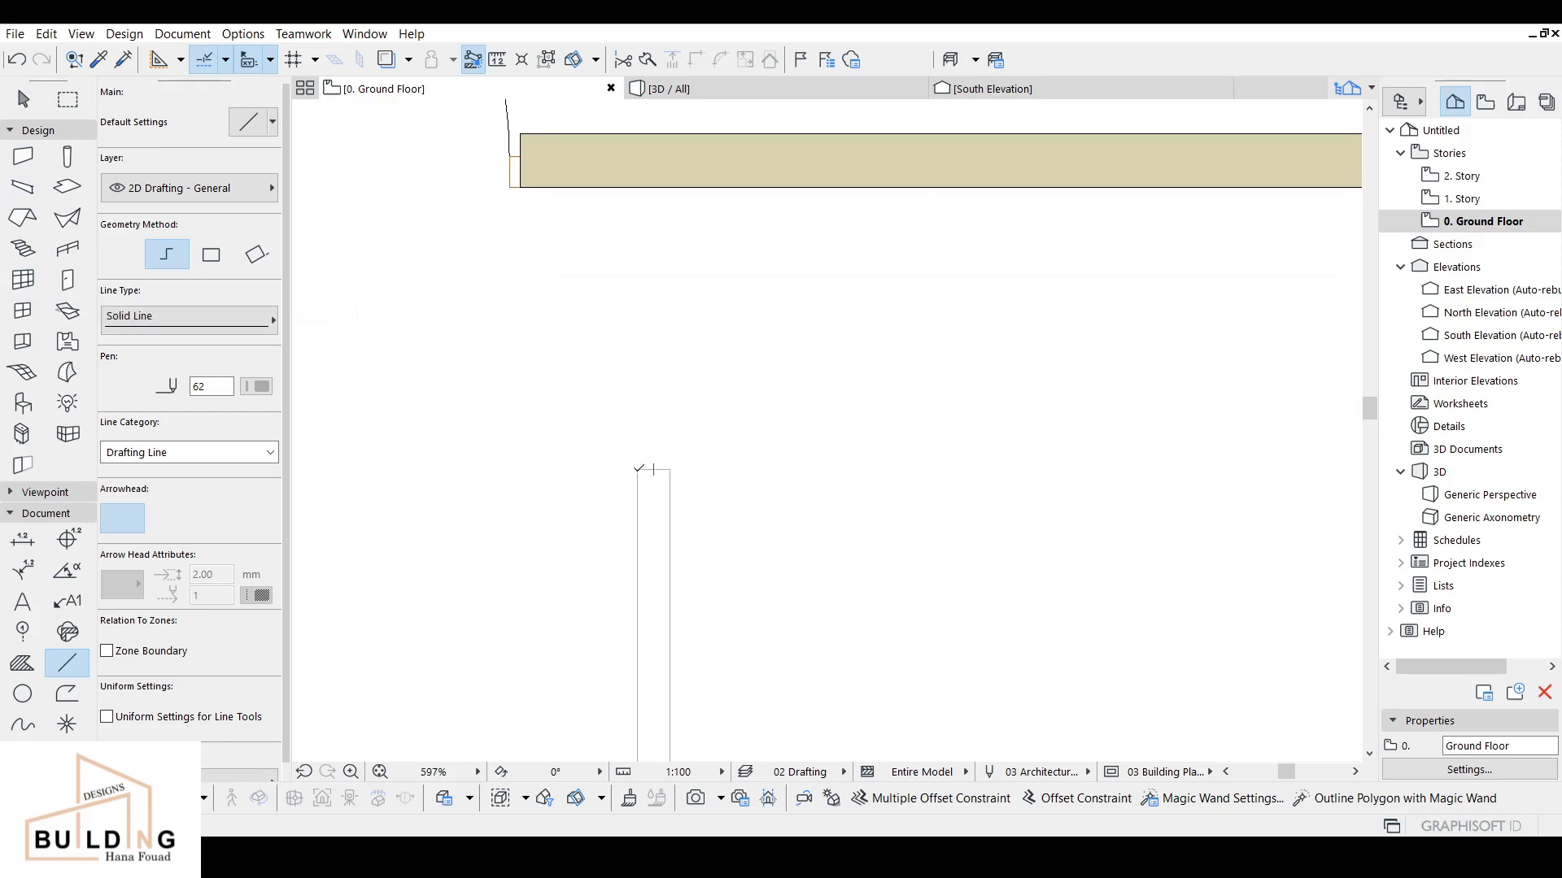
Step: Draw a 120 by 100 rectangle of lines at the thin outline's top corner
{"action": "left_click", "coordinate": [211, 254]}
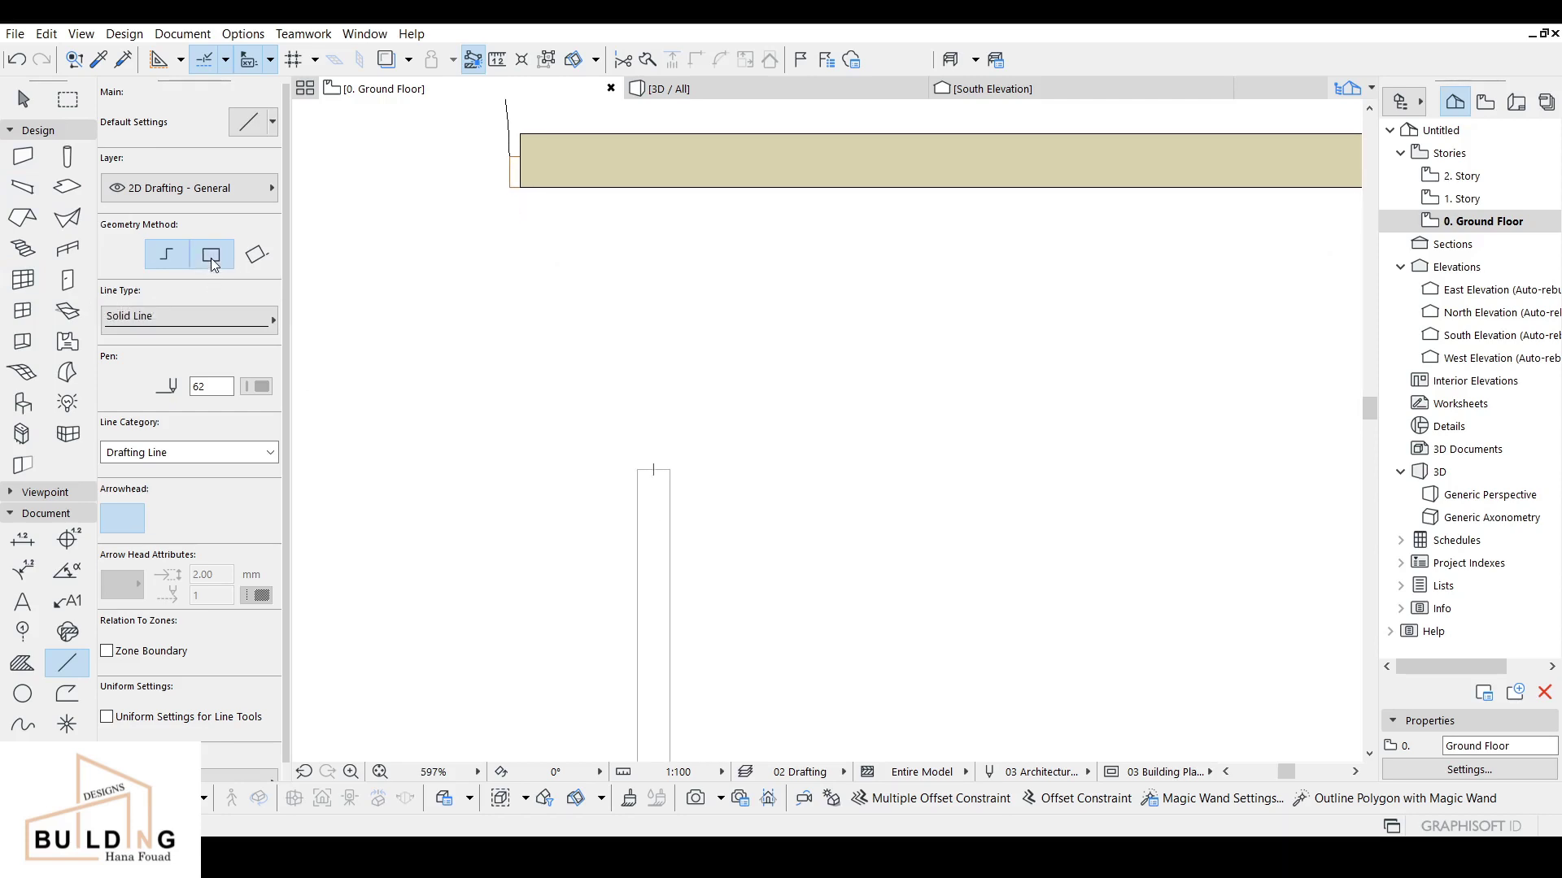
{"action": "left_click", "coordinate": [639, 469]}
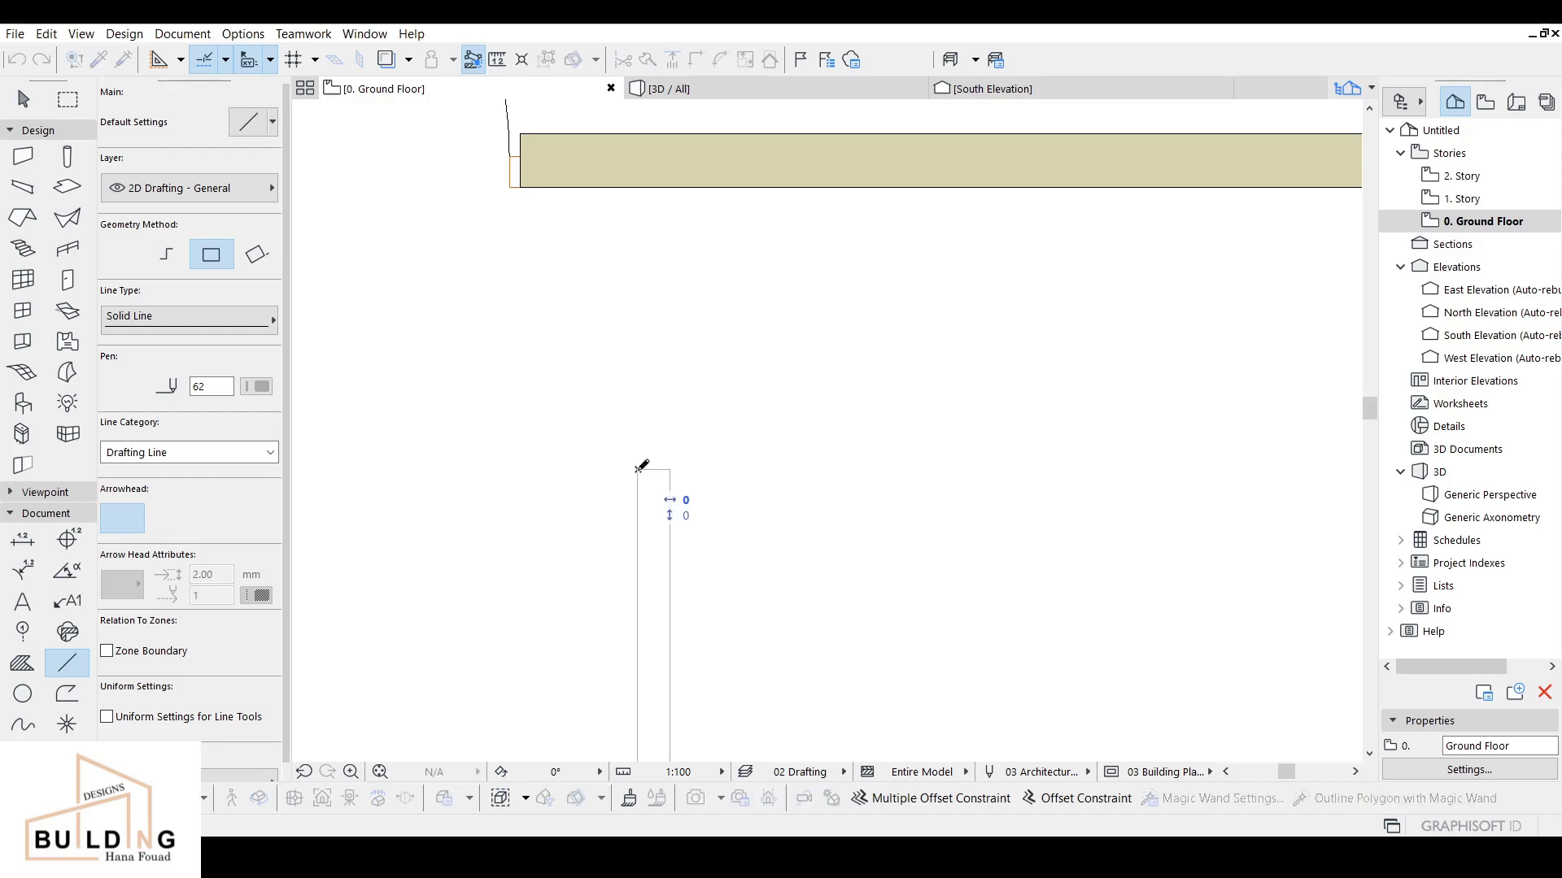
{"action": "type", "text": "1"}
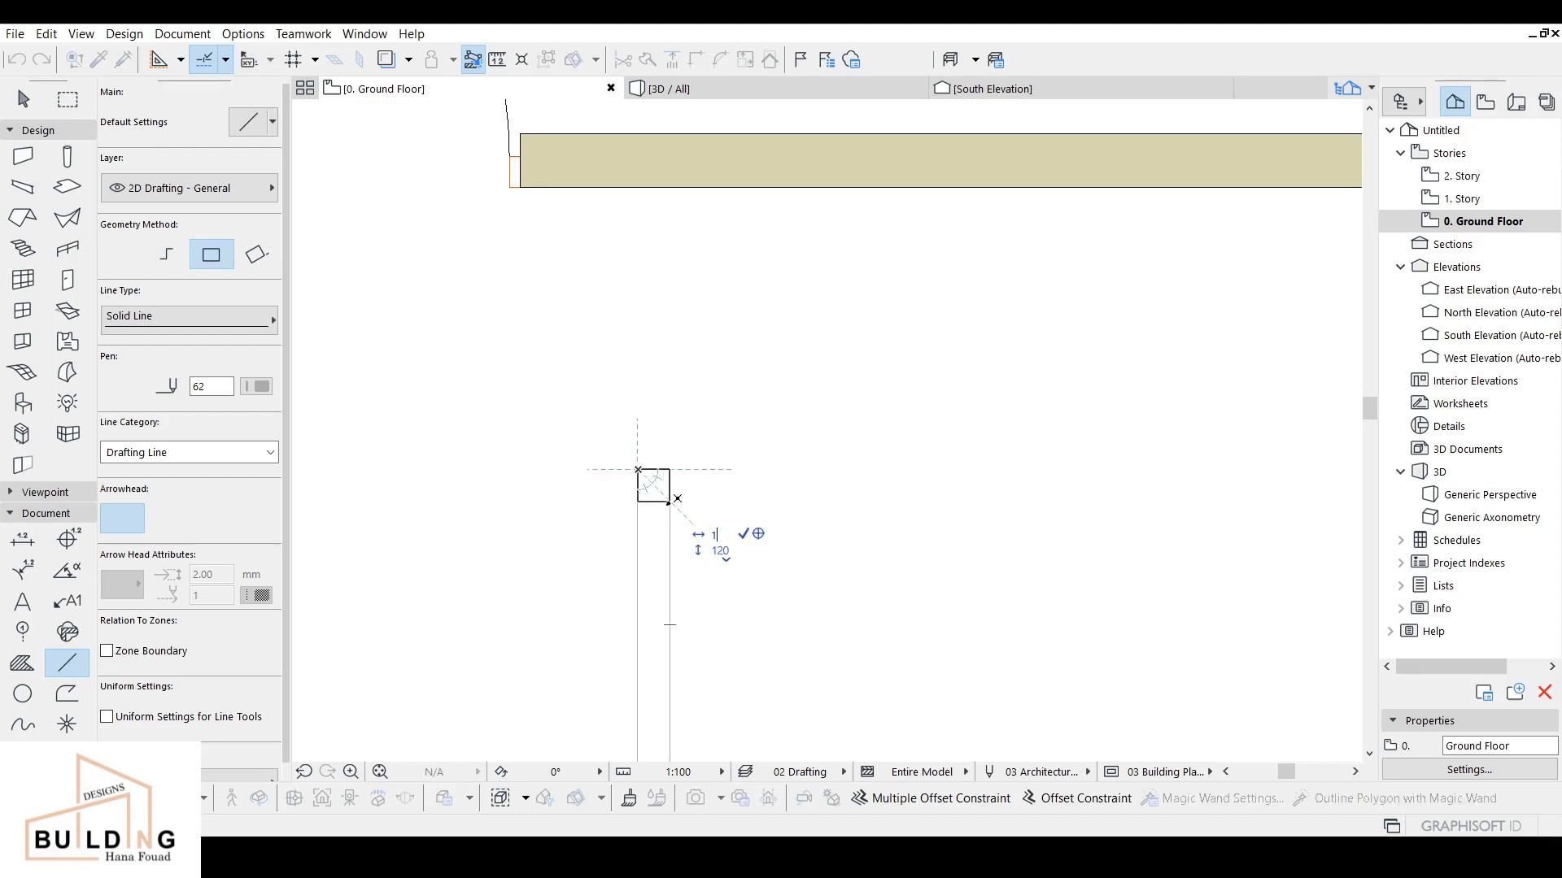
{"action": "type", "text": "20"}
{"action": "key", "text": "Tab"}
{"action": "type", "text": "100"}
{"action": "key", "text": "Return"}
Step: Move the small rectangle to the right of the thin outline
{"action": "key", "text": "ctrl+a"}
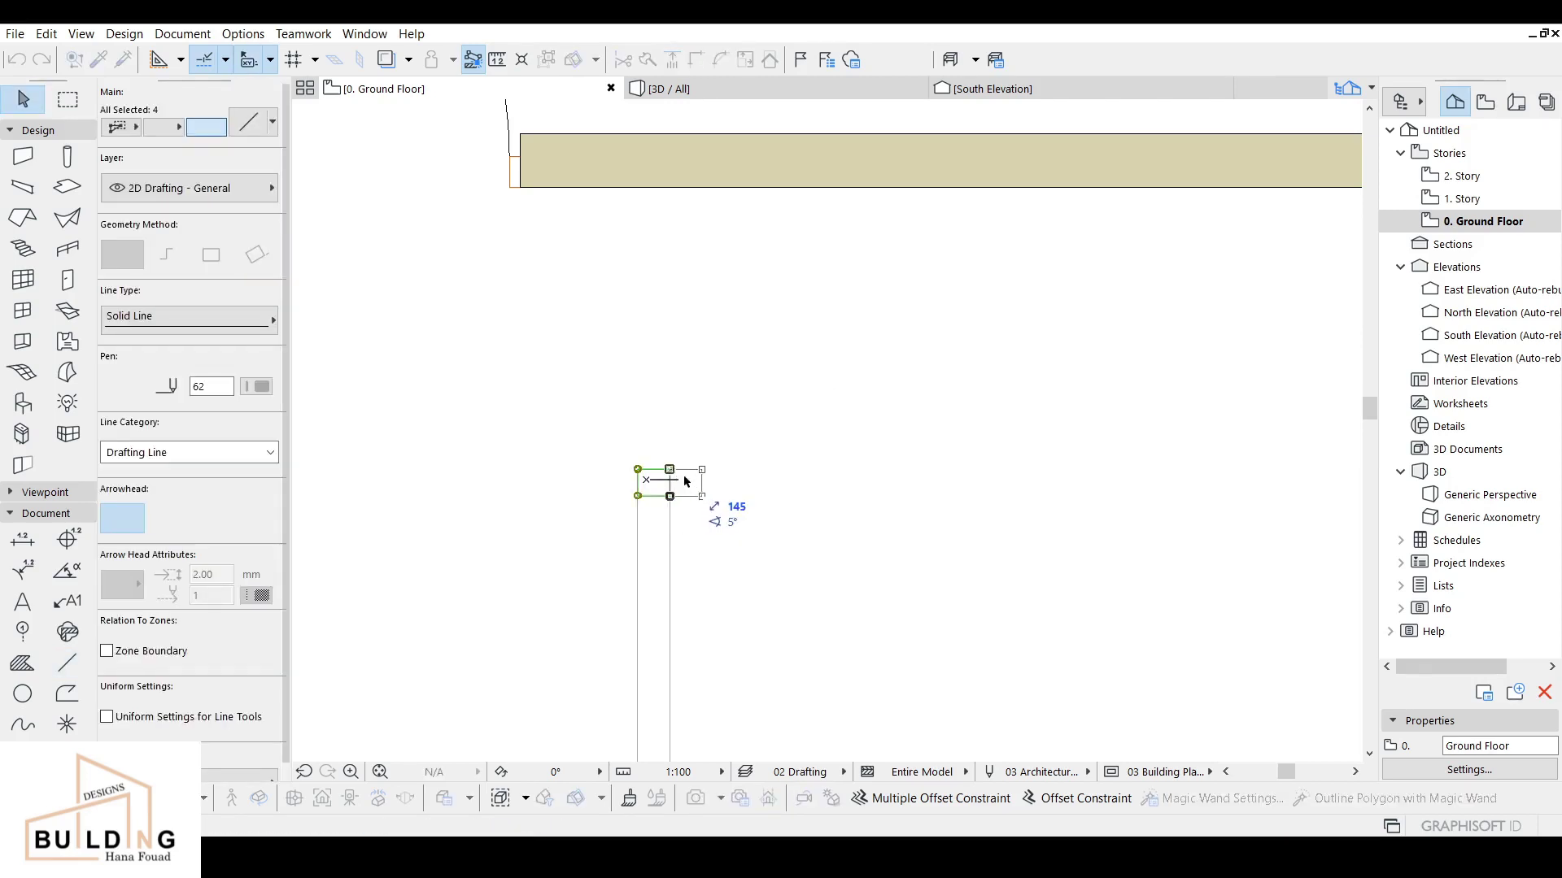
{"action": "left_click_drag", "start_coordinate": [684, 481], "coordinate": [706, 484]}
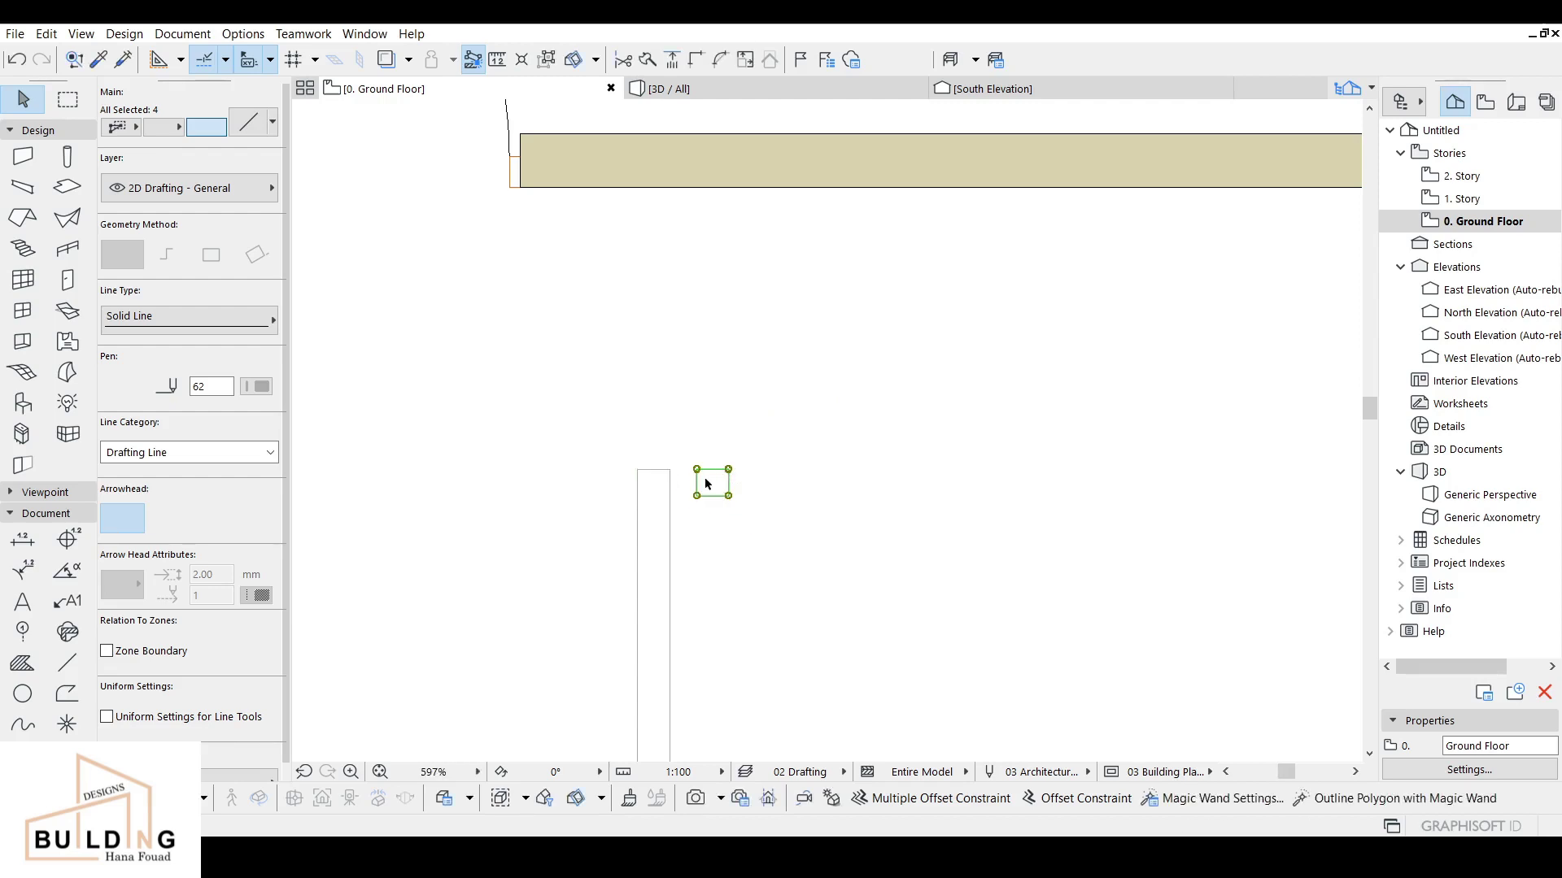
{"action": "left_click", "coordinate": [707, 485]}
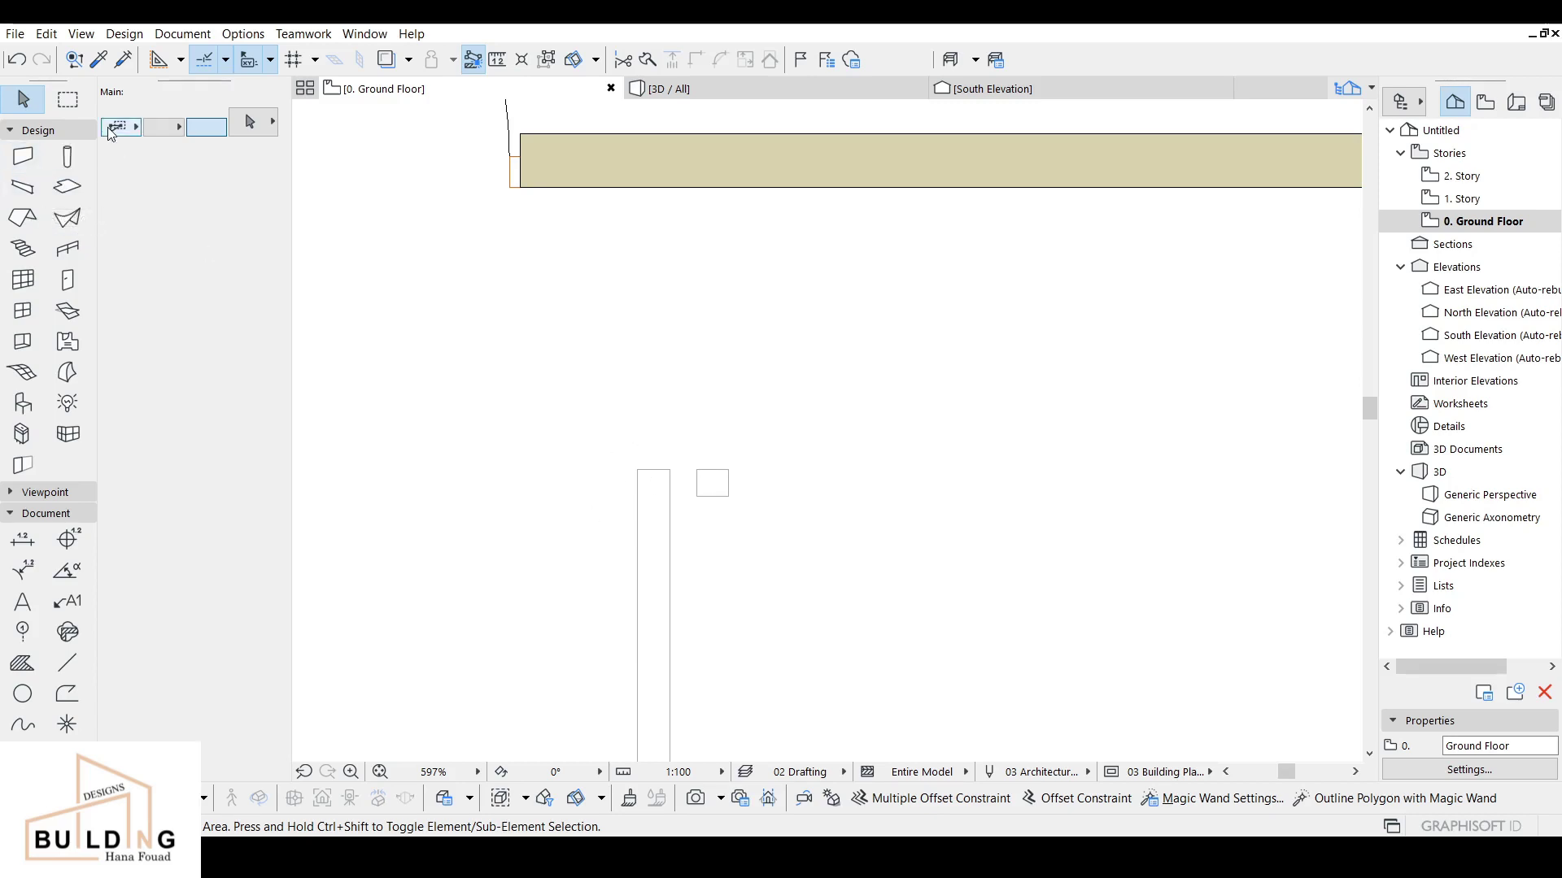
Step: Set the slab defaults to a Concrete composite with thickness 50
{"action": "left_click", "coordinate": [68, 193]}
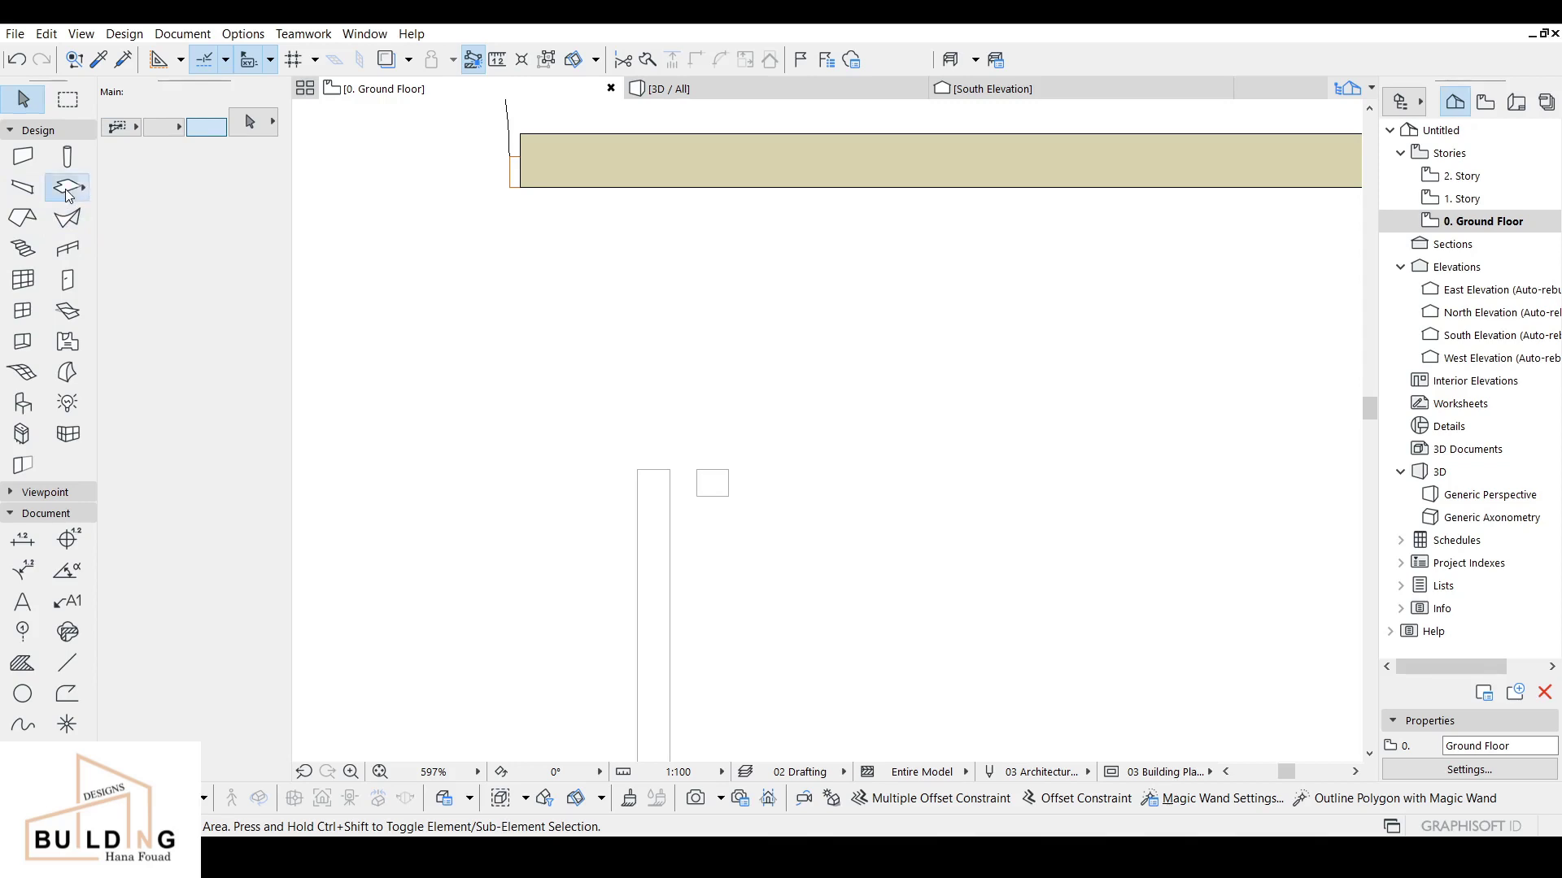
{"action": "left_click", "coordinate": [139, 387]}
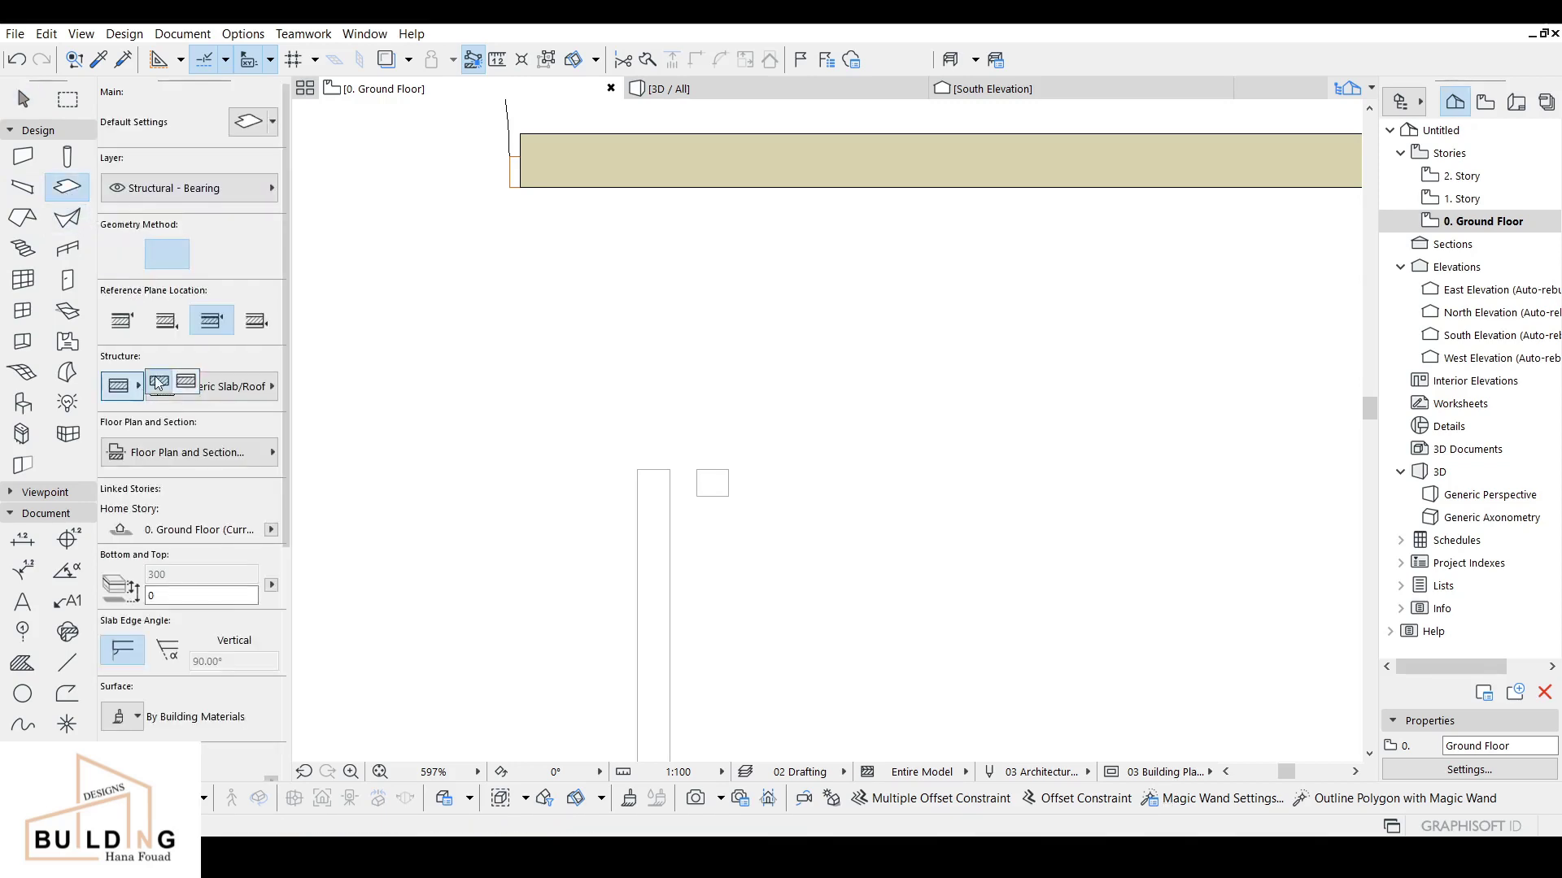
{"action": "left_click", "coordinate": [160, 386]}
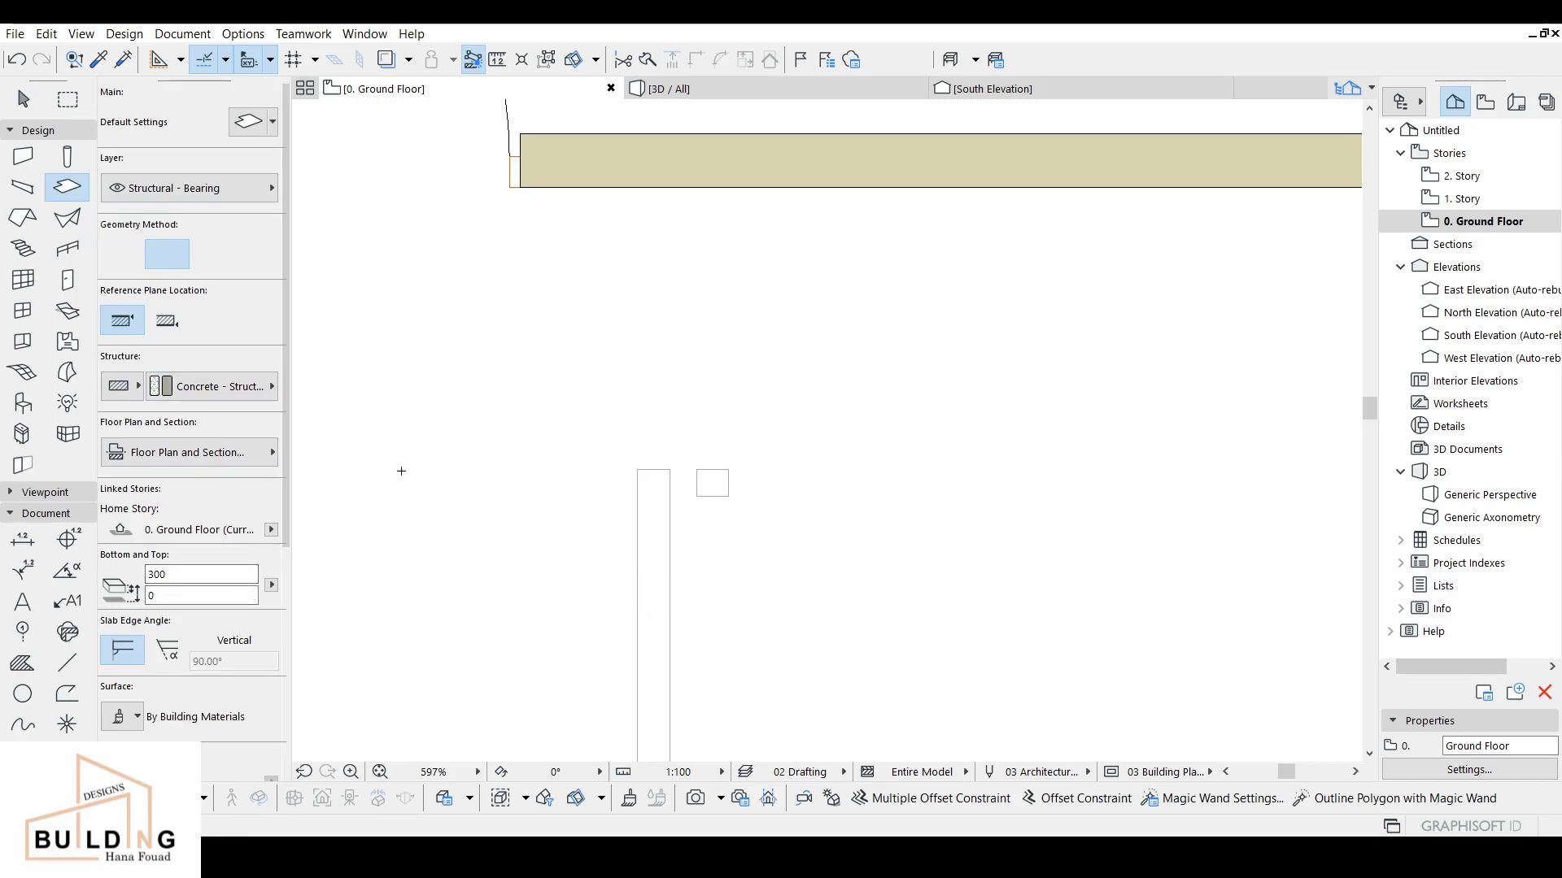
{"action": "left_click", "coordinate": [157, 326]}
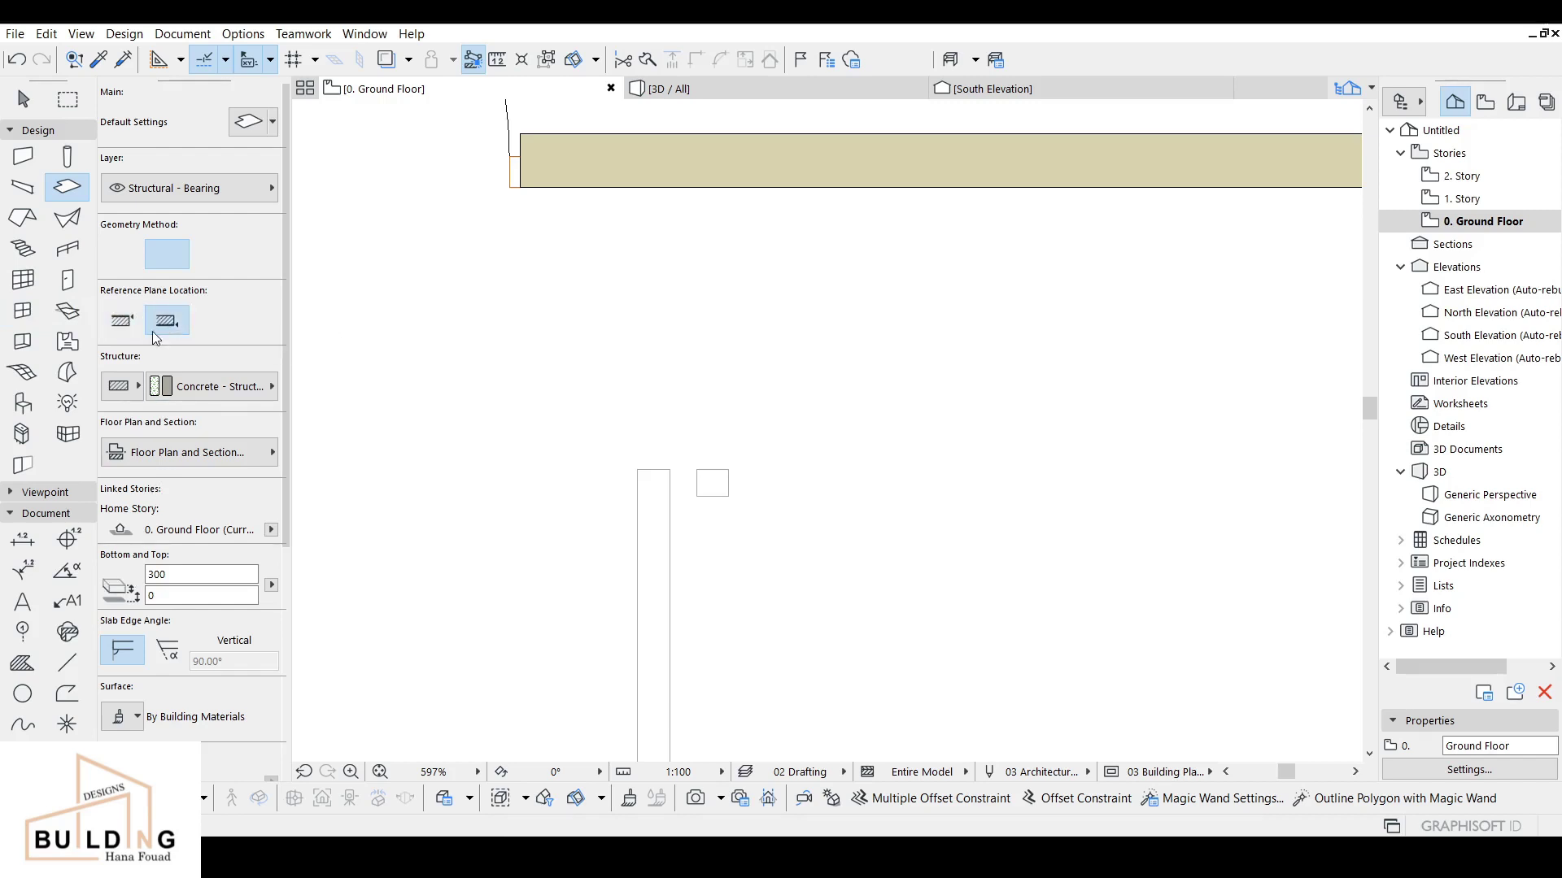
{"action": "double_click", "coordinate": [156, 573]}
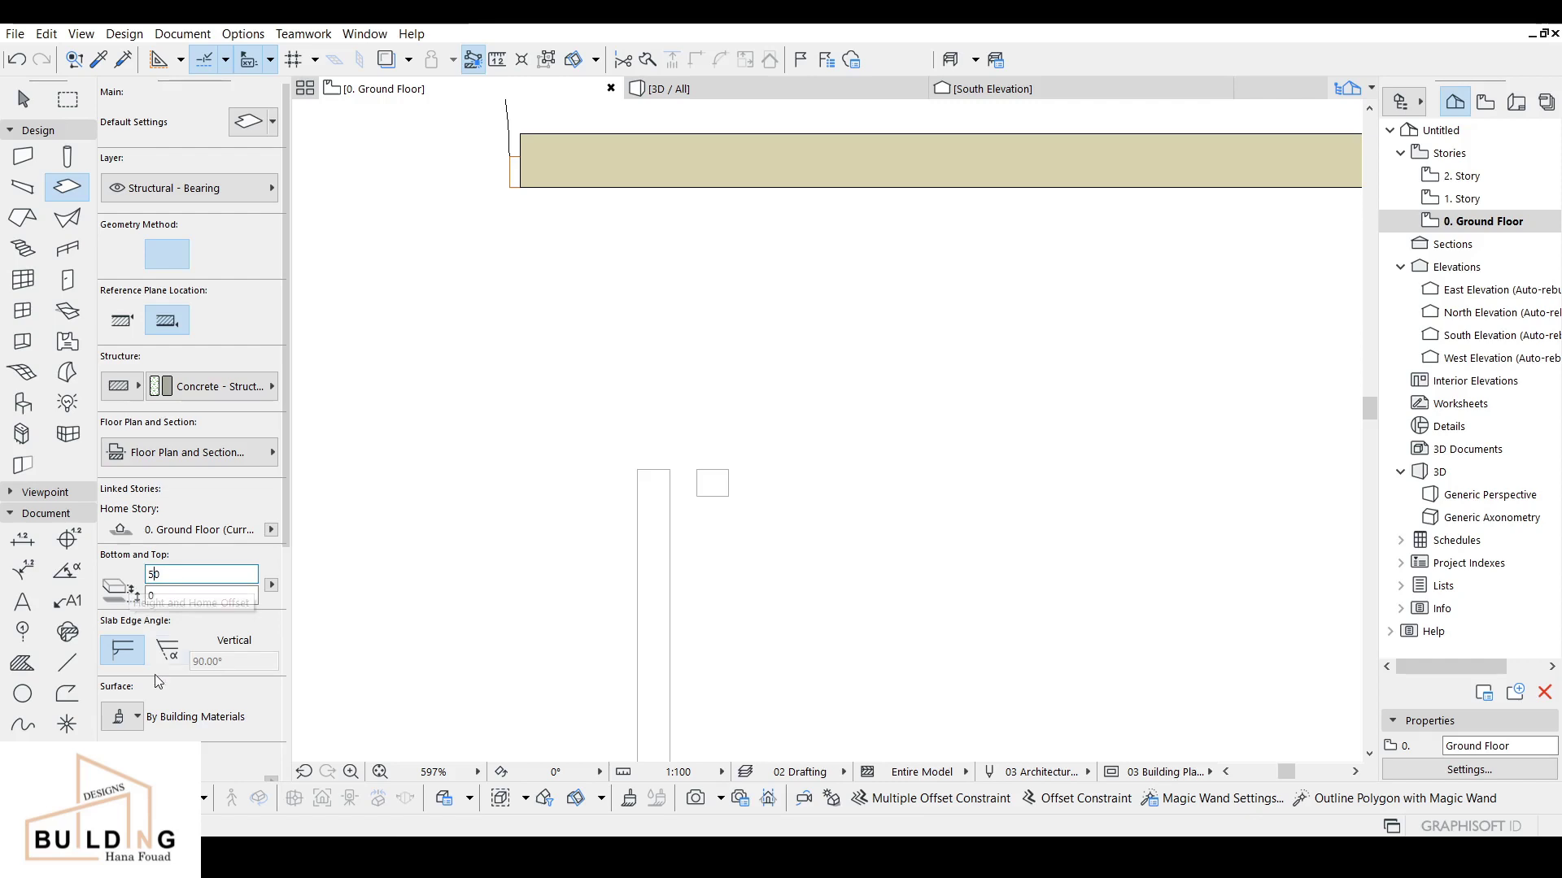
Step: Override the top, edge and bottom slab surfaces with Paint - Ivory Black
{"action": "left_click", "coordinate": [132, 719]}
{"action": "left_click", "coordinate": [121, 588]}
{"action": "left_click", "coordinate": [120, 617]}
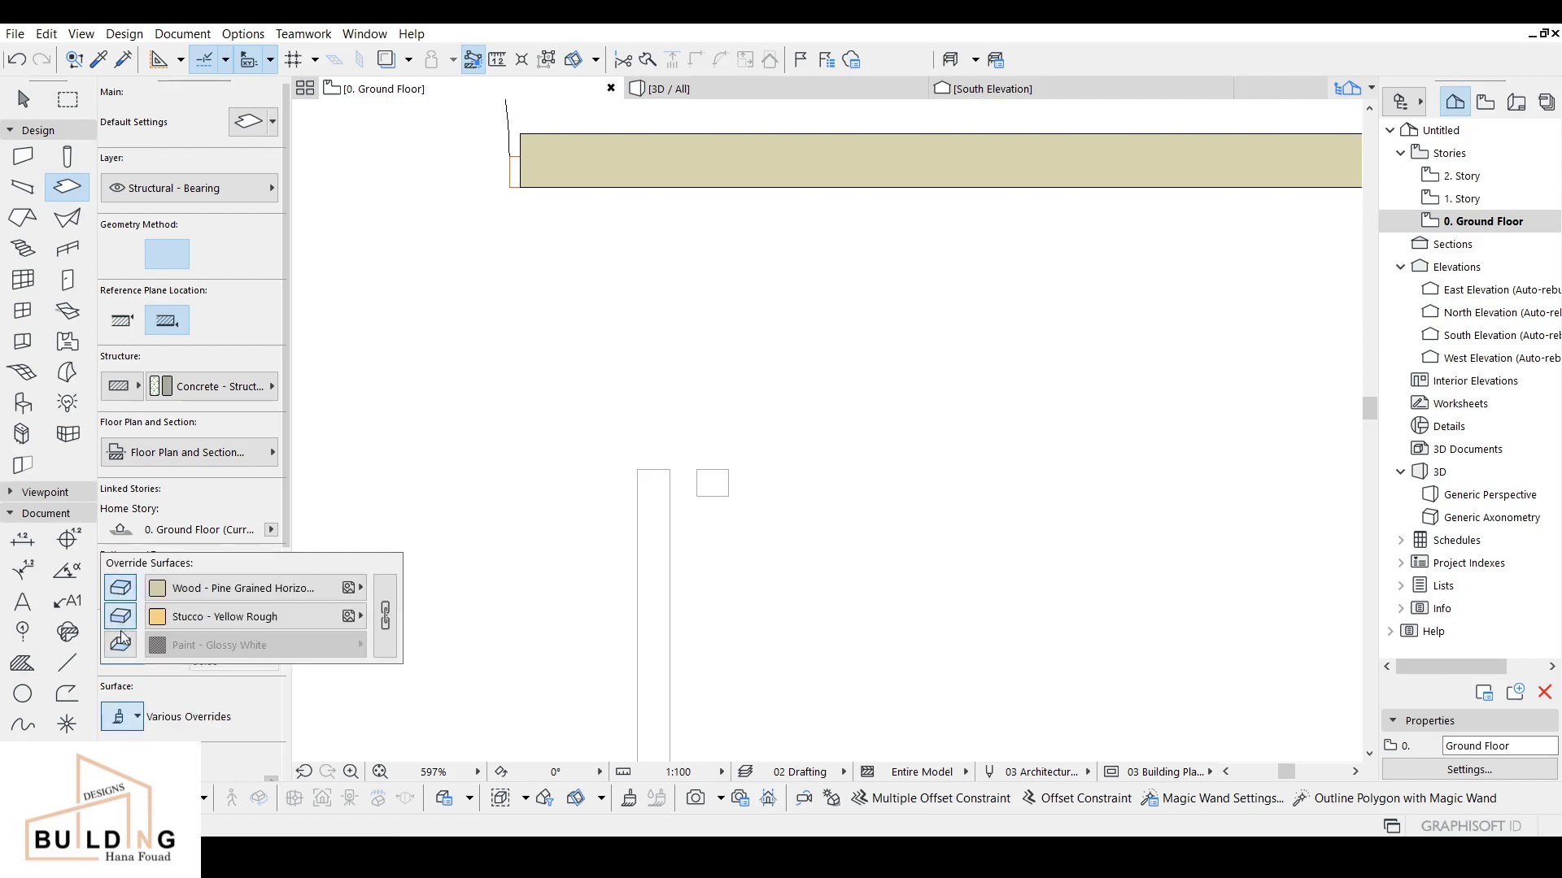
{"action": "left_click", "coordinate": [121, 645]}
{"action": "left_click", "coordinate": [229, 587]}
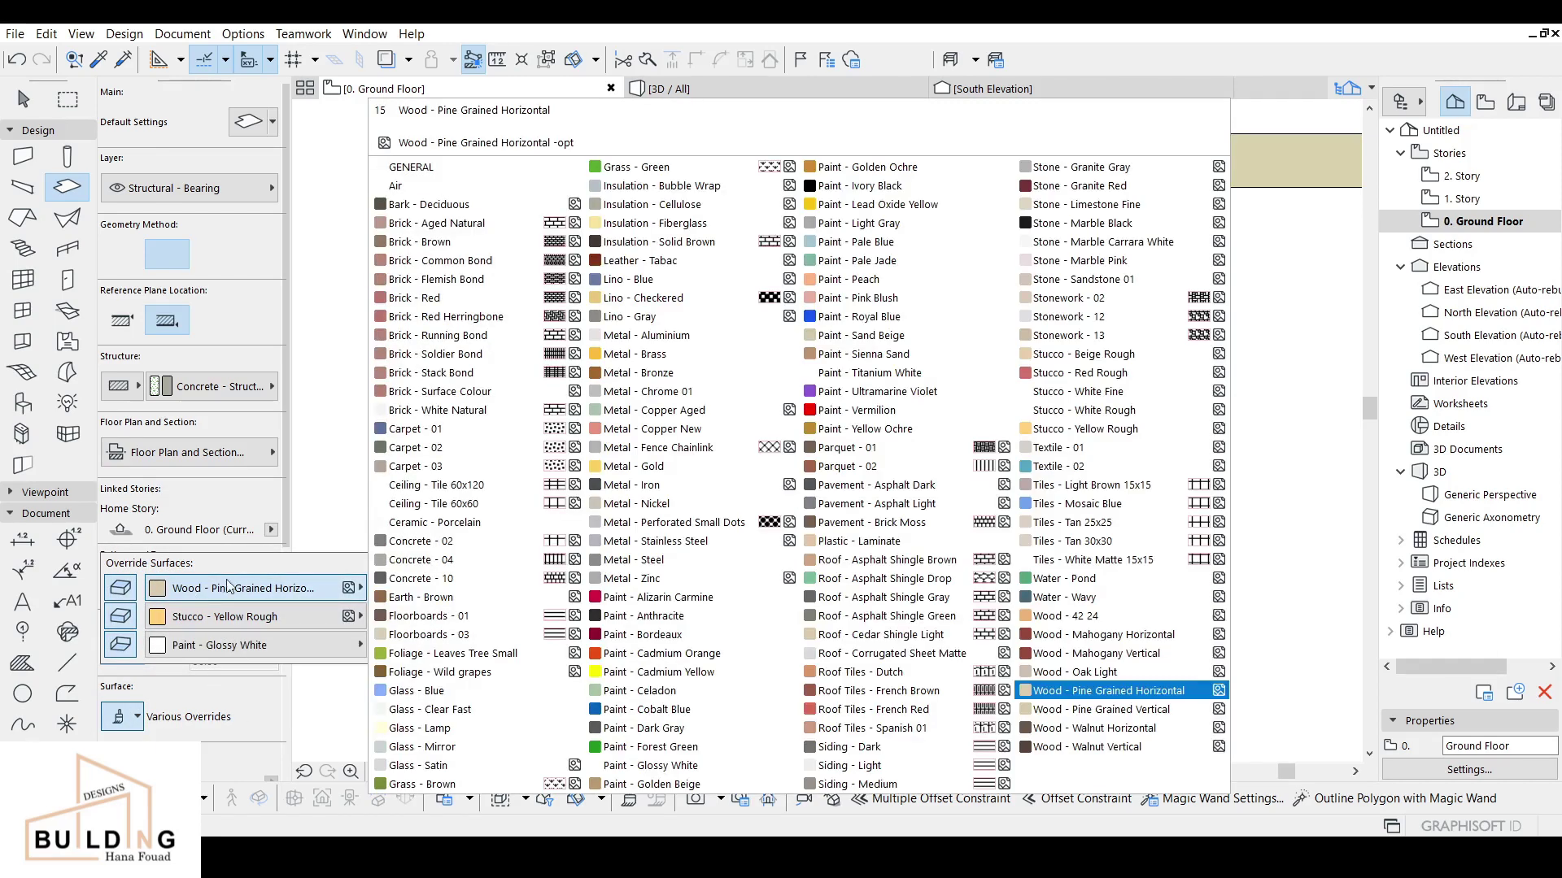
{"action": "left_click", "coordinate": [860, 185]}
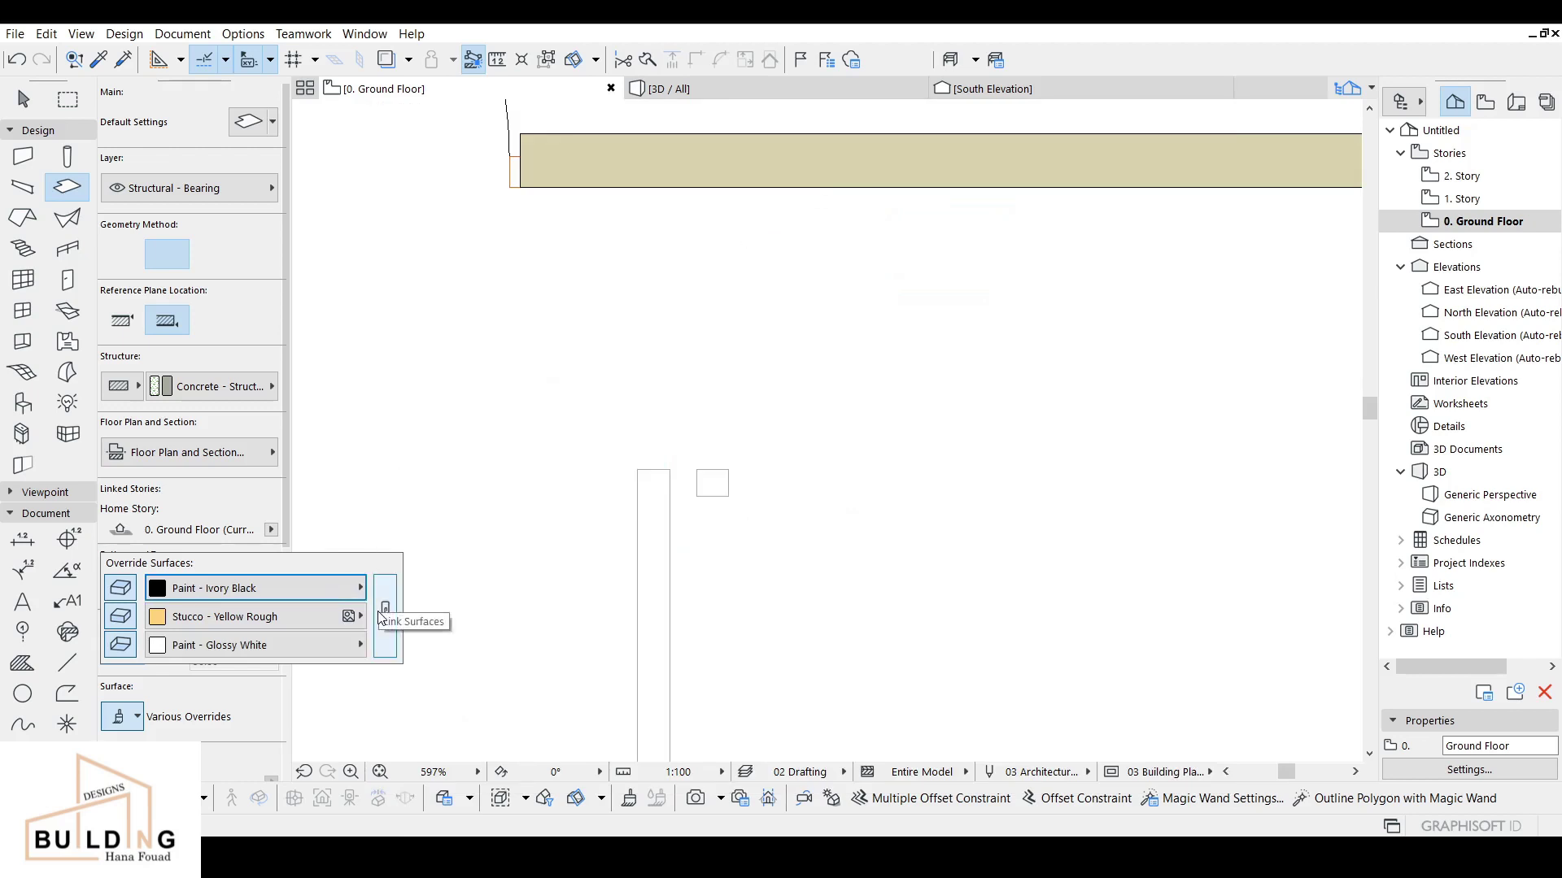
{"action": "left_click", "coordinate": [379, 616]}
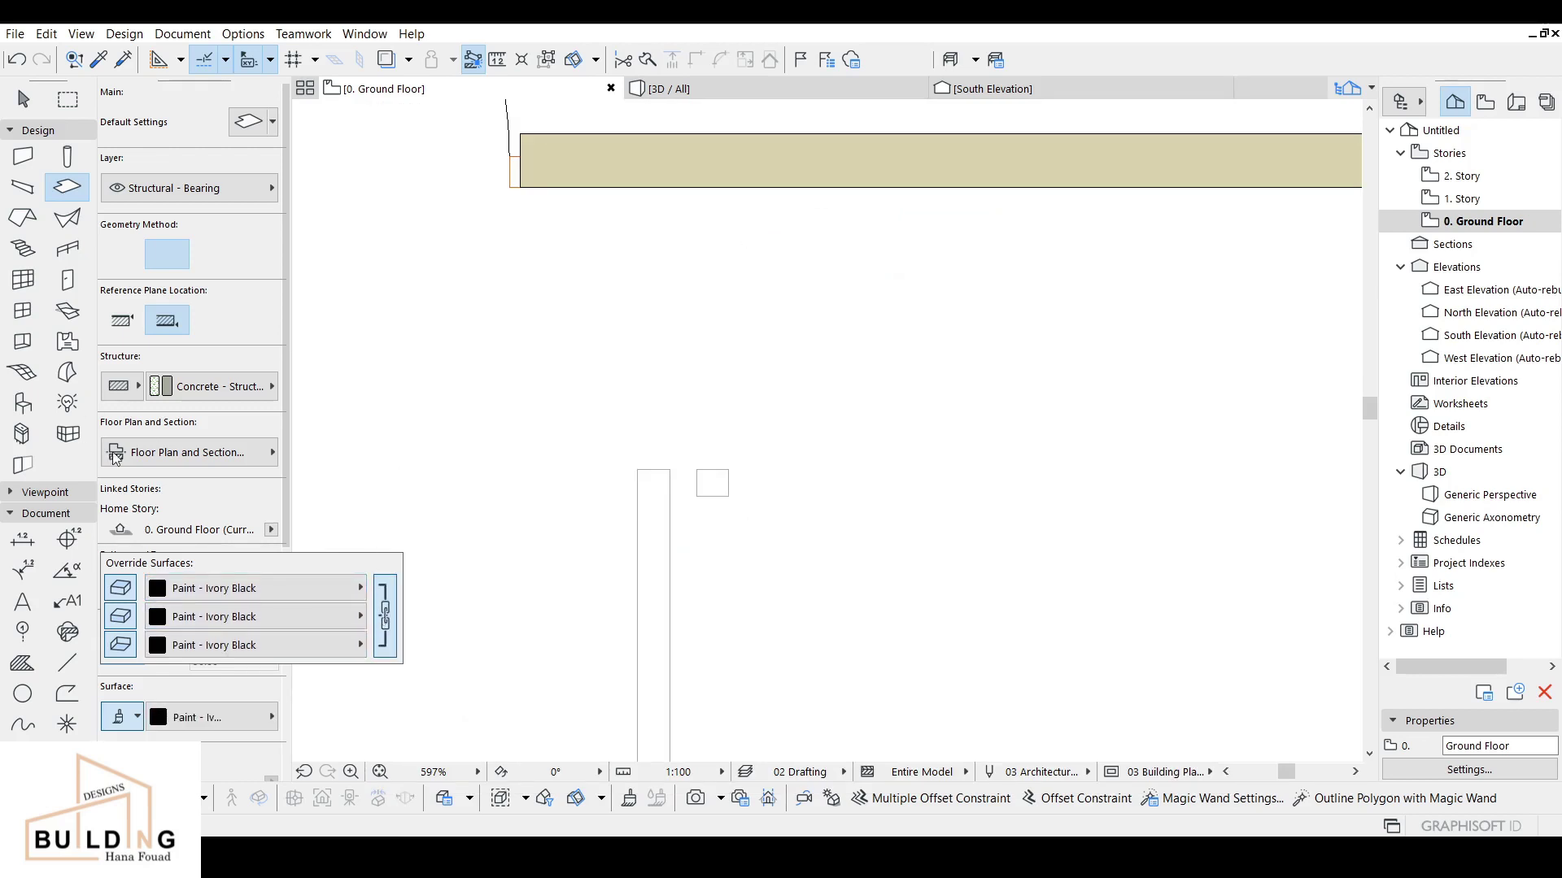
{"action": "left_click", "coordinate": [249, 122]}
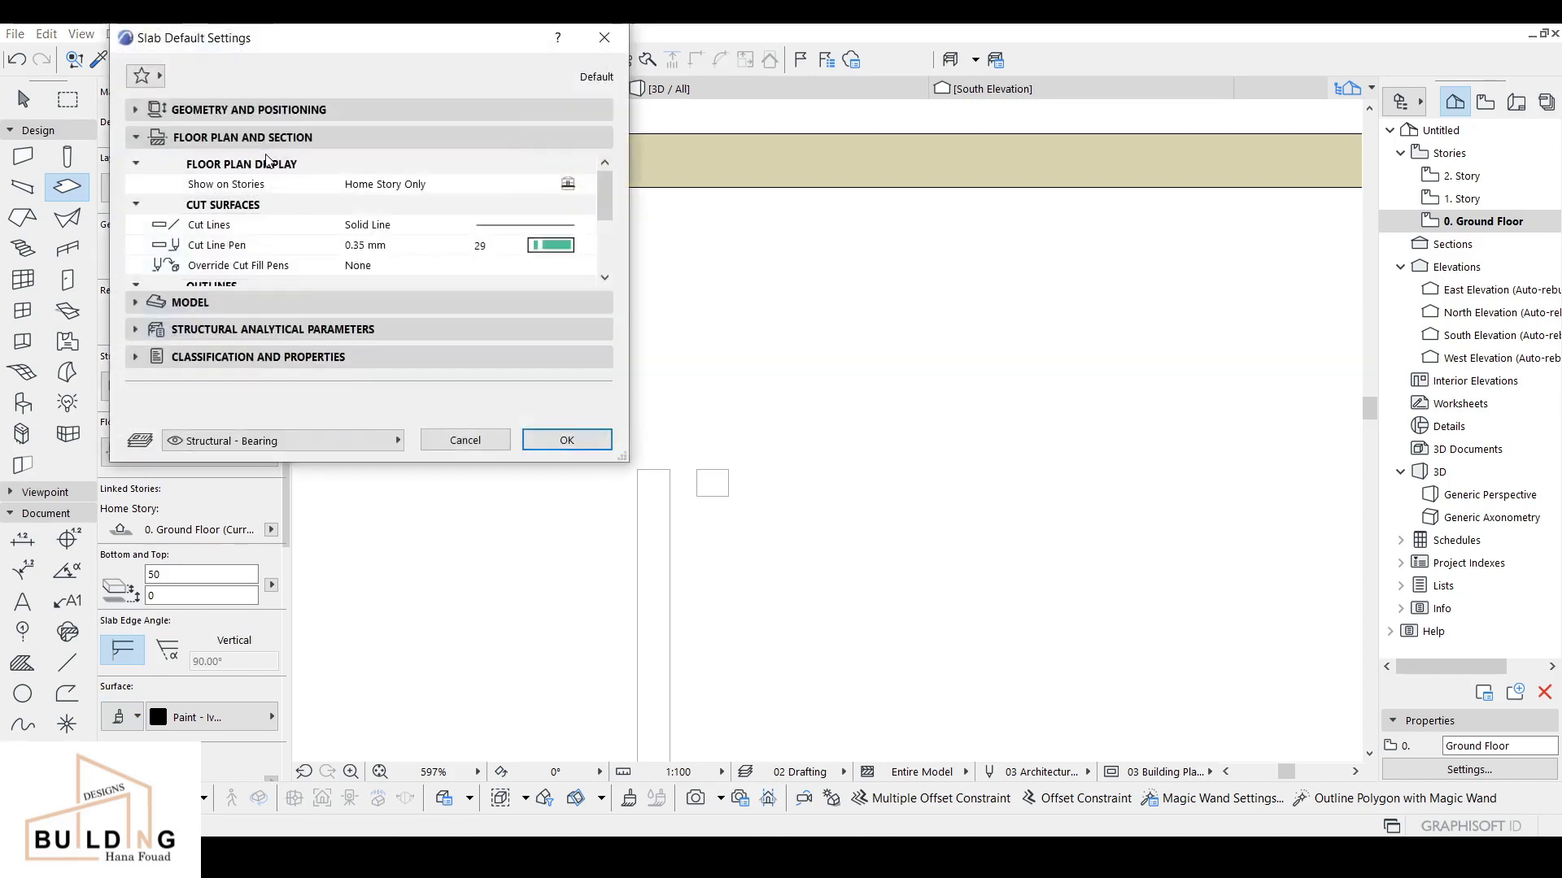
Step: Set the slab's cut, uncut and hidden line pens to pen 1 (0.13 mm)
{"action": "left_click", "coordinate": [538, 245]}
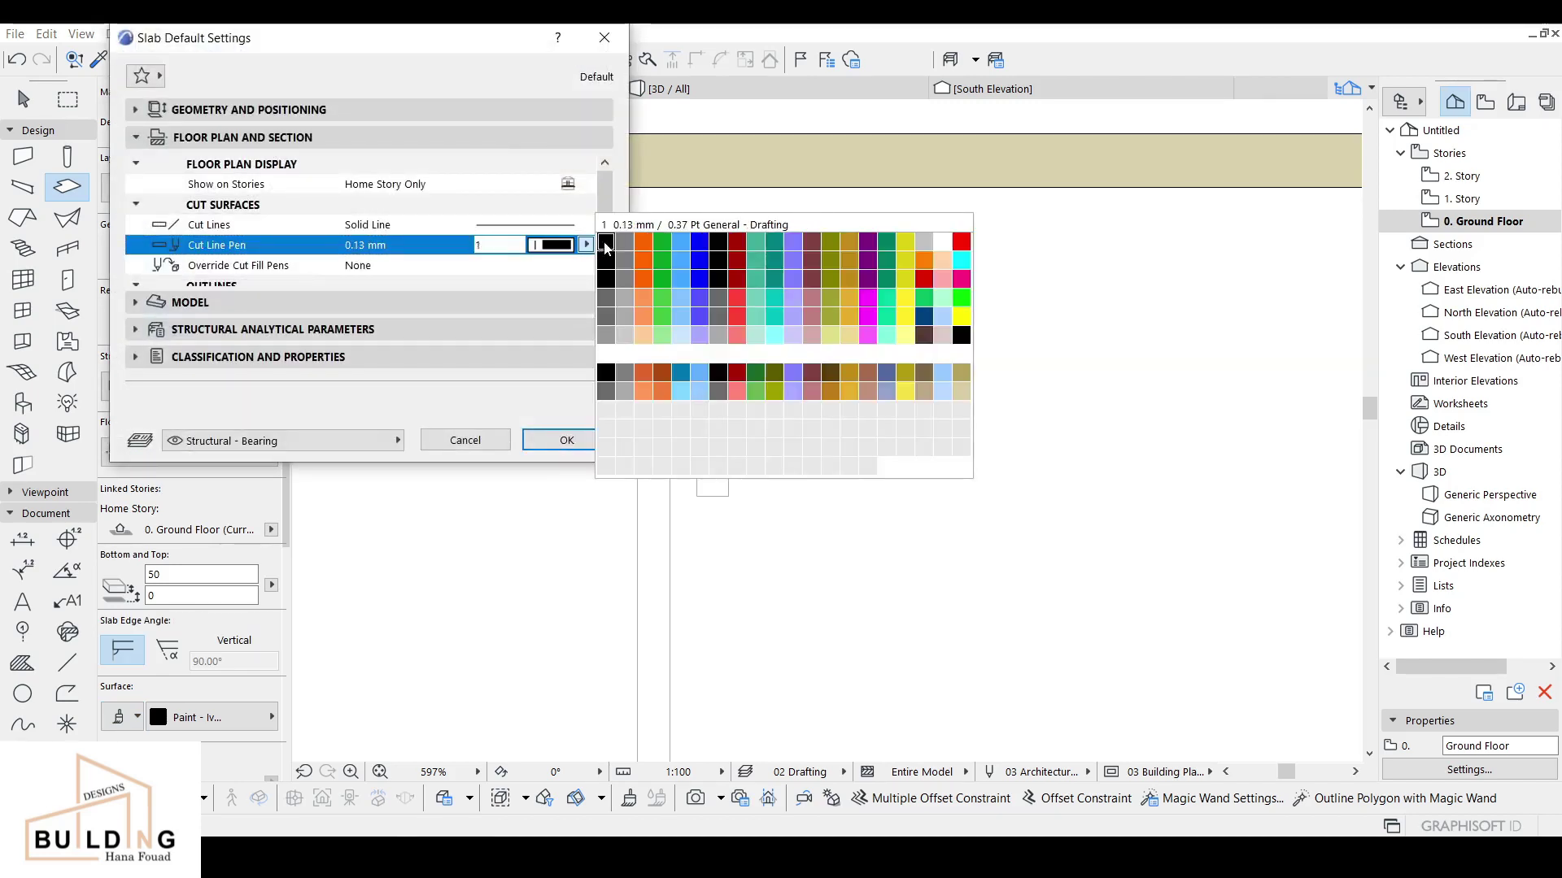
{"action": "left_click", "coordinate": [605, 244]}
{"action": "scroll", "coordinate": [585, 244], "scroll_direction": "down", "scroll_amount": 3}
{"action": "left_click", "coordinate": [558, 206]}
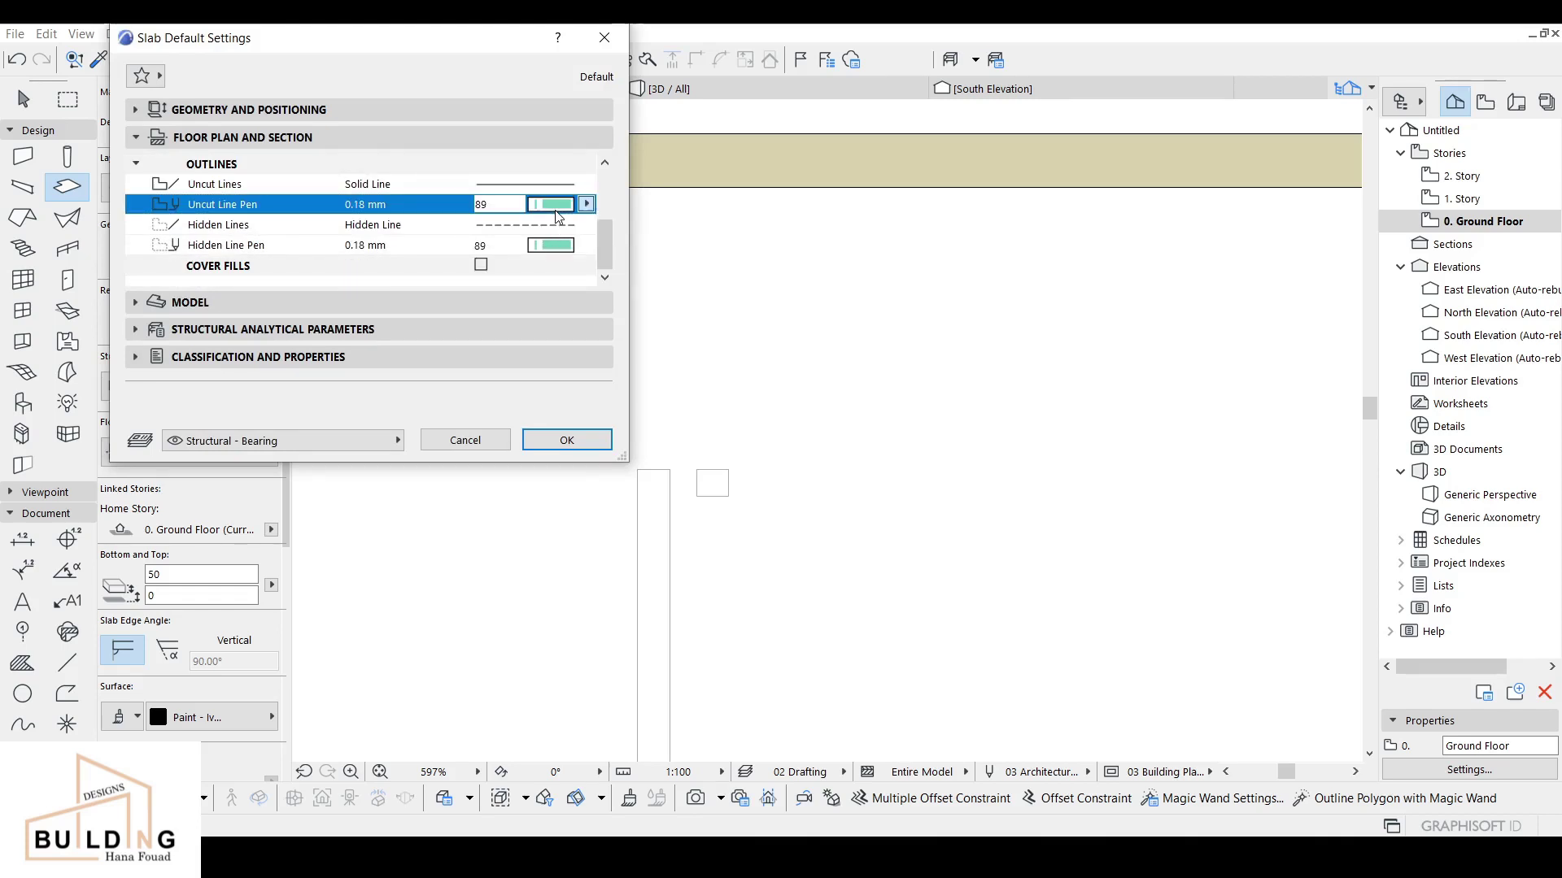
{"action": "left_click", "coordinate": [606, 201]}
{"action": "left_click", "coordinate": [553, 245]}
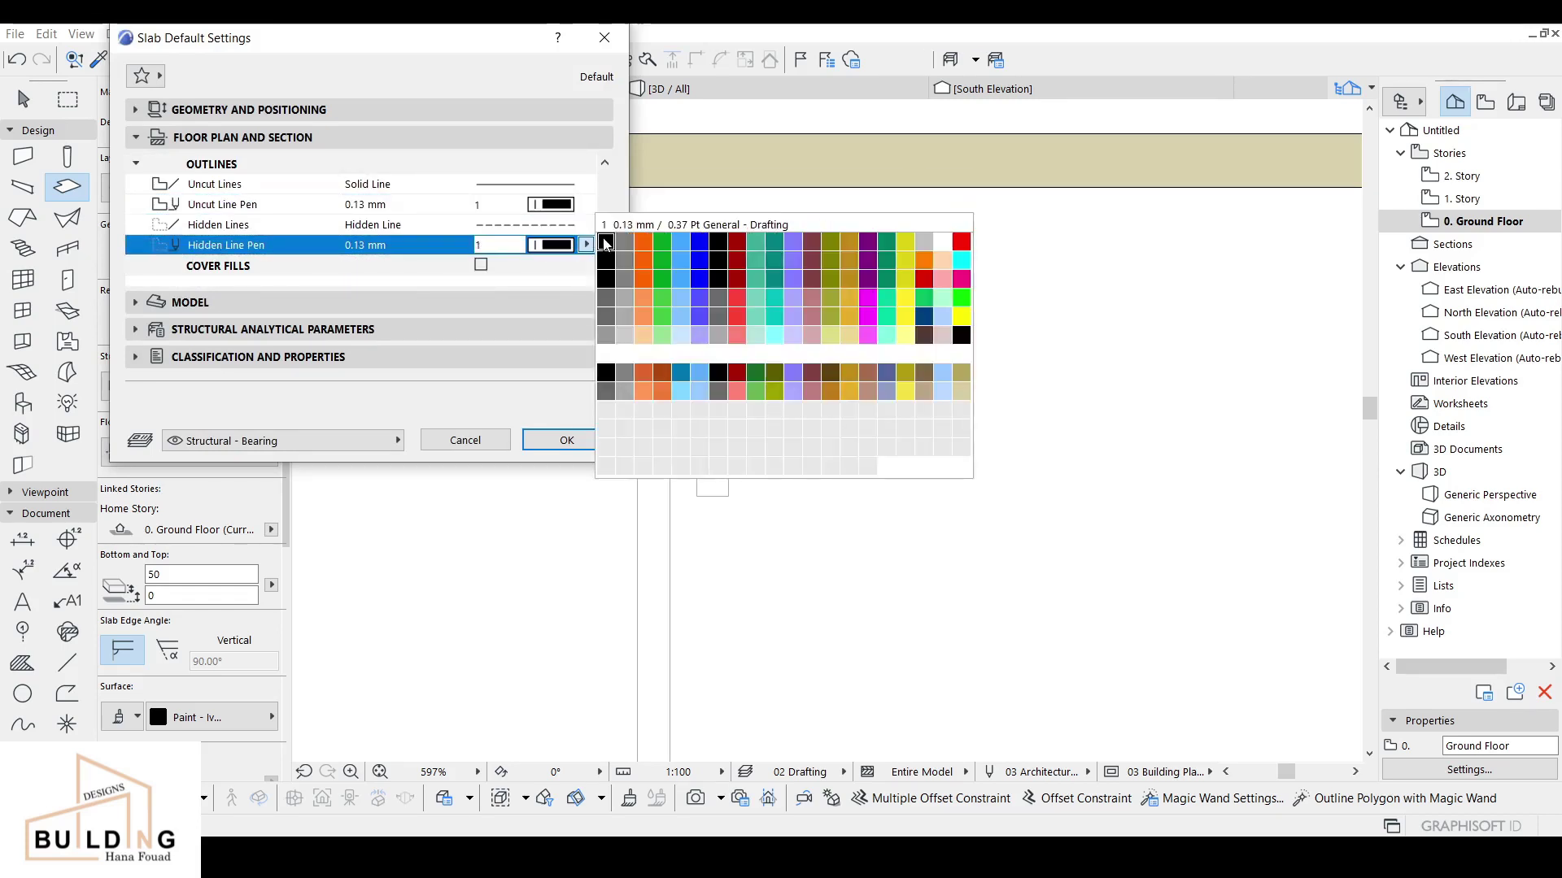
{"action": "left_click", "coordinate": [605, 241]}
{"action": "left_click", "coordinate": [567, 440]}
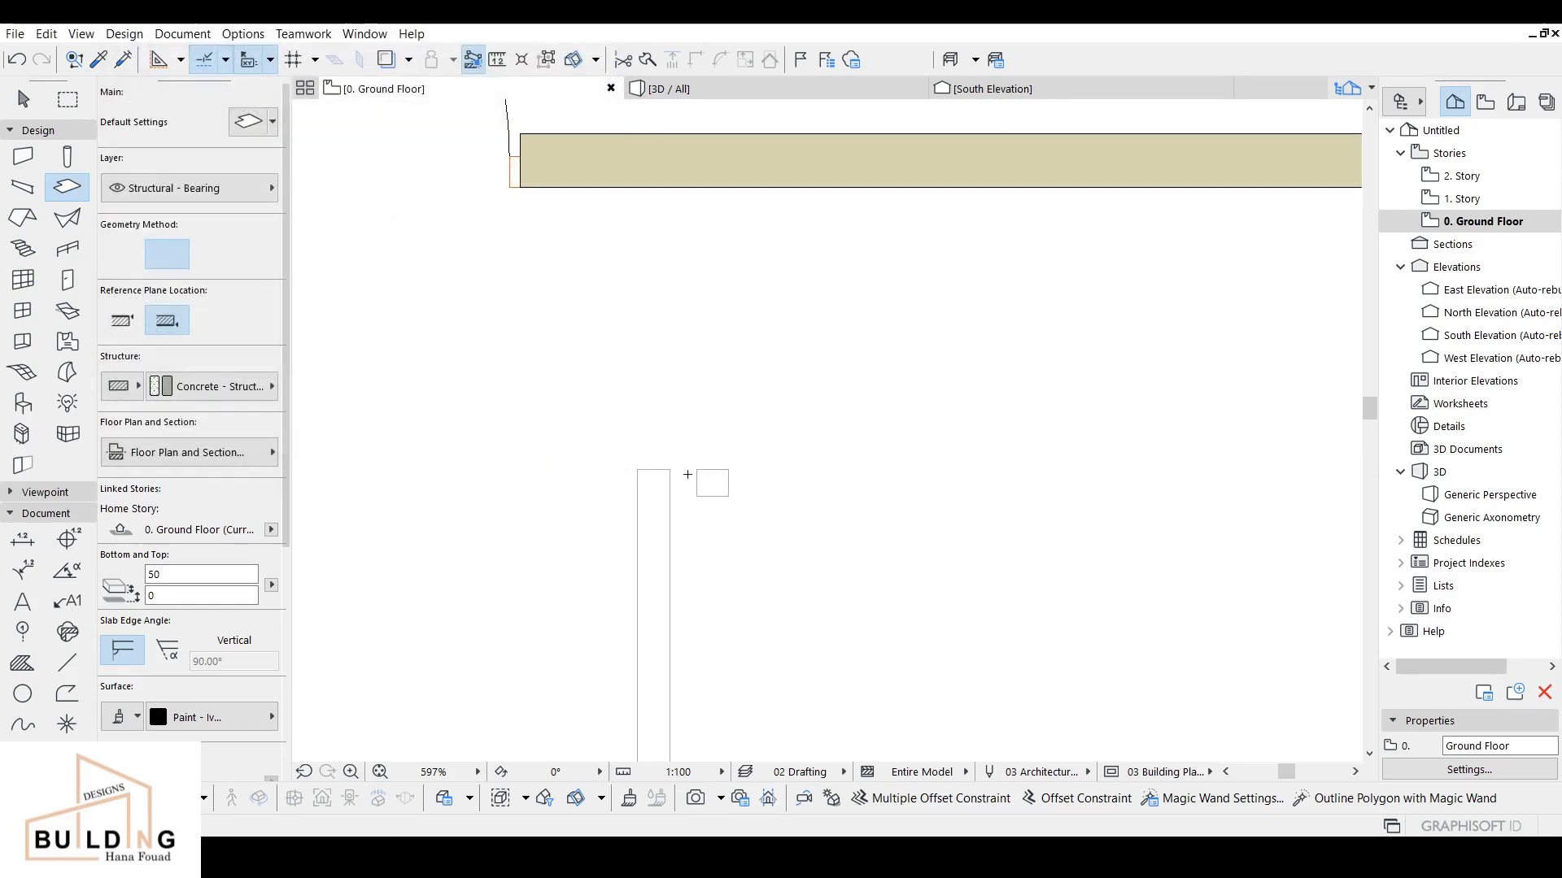
Step: Reference the square slab to its top and move it to the bar's top end
{"action": "middle_click_drag", "start_coordinate": [582, 478], "coordinate": [534, 433]}
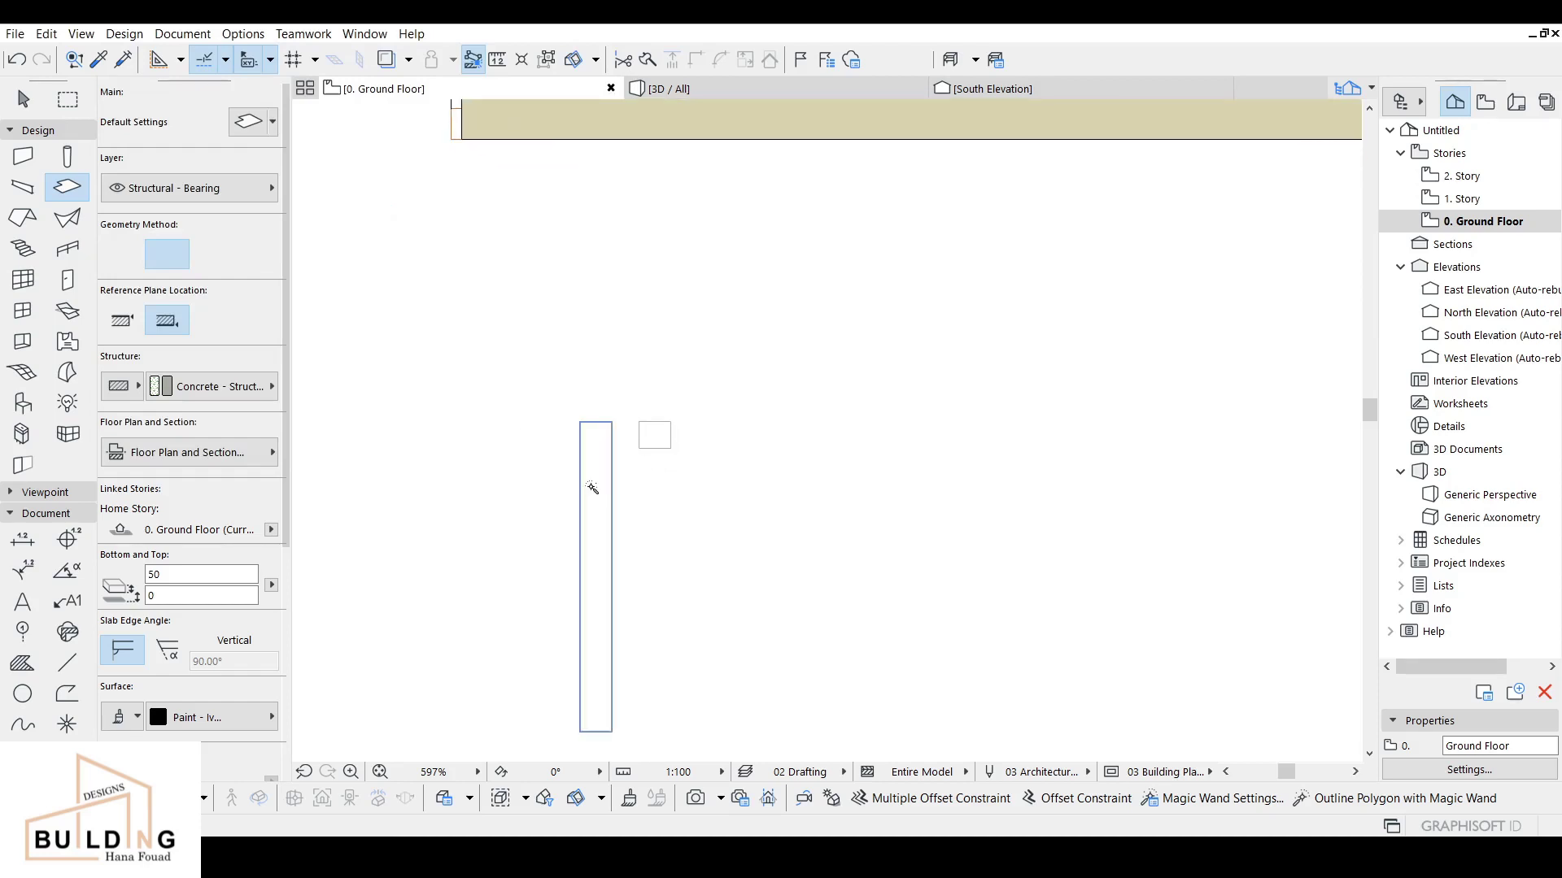
{"action": "scroll", "coordinate": [653, 435], "scroll_direction": "up", "scroll_amount": 1}
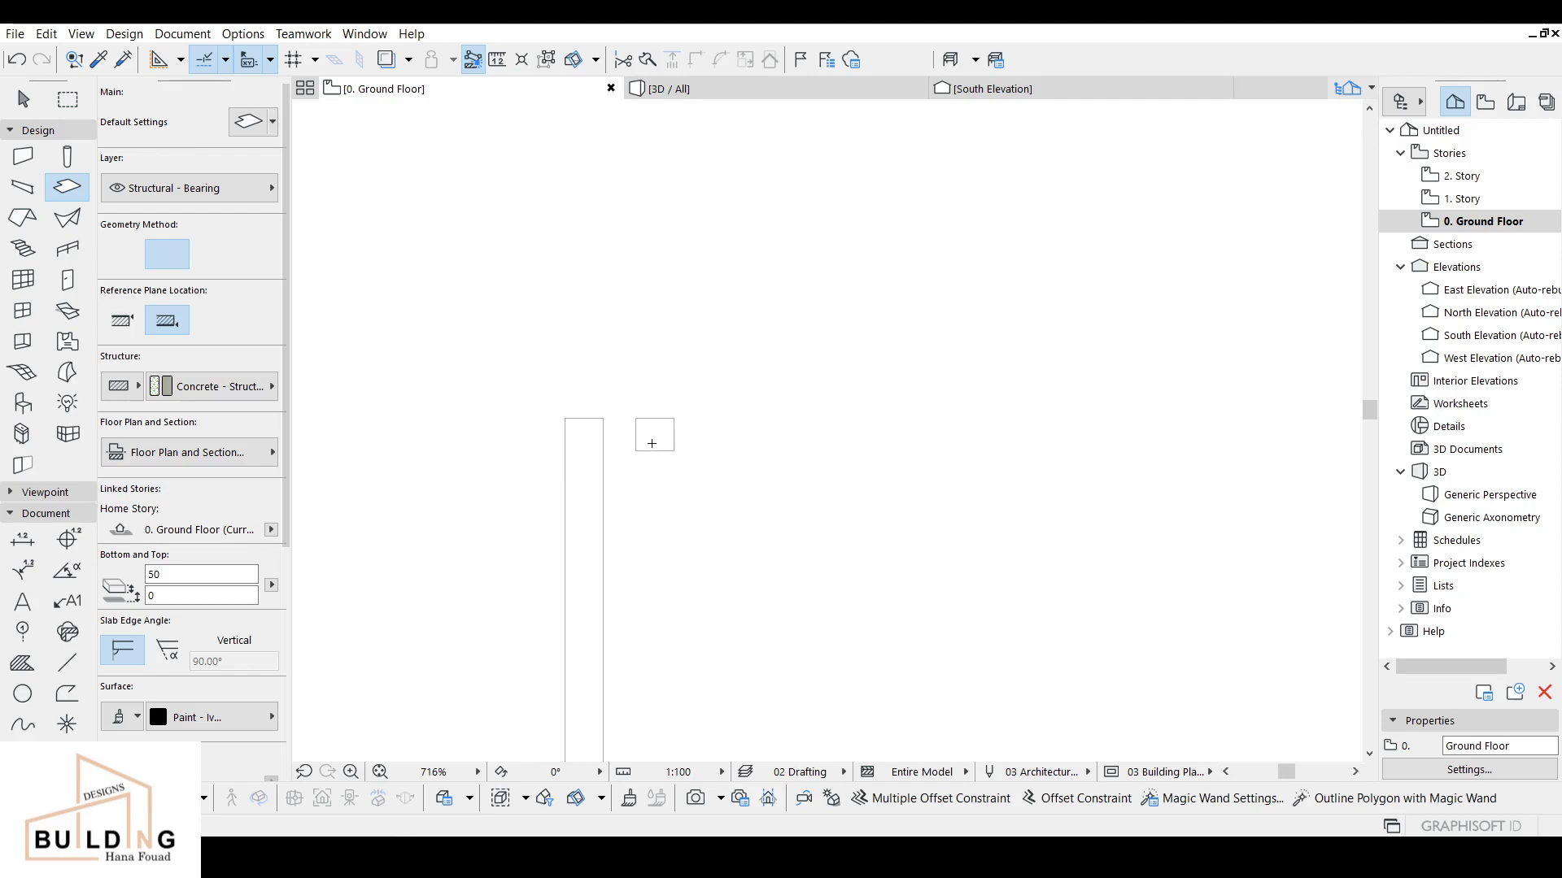
{"action": "left_click", "coordinate": [656, 437], "text": "shift"}
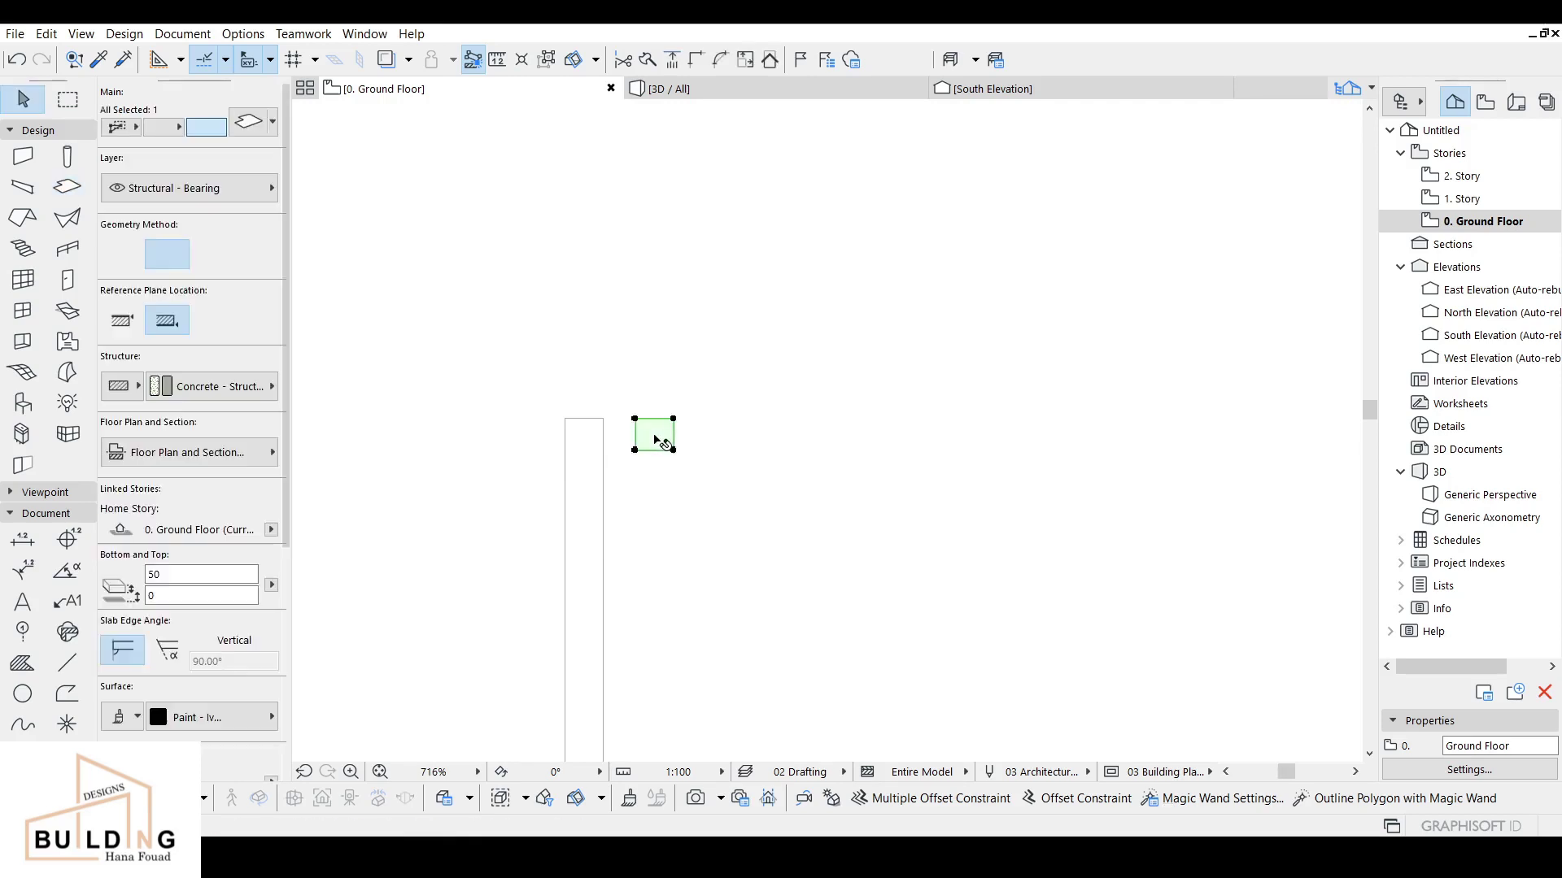
{"action": "left_click", "coordinate": [121, 325]}
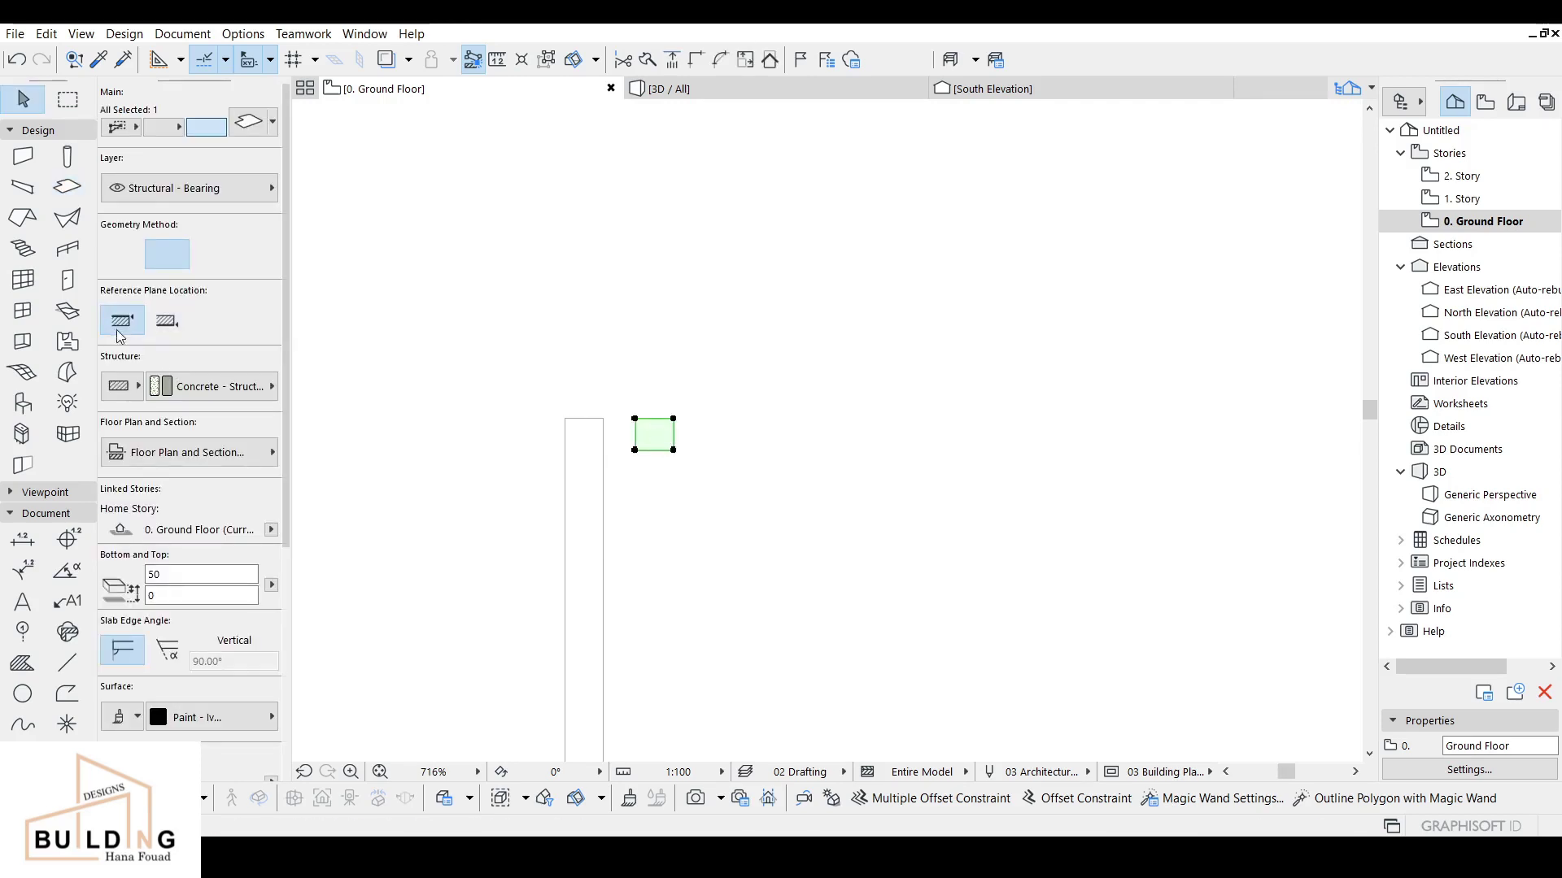
{"action": "left_click", "coordinate": [635, 419]}
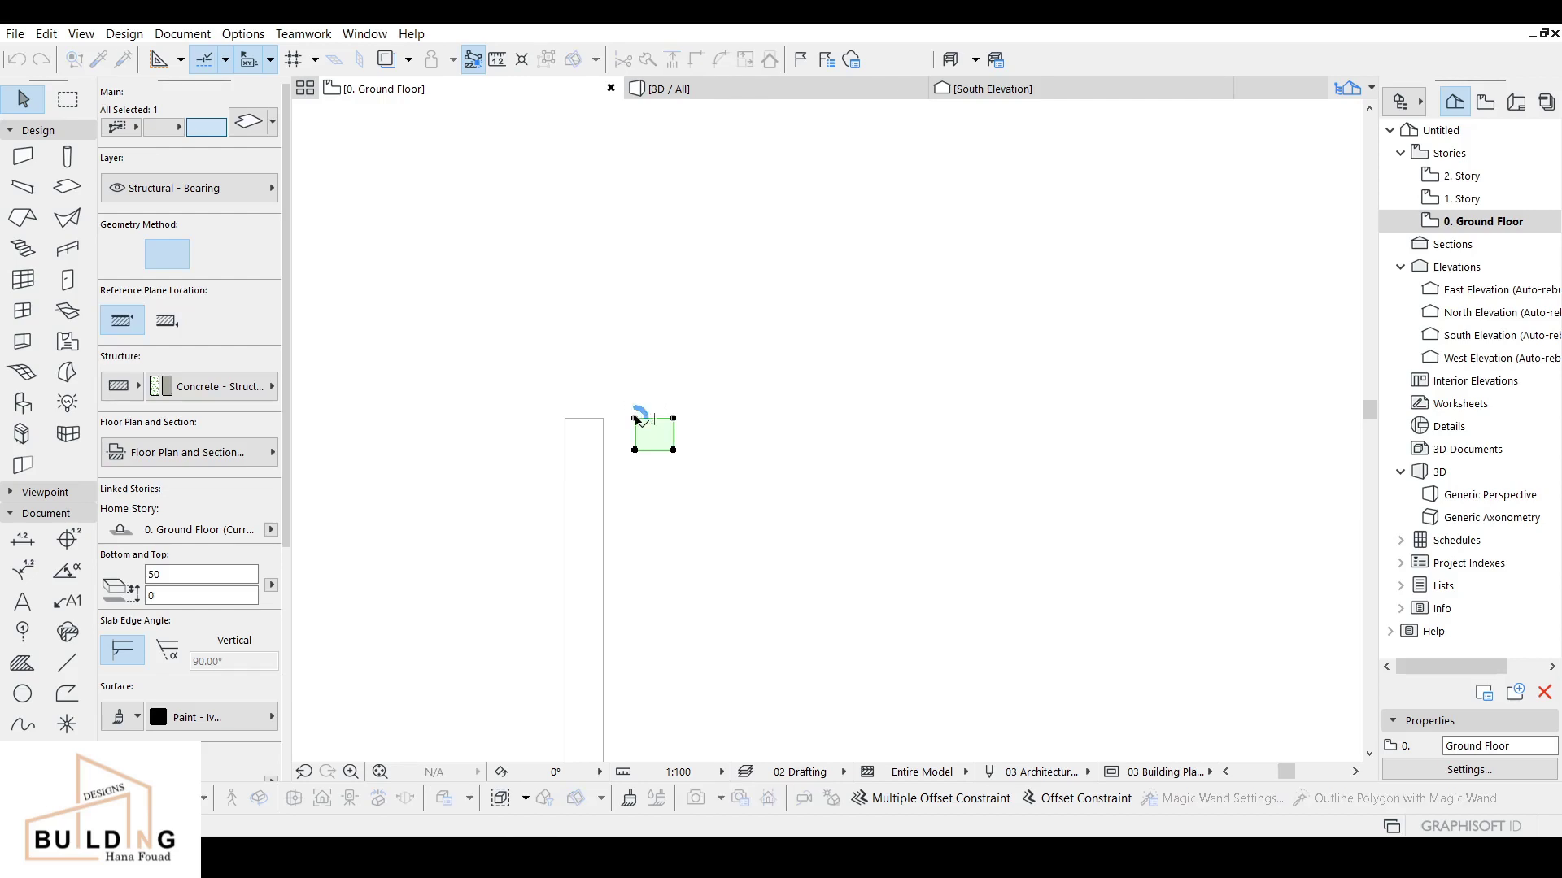
{"action": "left_click", "coordinate": [567, 420]}
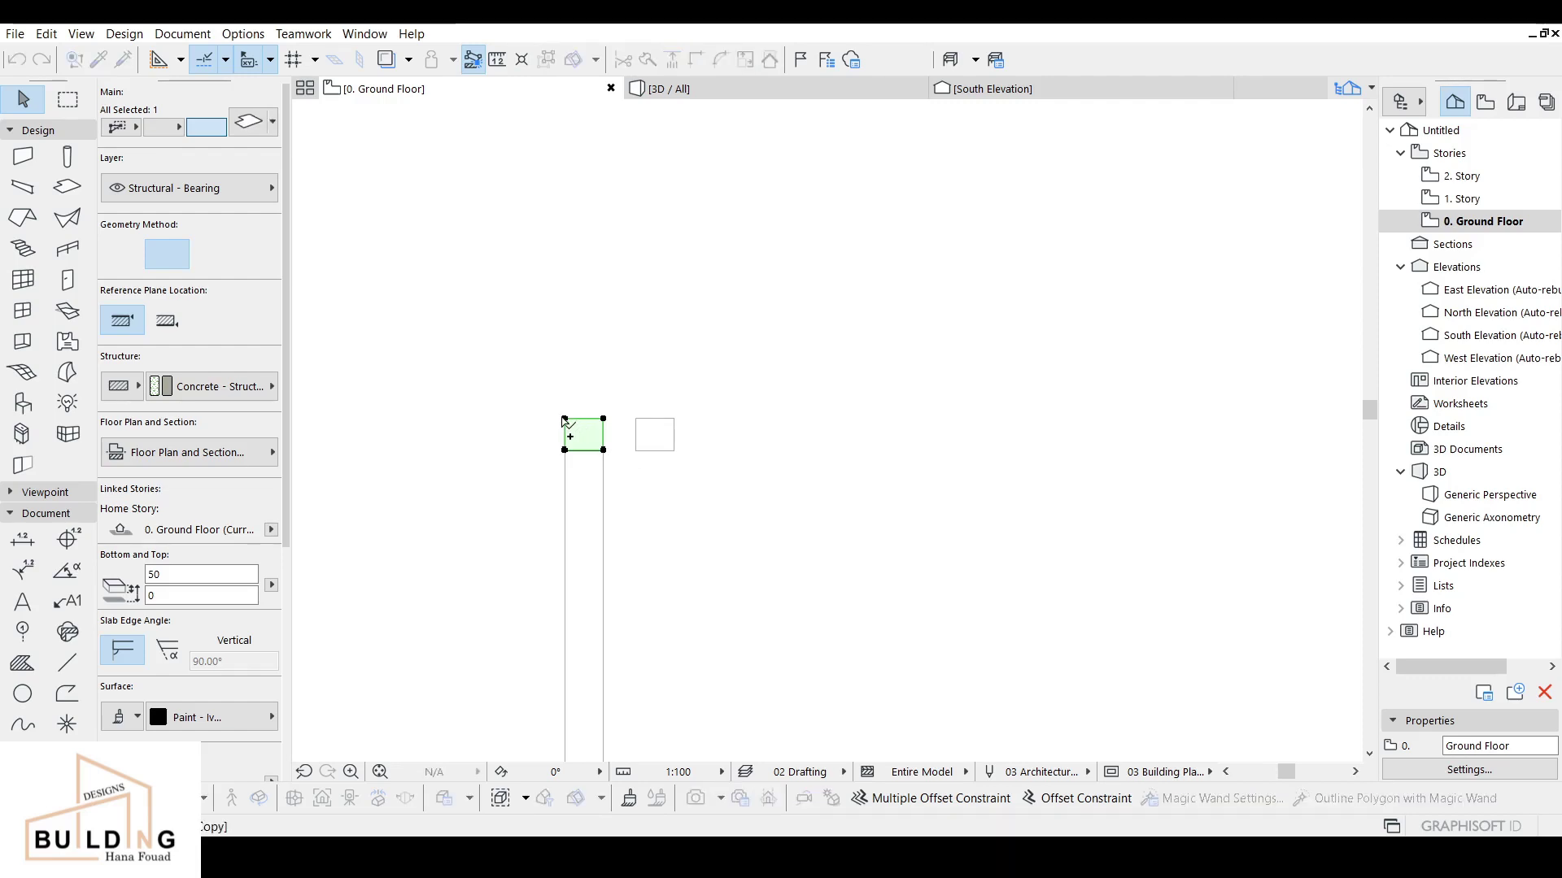
Step: Copy the square slab to the bar's bottom end and view it in 3D
{"action": "left_click", "coordinate": [564, 419]}
{"action": "scroll", "coordinate": [549, 348], "scroll_direction": "down", "scroll_amount": 2}
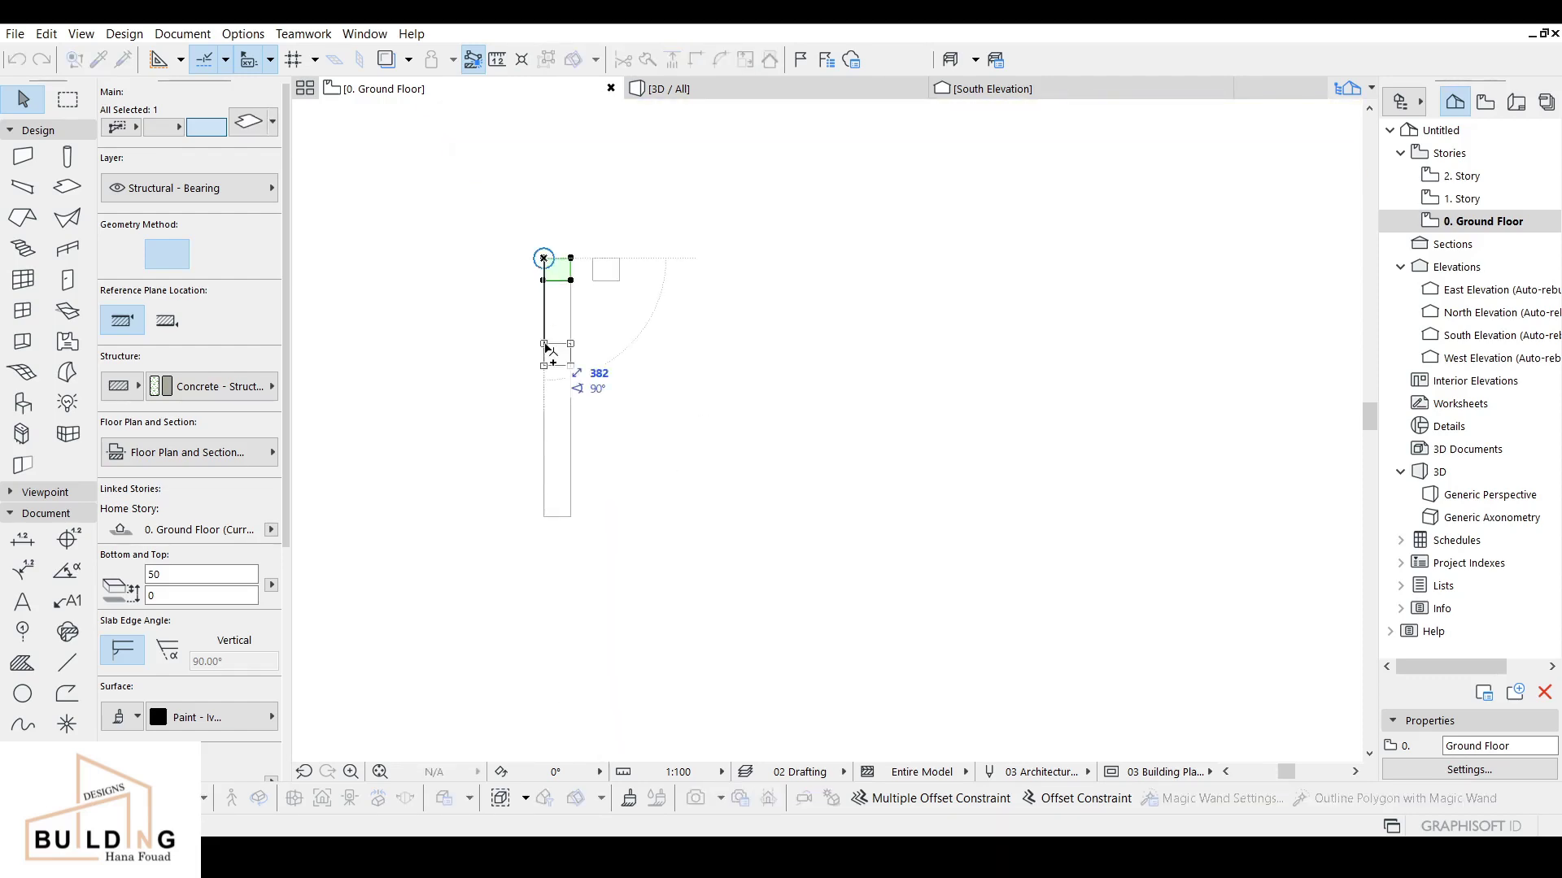
{"action": "key", "text": "Escape"}
{"action": "scroll", "coordinate": [547, 271], "scroll_direction": "up", "scroll_amount": 2}
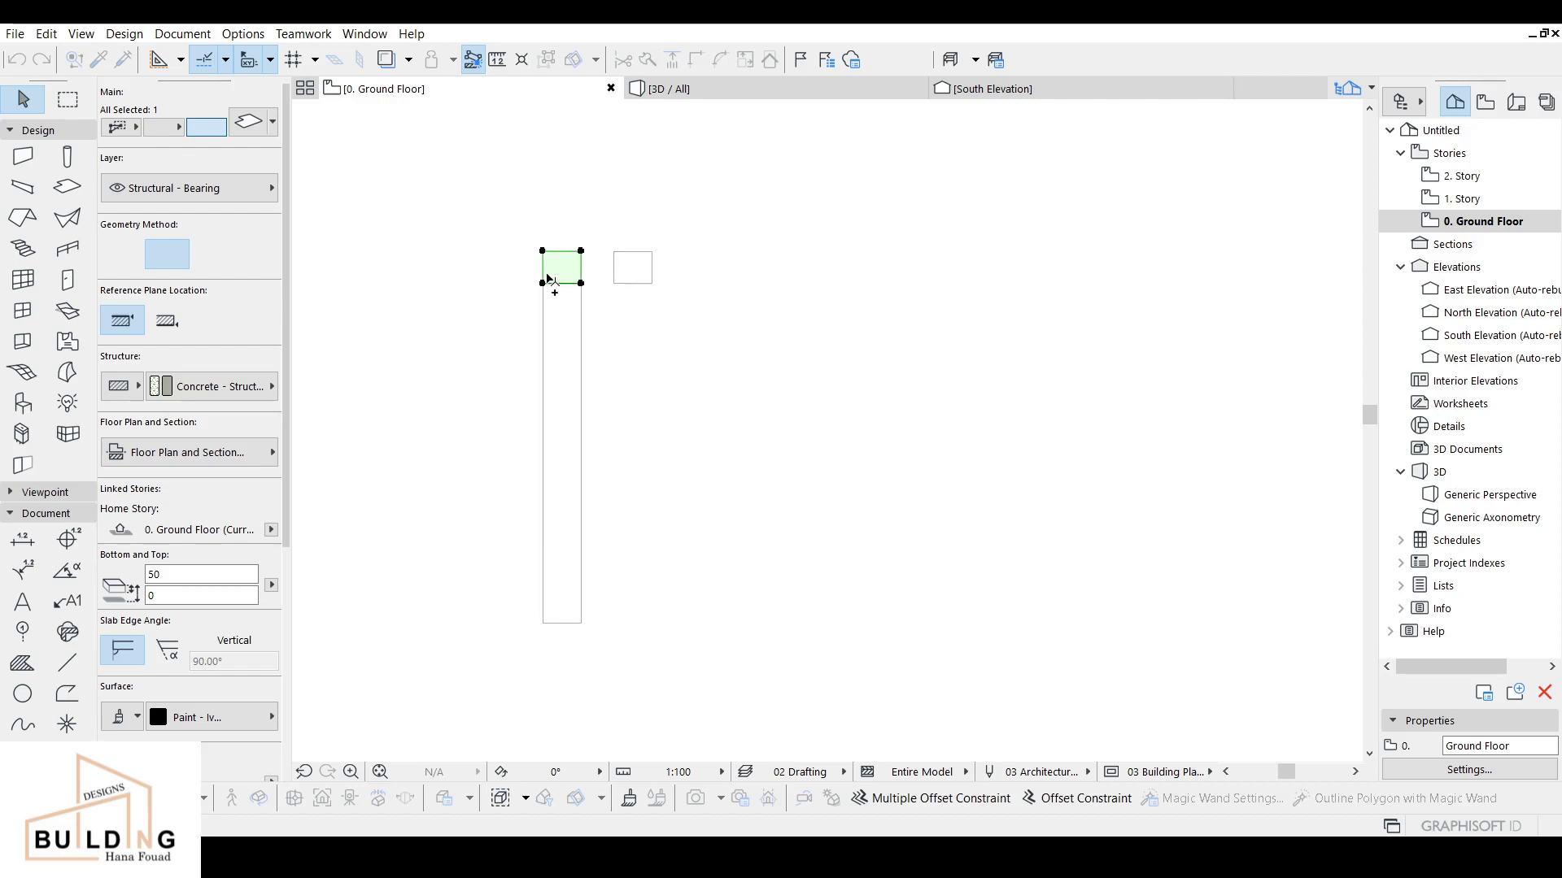
{"action": "left_click", "coordinate": [544, 283]}
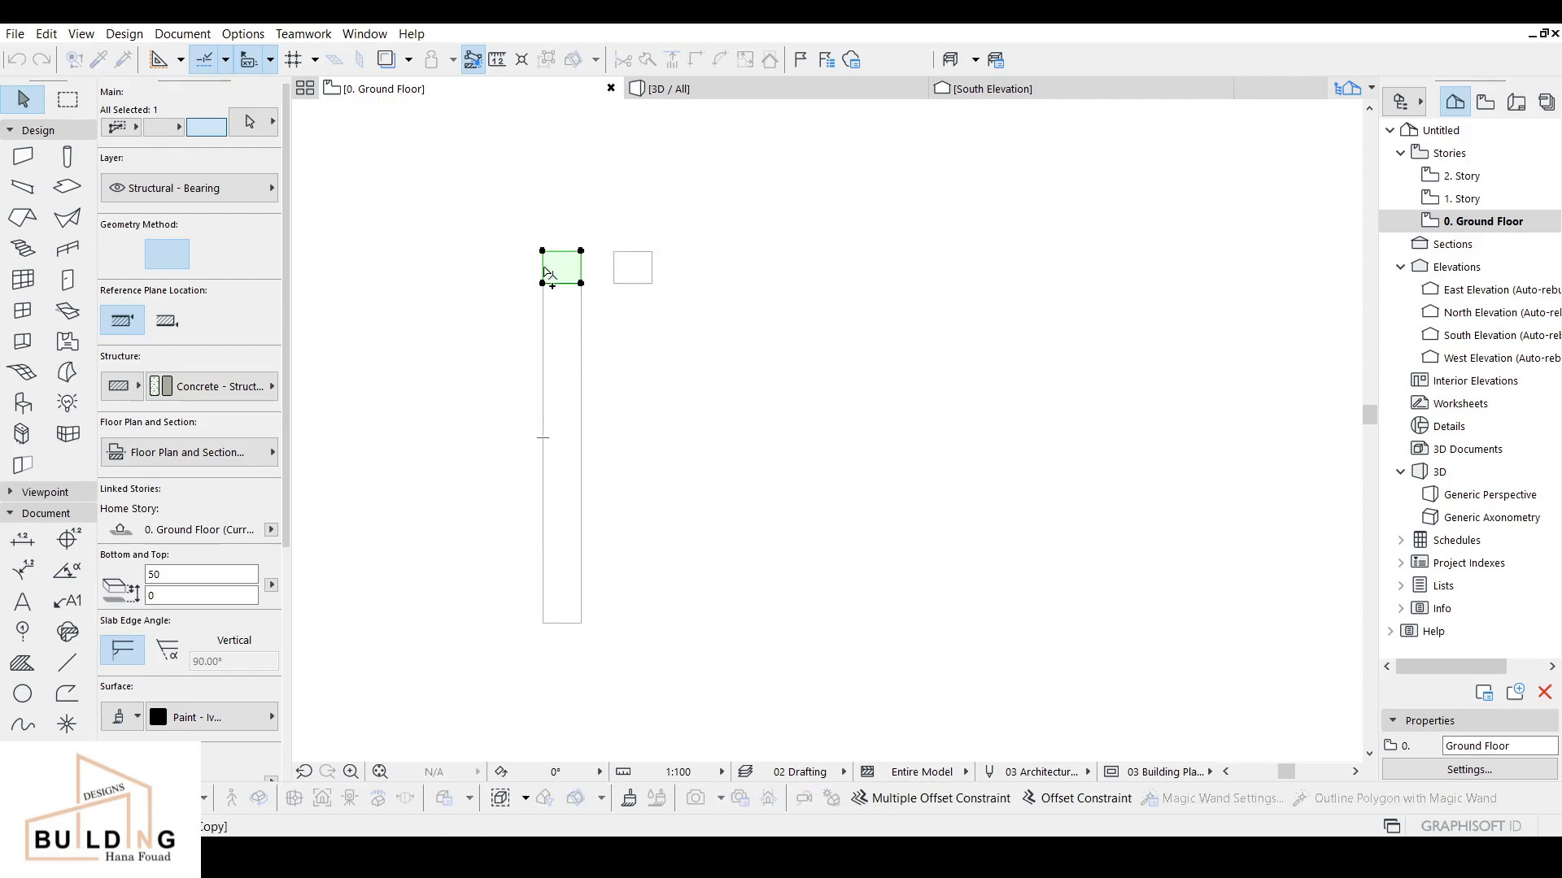
{"action": "left_click", "coordinate": [544, 624]}
{"action": "left_click", "coordinate": [726, 89]}
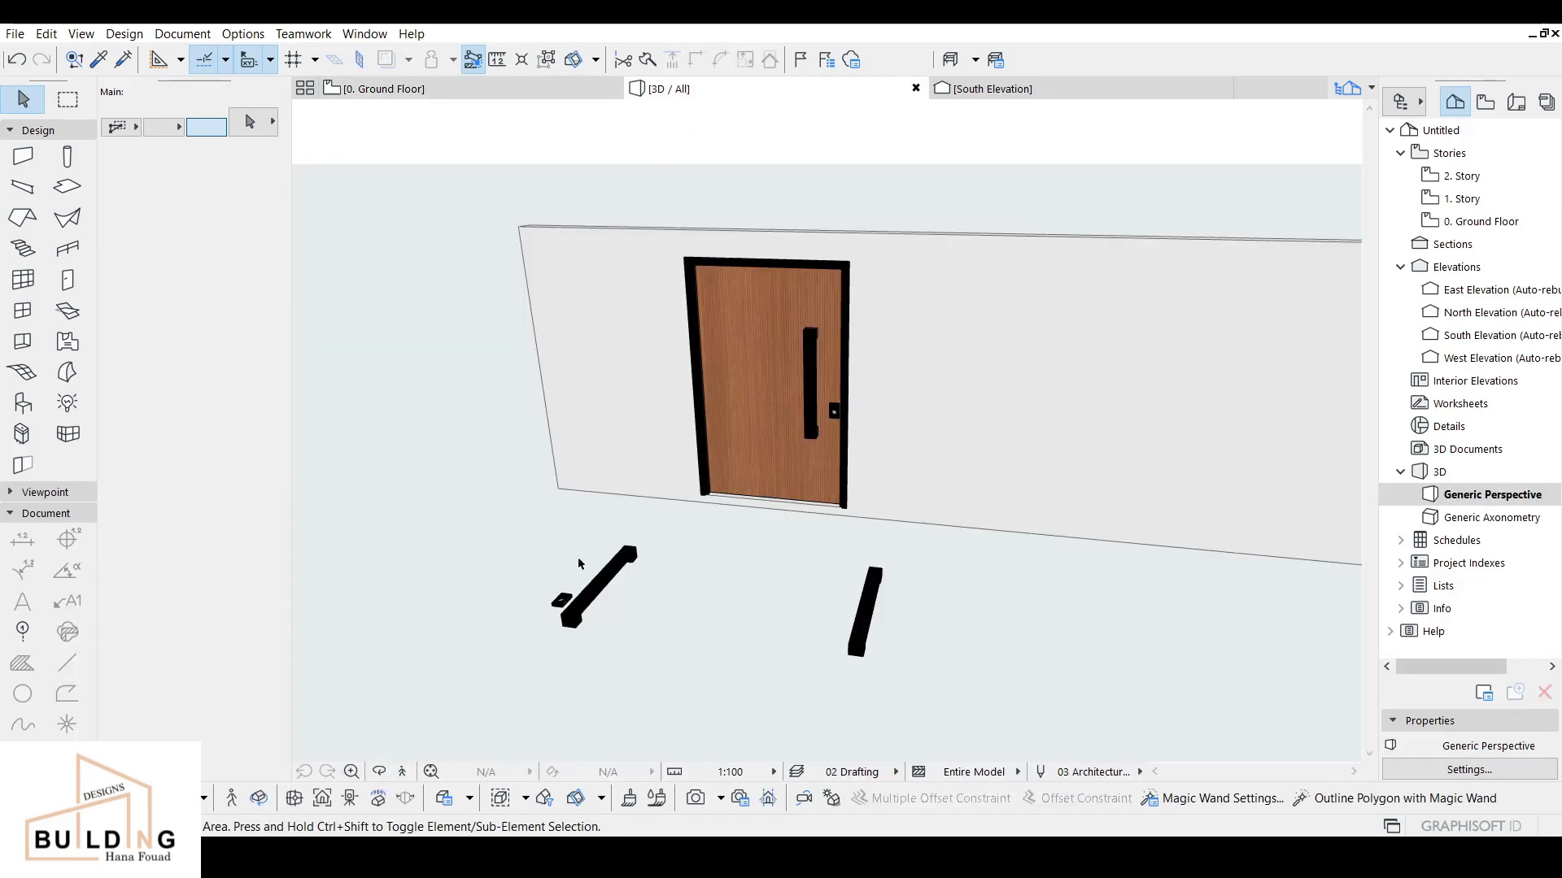
Step: Move the 3D view toward the door's handle and lock, then return to Ground Floor
{"action": "middle_click_drag", "start_coordinate": [647, 560], "coordinate": [693, 619]}
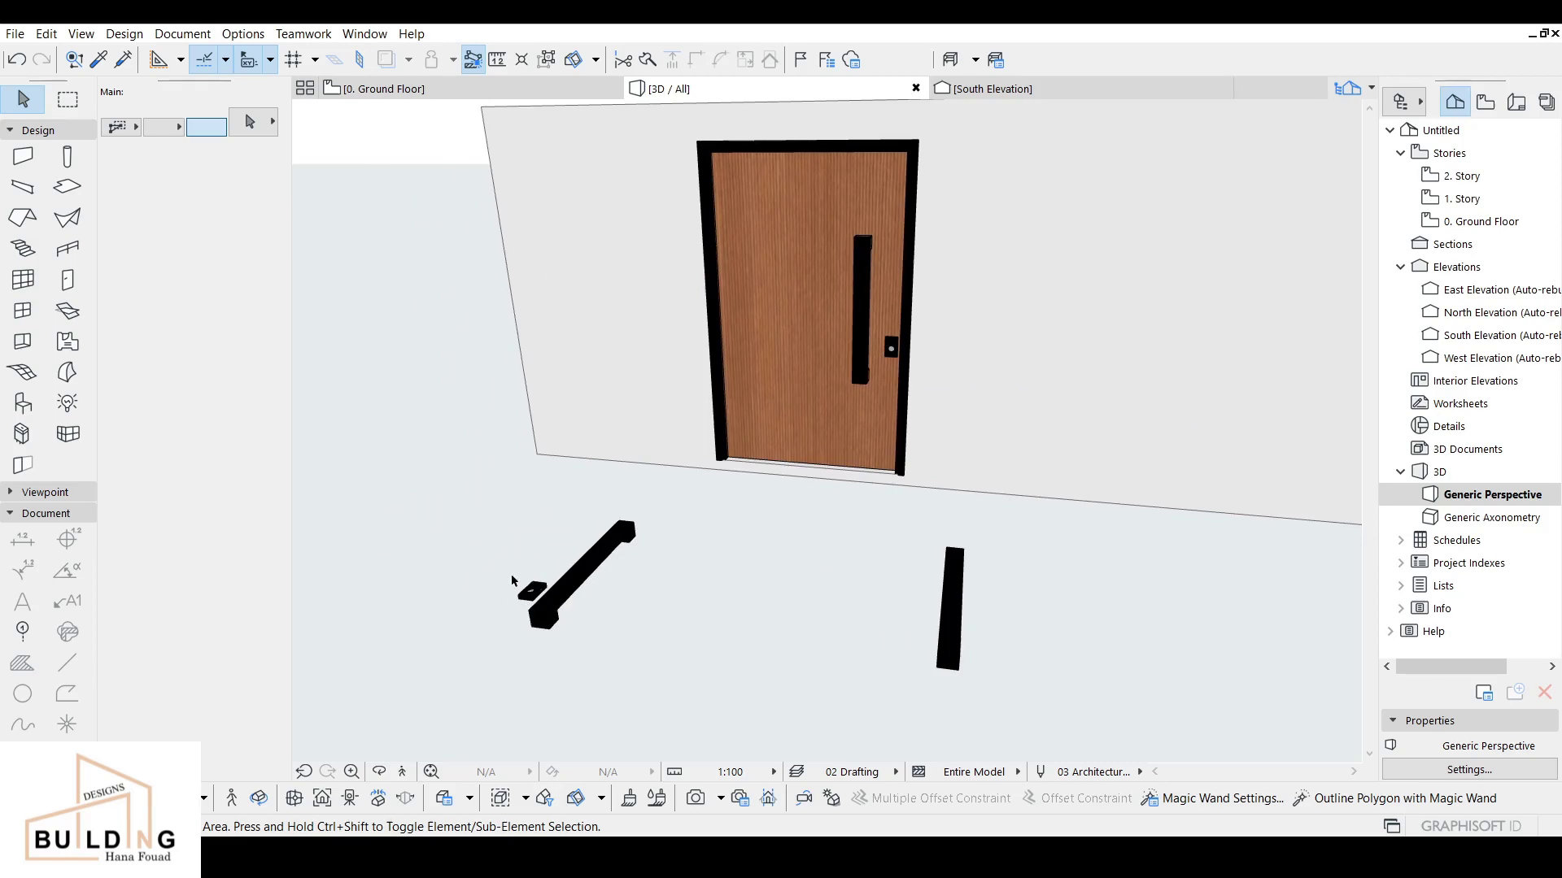
{"action": "left_click", "coordinate": [484, 82]}
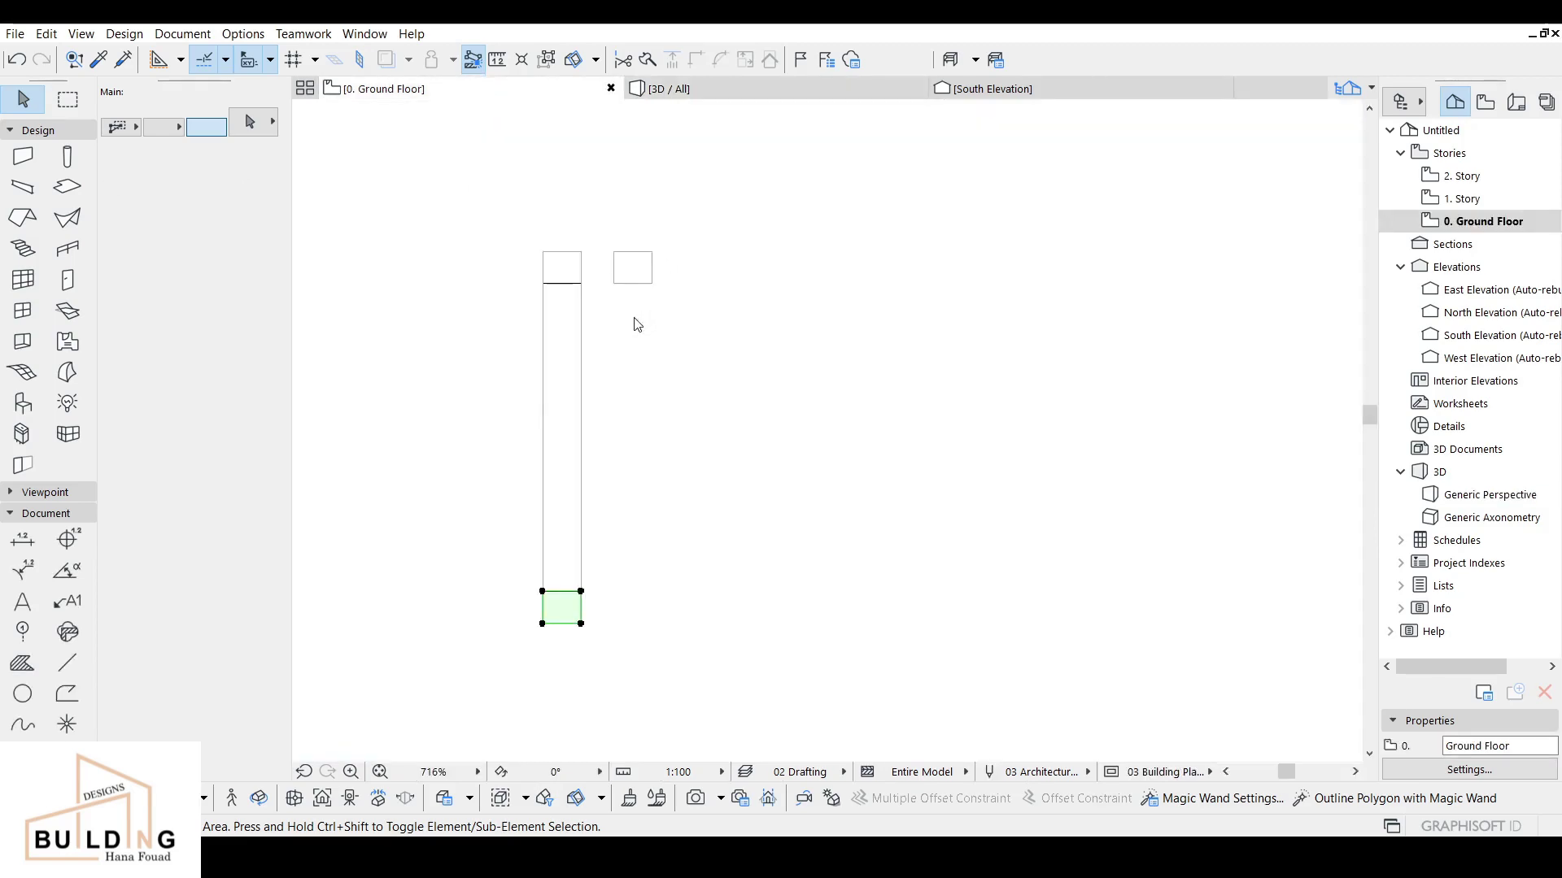
Step: Draw a 100 by 160 rectangle of drafting lines near the long bar
{"action": "left_click", "coordinate": [533, 398]}
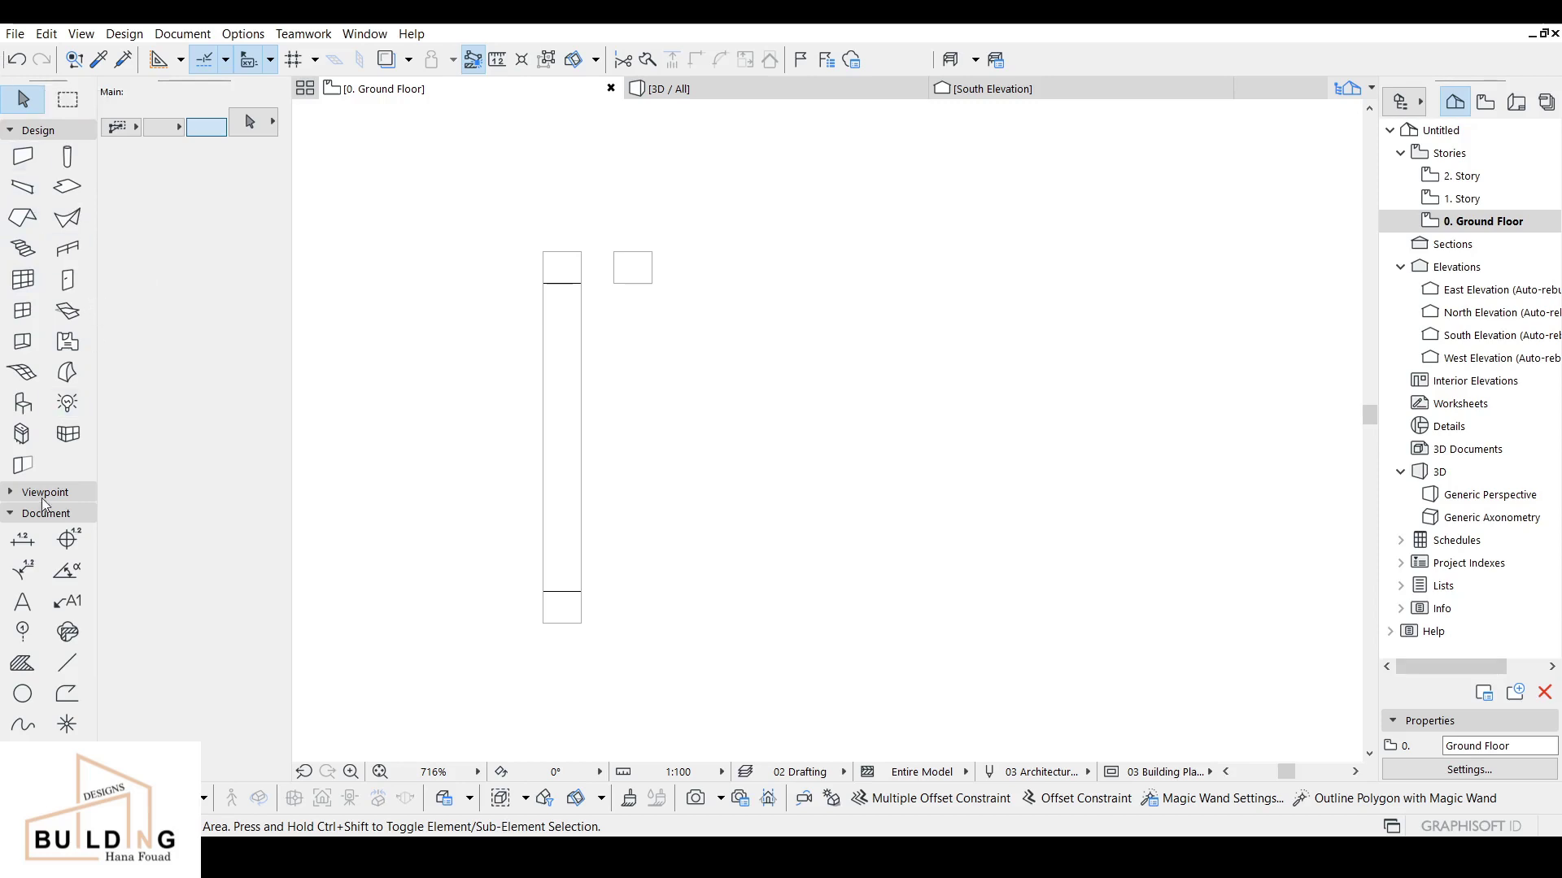
{"action": "left_click", "coordinate": [67, 663]}
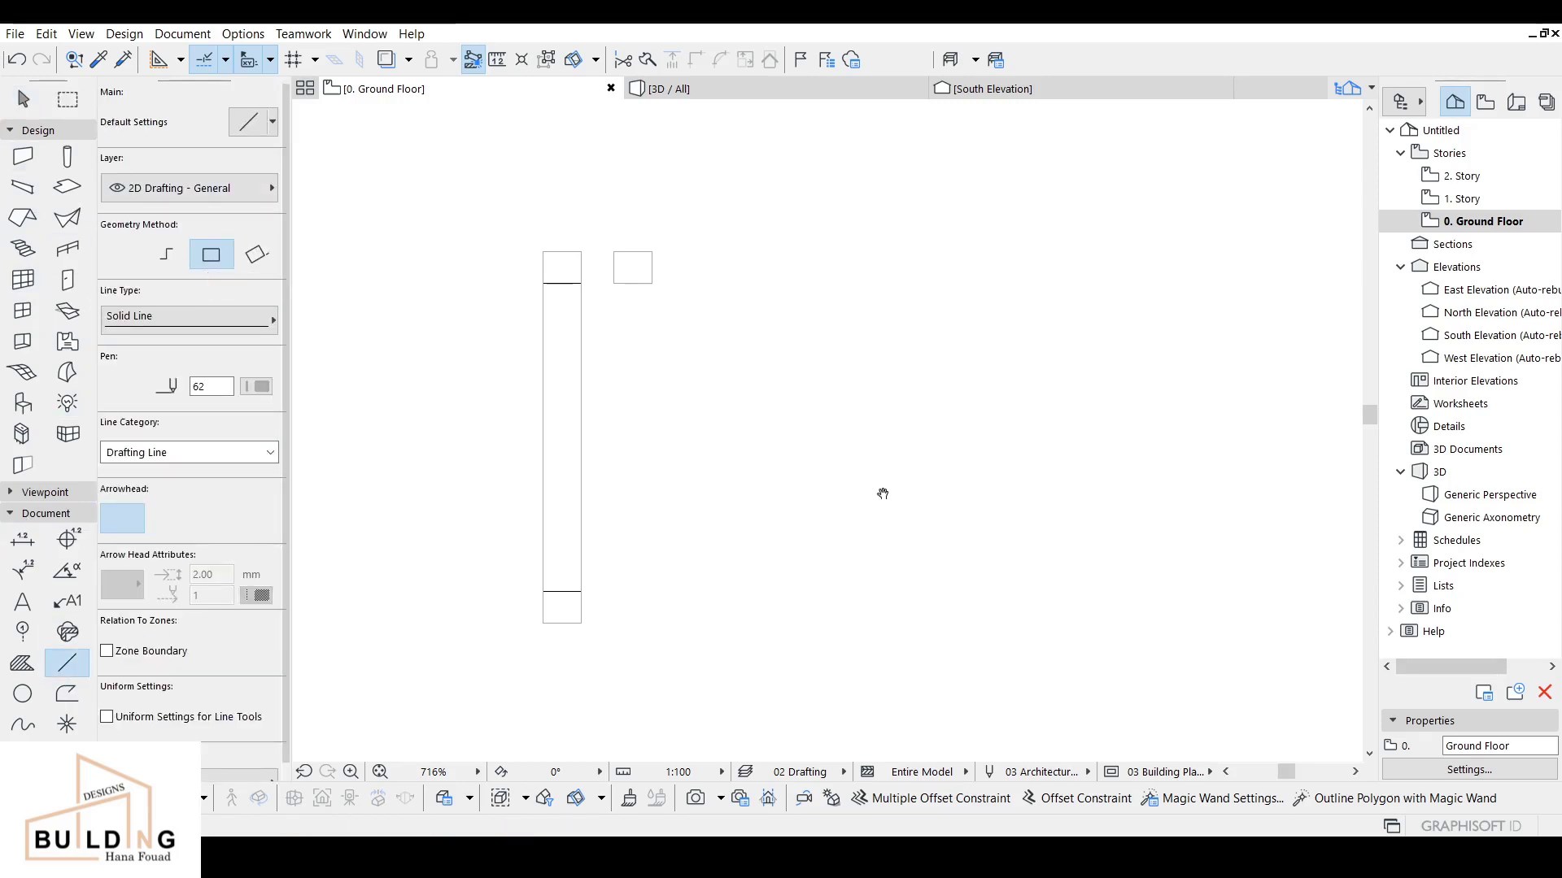
{"action": "scroll", "coordinate": [770, 529], "scroll_direction": "down", "scroll_amount": 2}
{"action": "scroll", "coordinate": [566, 517], "scroll_direction": "down", "scroll_amount": 1}
{"action": "middle_click_drag", "start_coordinate": [522, 525], "coordinate": [793, 587]}
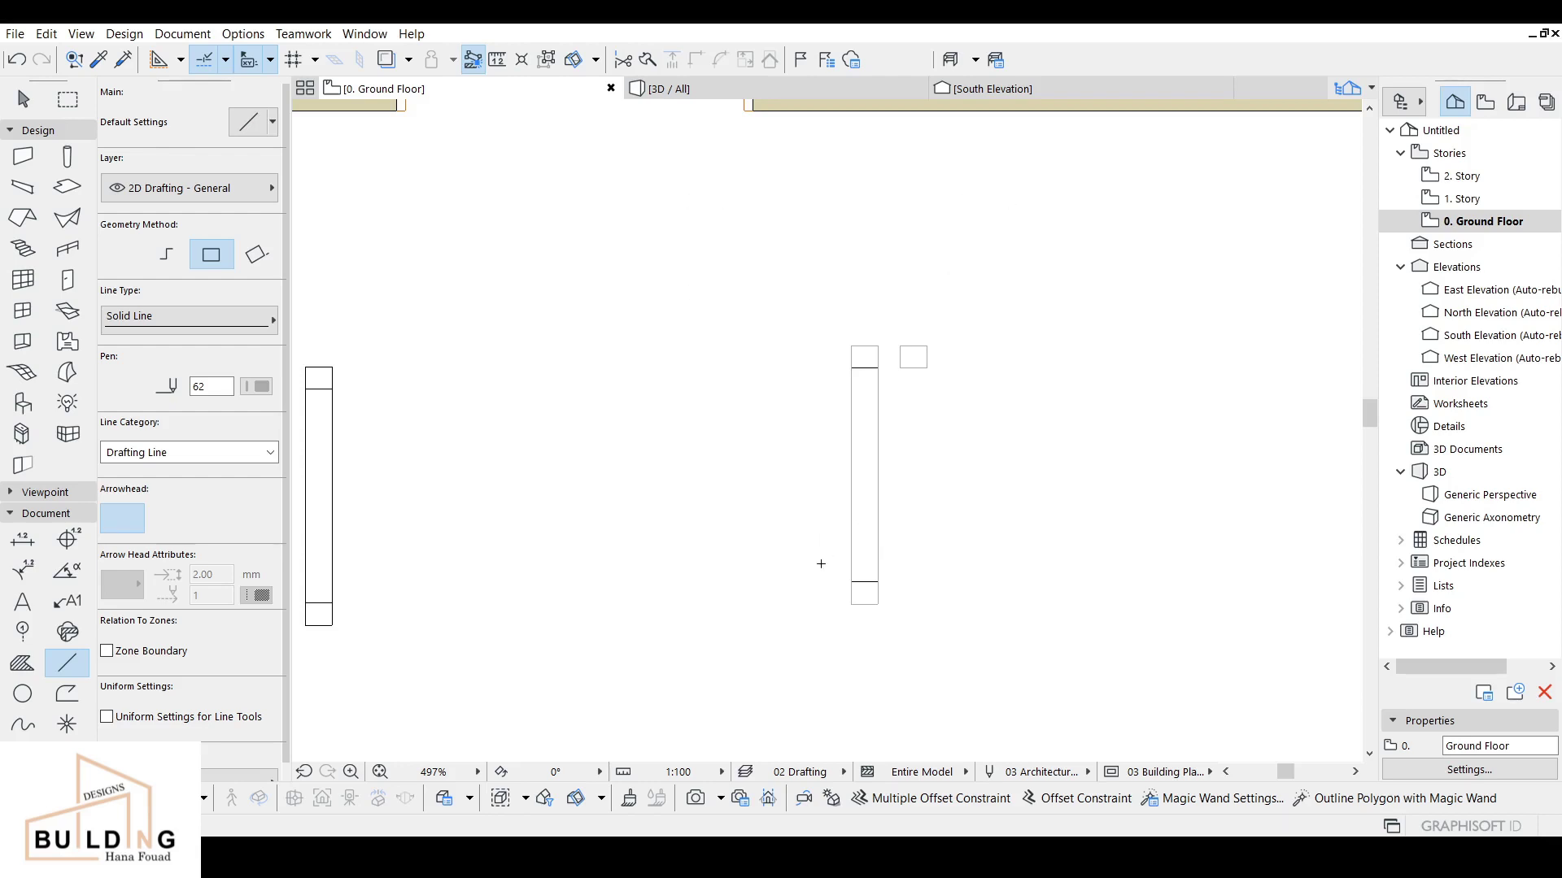
{"action": "scroll", "coordinate": [823, 562], "scroll_direction": "up", "scroll_amount": 1}
{"action": "left_click", "coordinate": [796, 508]}
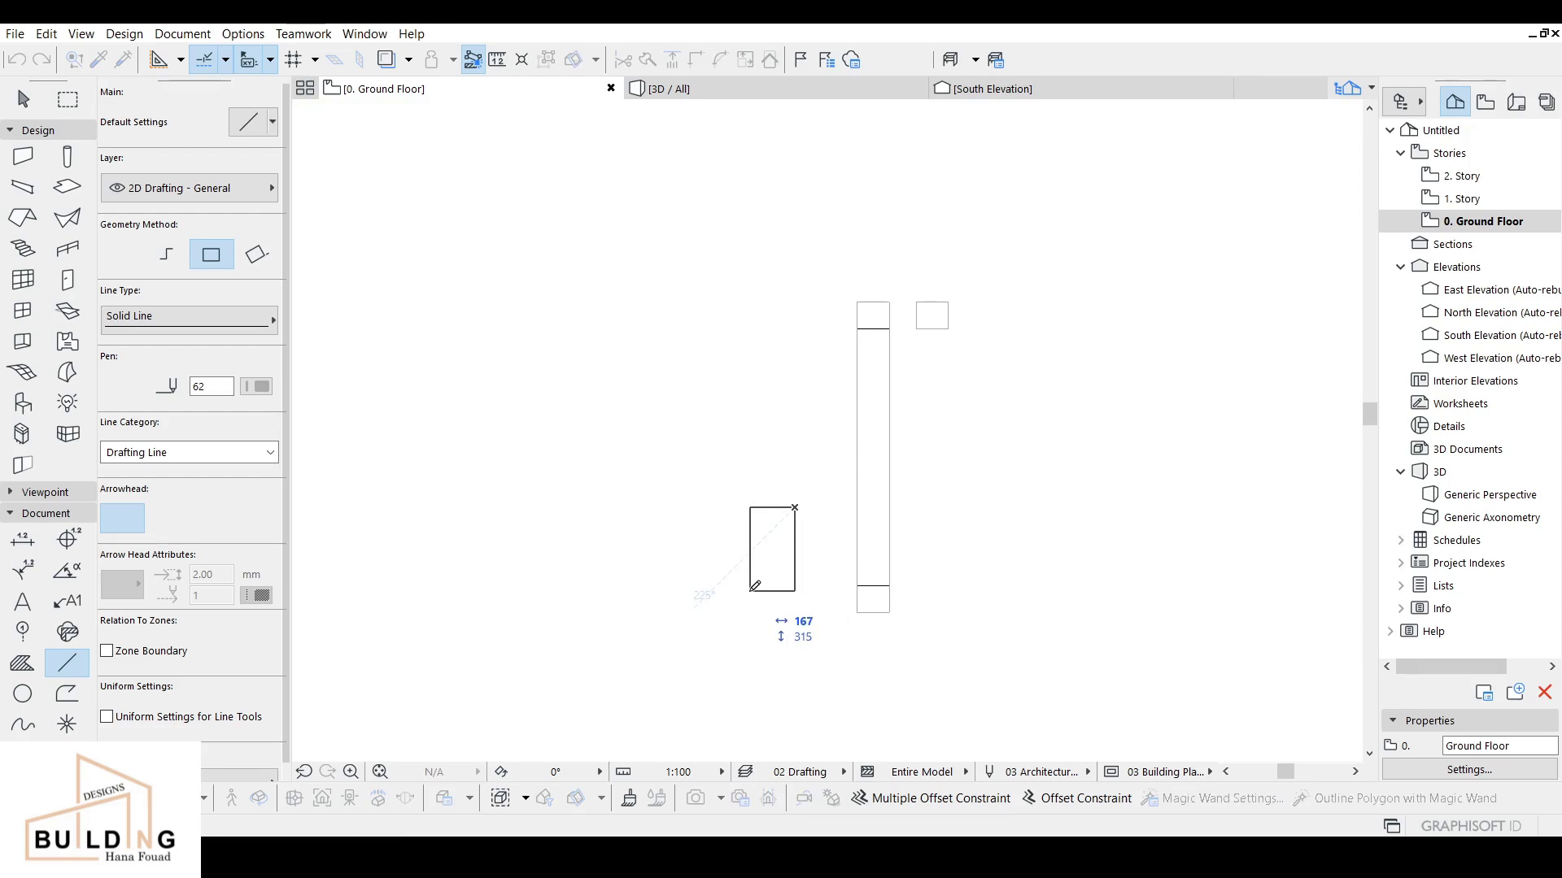
{"action": "type", "text": "100"}
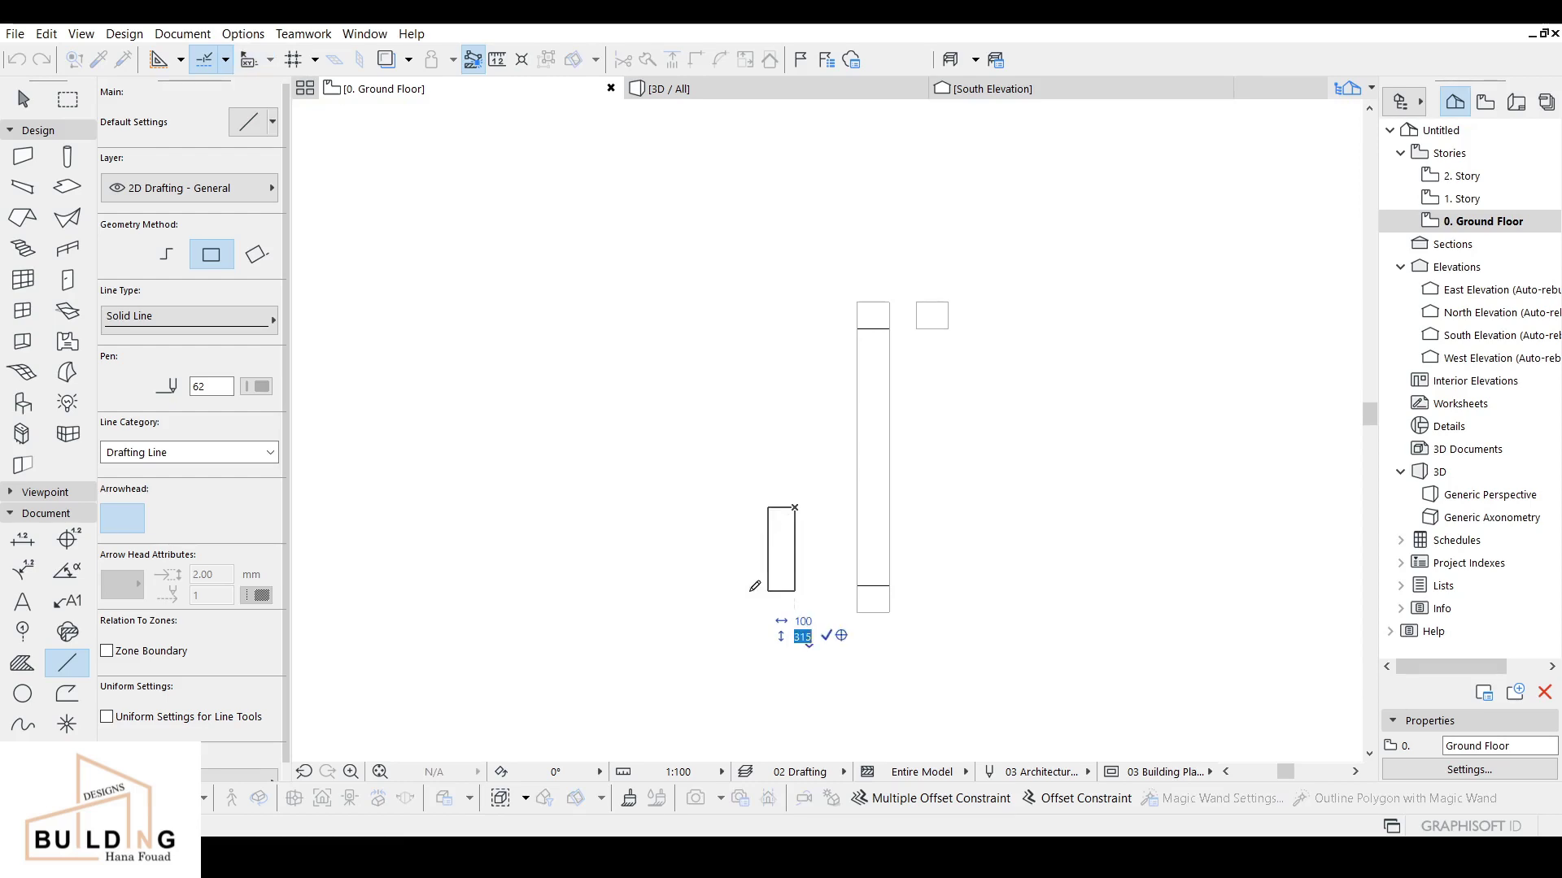
{"action": "type", "text": "160"}
{"action": "key", "text": "Return"}
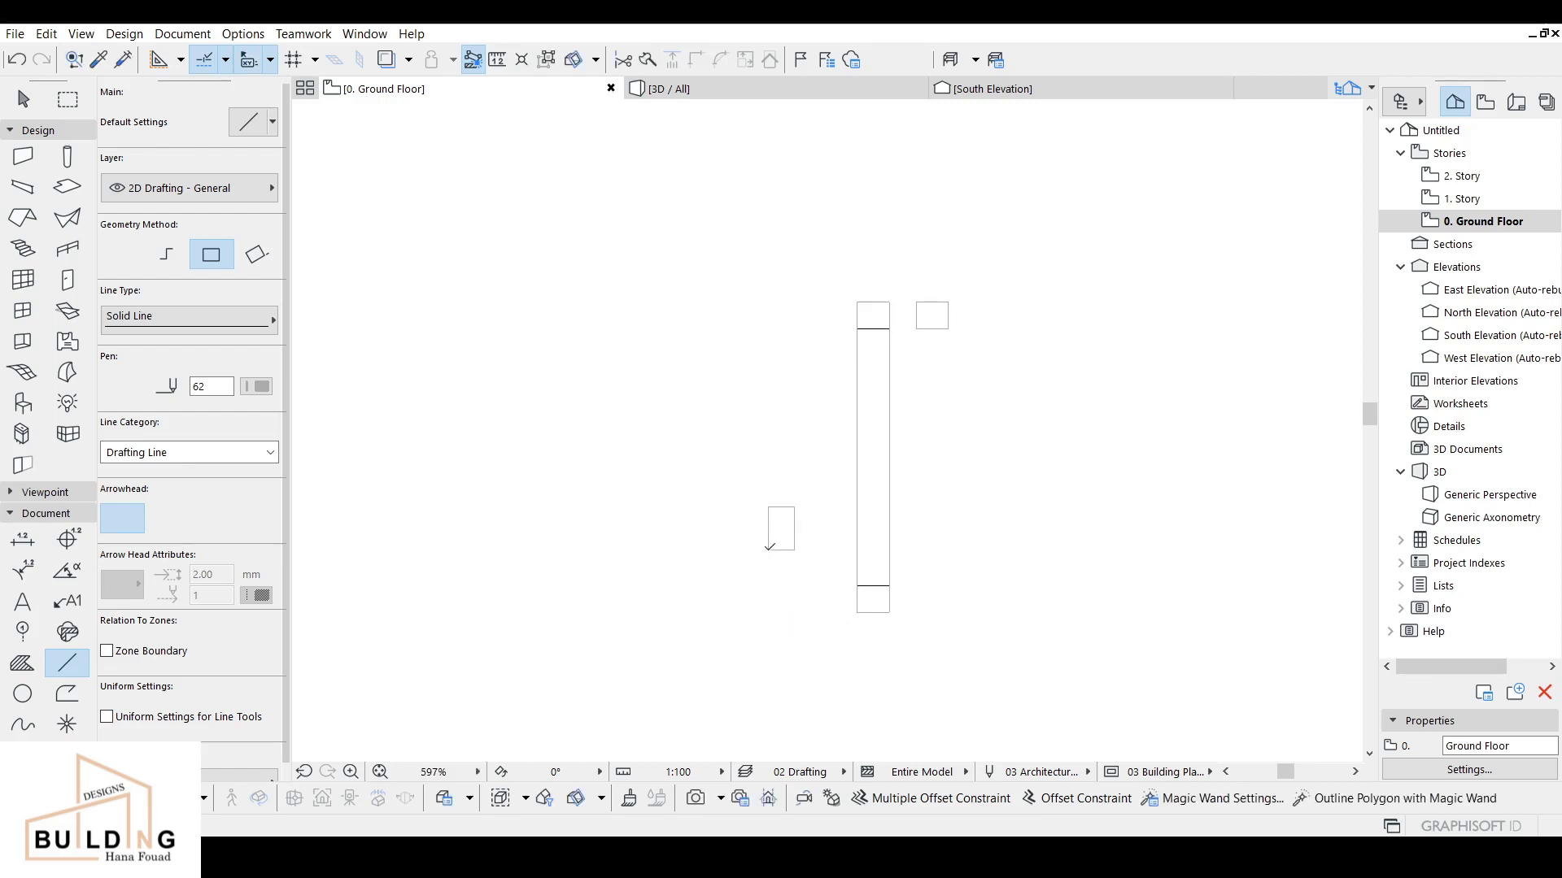
Step: Move the 100 by 160 rectangle beside the bar's lower end
{"action": "middle_click_drag", "start_coordinate": [791, 545], "coordinate": [672, 527]}
{"action": "key", "text": "Escape"}
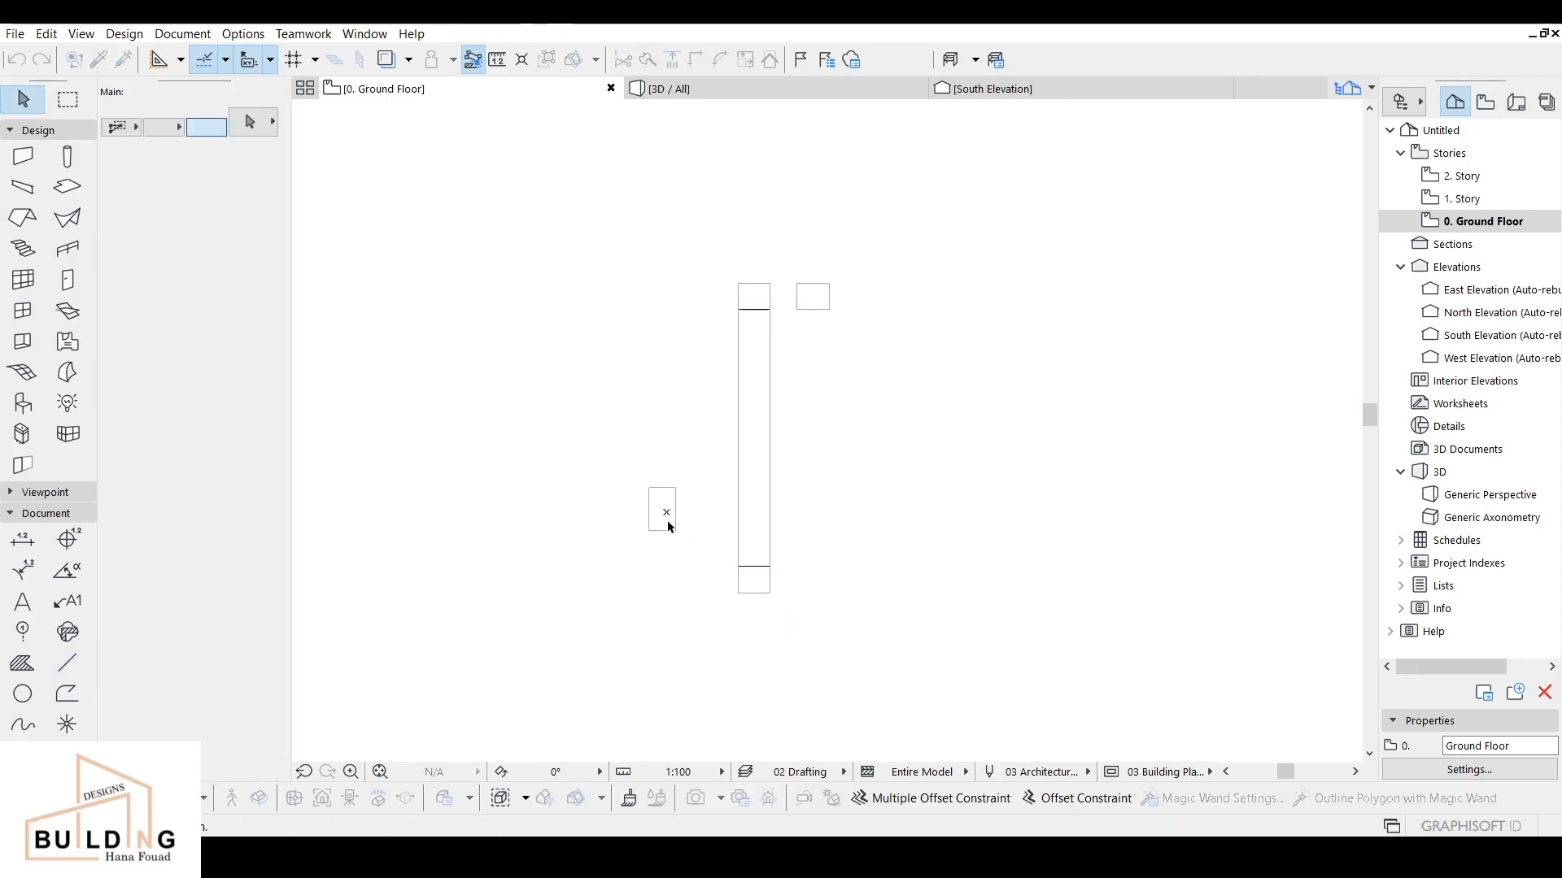
{"action": "left_click", "coordinate": [665, 527]}
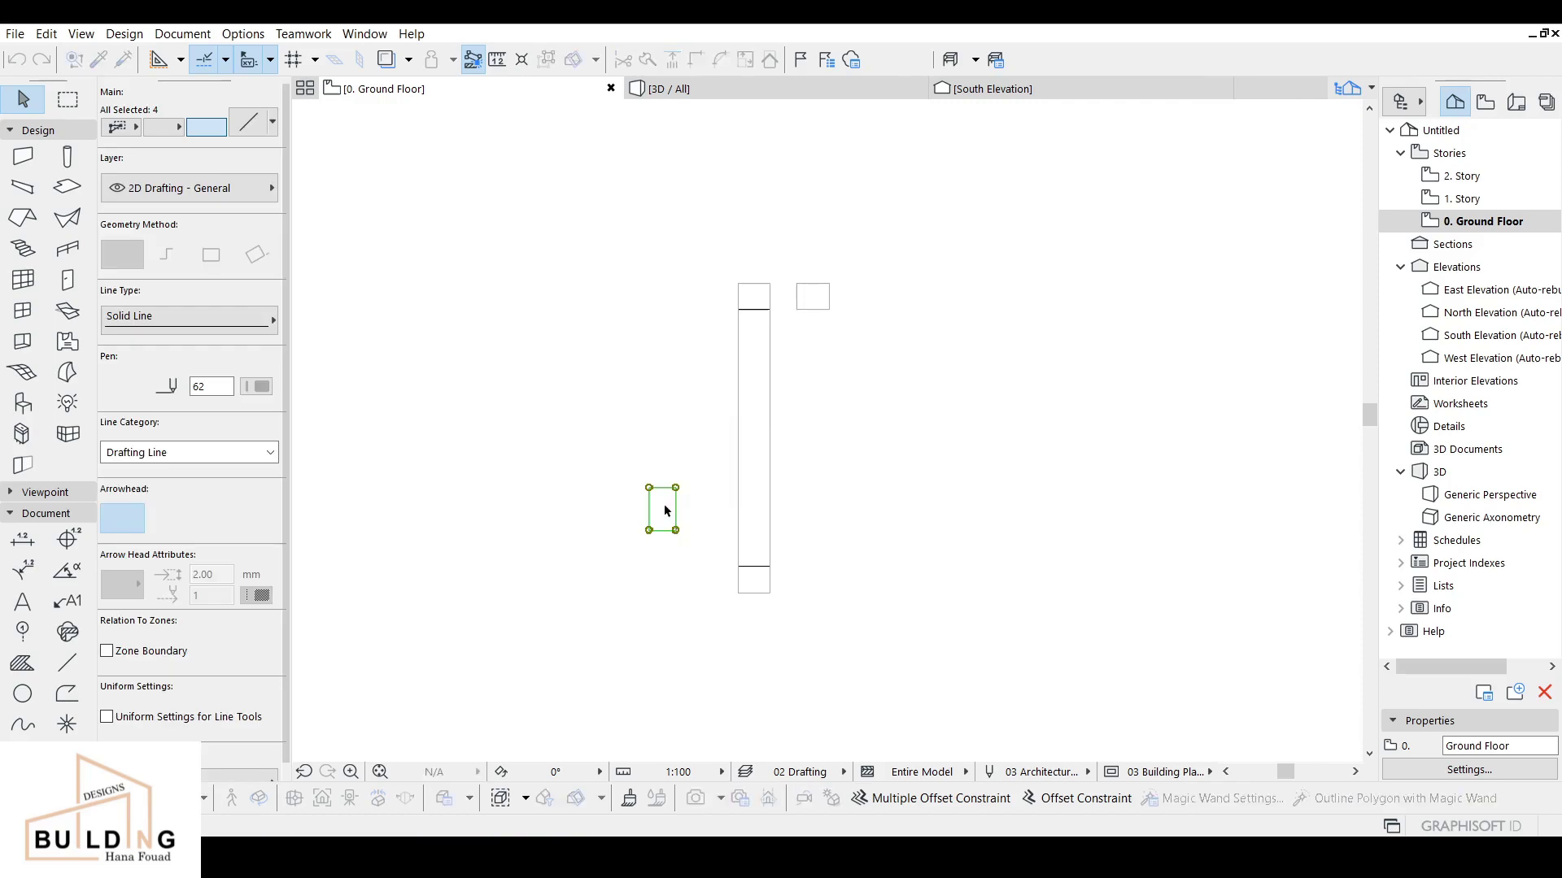
{"action": "left_click_drag", "start_coordinate": [665, 511], "coordinate": [663, 544]}
{"action": "scroll", "coordinate": [688, 543], "scroll_direction": "up", "scroll_amount": 1}
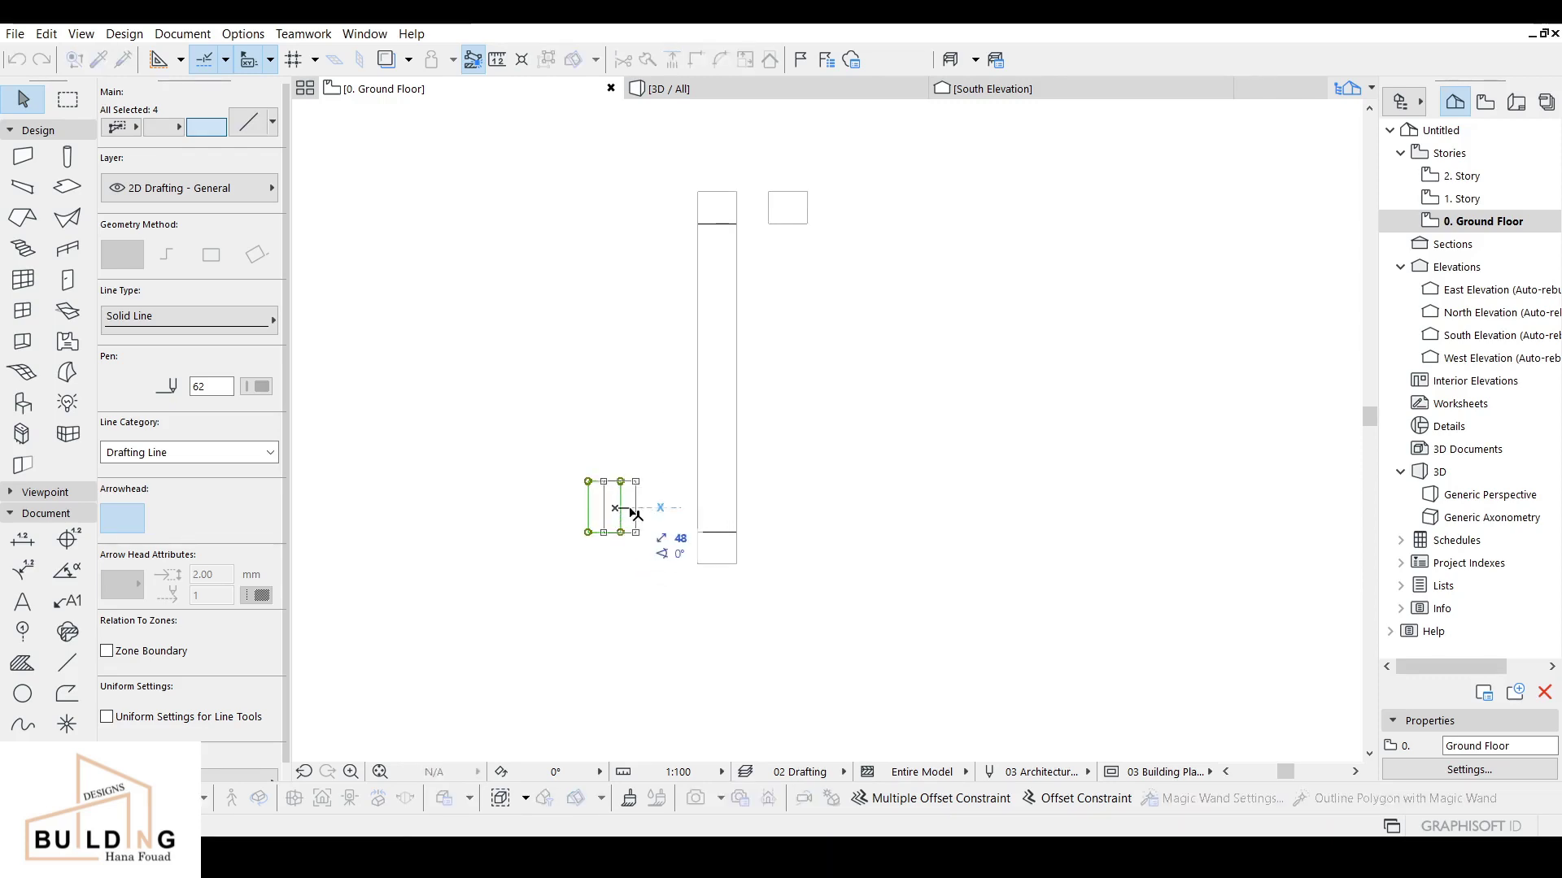
{"action": "left_click", "coordinate": [635, 513]}
{"action": "left_click", "coordinate": [707, 162]}
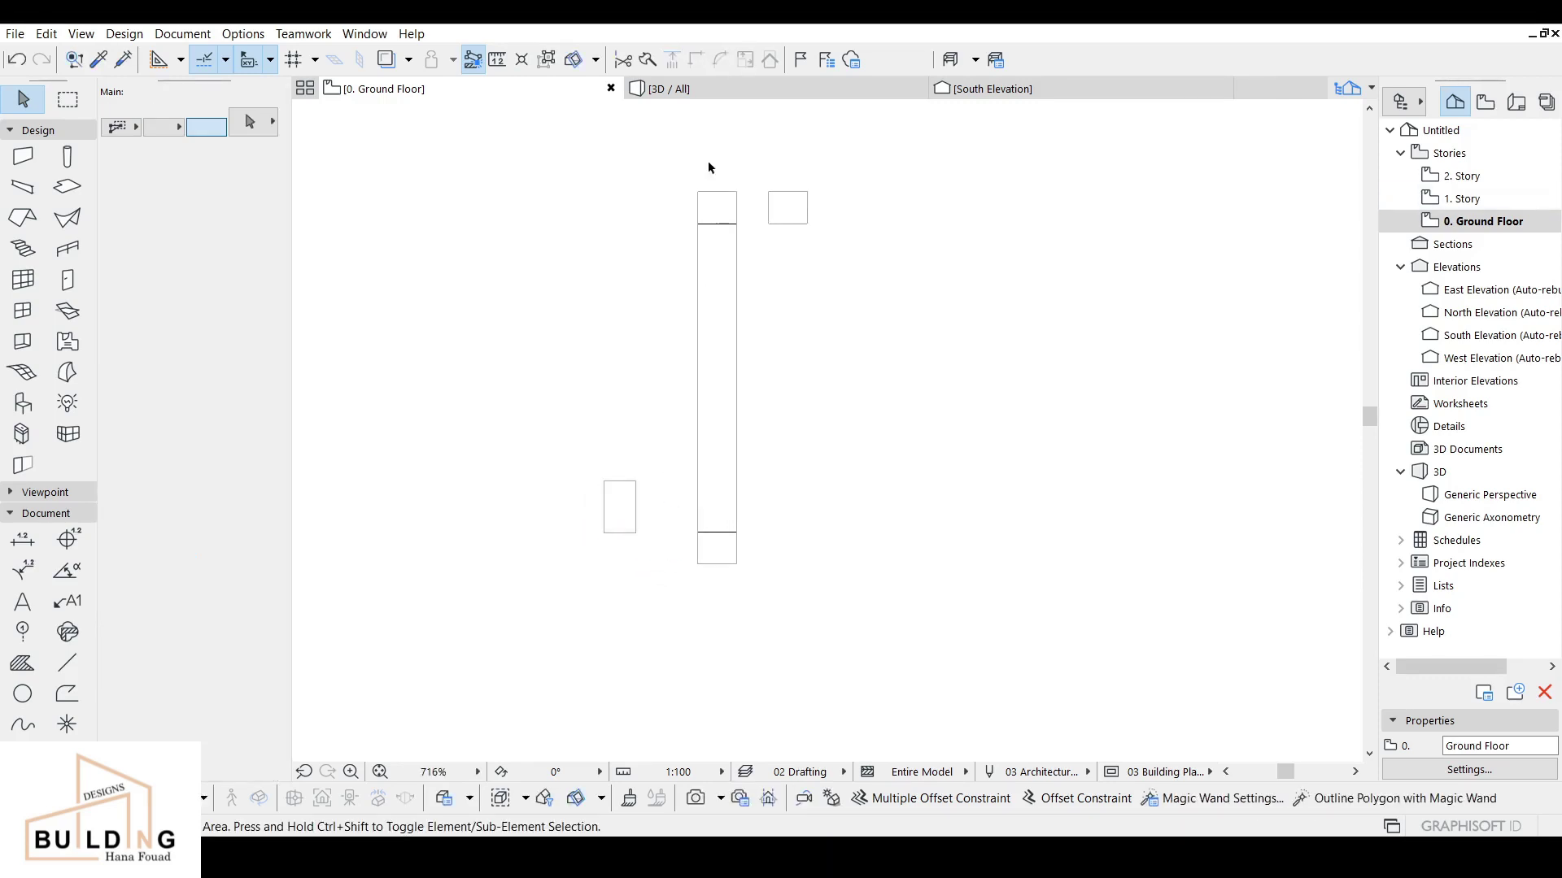
Step: Draw a radius-35 circle inside the small upright rectangle
{"action": "left_click", "coordinate": [69, 188]}
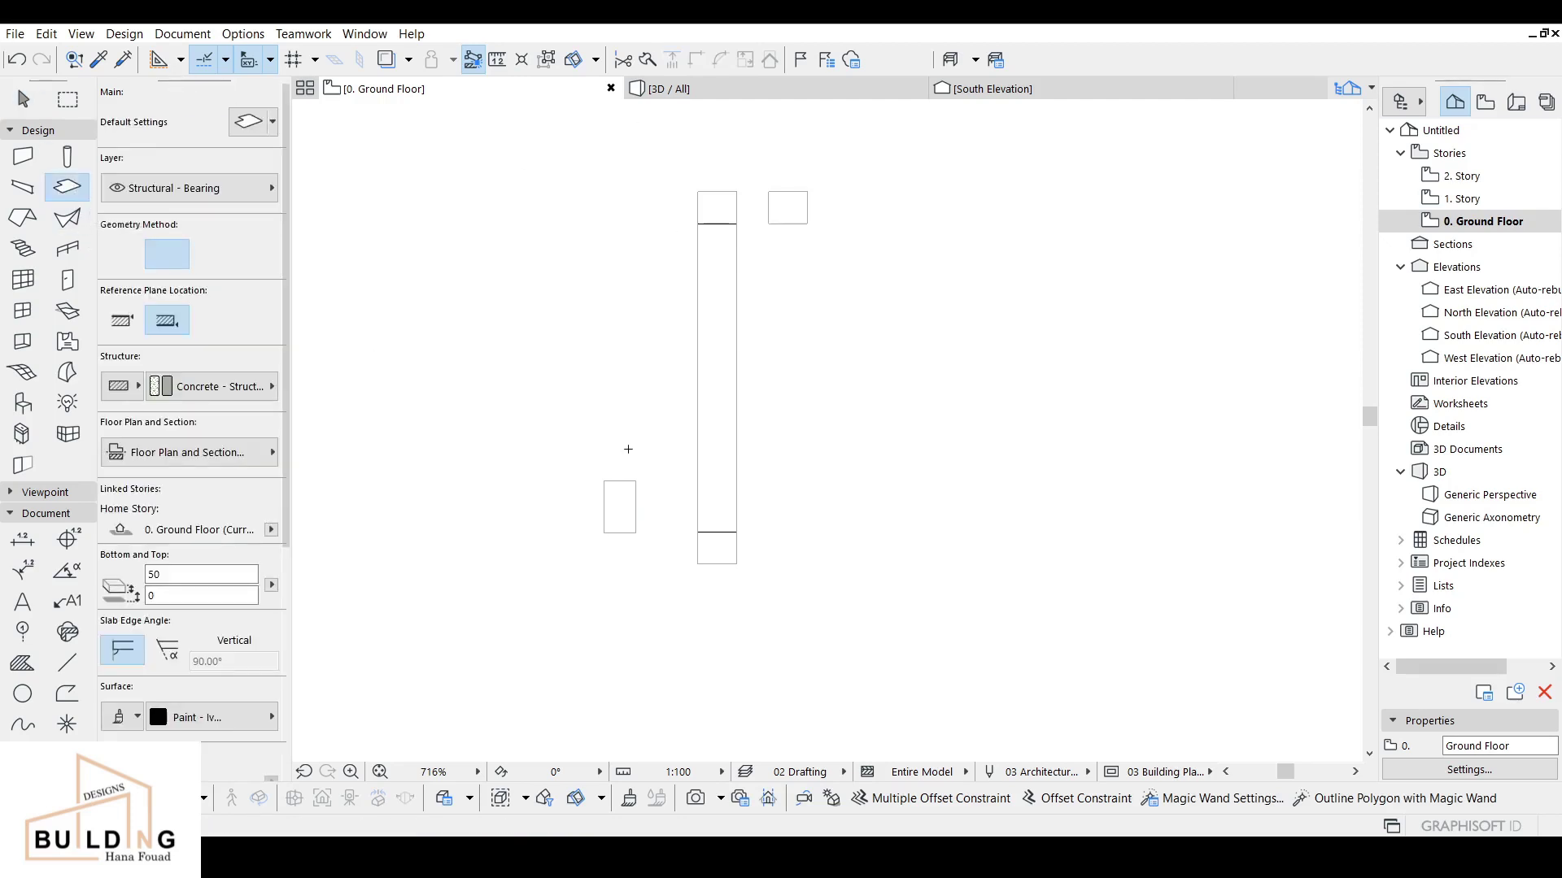
{"action": "key", "text": "Escape"}
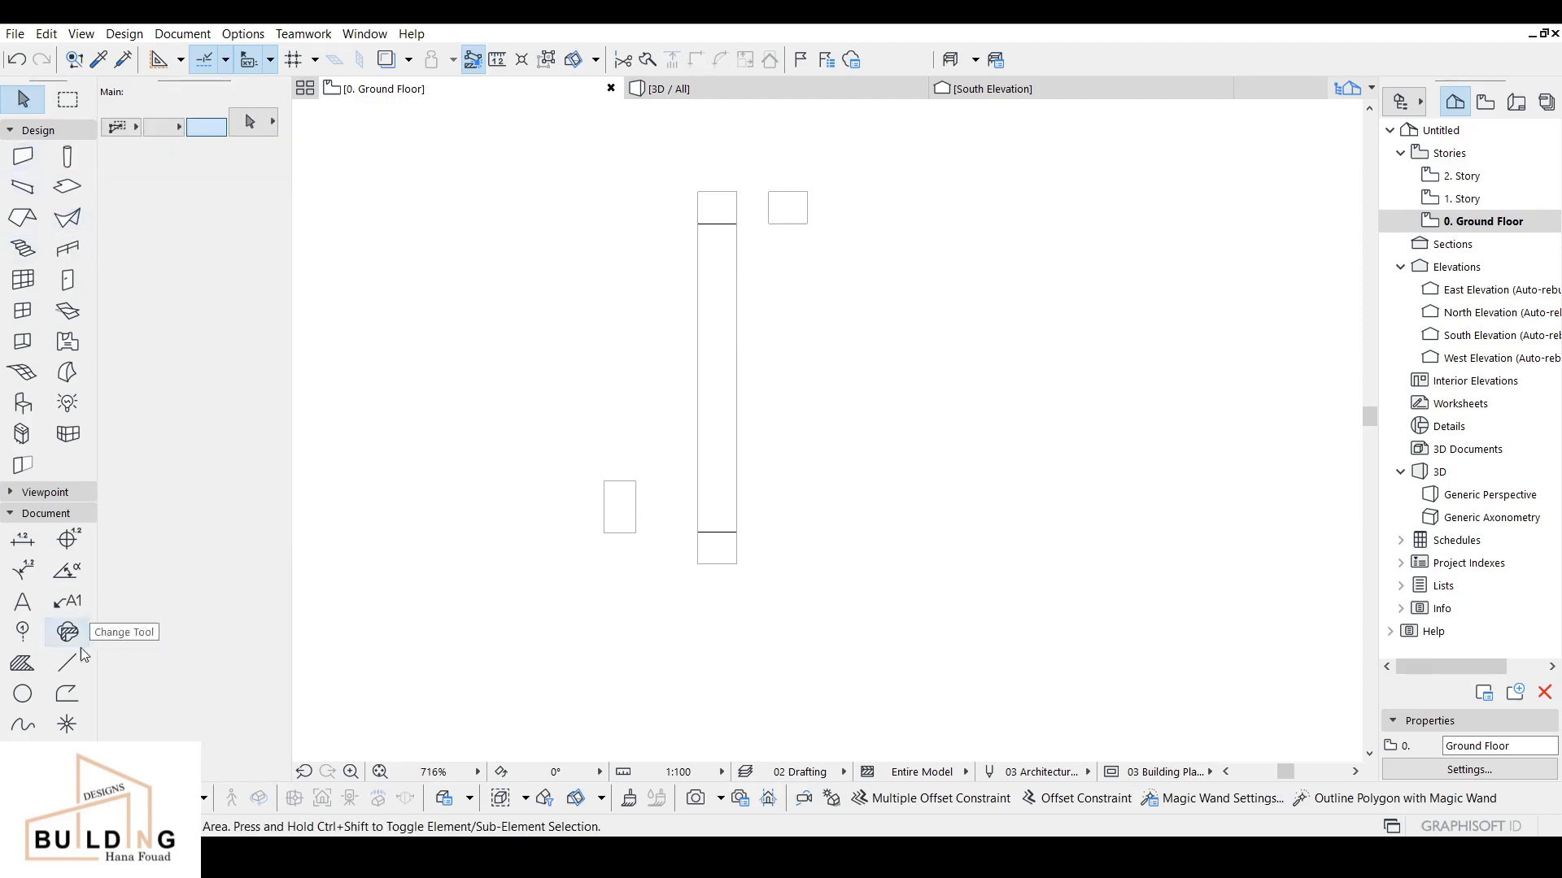
{"action": "left_click", "coordinate": [19, 697]}
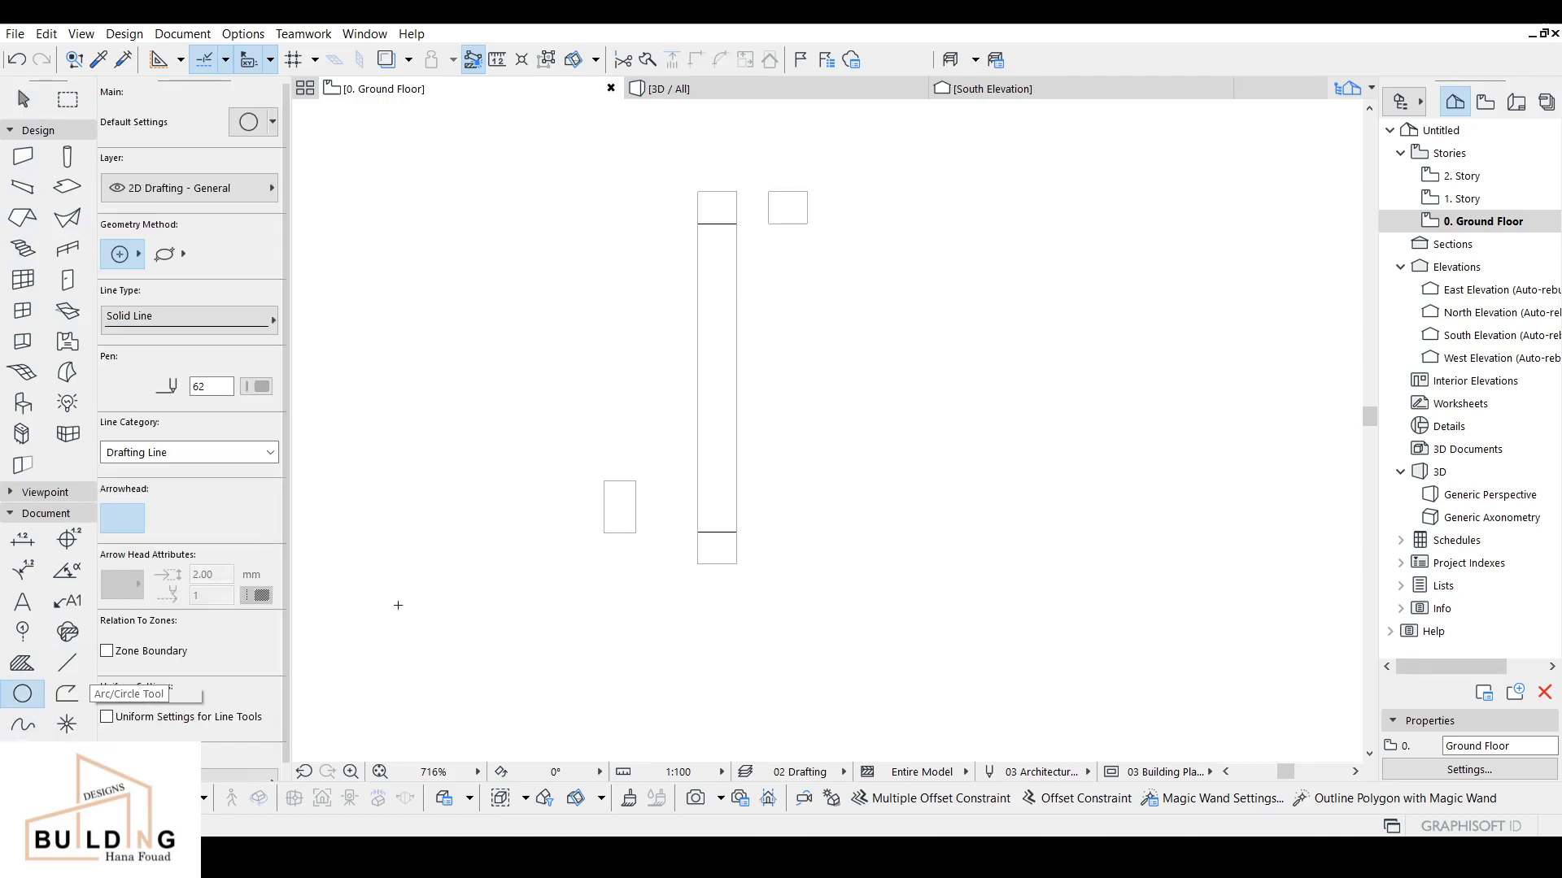
{"action": "scroll", "coordinate": [618, 516], "scroll_direction": "up", "scroll_amount": 4}
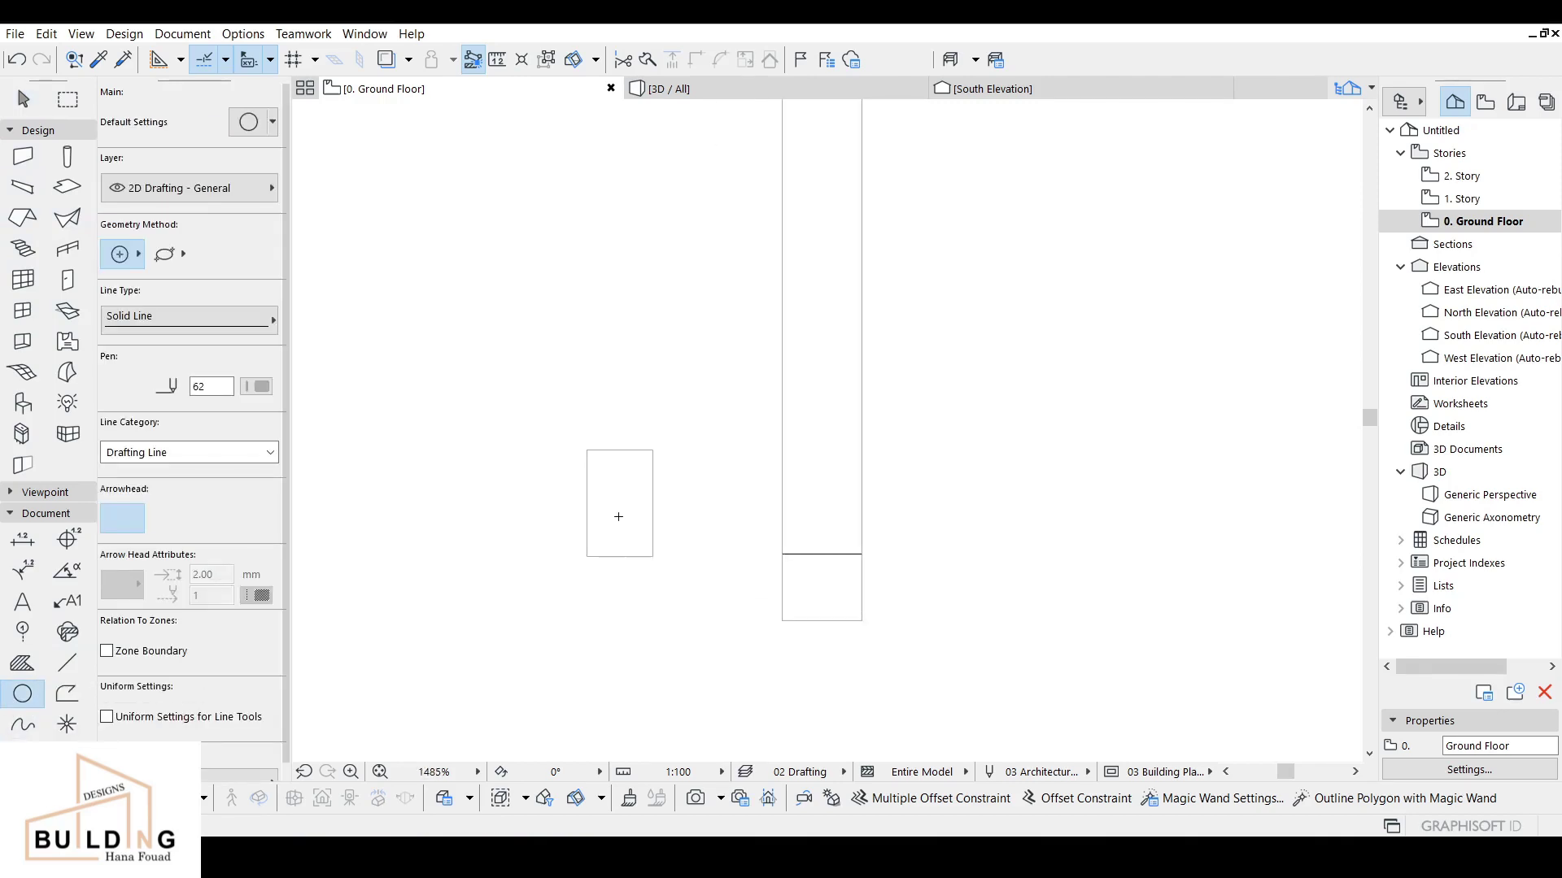
{"action": "left_click", "coordinate": [618, 516]}
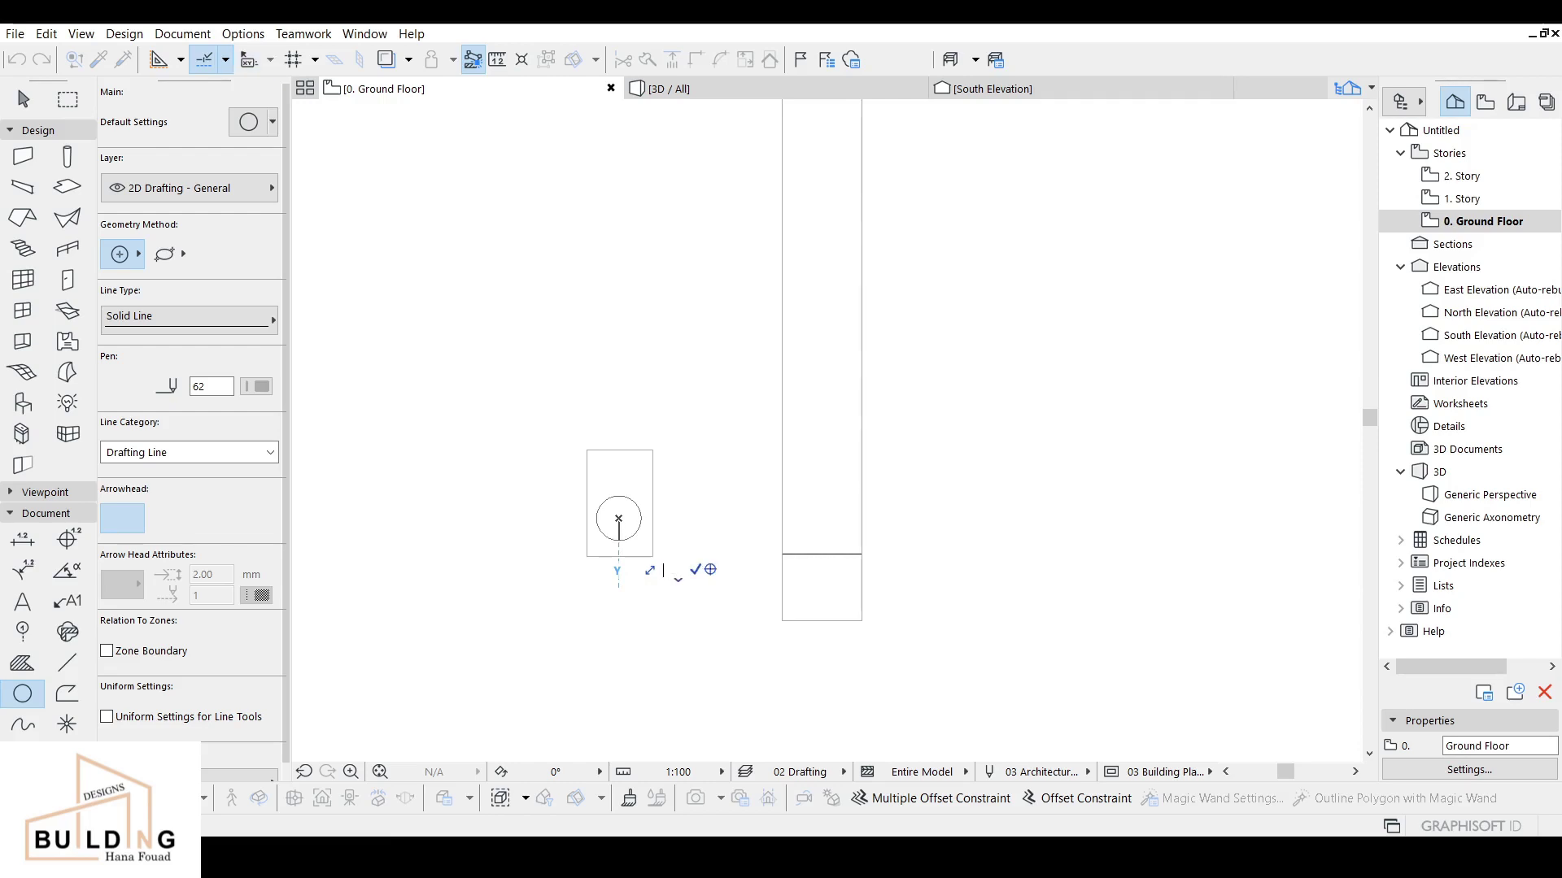
{"action": "type", "text": "35"}
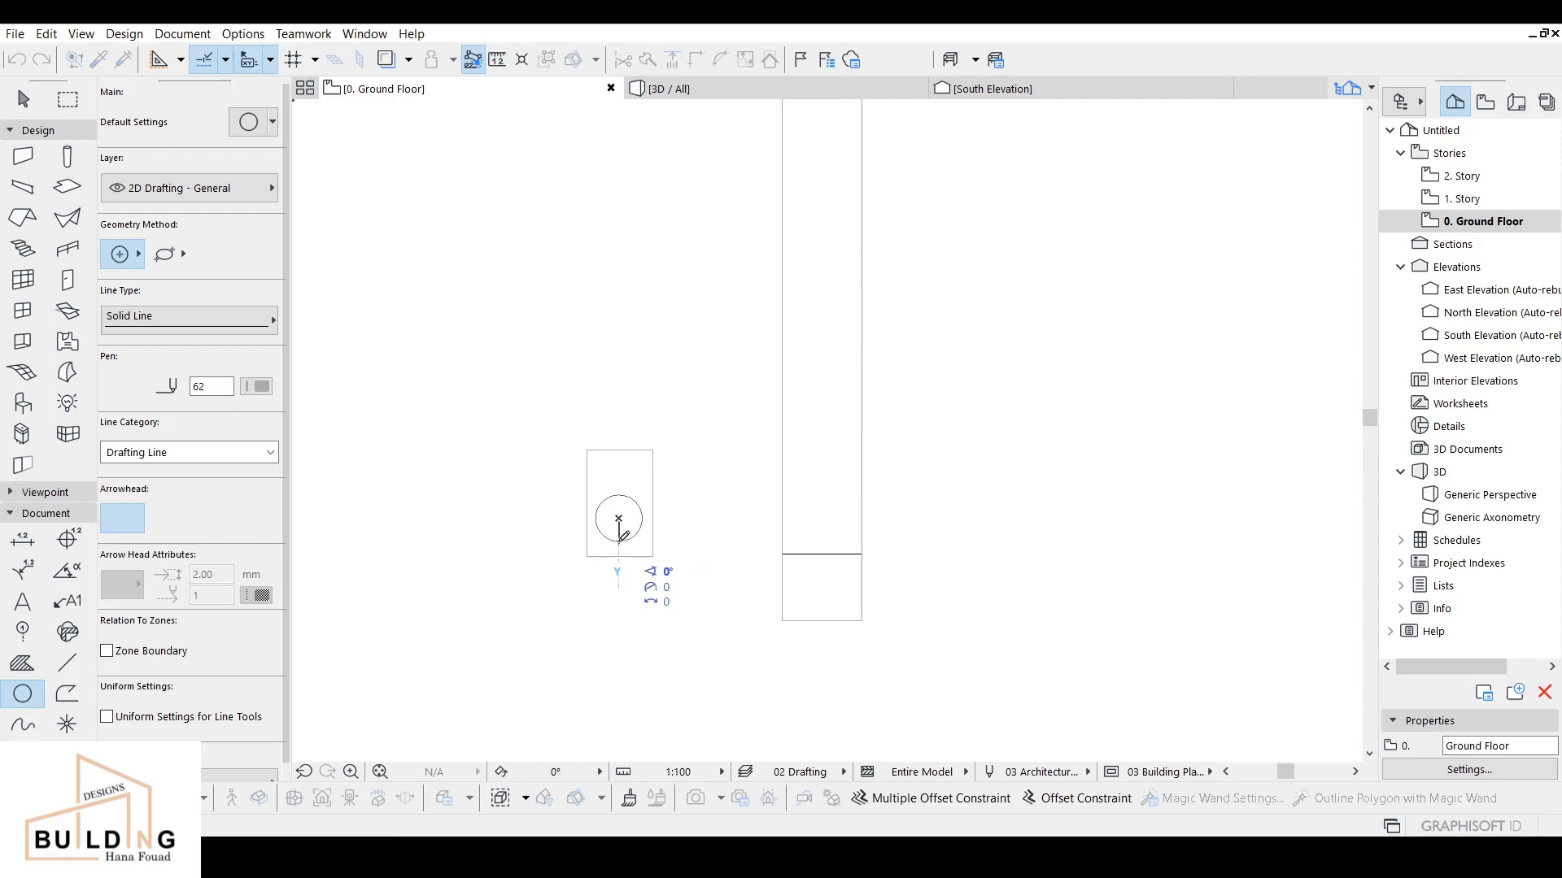
{"action": "key", "text": "Escape"}
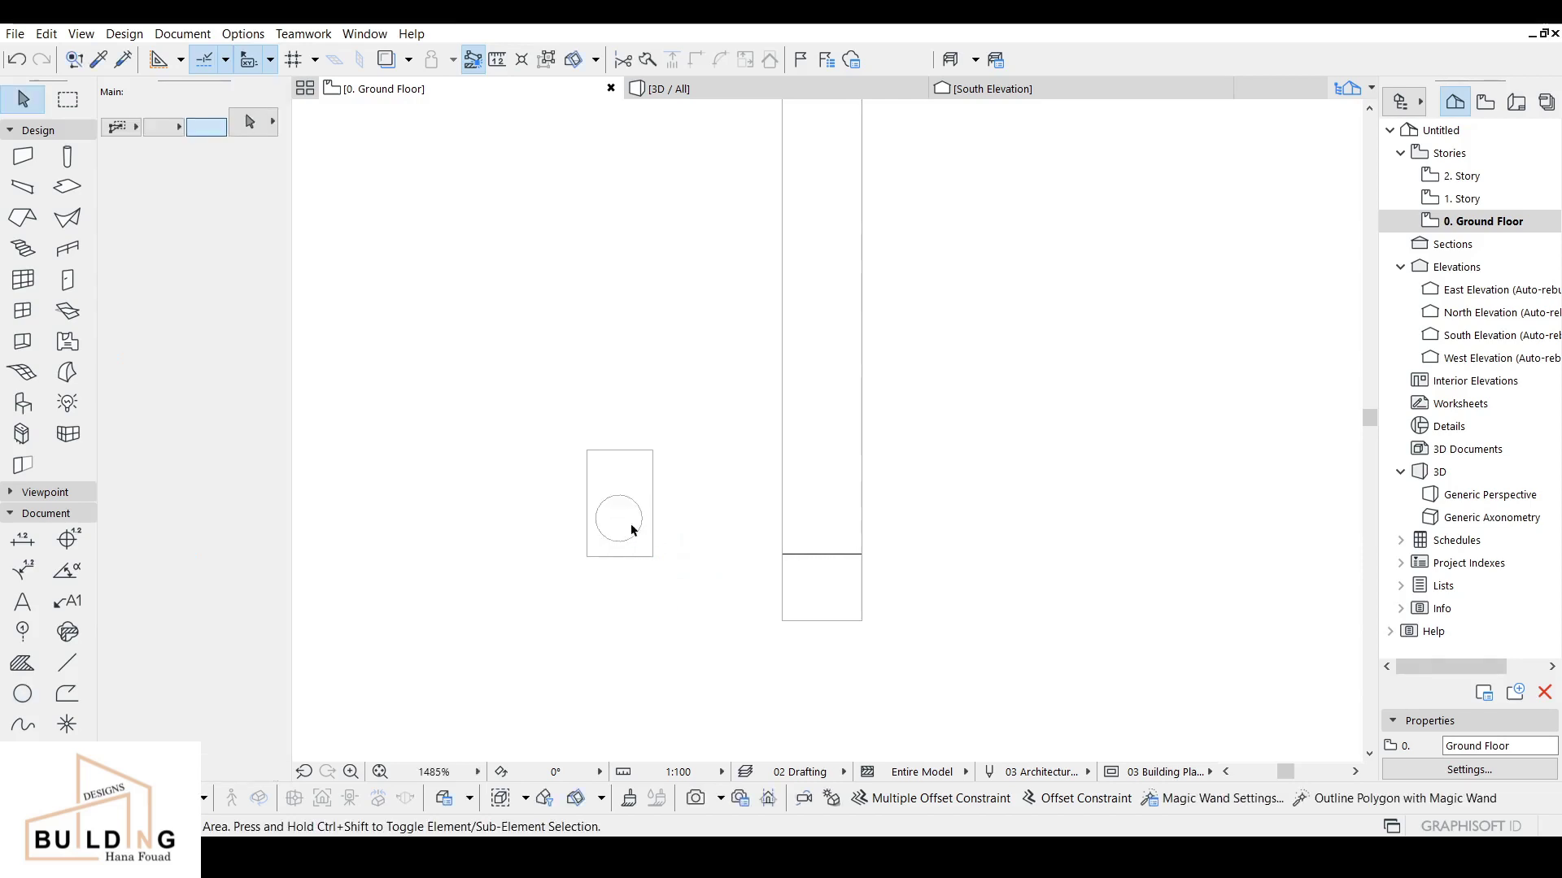
Step: Reference slabs to their top and copy the rectangular slab 100 to the left
{"action": "left_click", "coordinate": [67, 186]}
{"action": "scroll", "coordinate": [619, 468], "scroll_direction": "up", "scroll_amount": 1}
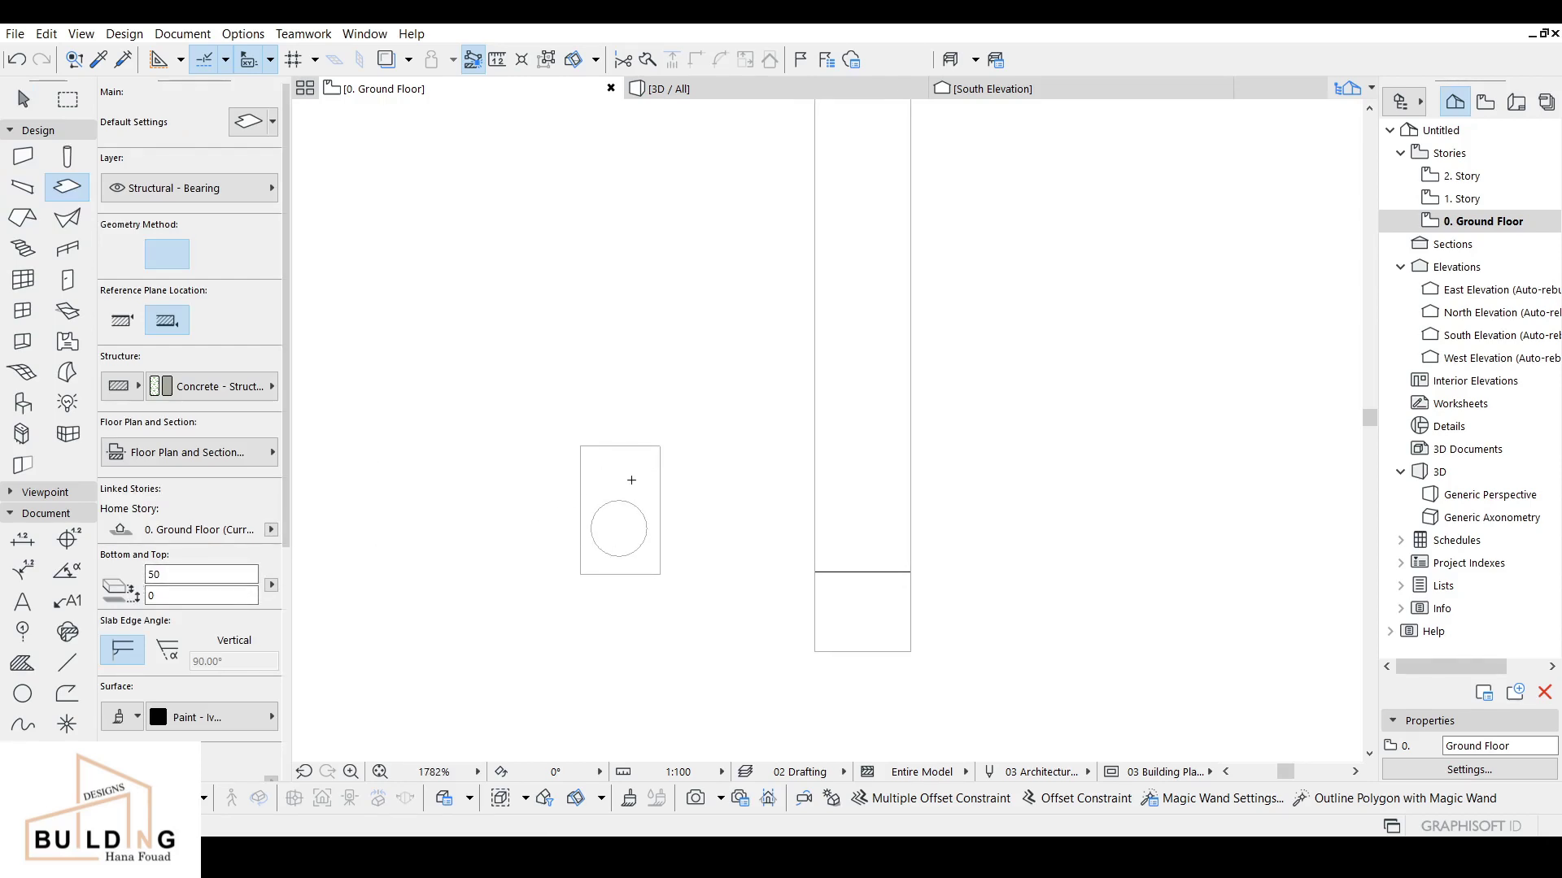
{"action": "left_click", "coordinate": [124, 327]}
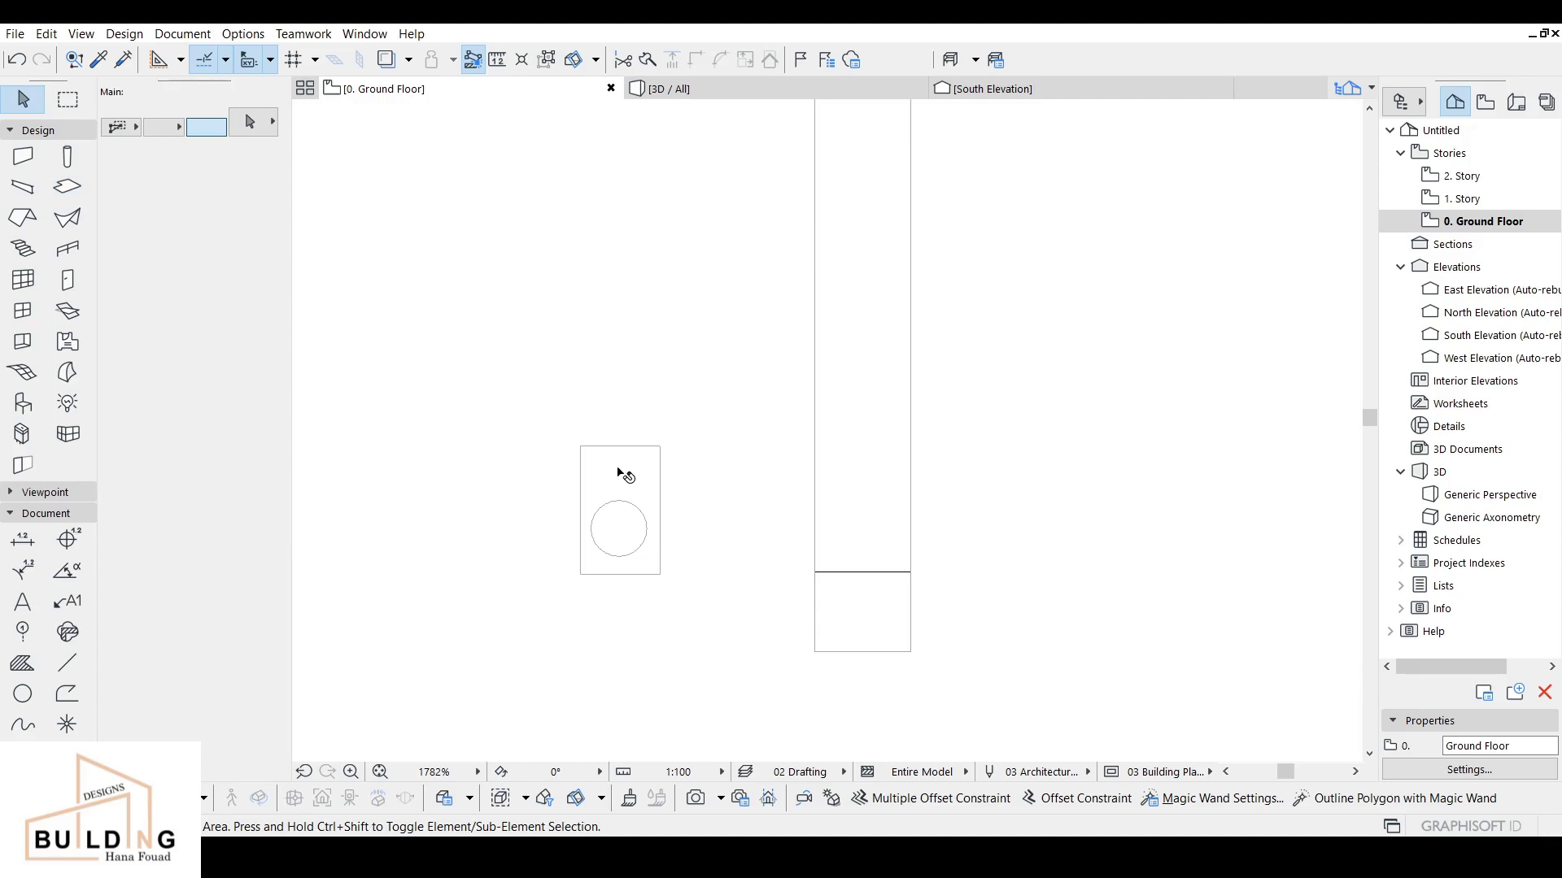
{"action": "left_click", "coordinate": [621, 471], "text": "shift"}
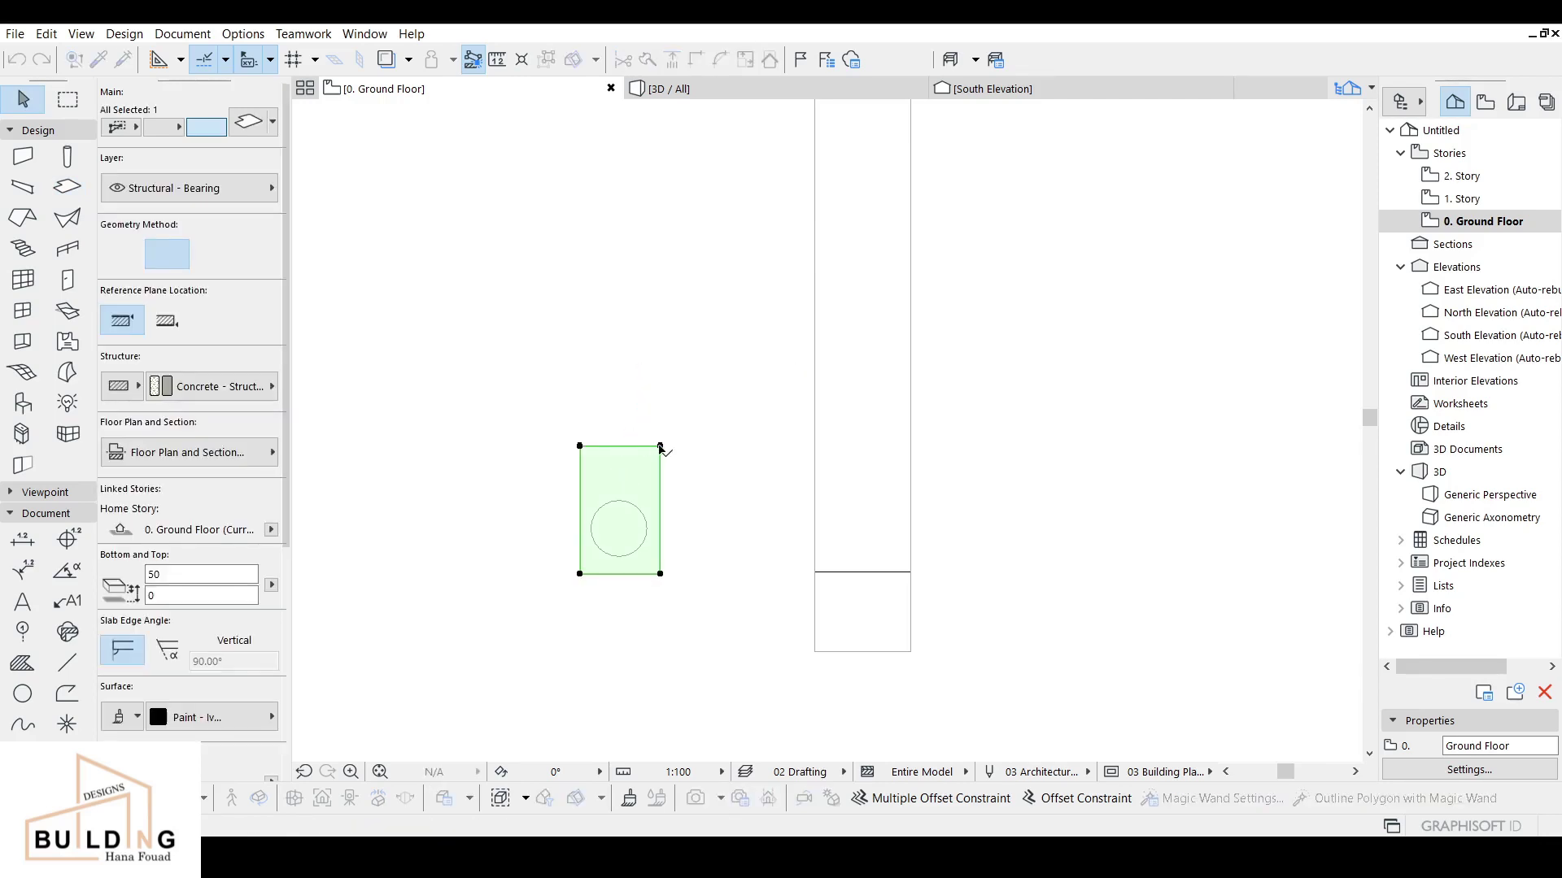
{"action": "left_click_drag", "start_coordinate": [661, 446], "coordinate": [561, 452]}
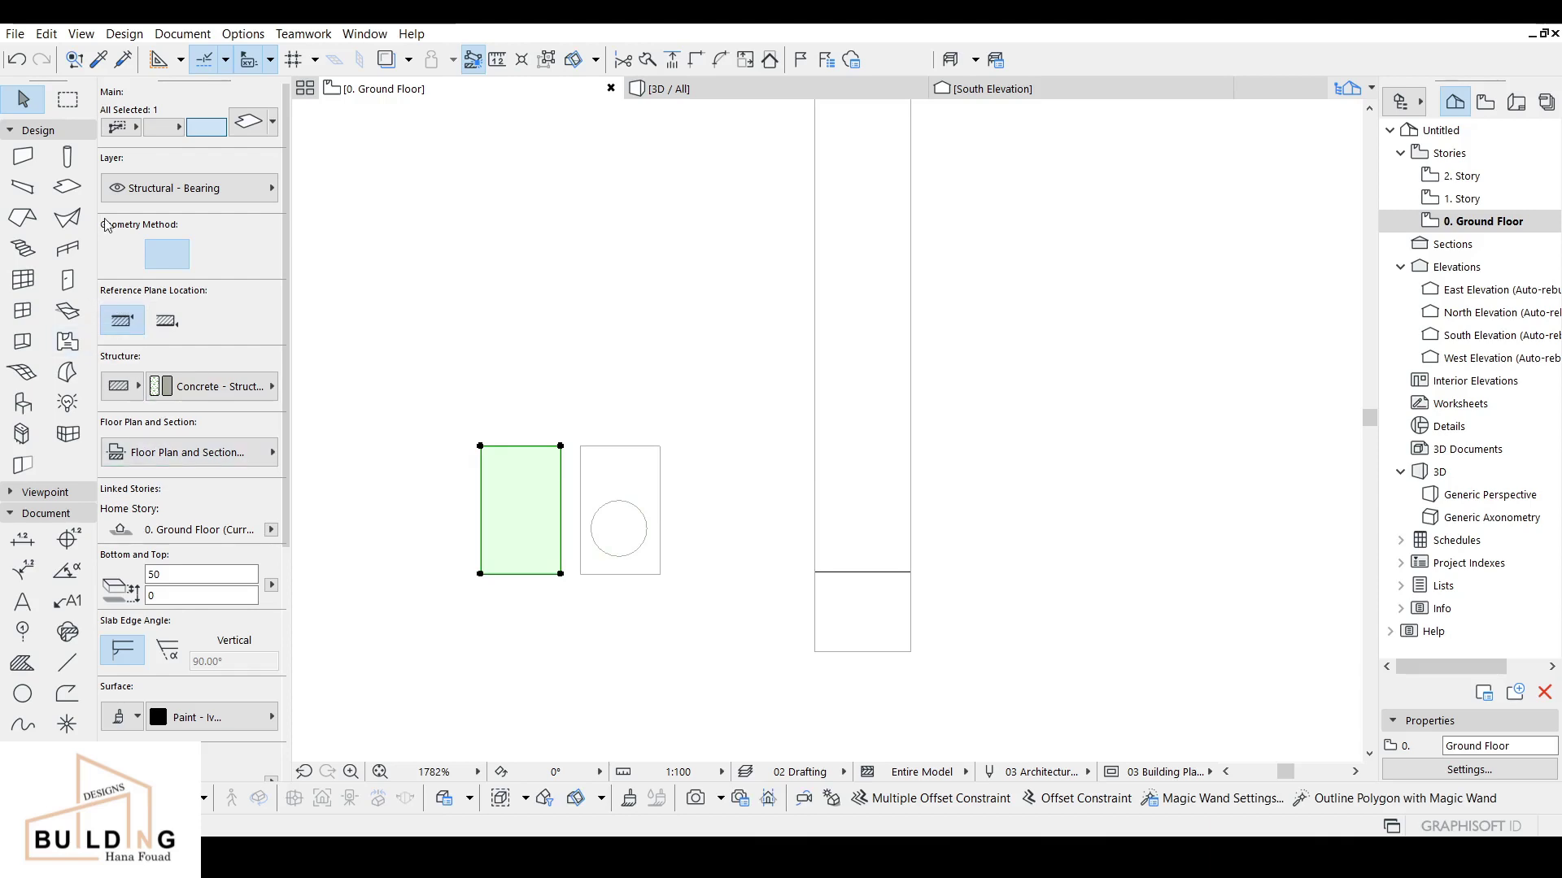
{"action": "left_click", "coordinate": [438, 440]}
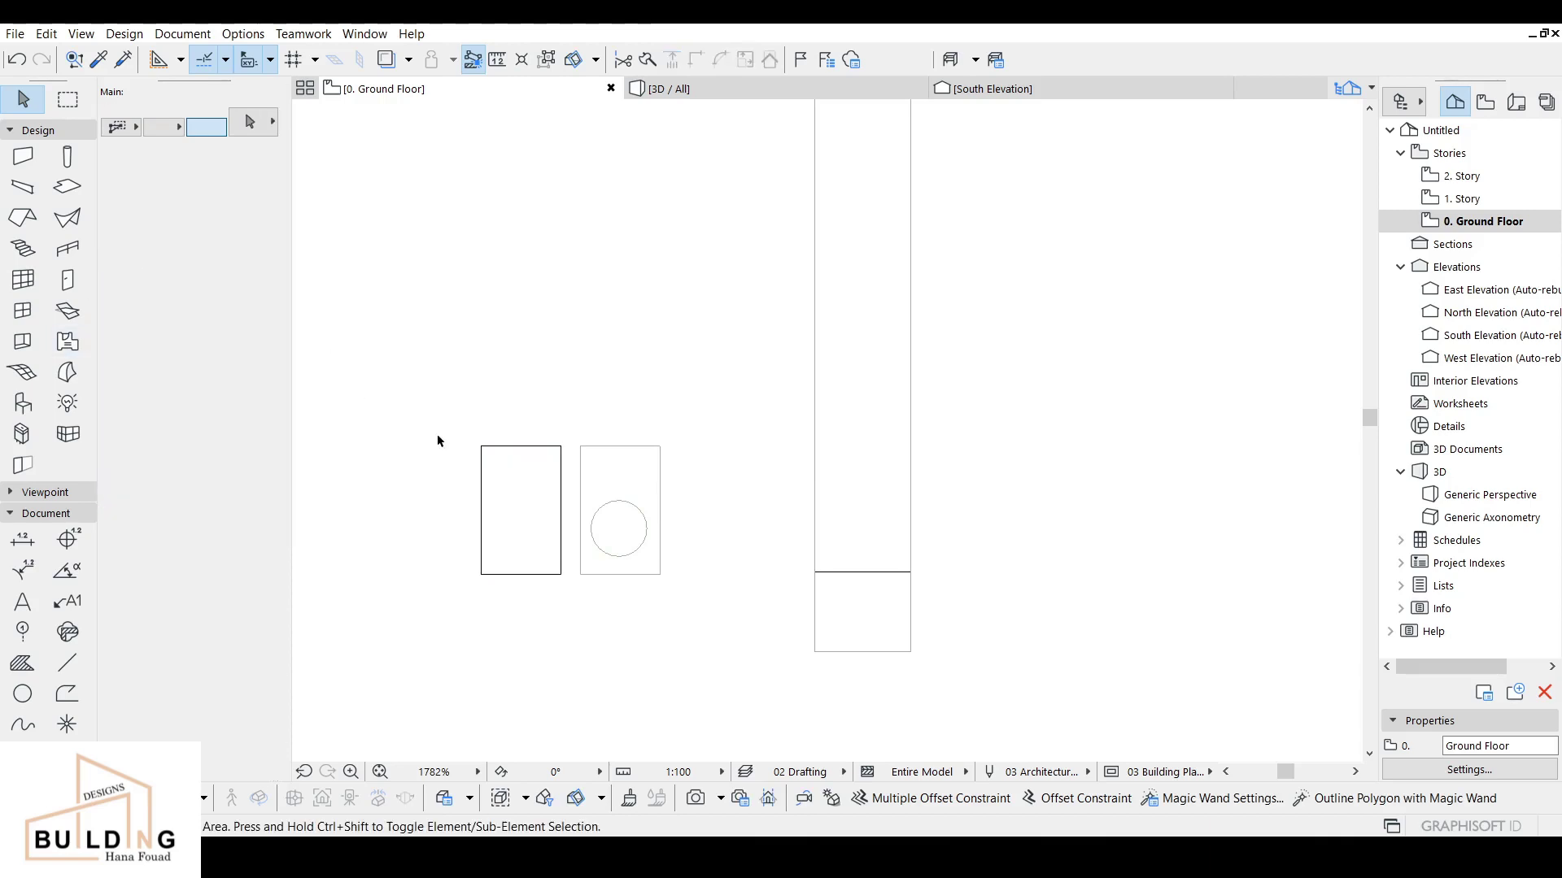
Step: Select the original slab's corner to begin subtracting a shape from it
{"action": "left_click", "coordinate": [66, 187]}
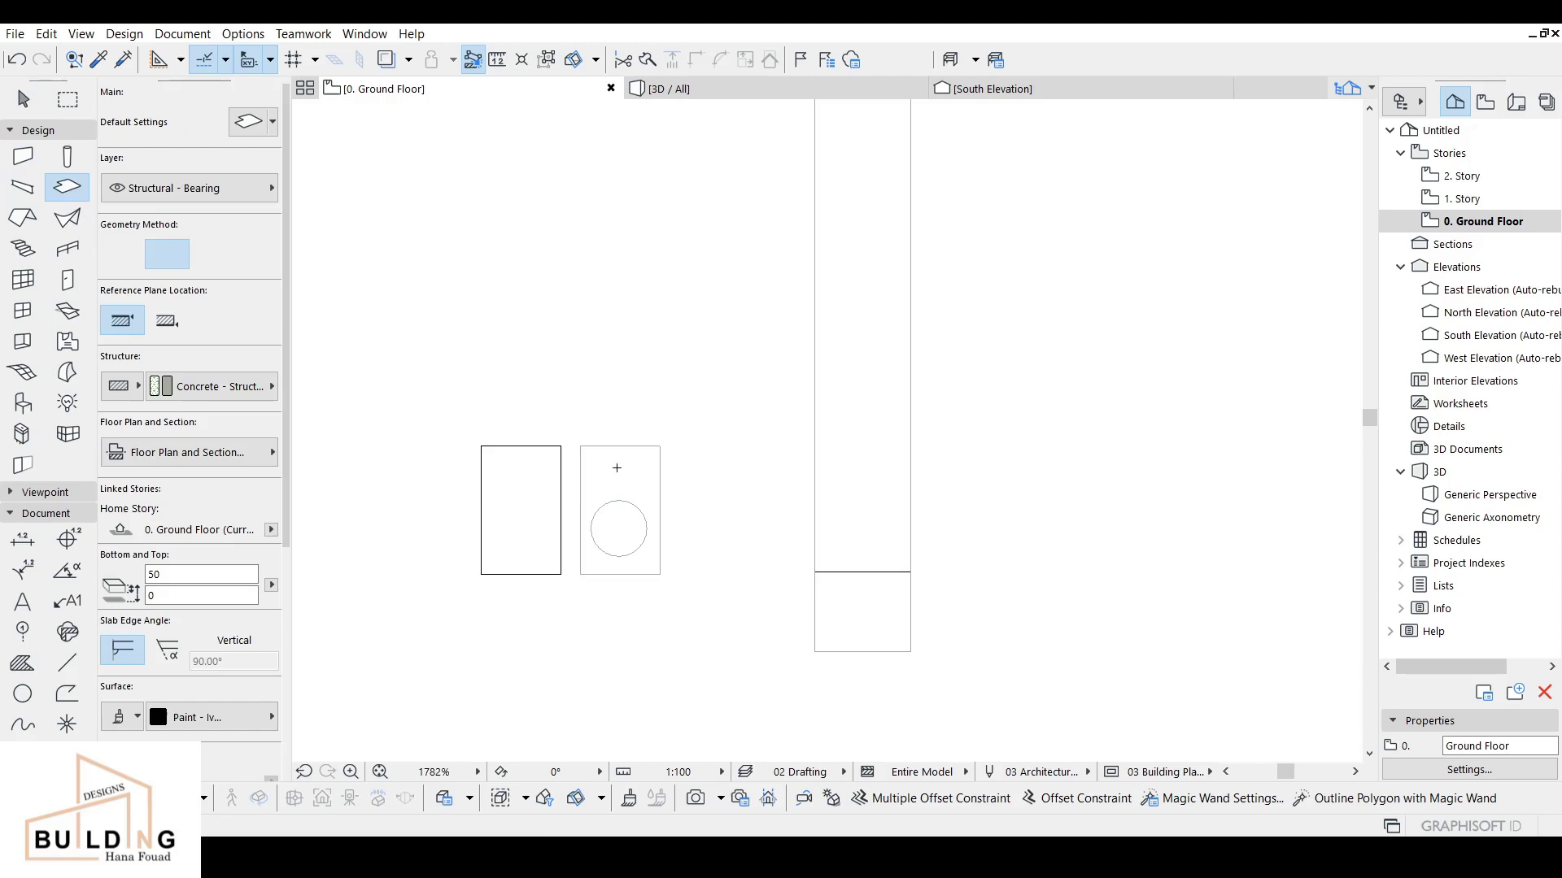
{"action": "left_click", "coordinate": [639, 470], "text": "shift"}
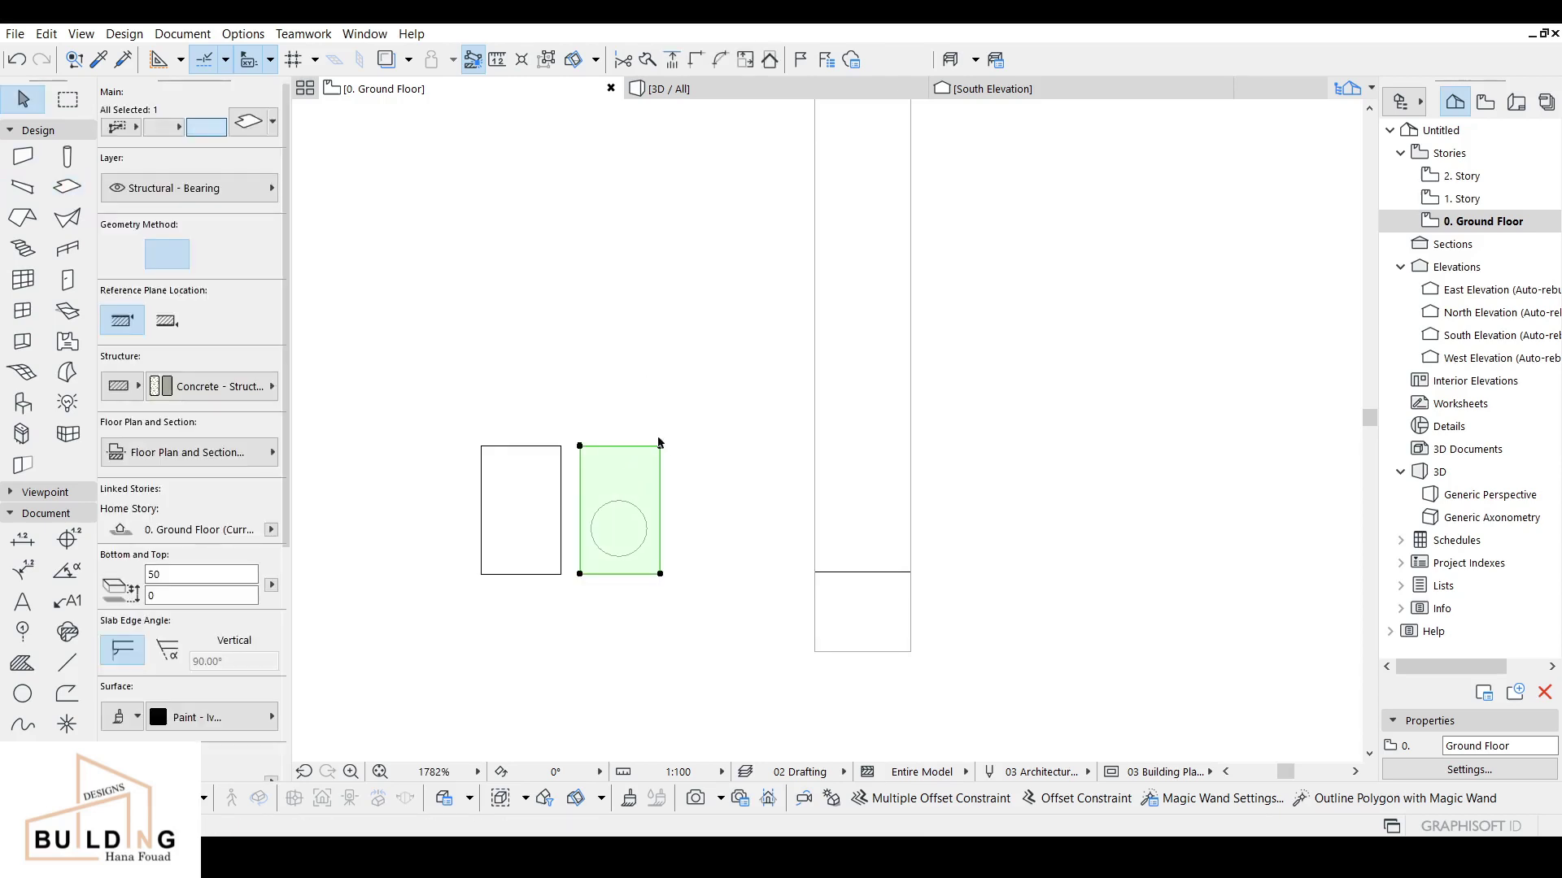
{"action": "left_click", "coordinate": [661, 446]}
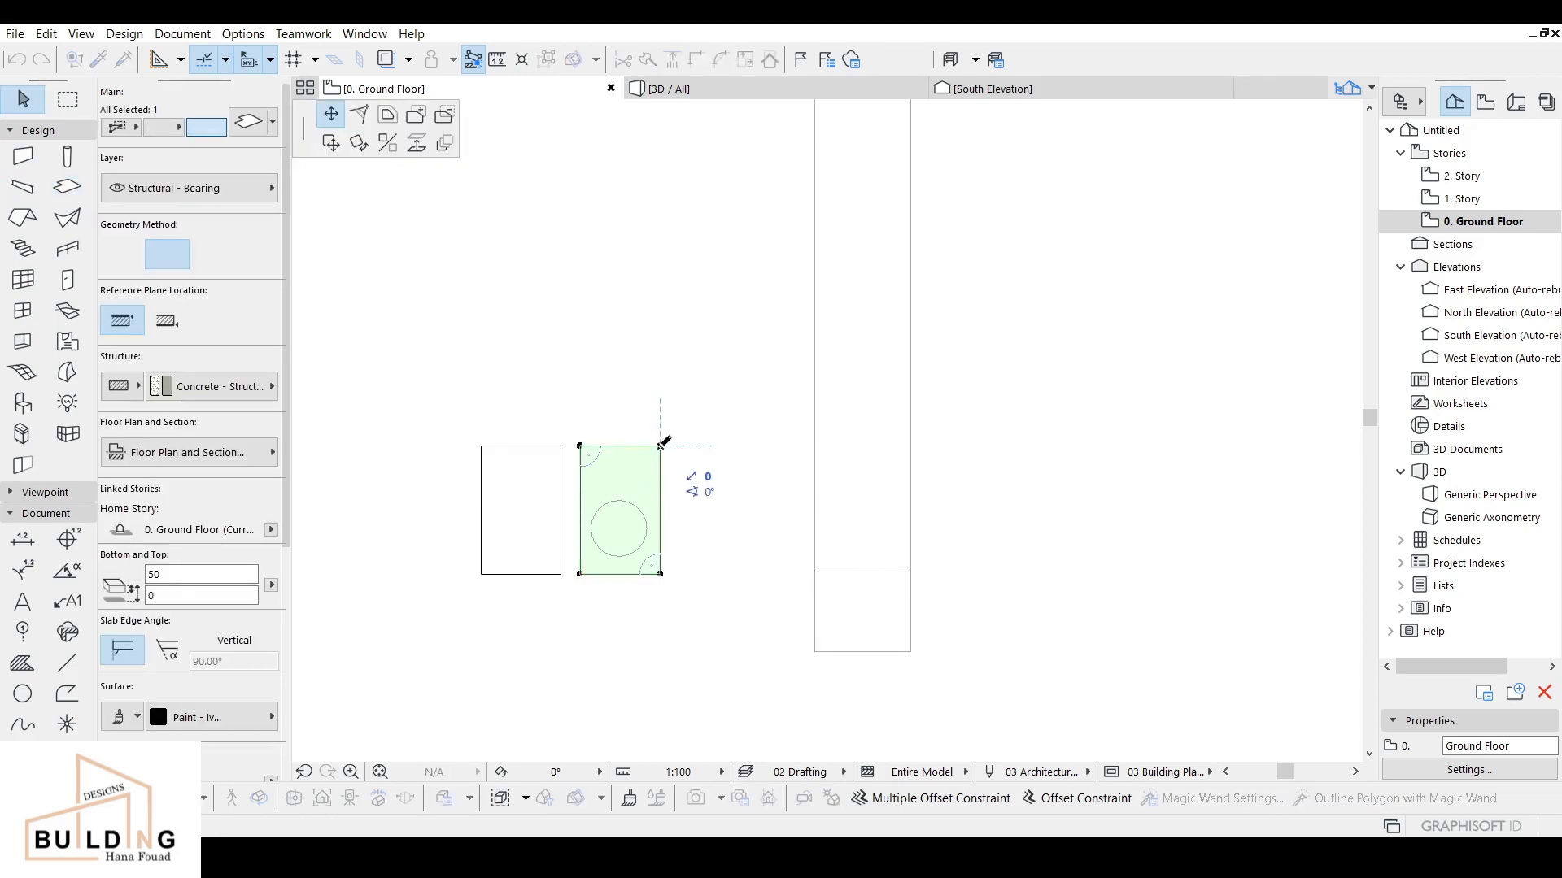
Step: Subtract the circle as a hole from the right slab and override its top to Paint - Light Gray
{"action": "left_click", "coordinate": [444, 114]}
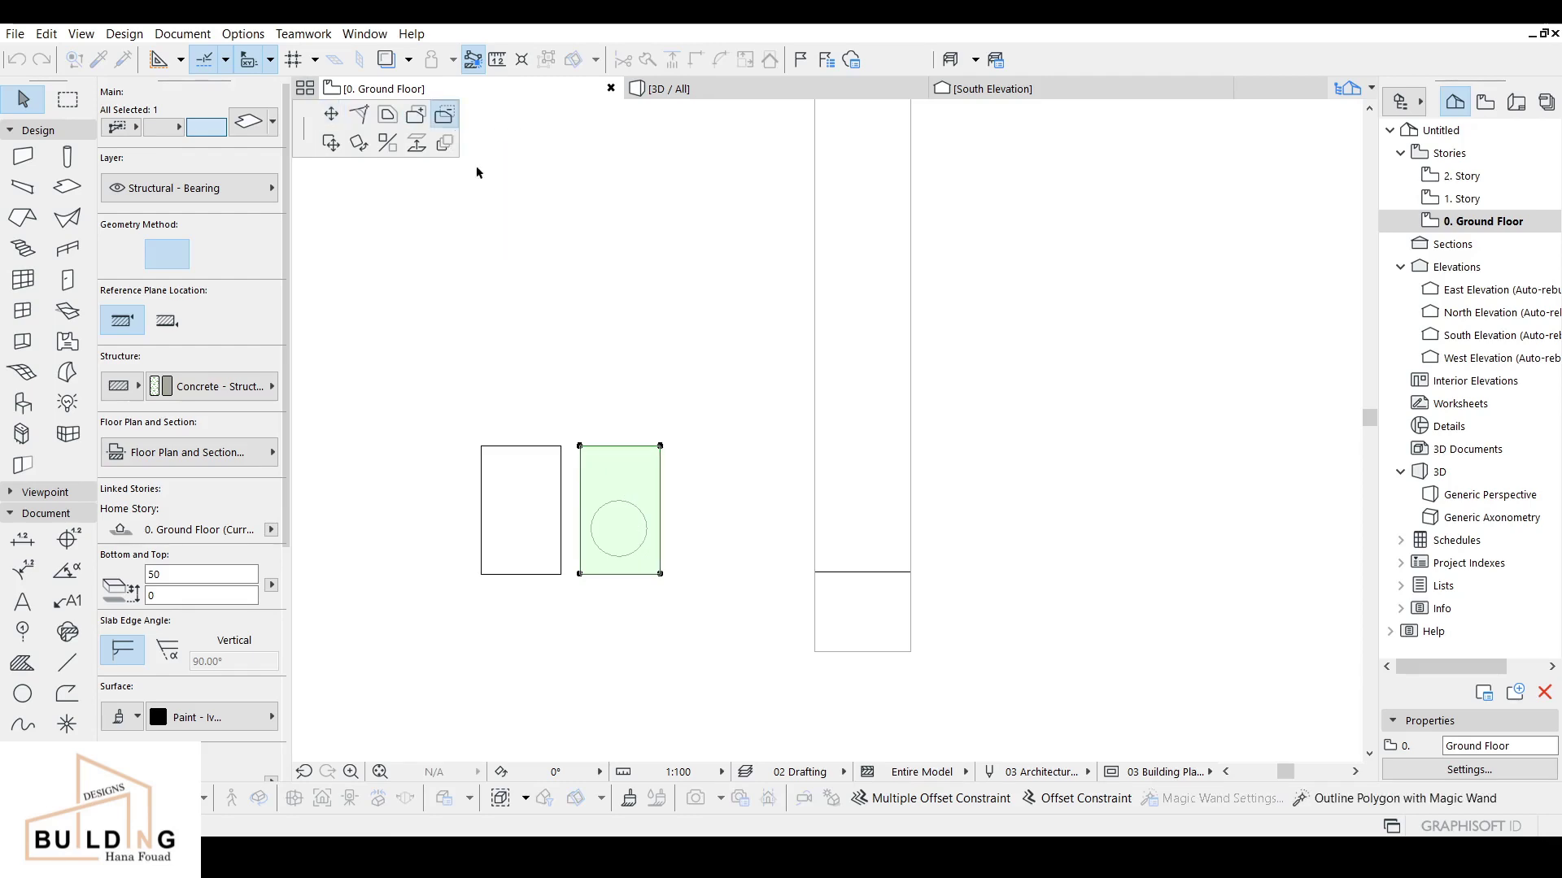
{"action": "left_click", "coordinate": [617, 531]}
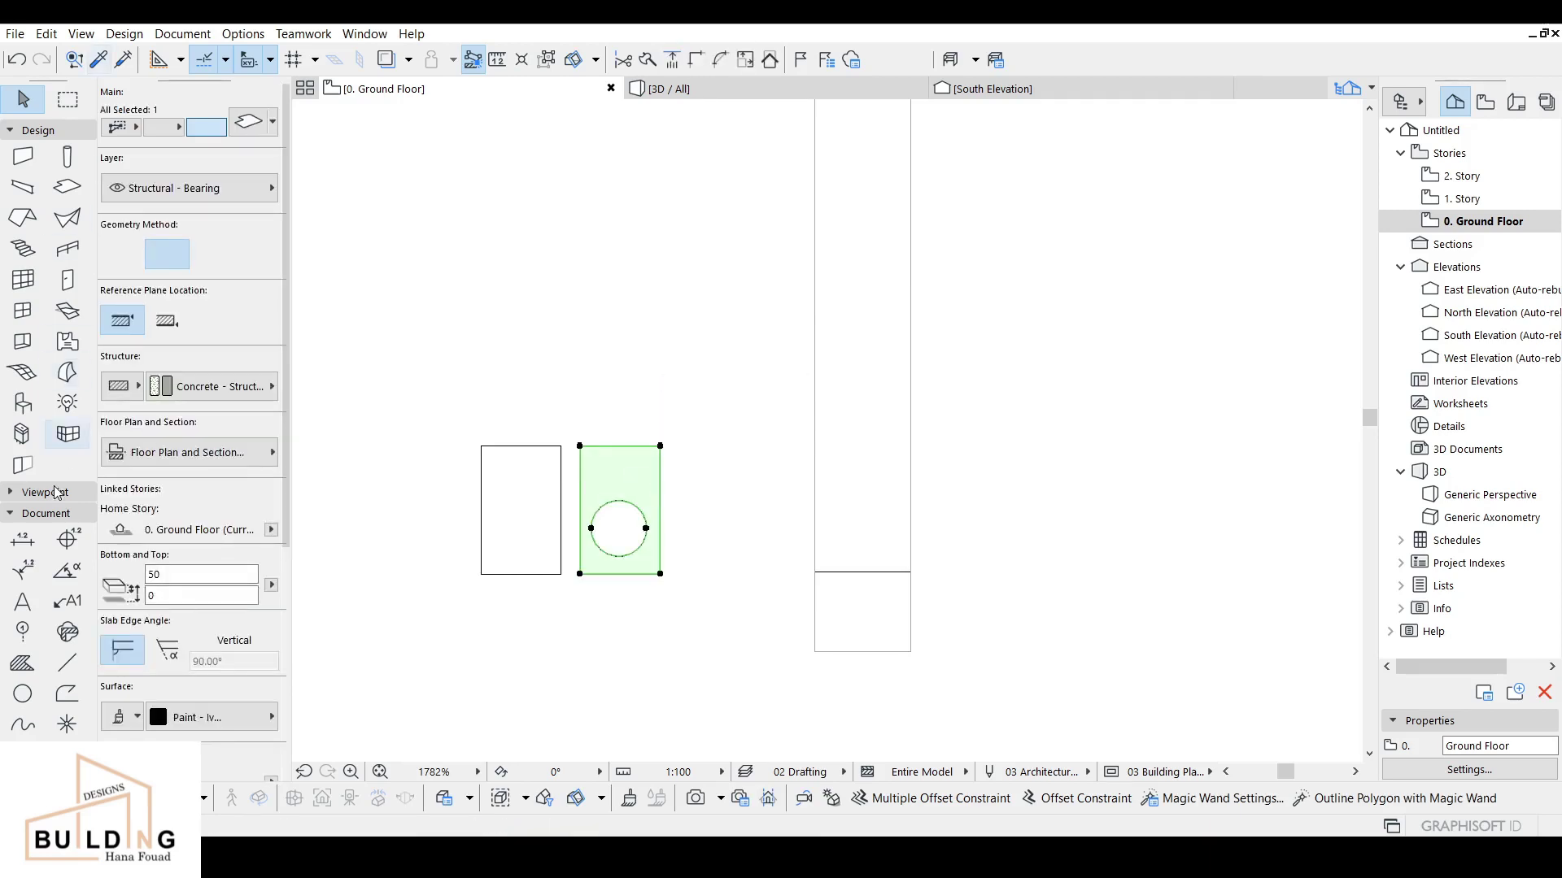
{"action": "left_click", "coordinate": [247, 716]}
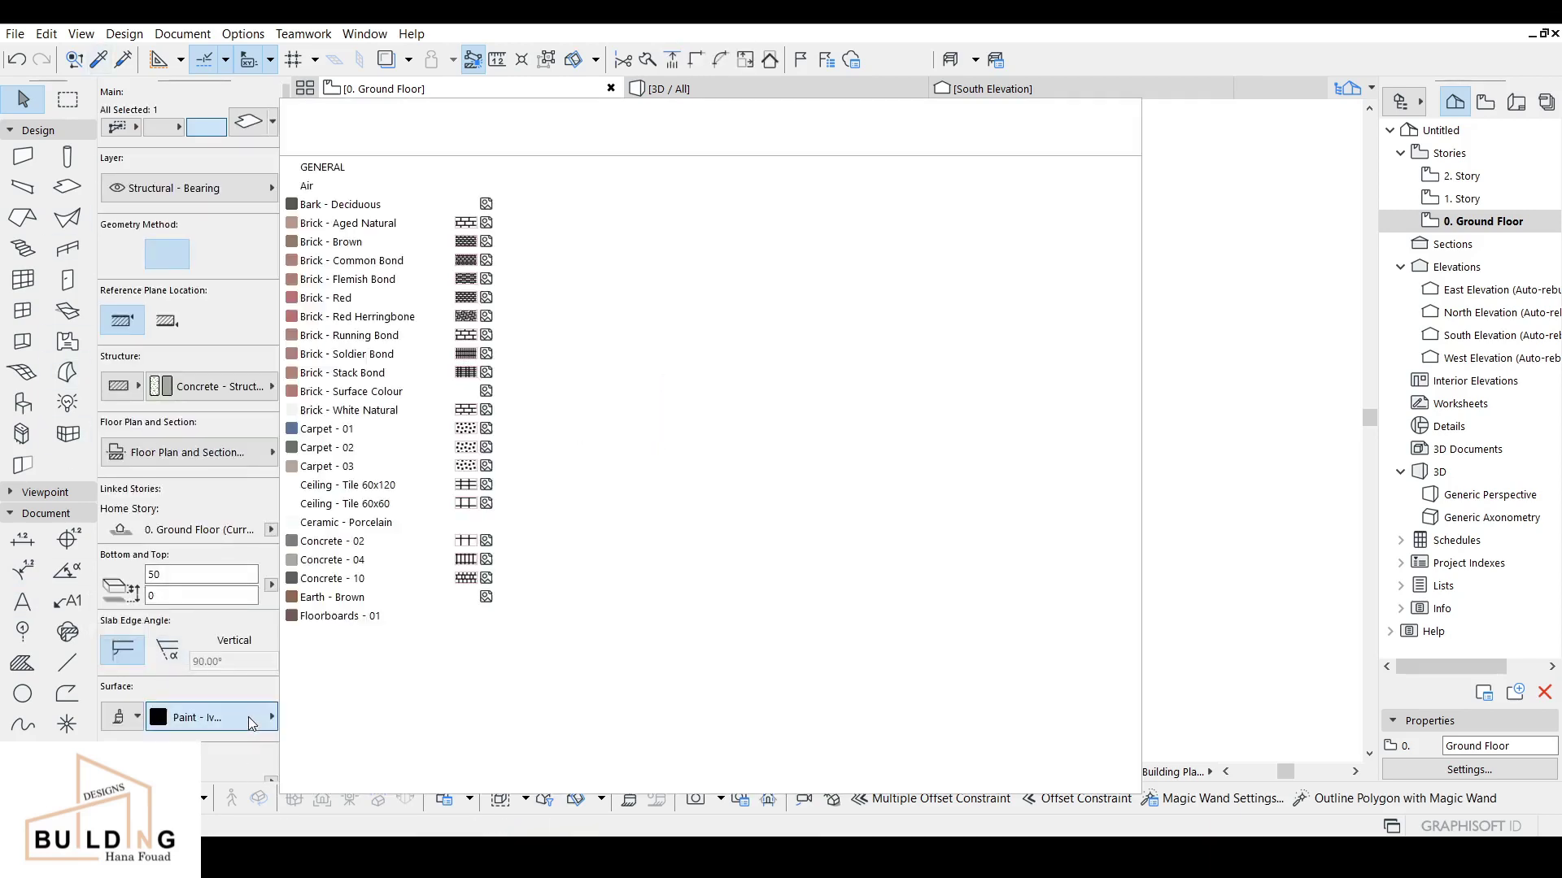
{"action": "key", "text": "Escape"}
{"action": "left_click", "coordinate": [136, 717]}
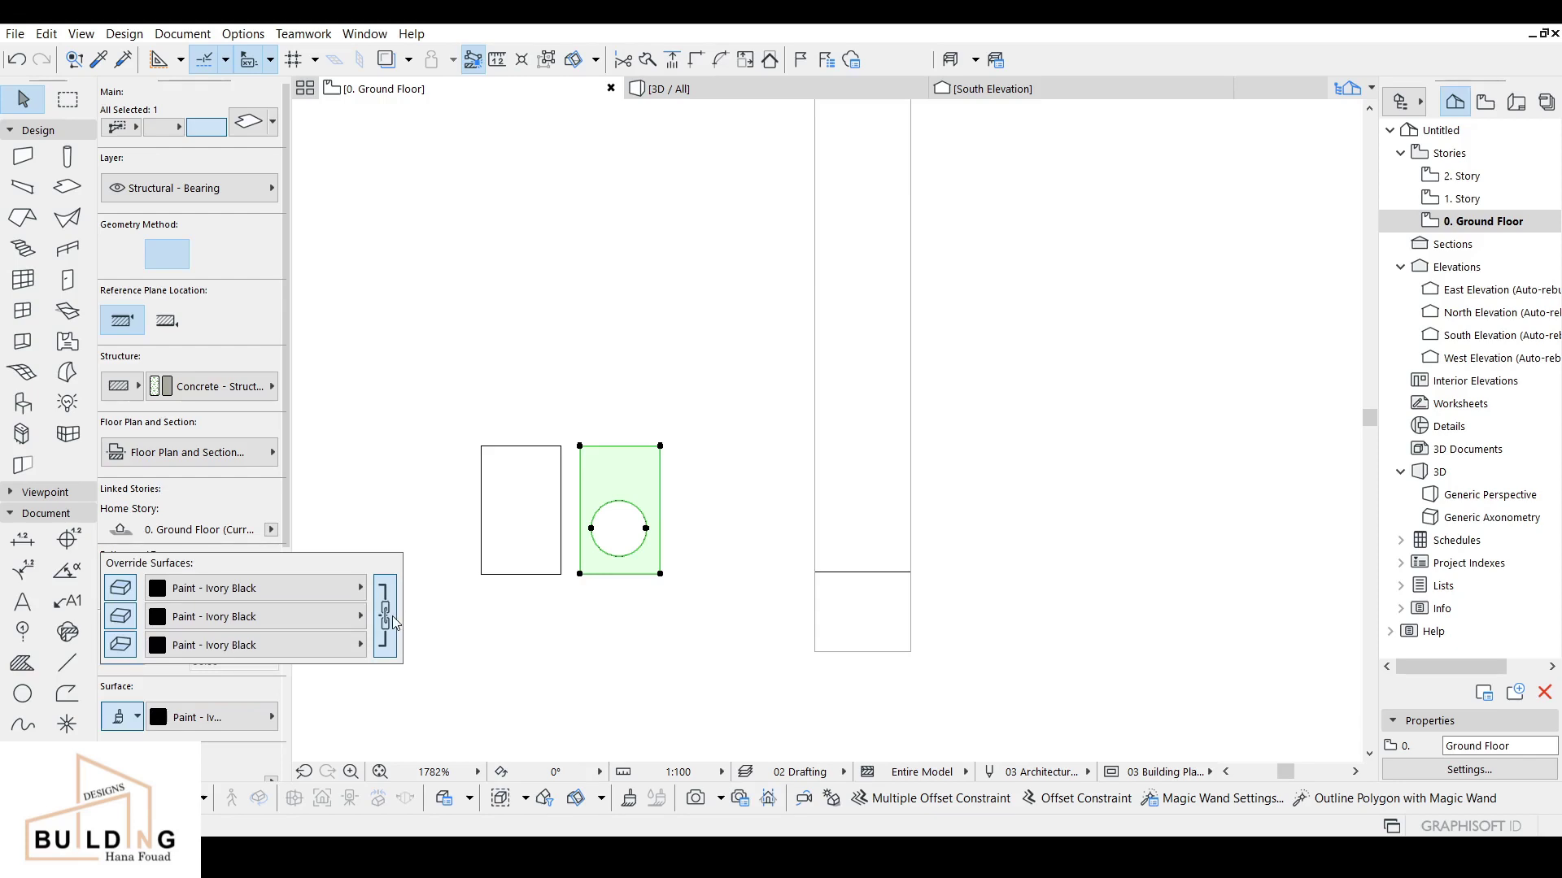
{"action": "left_click", "coordinate": [389, 614]}
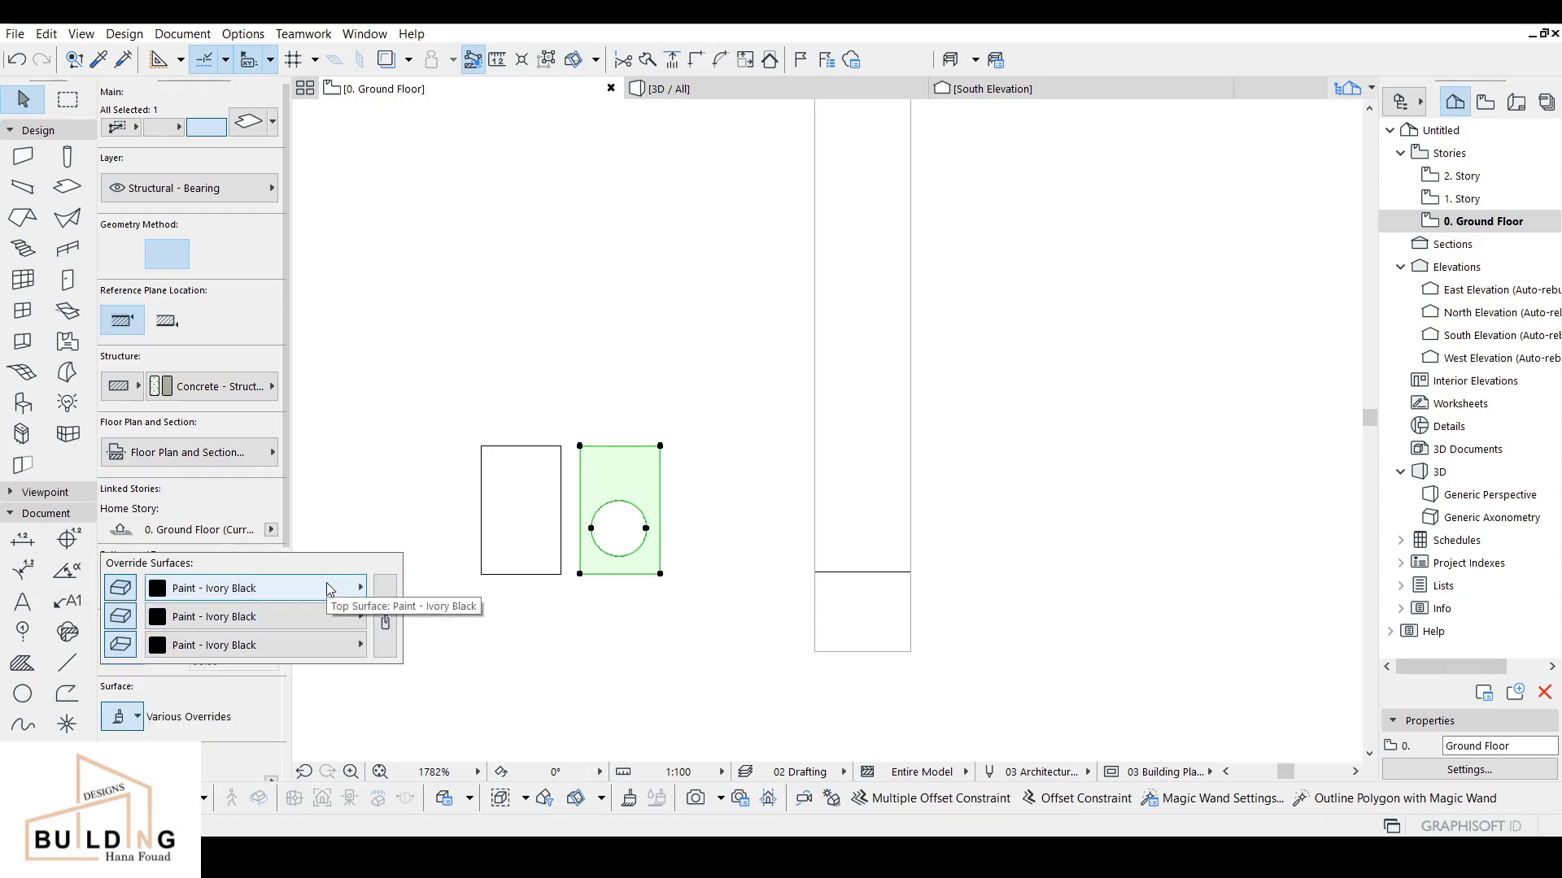
{"action": "left_click", "coordinate": [330, 588]}
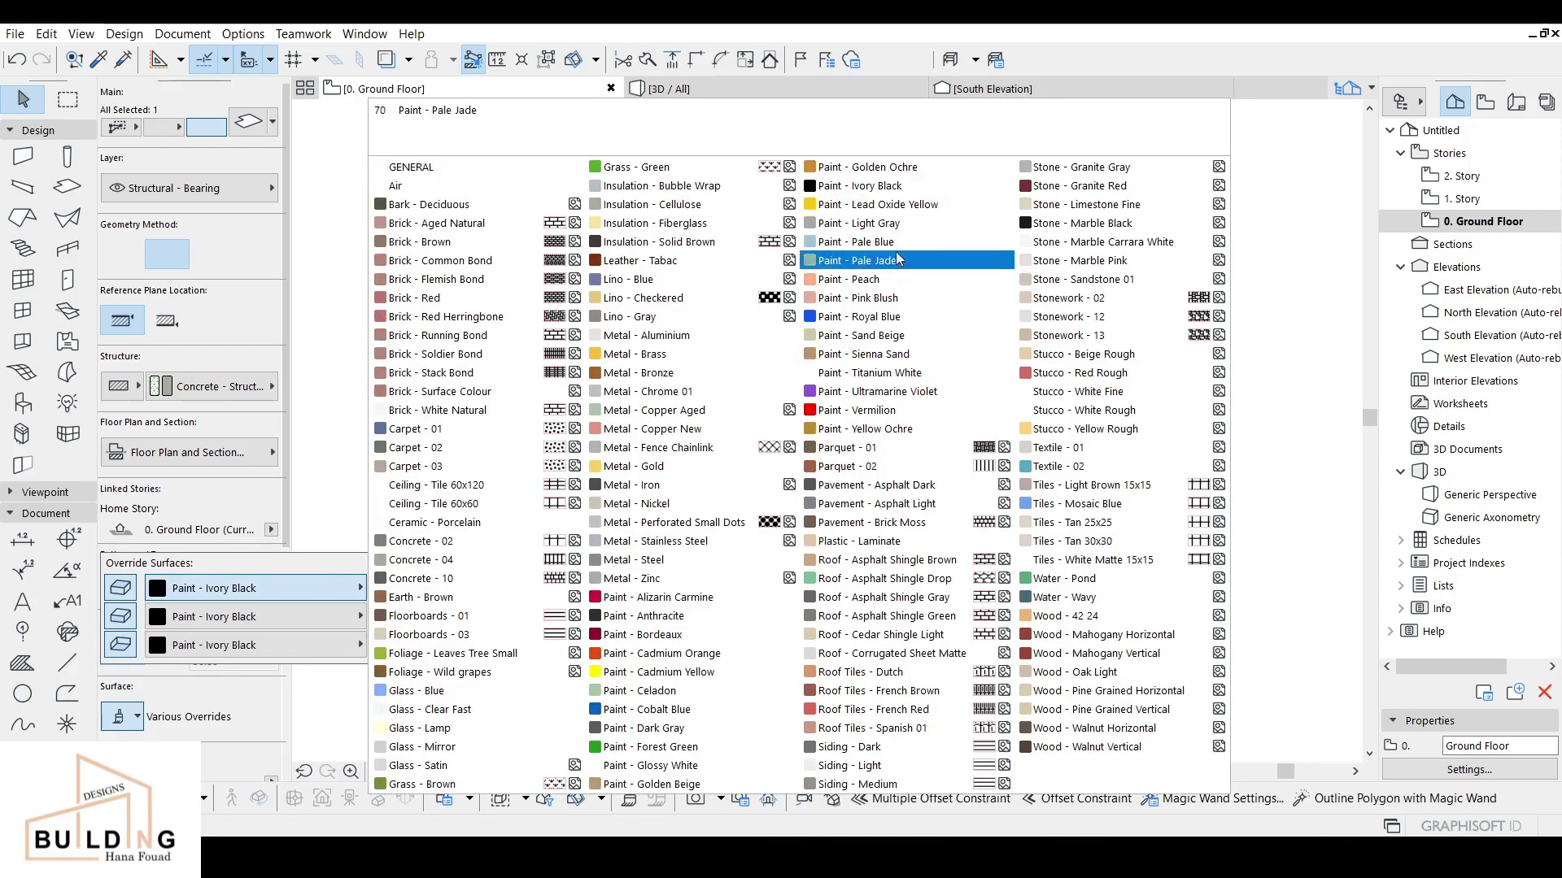
{"action": "left_click", "coordinate": [1001, 218]}
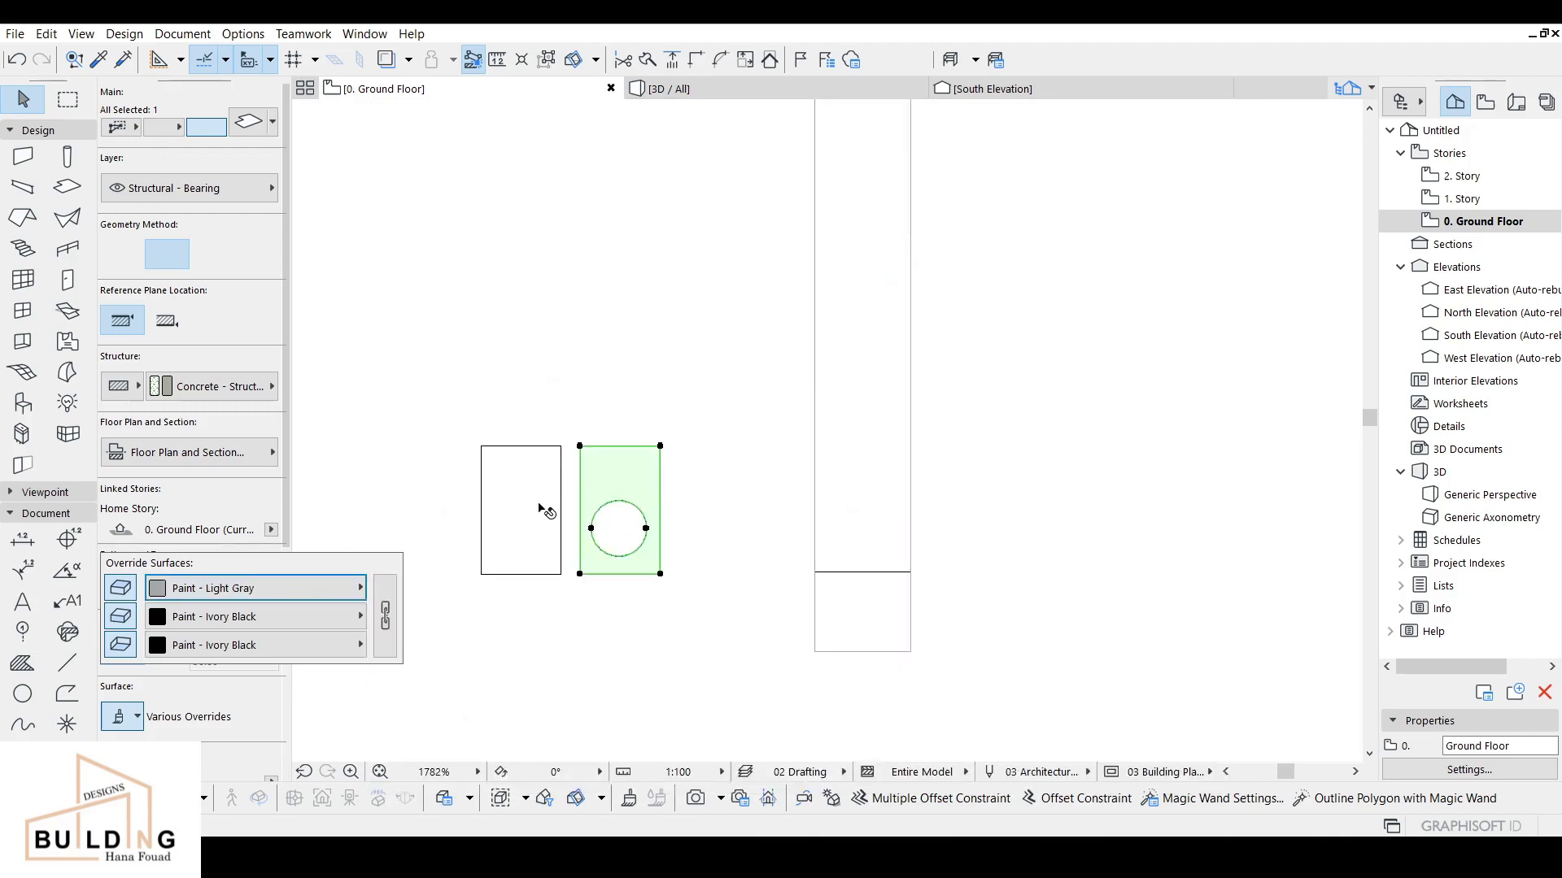
Step: Measure the holed slab from its bottom face and move the plain slab onto it
{"action": "left_click", "coordinate": [538, 523]}
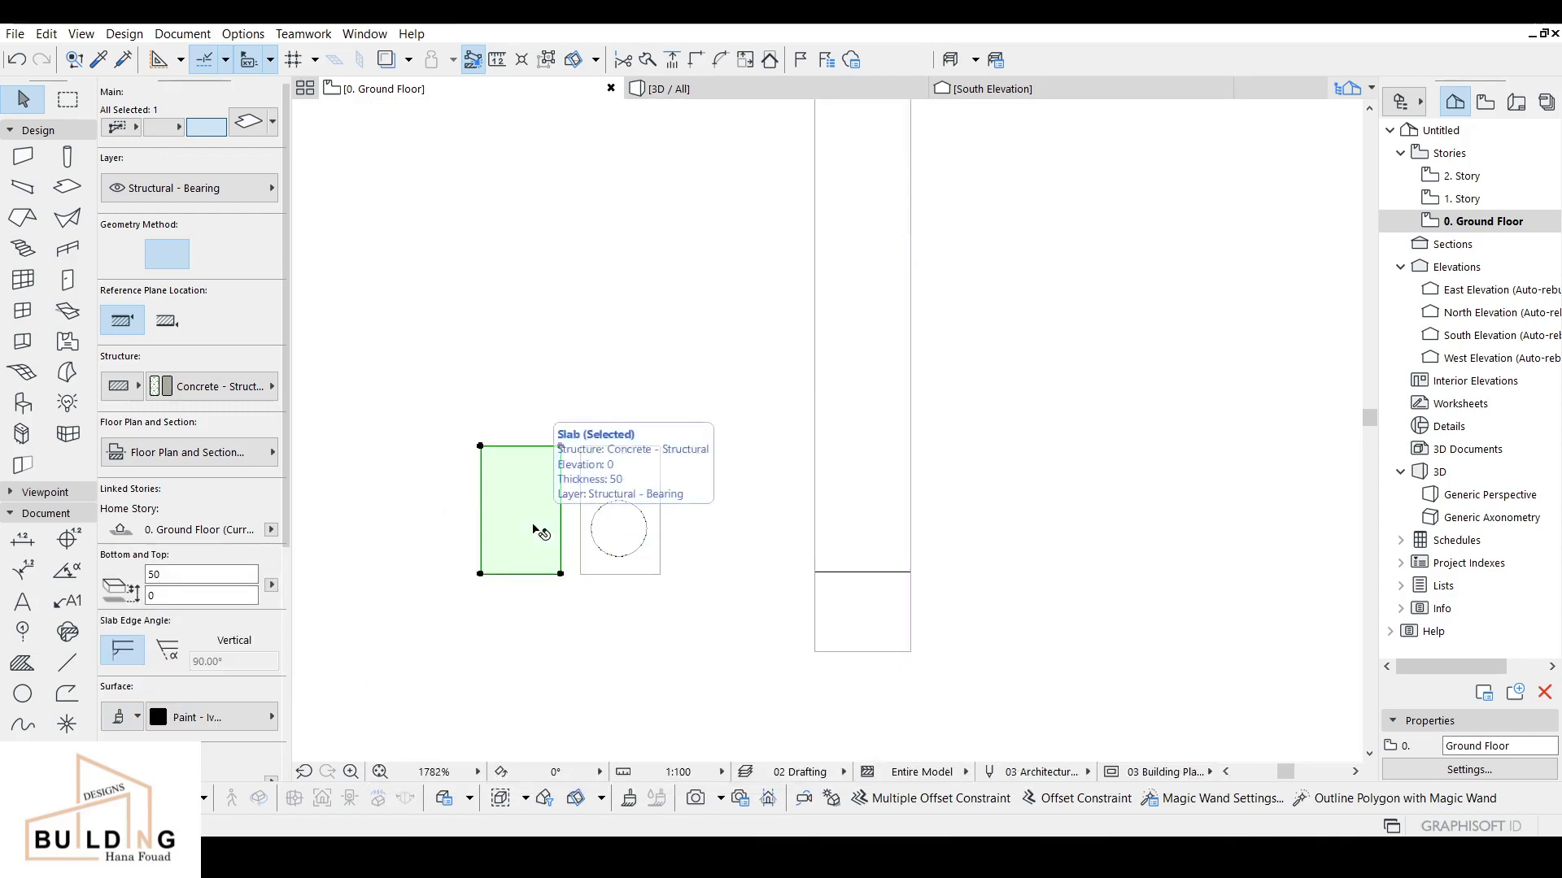
{"action": "left_click", "coordinate": [639, 484]}
{"action": "left_click", "coordinate": [167, 321]}
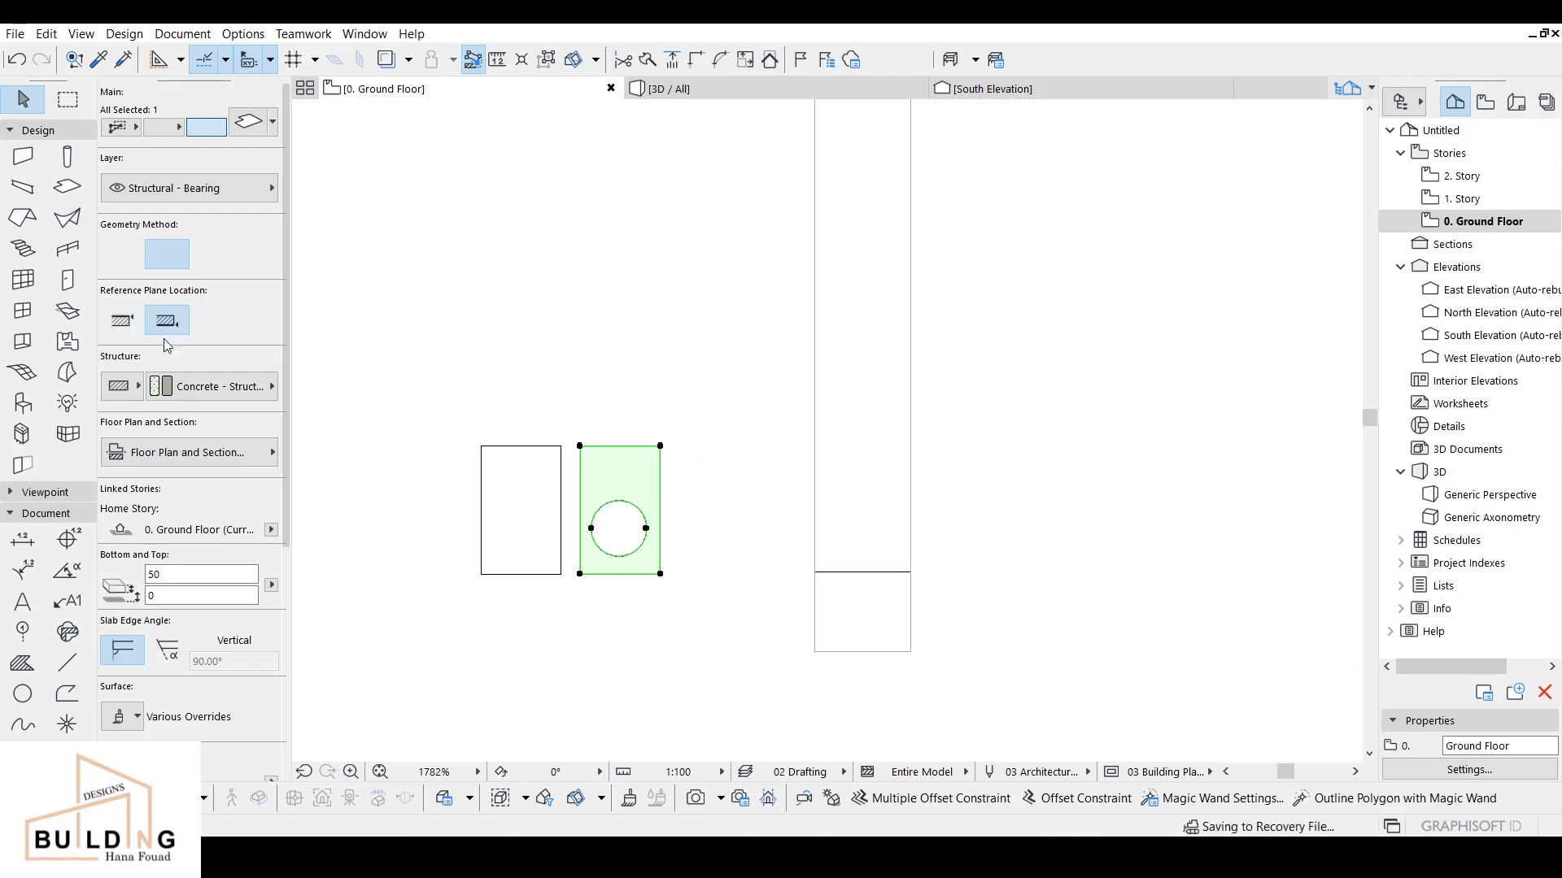
{"action": "left_click", "coordinate": [513, 533]}
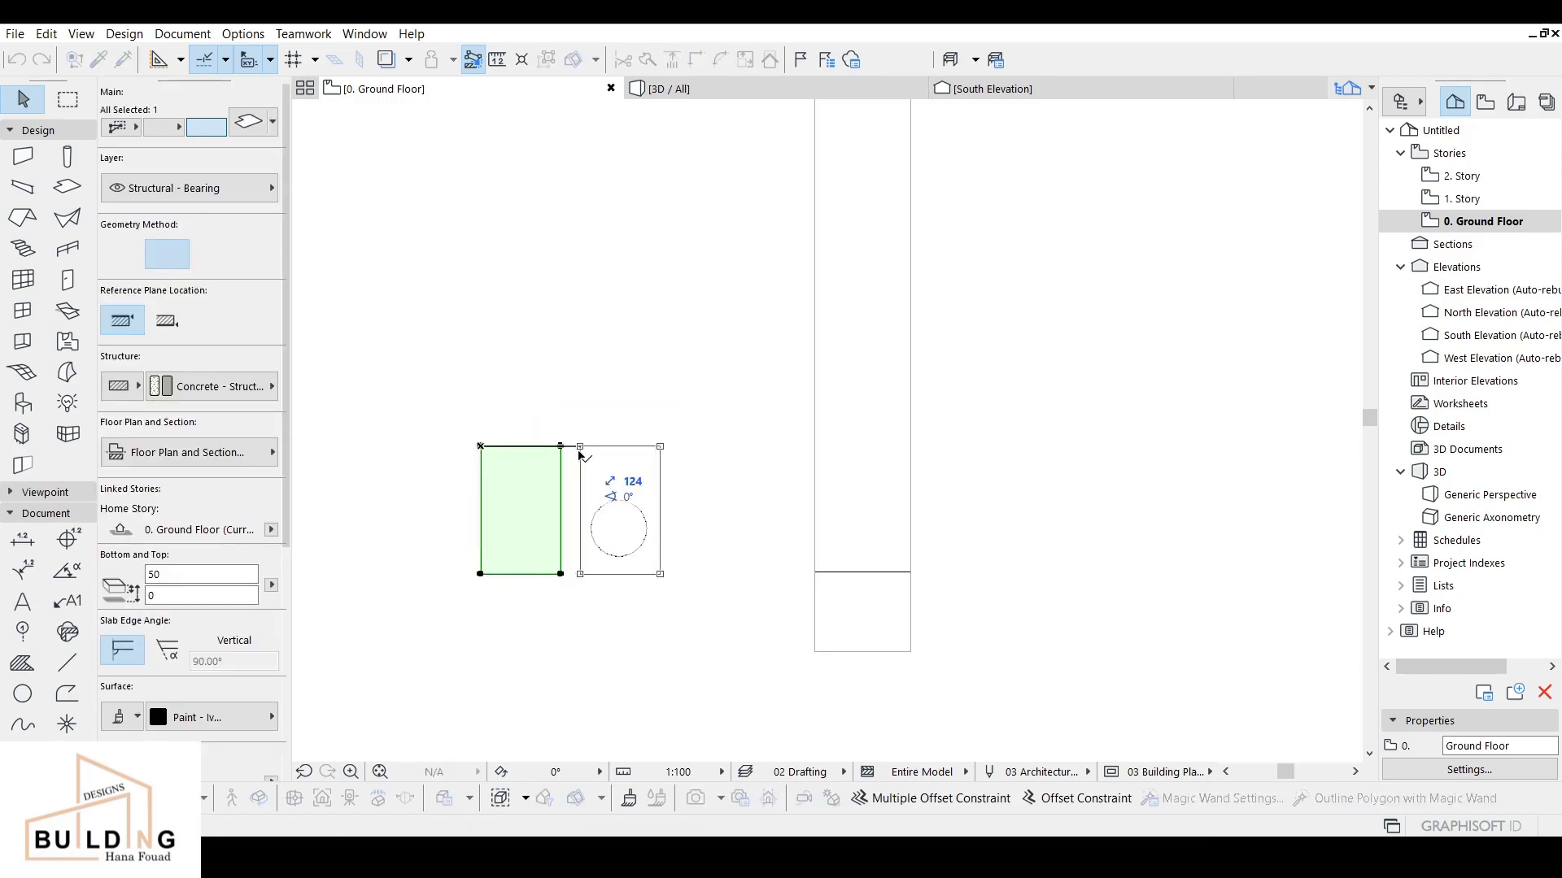
{"action": "left_click", "coordinate": [638, 449]}
{"action": "left_click", "coordinate": [699, 170]}
Step: Switch to the 3D view and select the plain slab among the floor pieces
{"action": "left_click", "coordinate": [729, 91]}
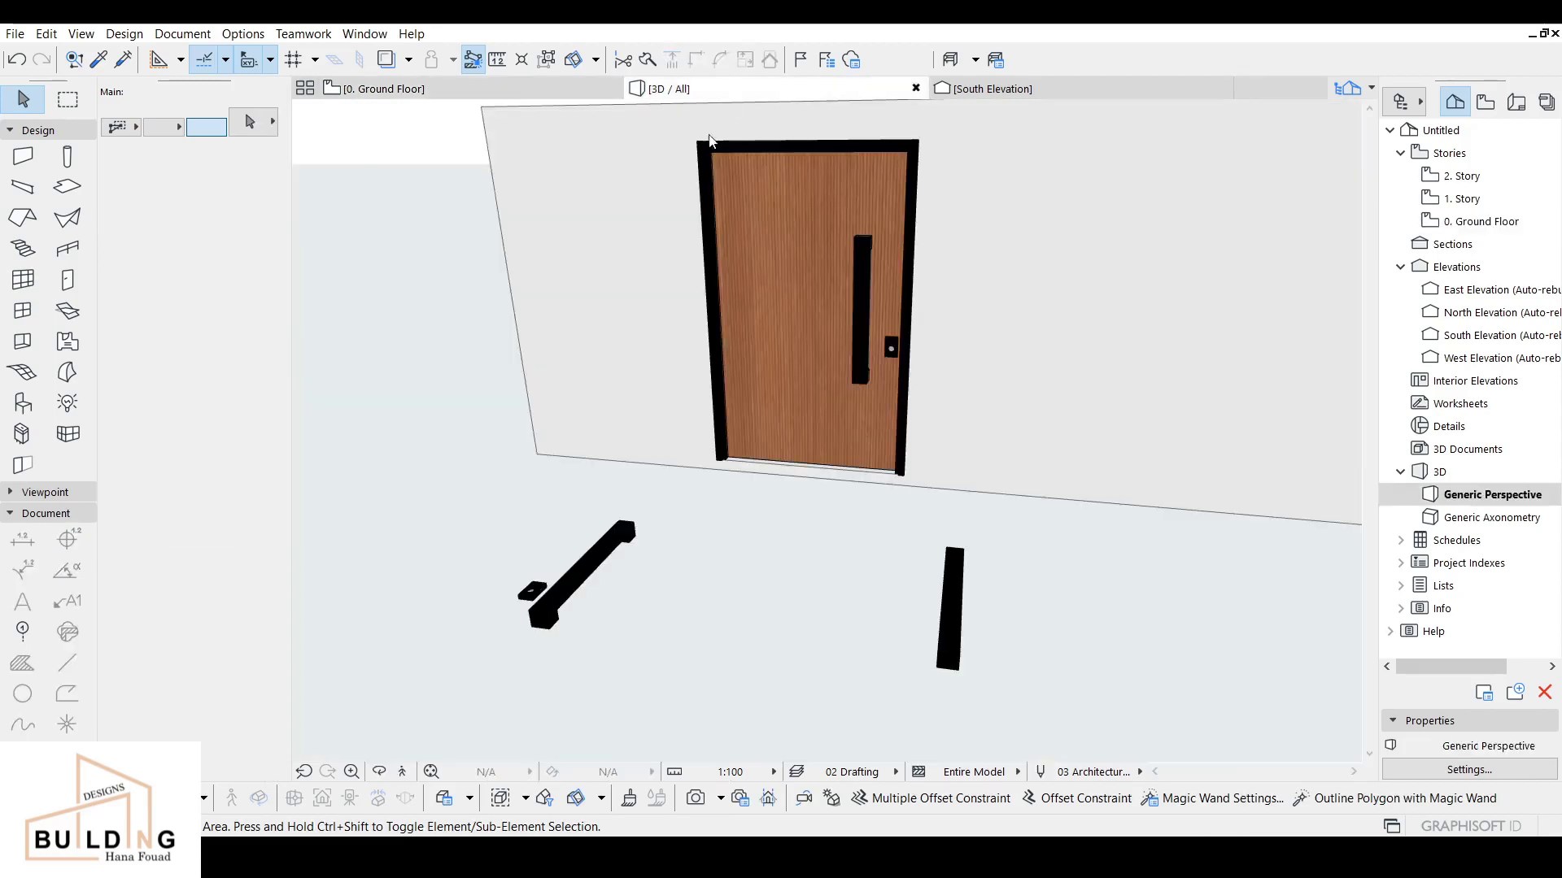
{"action": "middle_click_drag", "start_coordinate": [891, 623], "coordinate": [823, 490], "text": "shift"}
{"action": "scroll", "coordinate": [824, 489], "scroll_direction": "up", "scroll_amount": 2}
{"action": "left_click", "coordinate": [777, 485]}
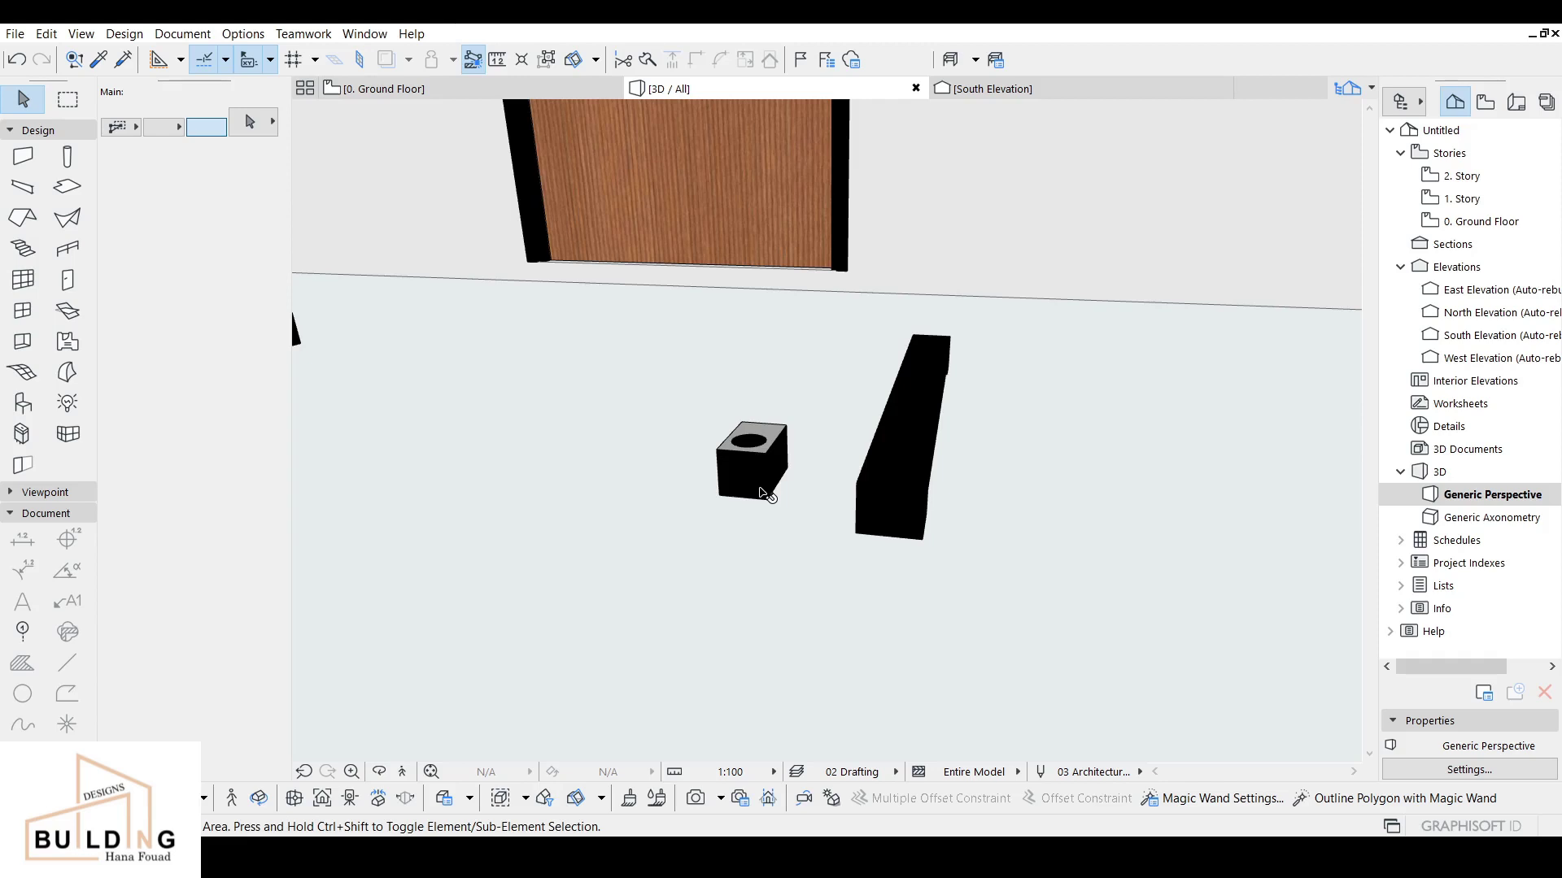
{"action": "middle_click_drag", "start_coordinate": [837, 562], "coordinate": [901, 405], "text": "shift"}
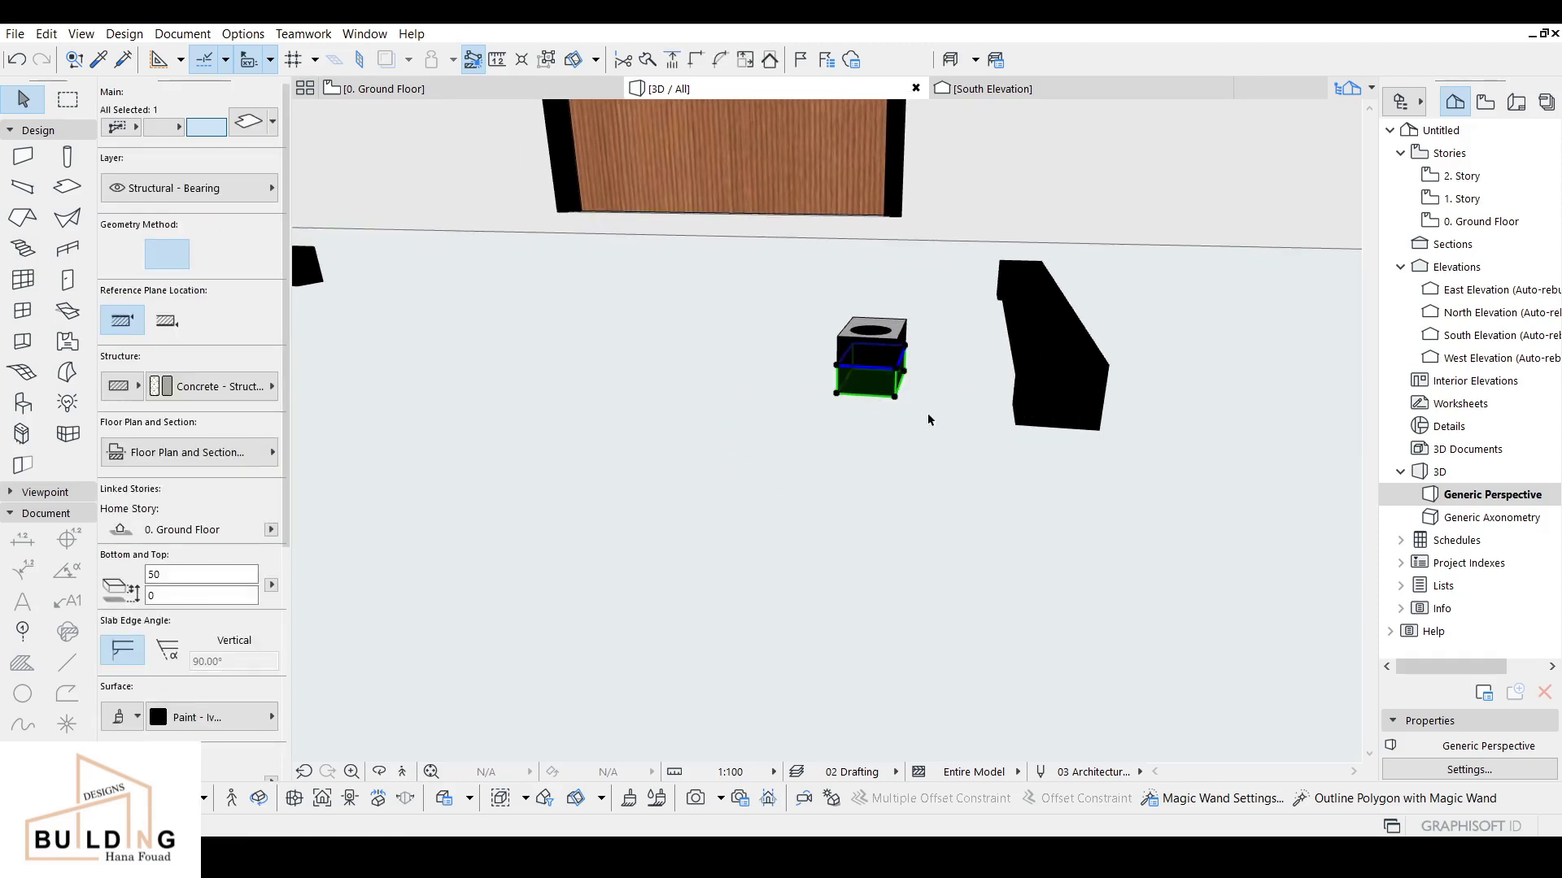
{"action": "middle_click_drag", "start_coordinate": [889, 418], "coordinate": [908, 395], "text": "shift"}
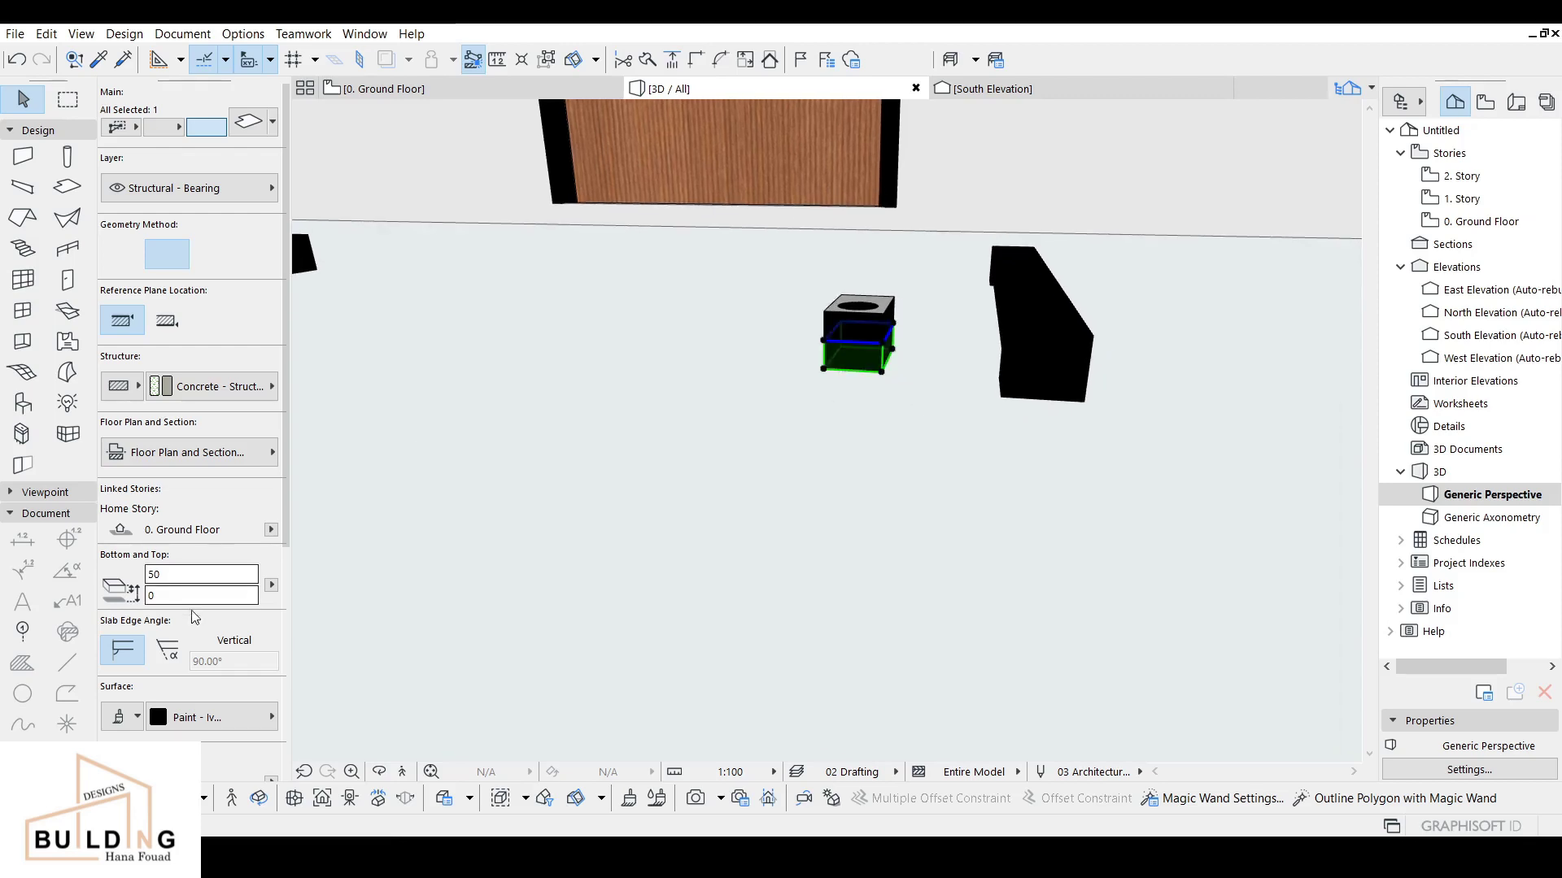
Step: Set the plain slab's thickness to 30 and its offset to -20
{"action": "left_click_drag", "start_coordinate": [154, 575], "coordinate": [147, 579]}
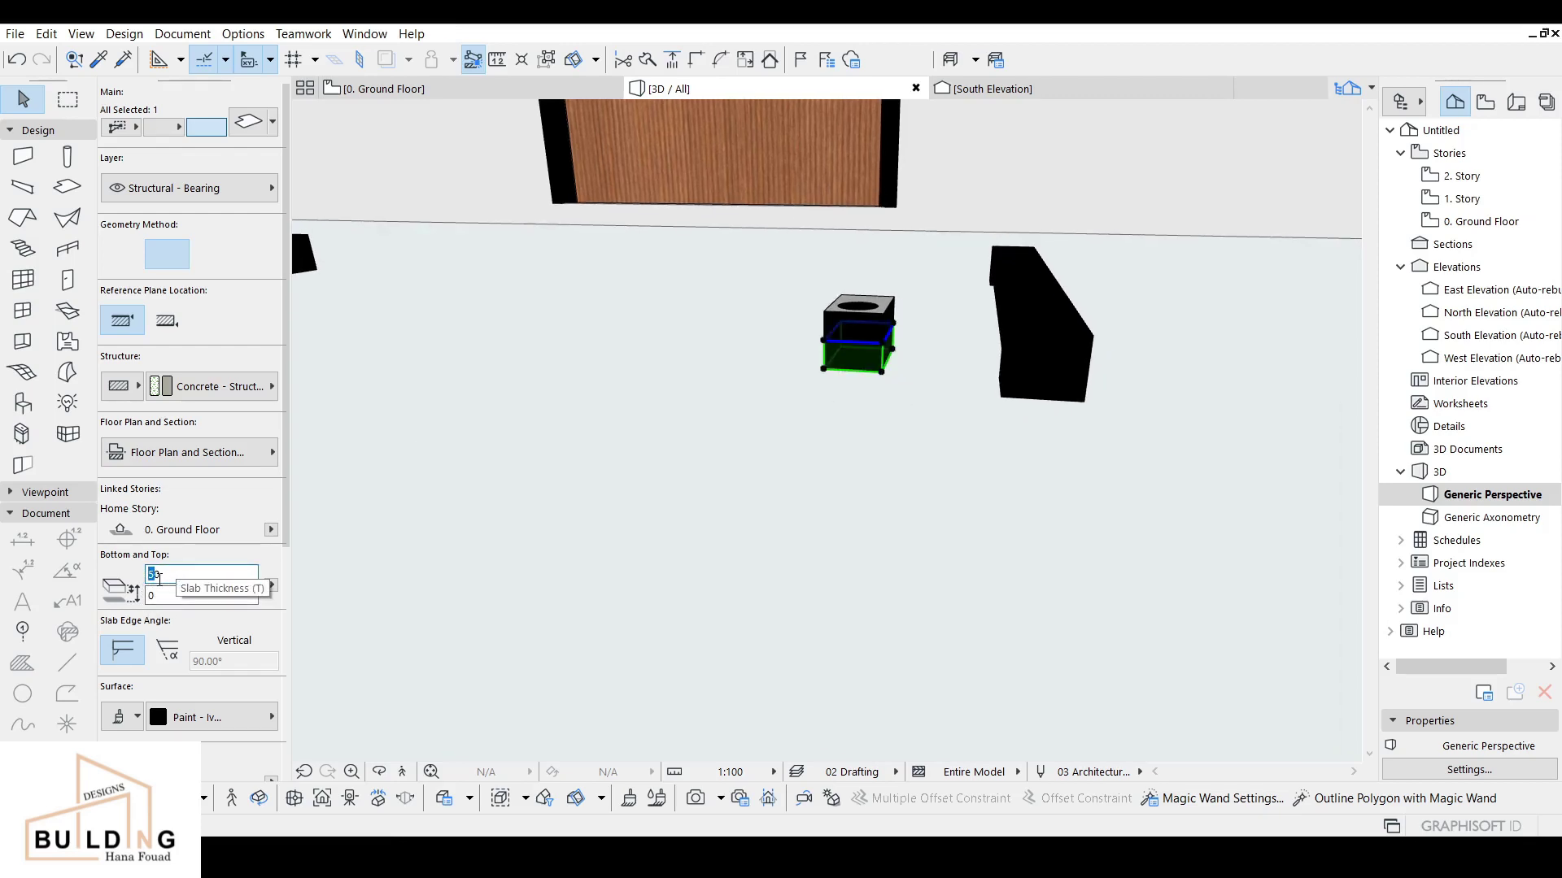
{"action": "type", "text": "3"}
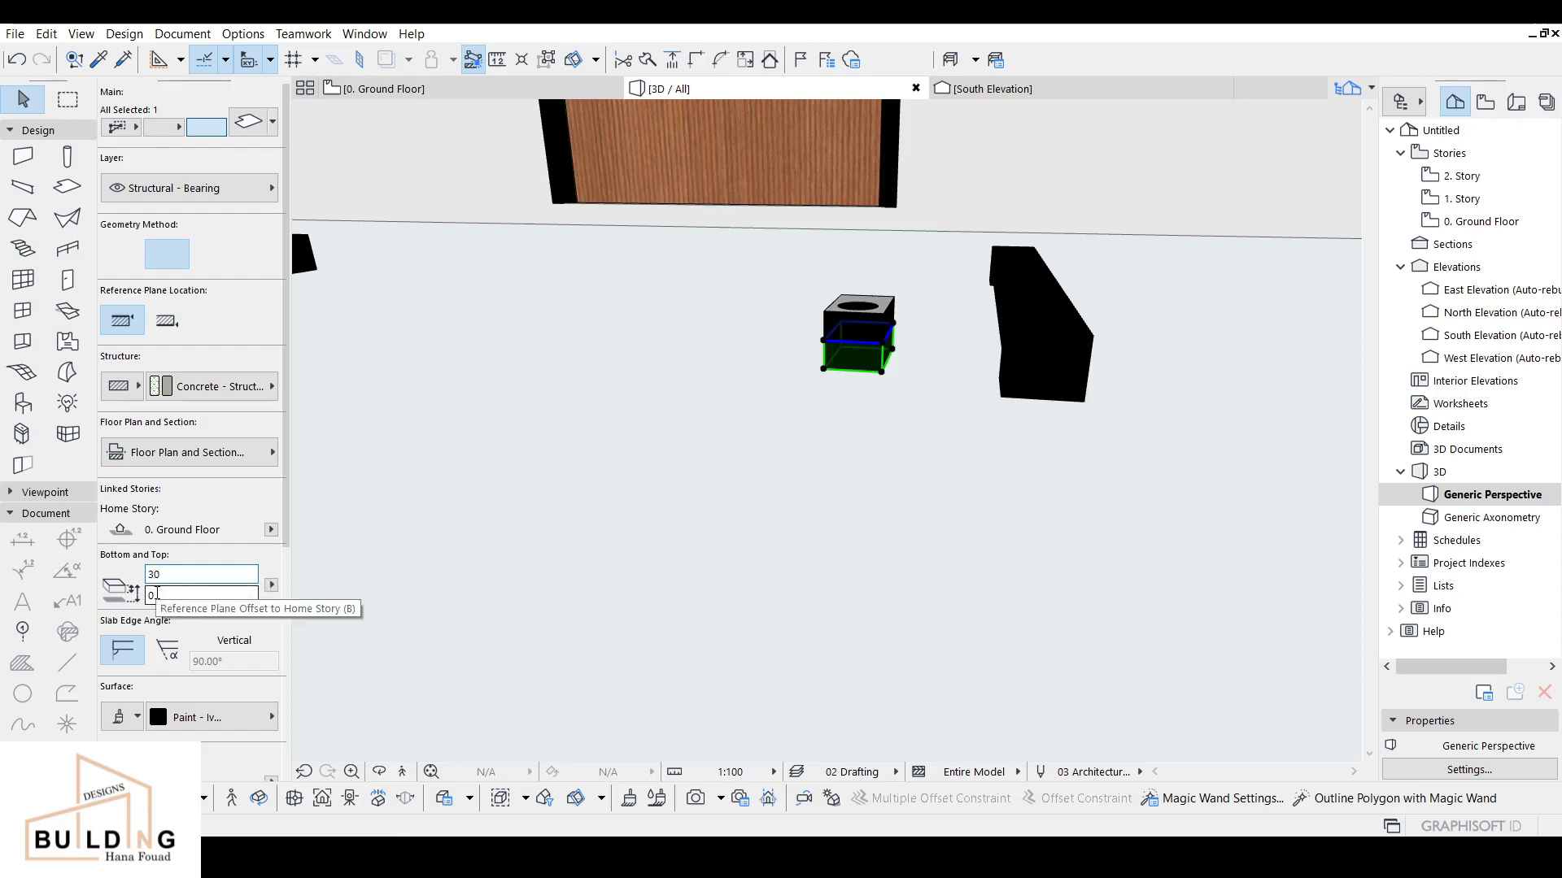
{"action": "left_click", "coordinate": [157, 594]}
{"action": "type", "text": "-"}
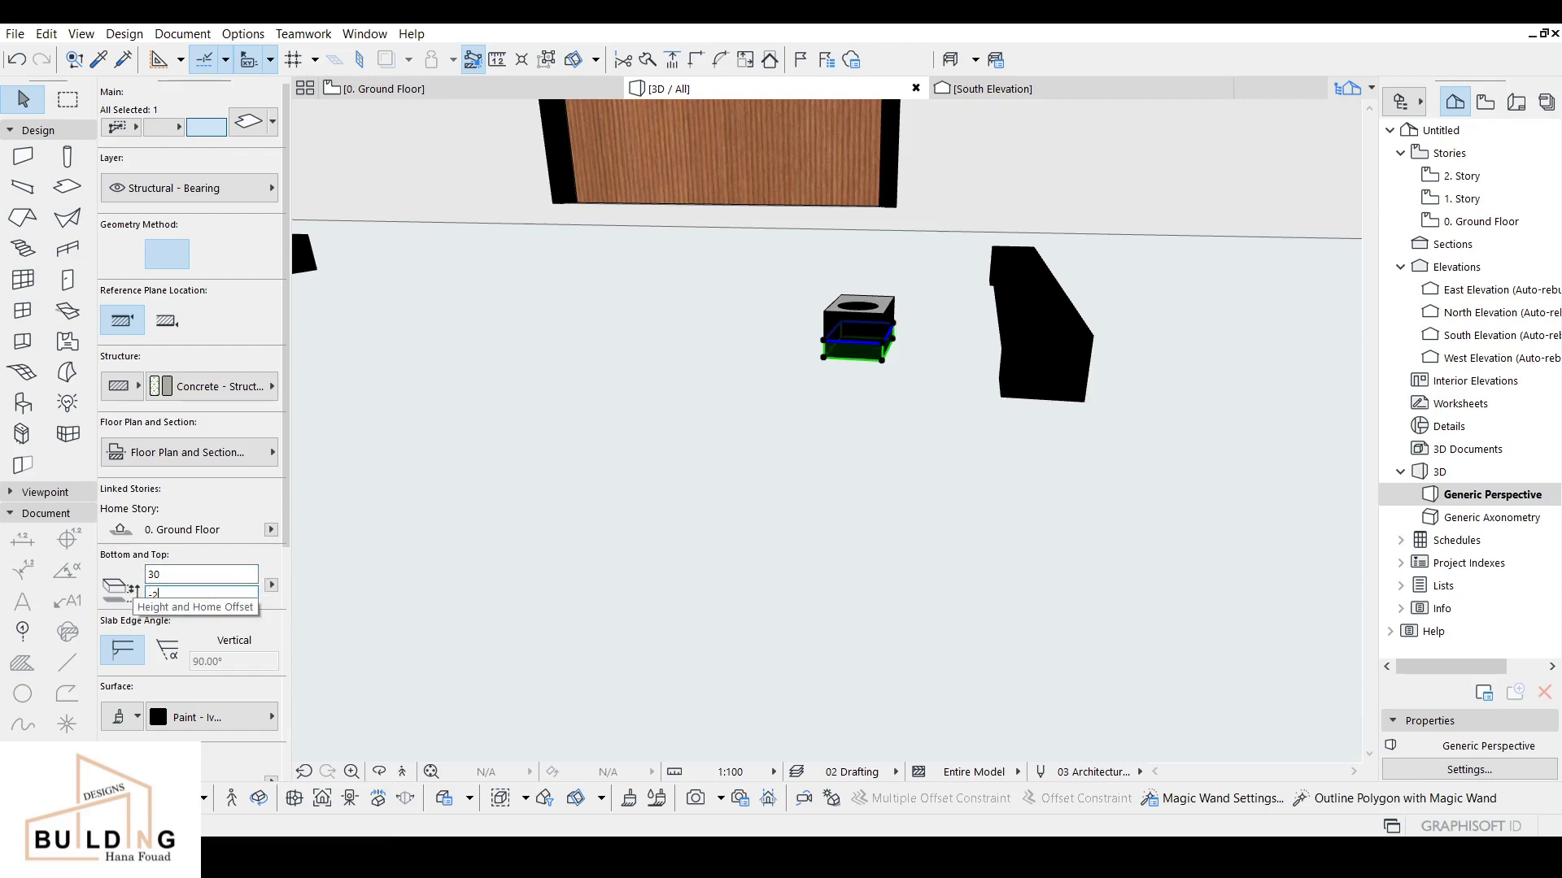
{"action": "type", "text": "20"}
{"action": "left_click", "coordinate": [175, 574]}
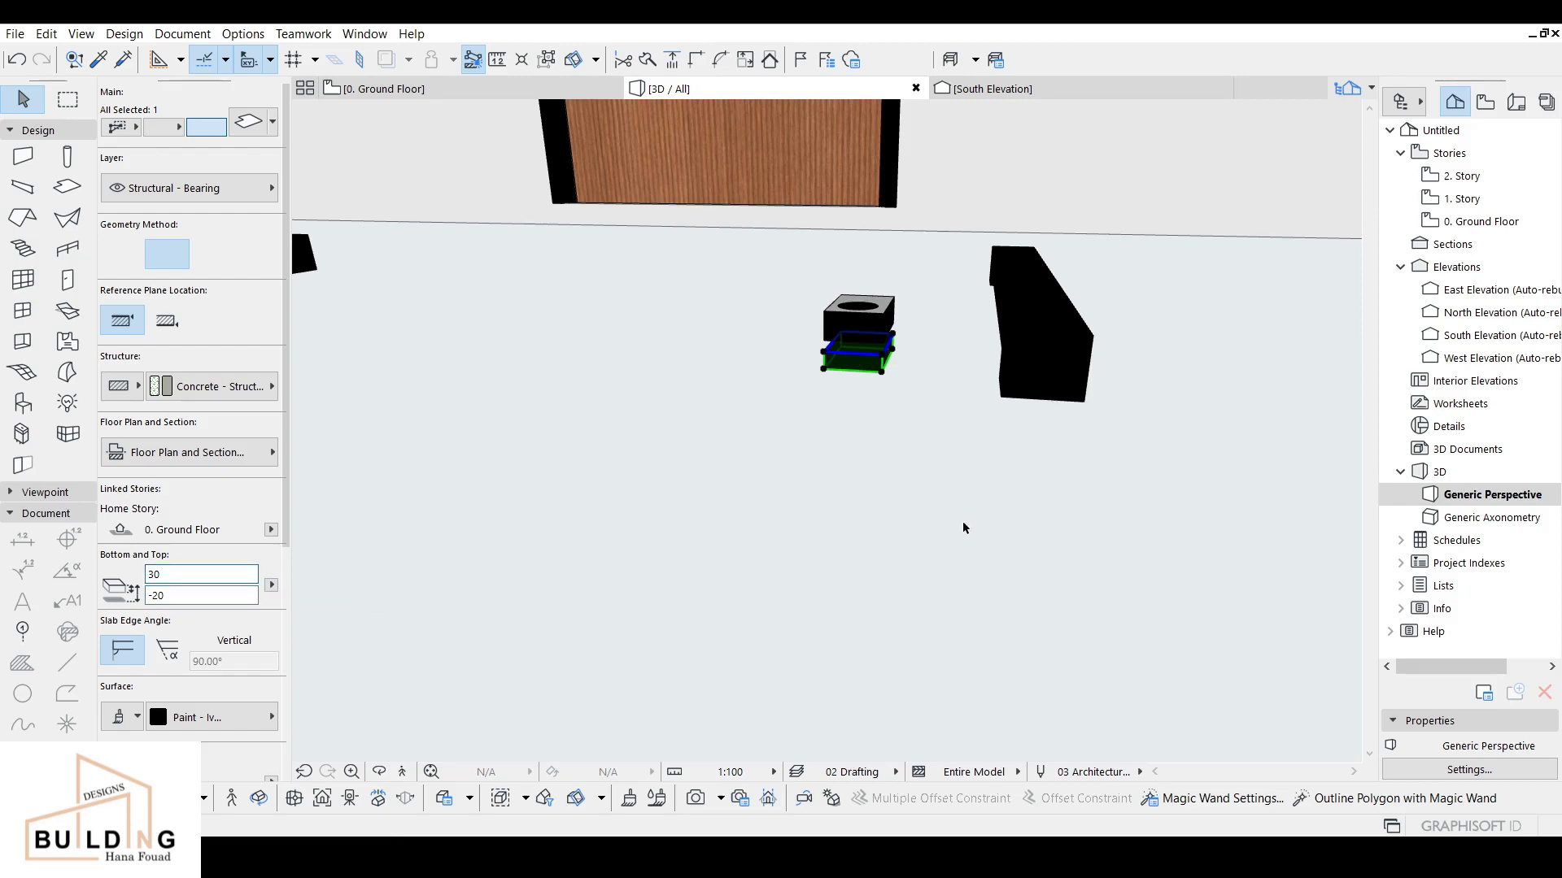
{"action": "middle_click_drag", "start_coordinate": [962, 526], "coordinate": [906, 542], "text": "shift"}
Step: Give the holed top slab a top of 20 and a bottom of -20
{"action": "left_click", "coordinate": [857, 360]}
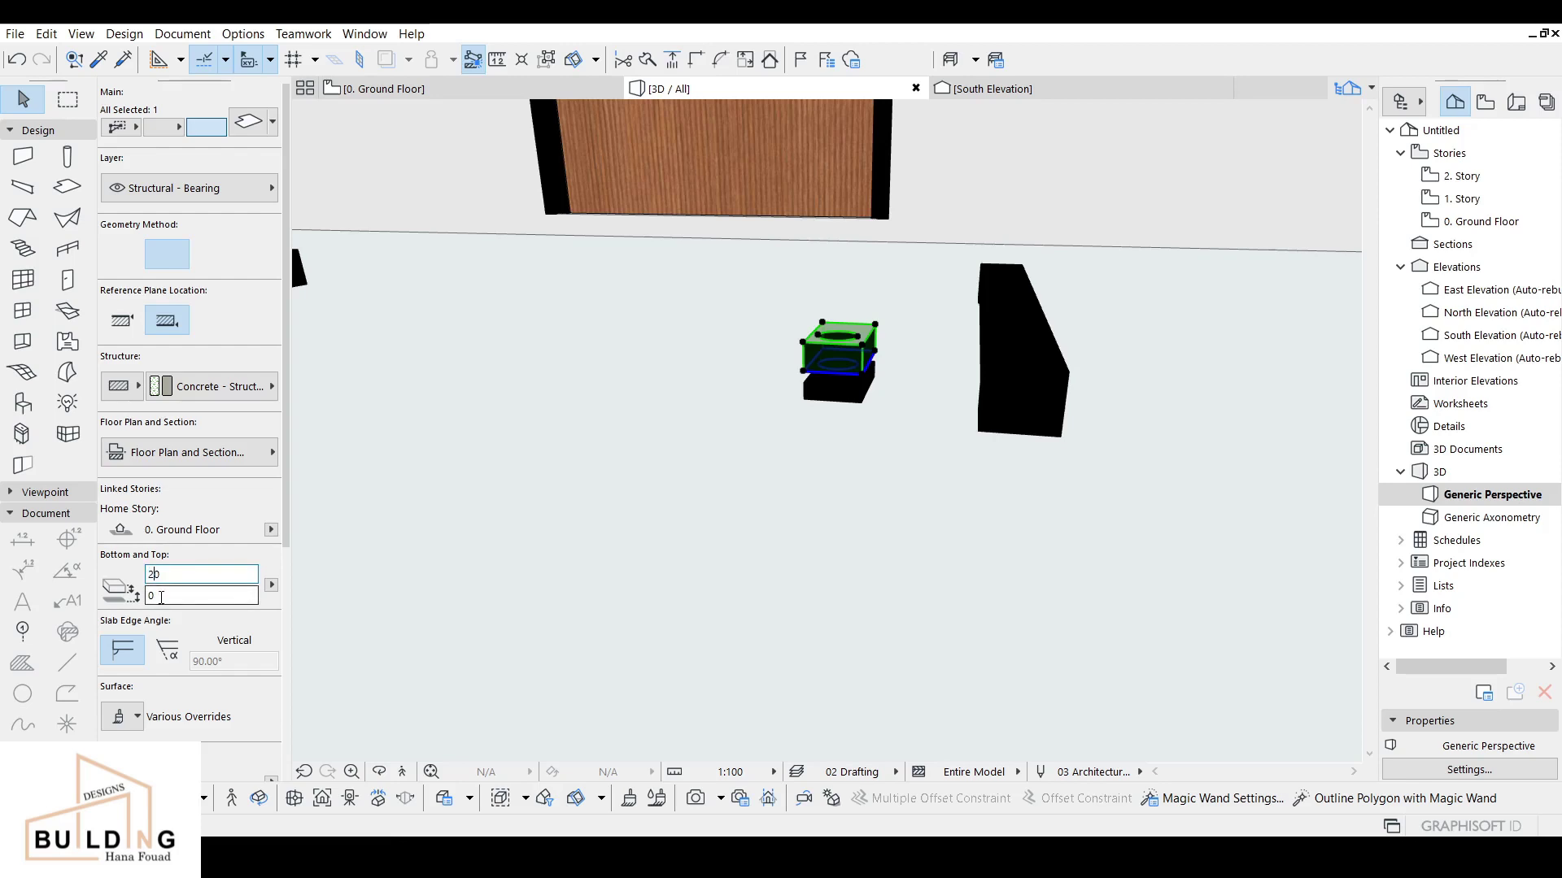
{"action": "key", "text": "Tab"}
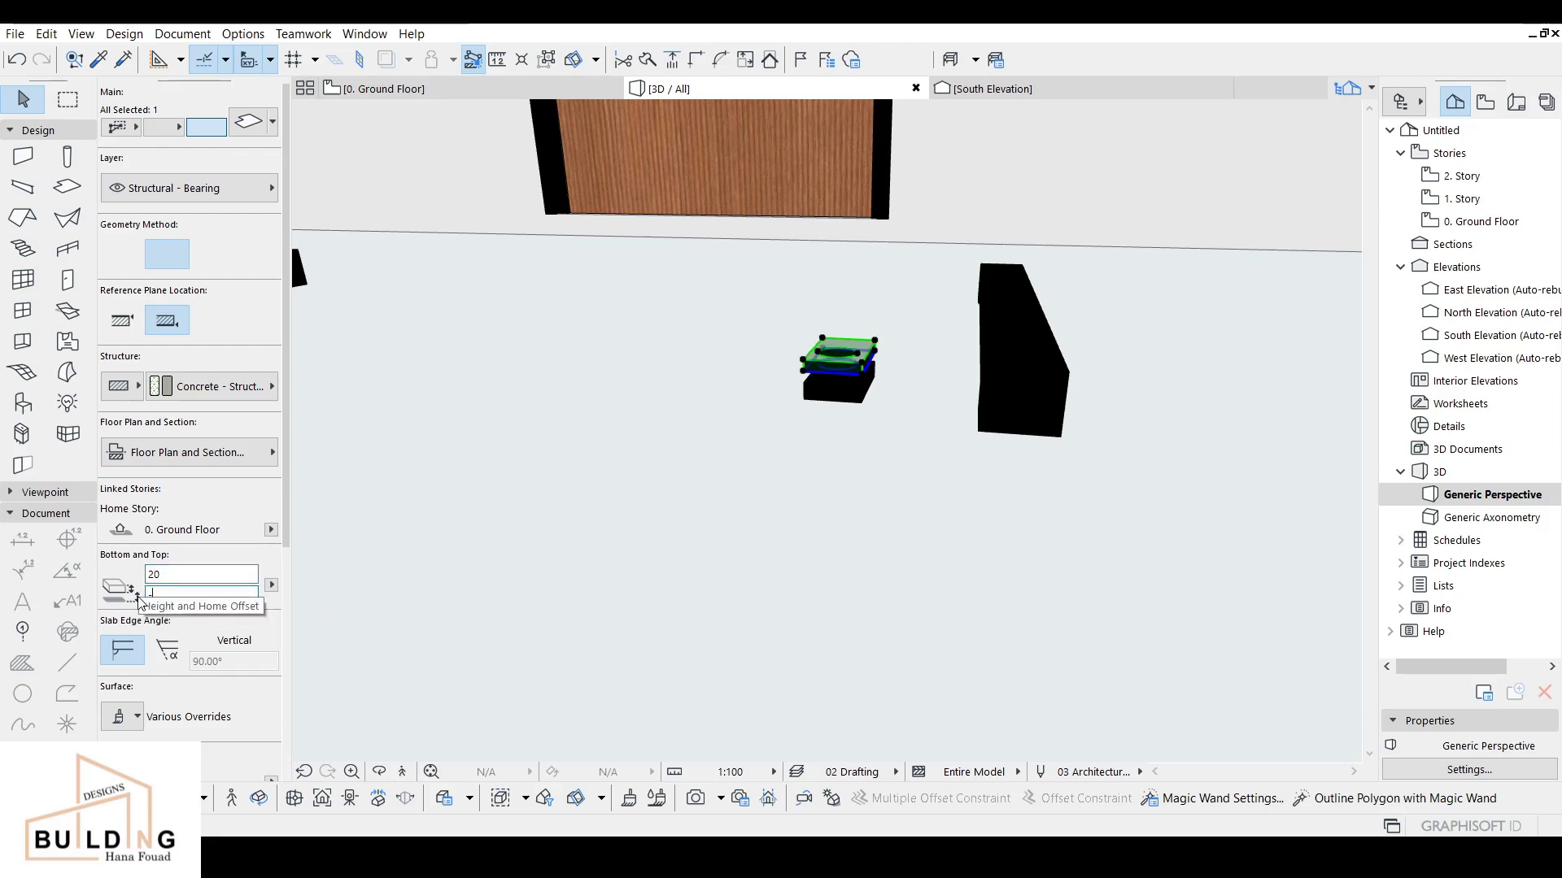
{"action": "type", "text": "20"}
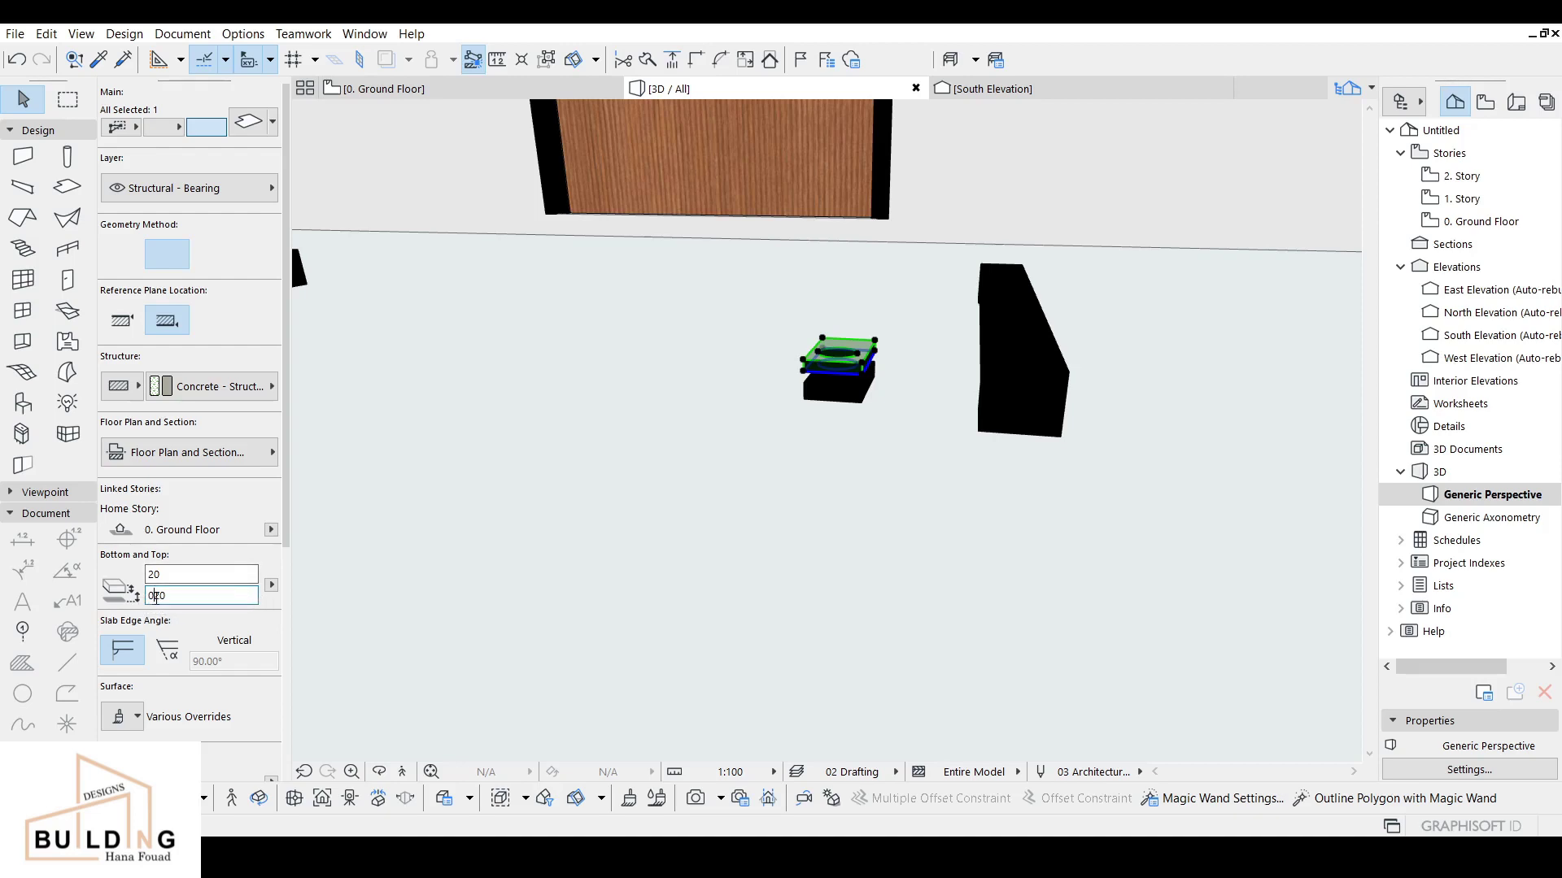
{"action": "key", "text": "Return"}
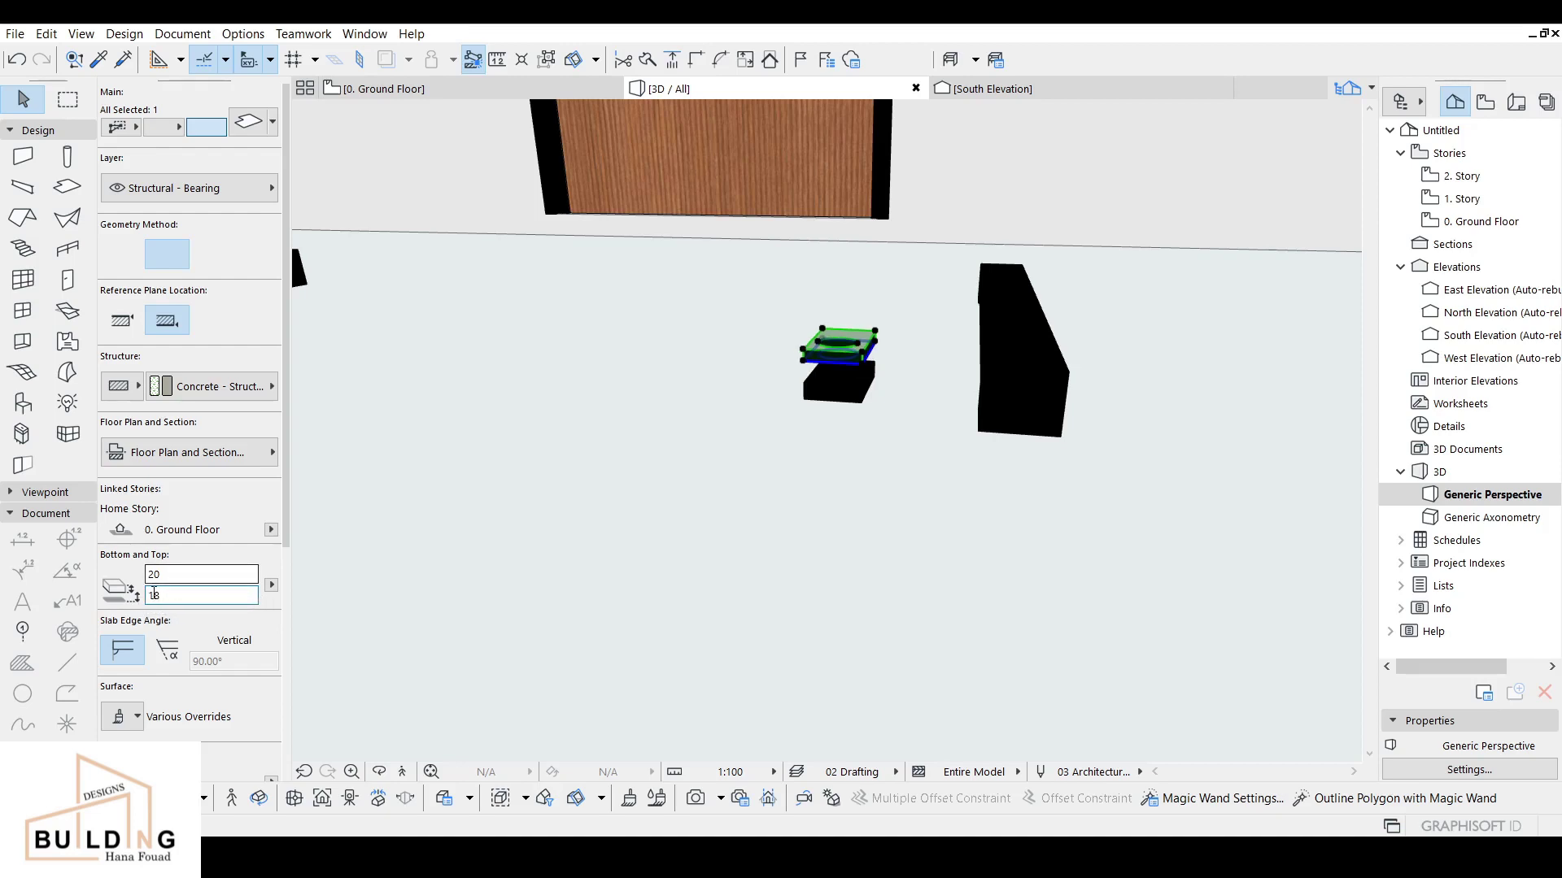
{"action": "double_click", "coordinate": [153, 595]}
{"action": "type", "text": "-"}
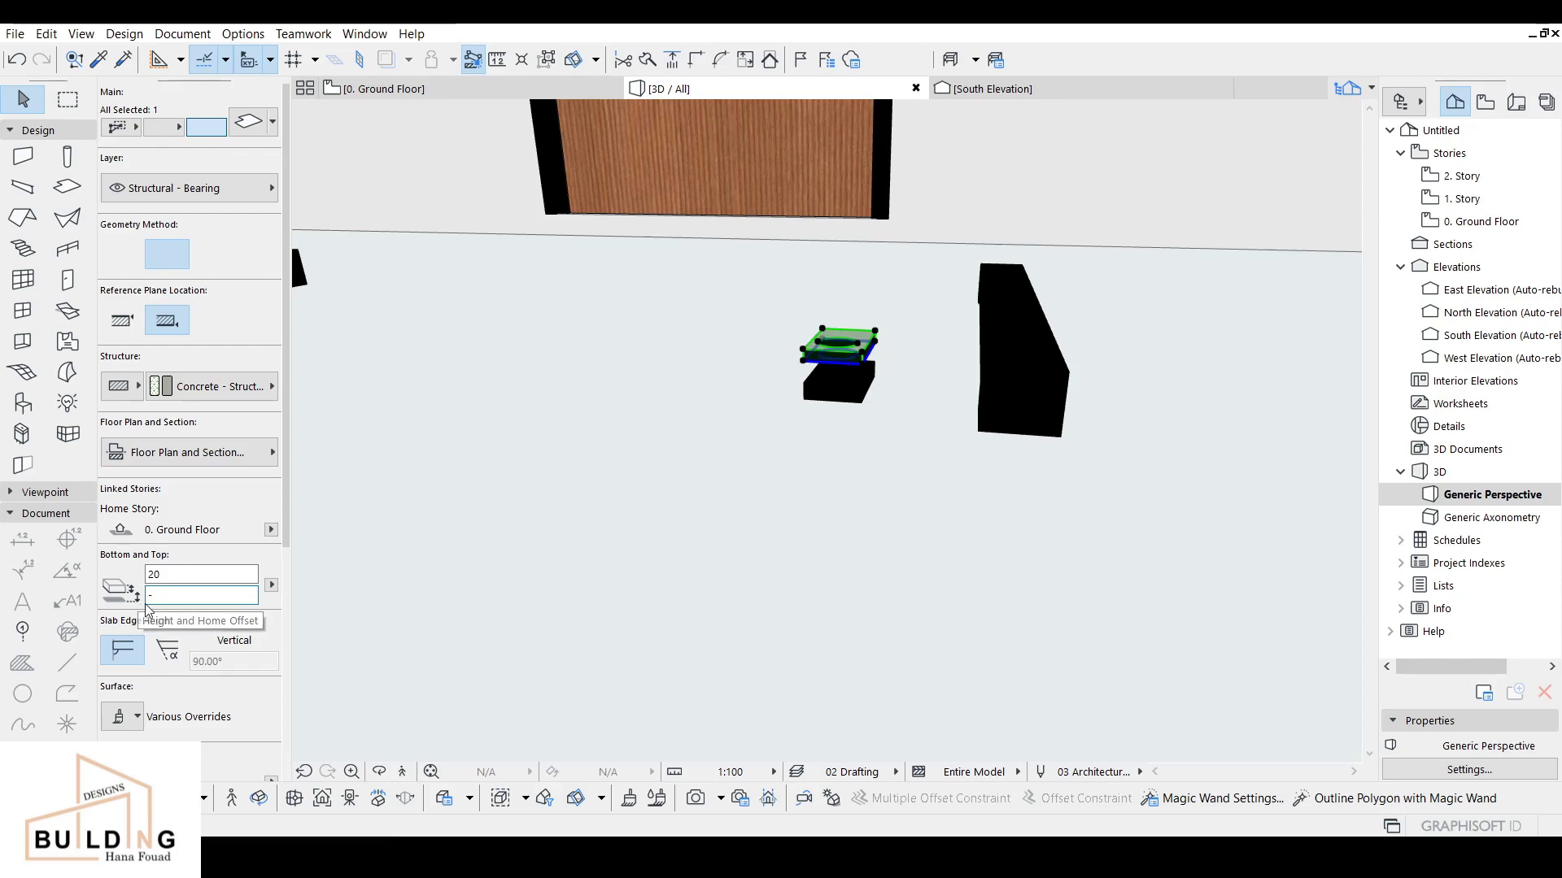
{"action": "type", "text": "20"}
{"action": "key", "text": "Return"}
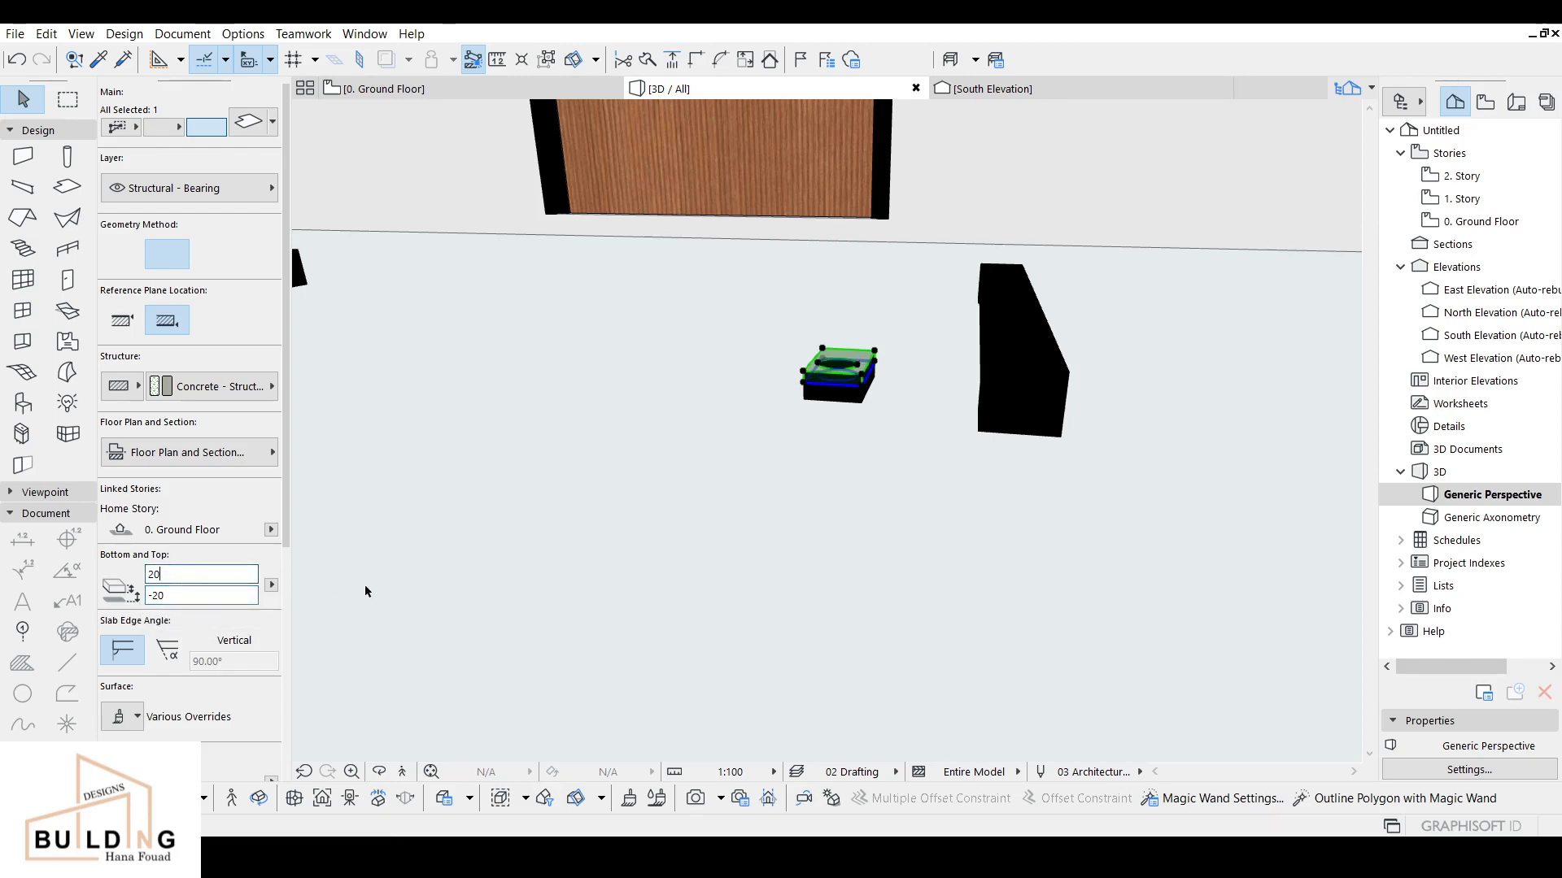
{"action": "middle_click_drag", "start_coordinate": [366, 586], "coordinate": [892, 420], "text": "shift"}
Step: Set the lower slab's top to 20 and bottom to -30, then recheck its values
{"action": "left_click", "coordinate": [892, 419]}
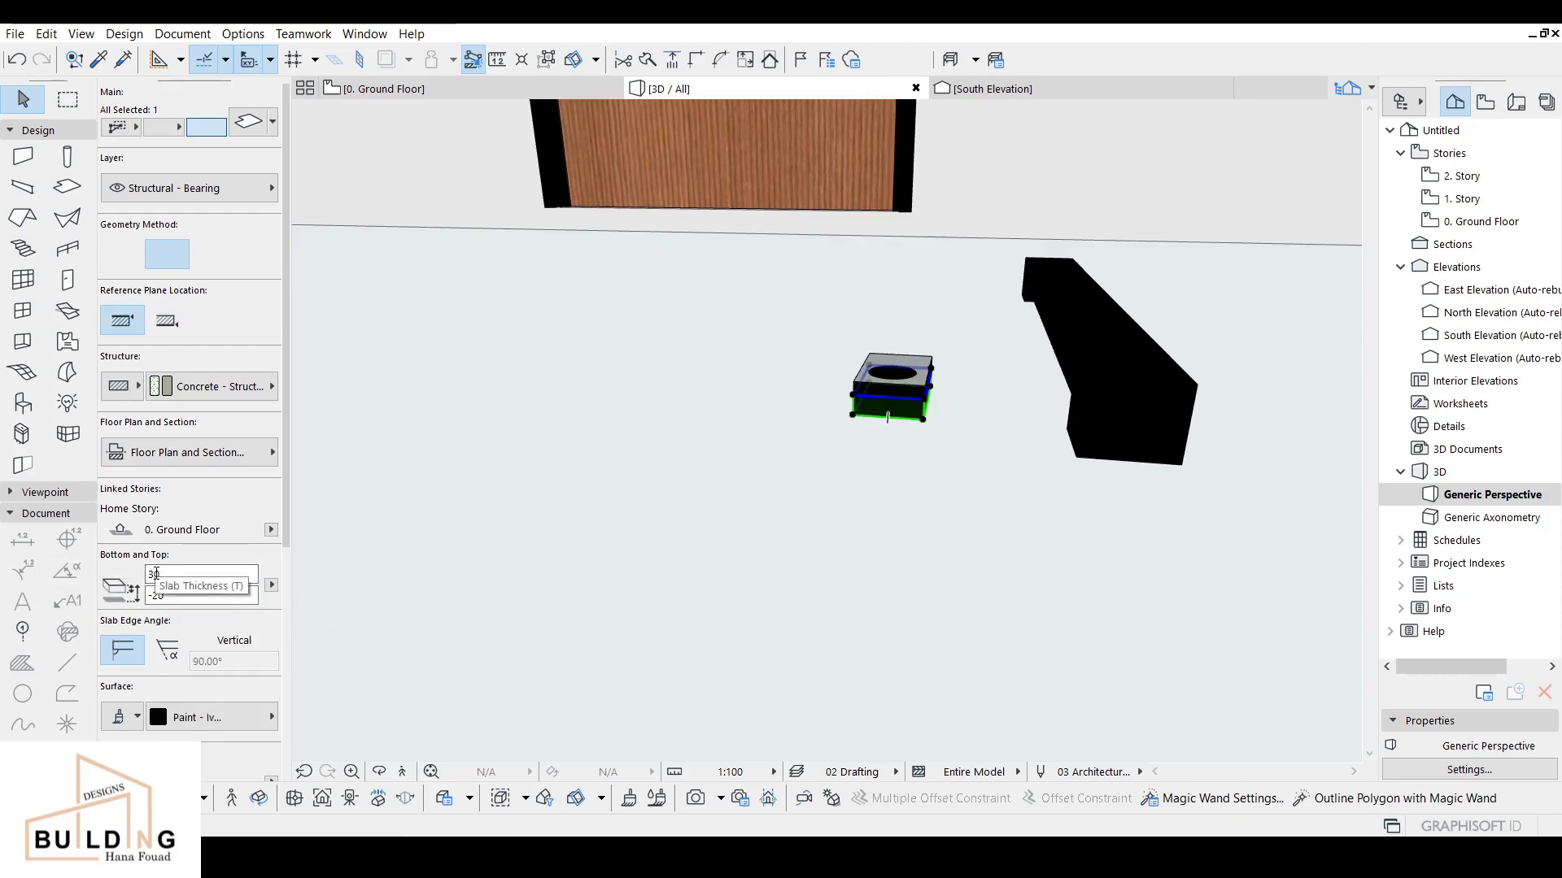
{"action": "type", "text": "2"}
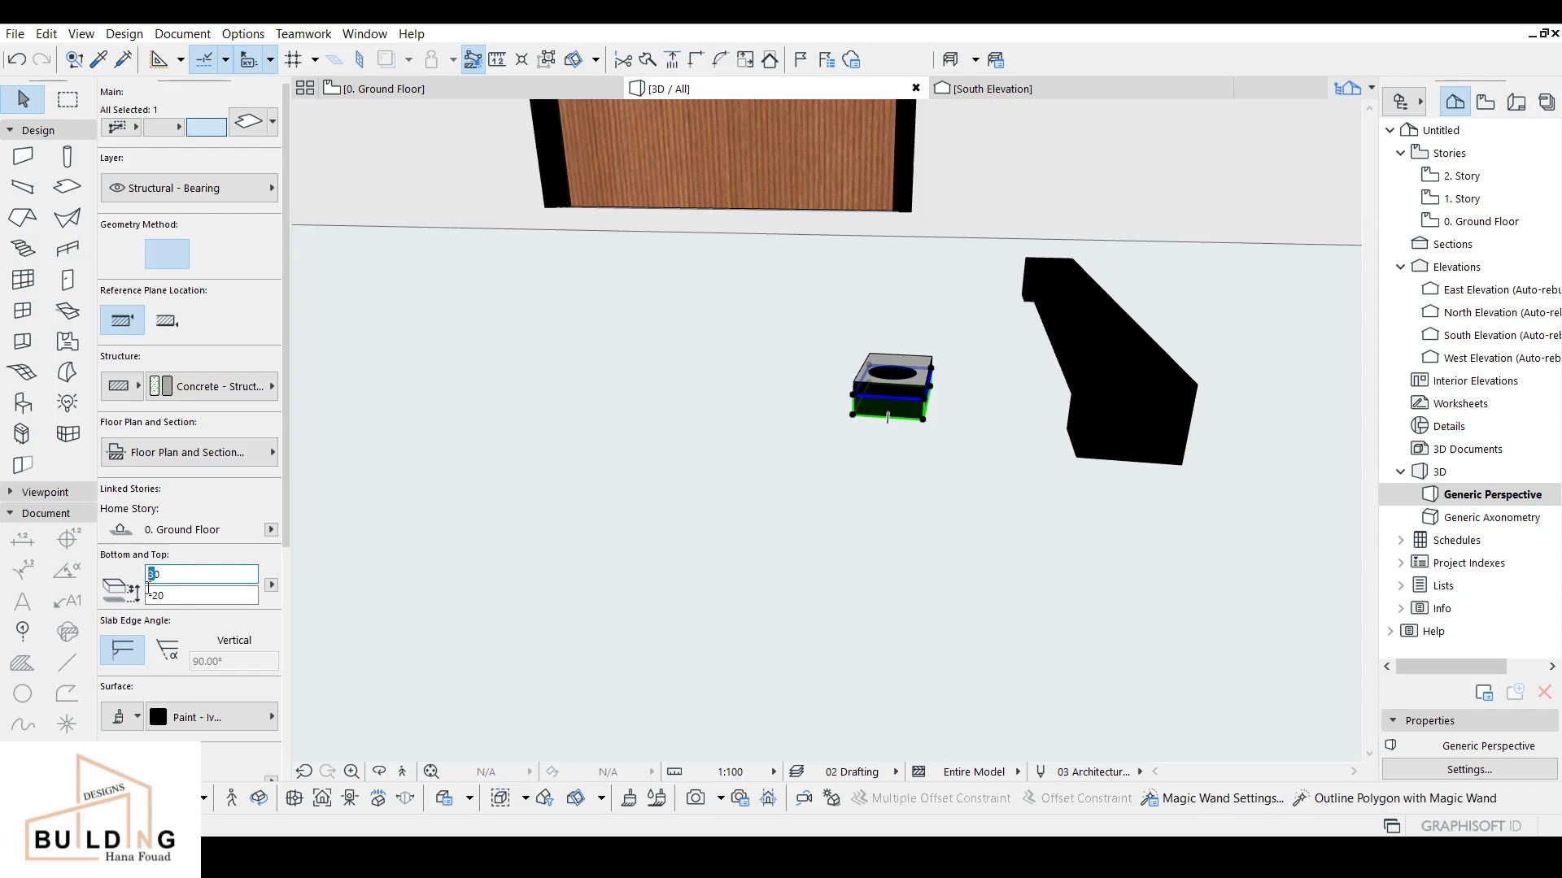
{"action": "left_click", "coordinate": [159, 598]}
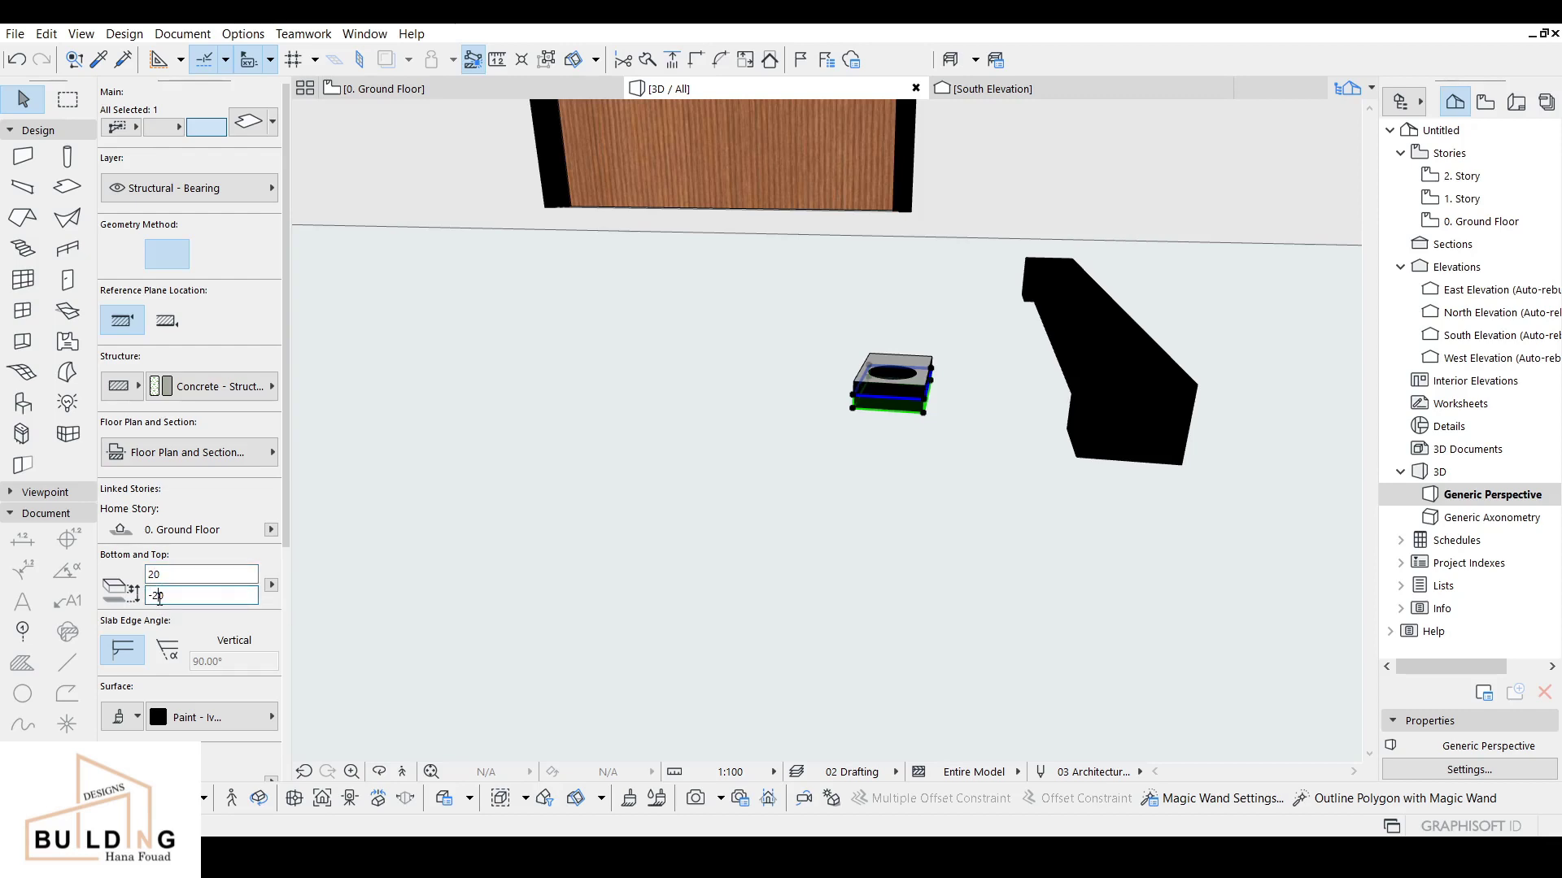
{"action": "type", "text": "3"}
{"action": "left_click", "coordinate": [747, 551]}
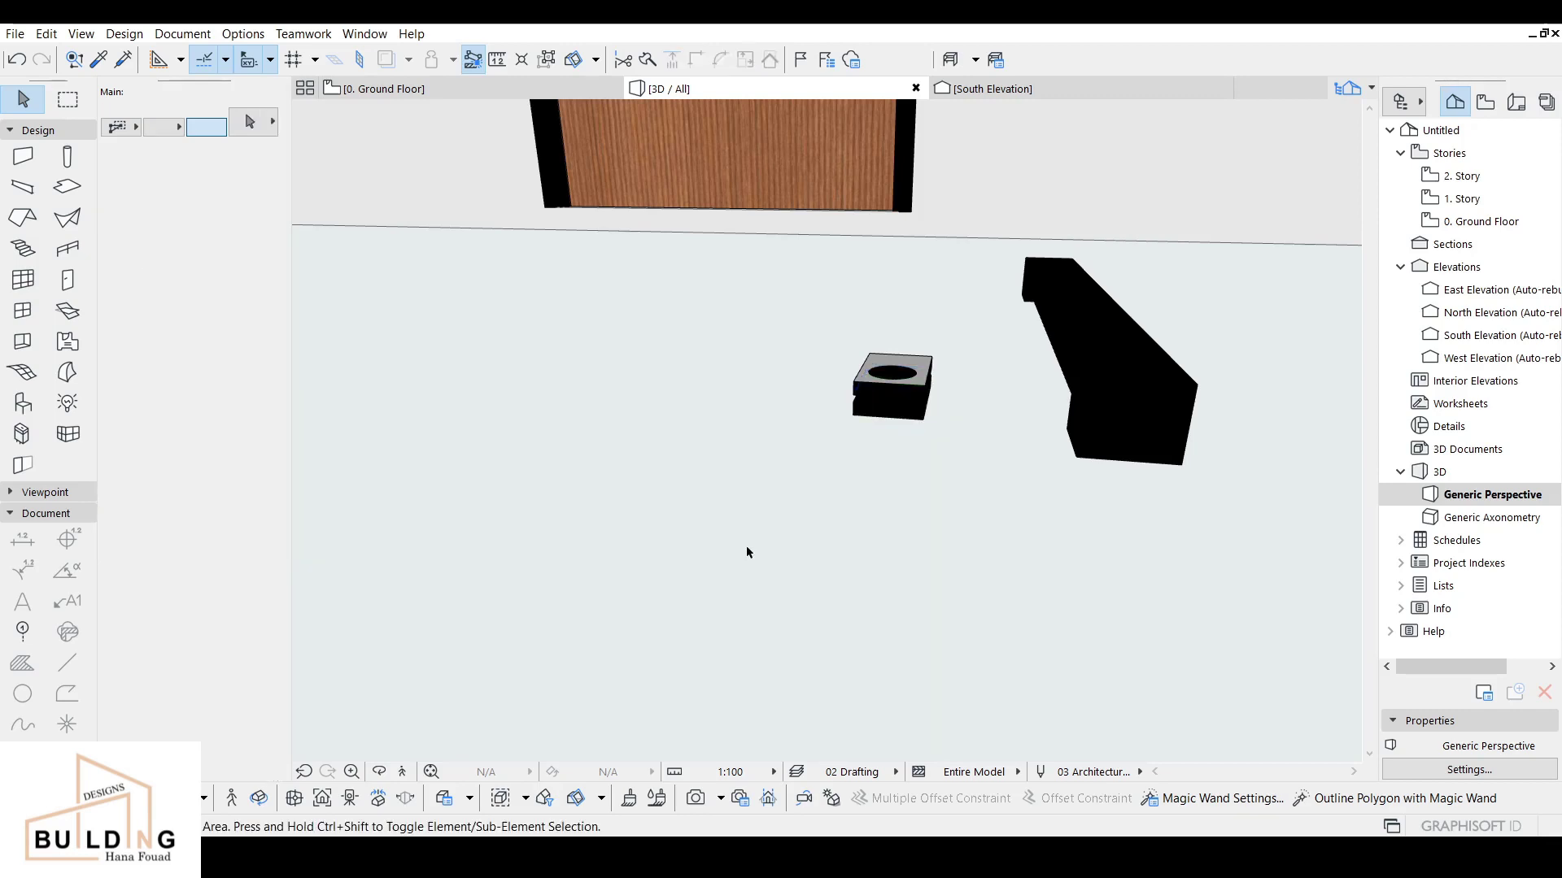
{"action": "left_click", "coordinate": [892, 386]}
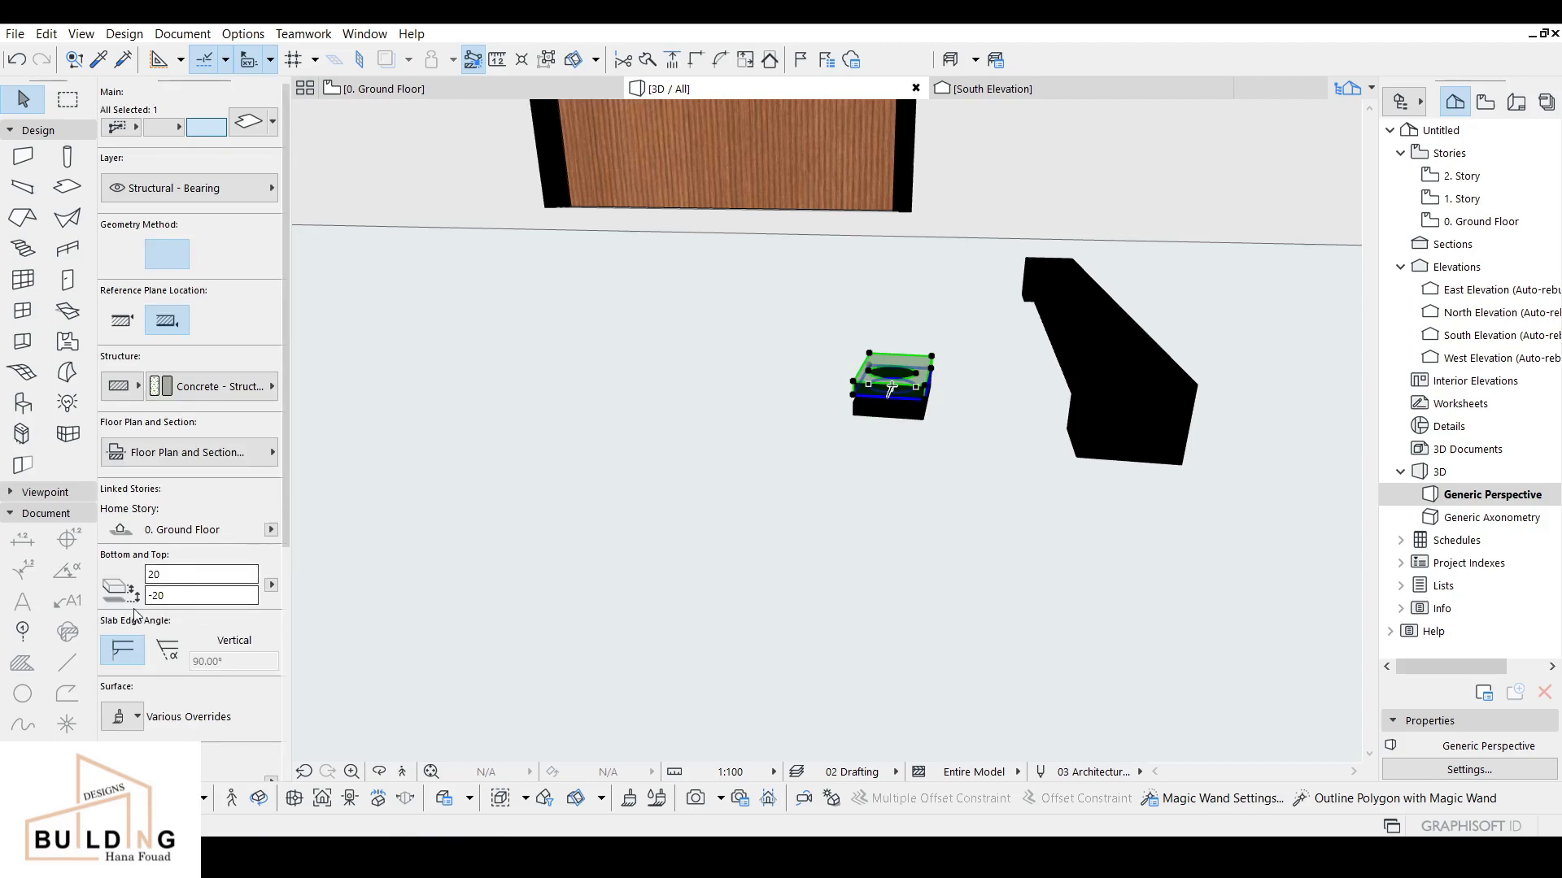
{"action": "left_click", "coordinate": [158, 596]}
{"action": "left_click", "coordinate": [699, 525]}
{"action": "middle_click_drag", "start_coordinate": [924, 513], "coordinate": [742, 648]}
Step: Override the holed slab's surfaces: bottom Paint - Light Gray, top Paint - Ivory Black
{"action": "scroll", "coordinate": [805, 465], "scroll_direction": "up", "scroll_amount": 5}
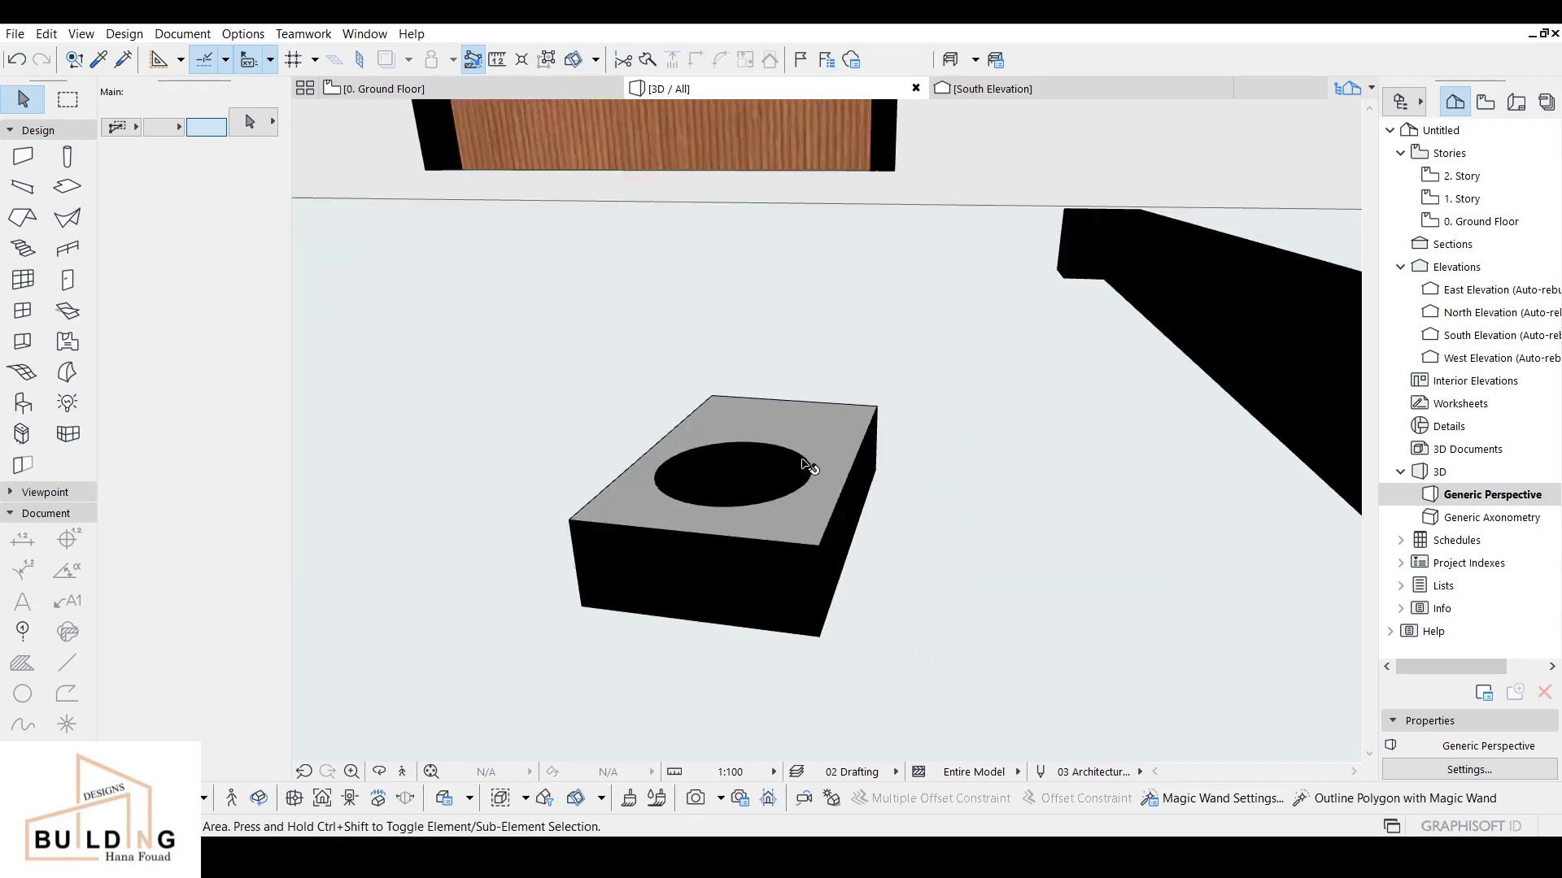
{"action": "left_click", "coordinate": [813, 499]}
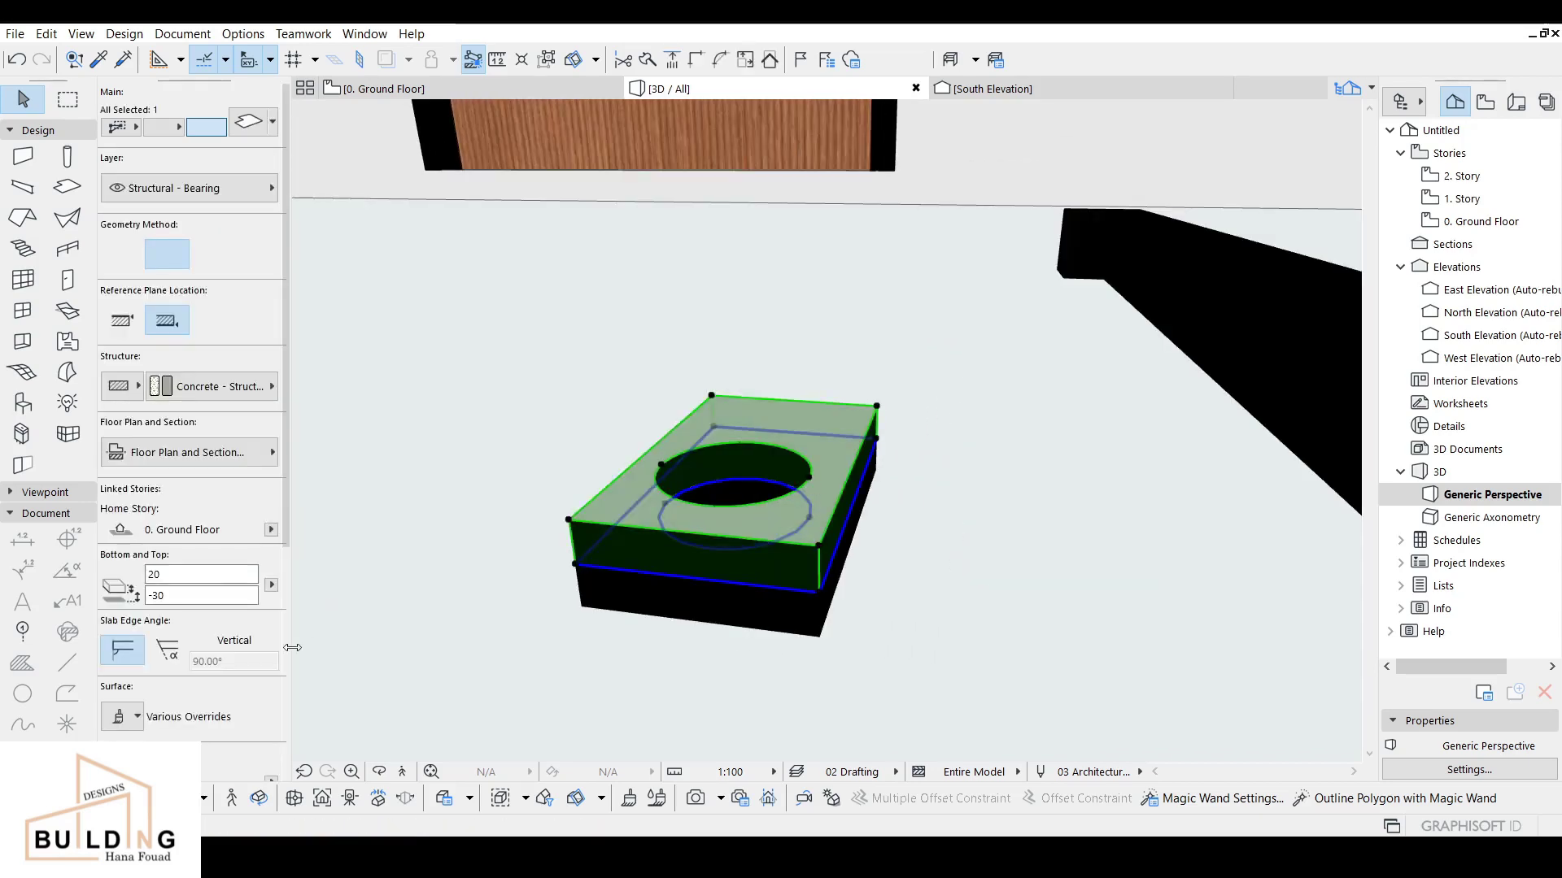
{"action": "left_click", "coordinate": [119, 716]}
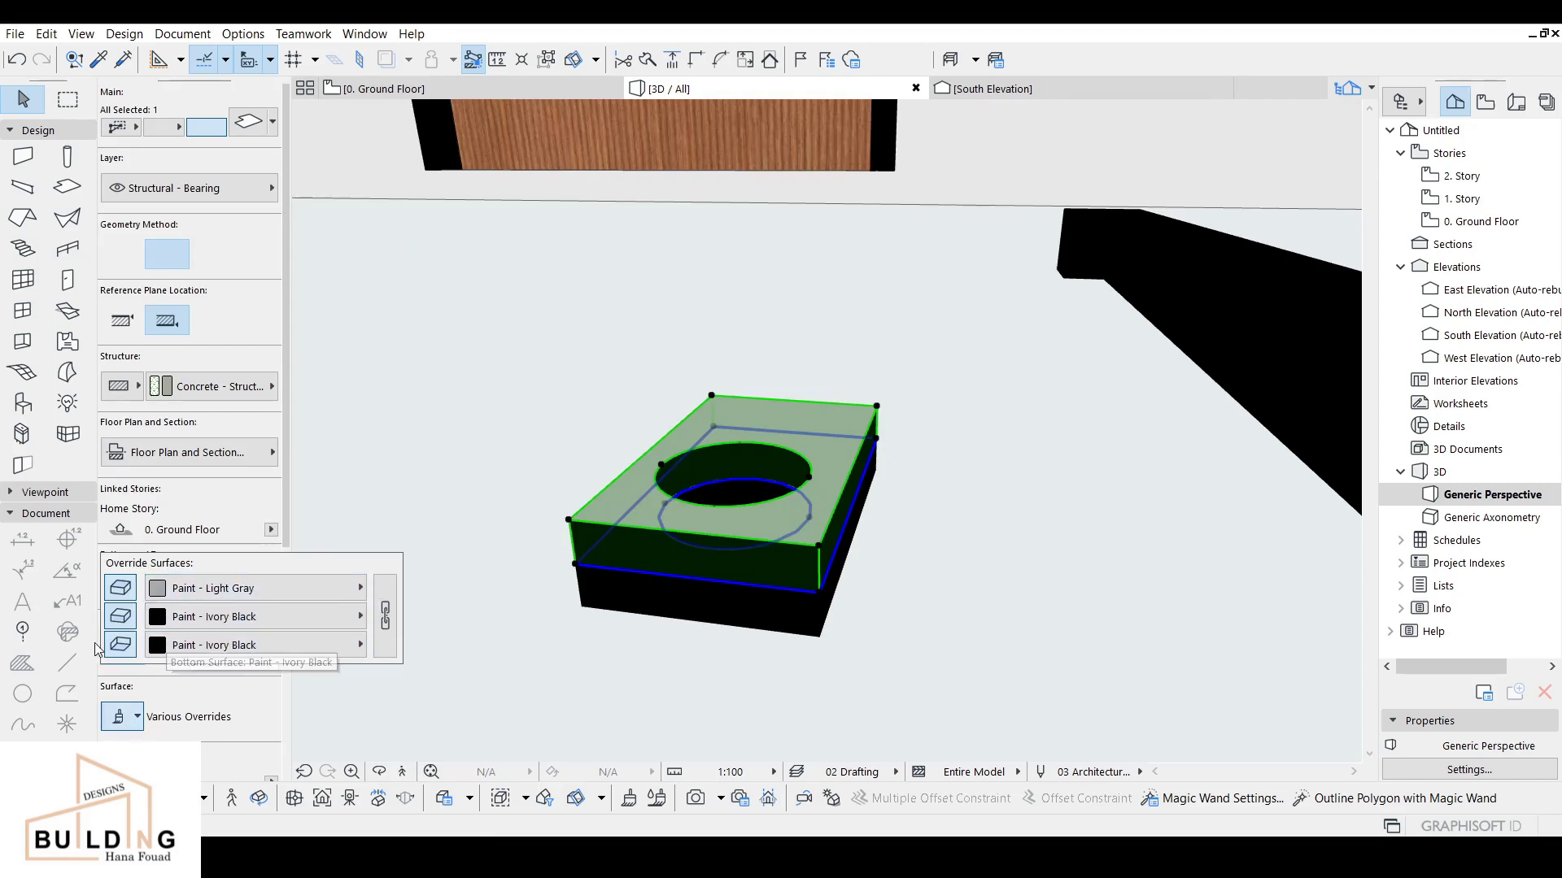
{"action": "left_click", "coordinate": [236, 647]}
{"action": "left_click", "coordinate": [903, 225]}
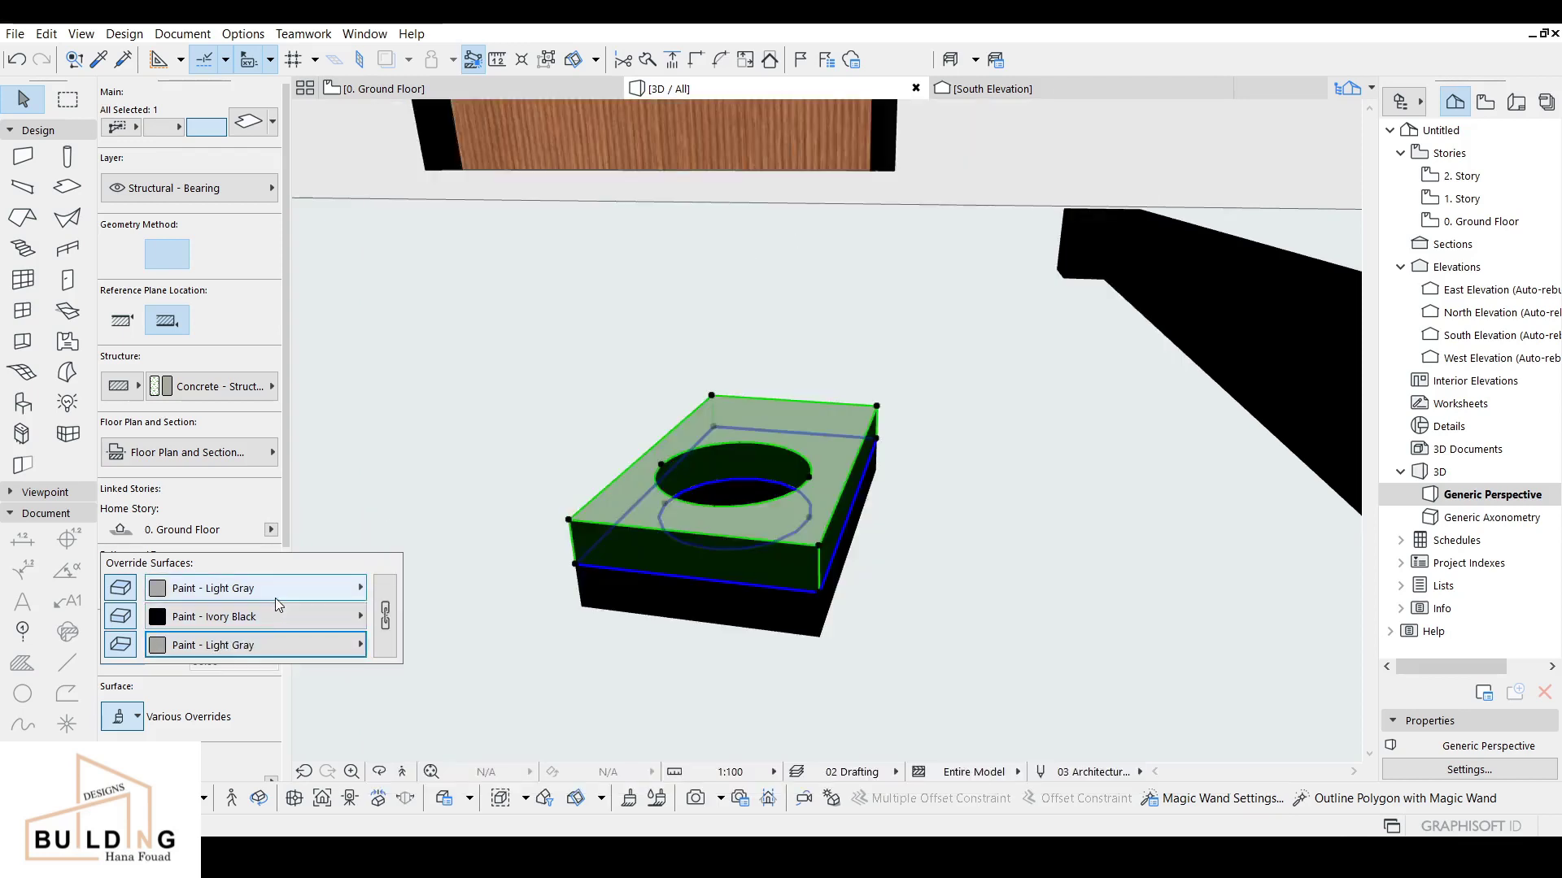
{"action": "left_click", "coordinate": [279, 588]}
{"action": "left_click", "coordinate": [877, 191]}
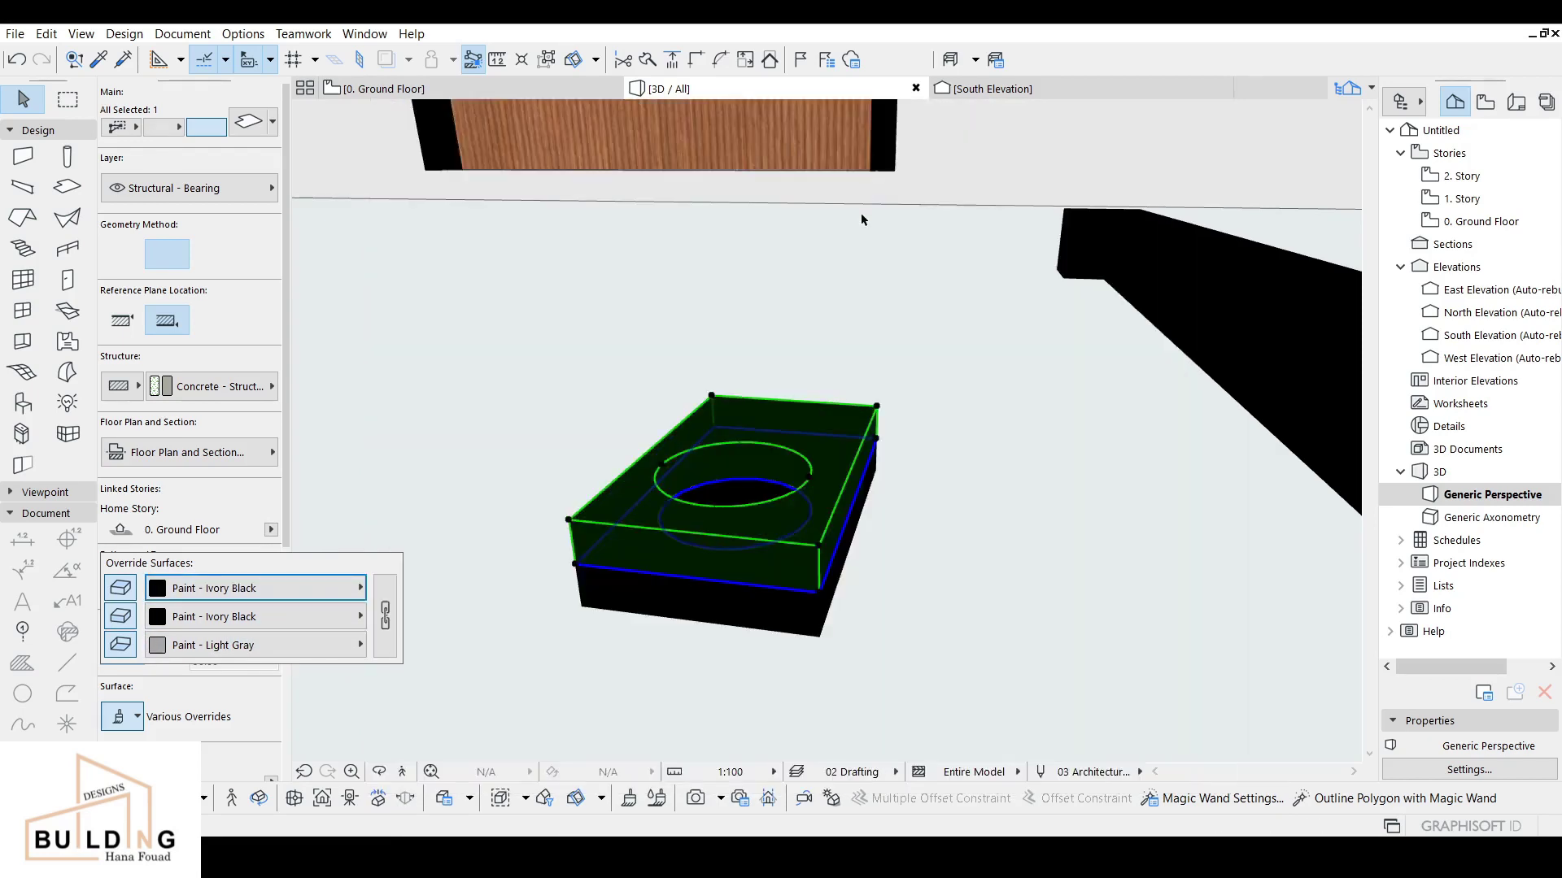
{"action": "left_click", "coordinate": [831, 464]}
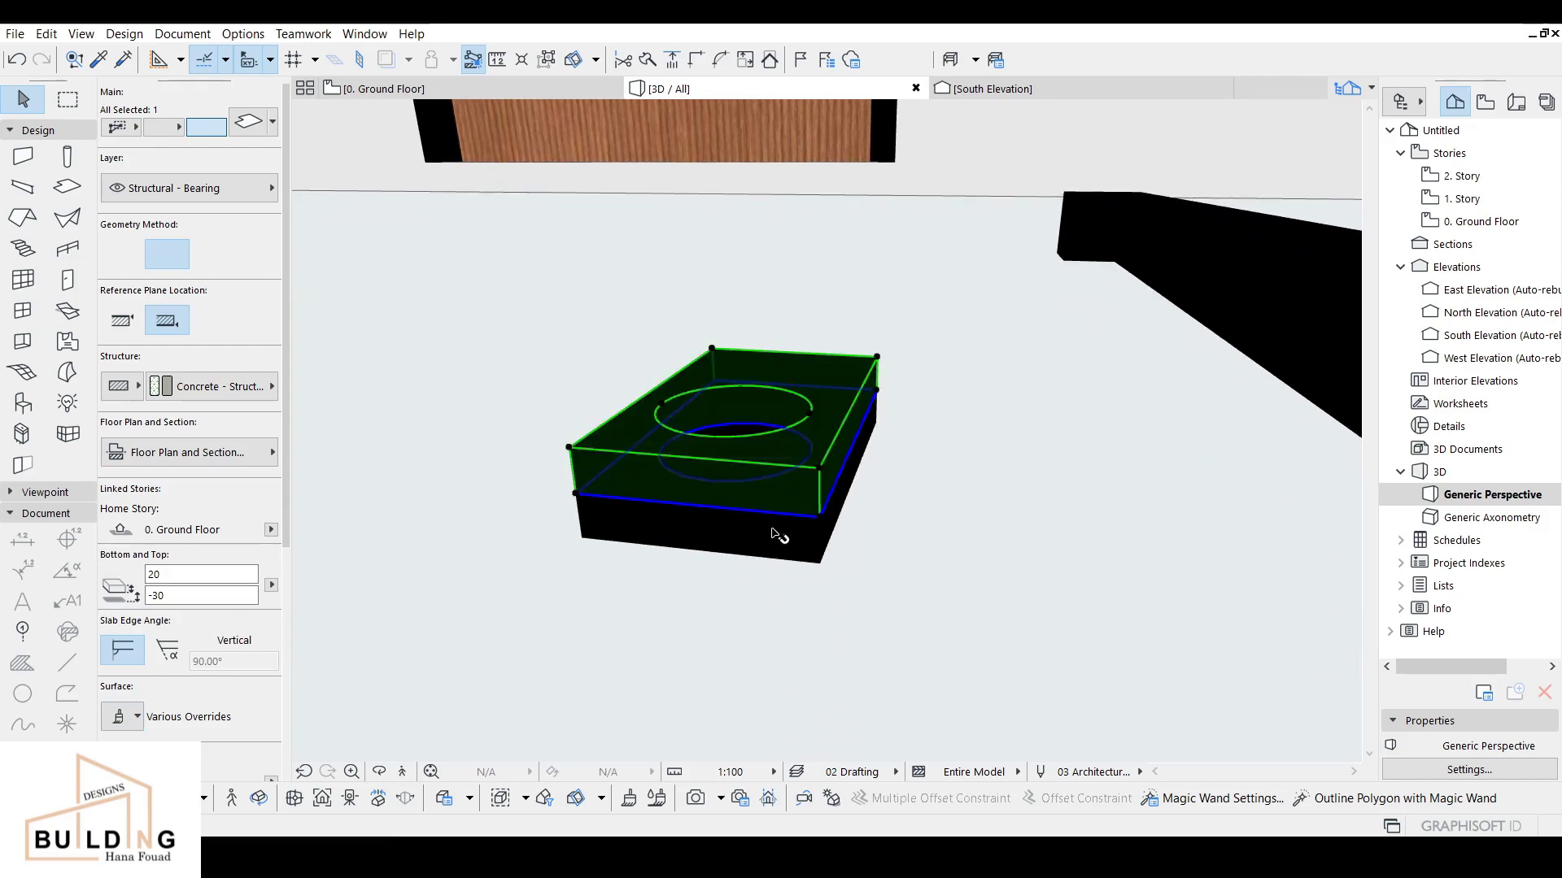
Step: Unlink the lower slab's faces and make its top Paint - Light Gray
{"action": "left_click", "coordinate": [786, 535]}
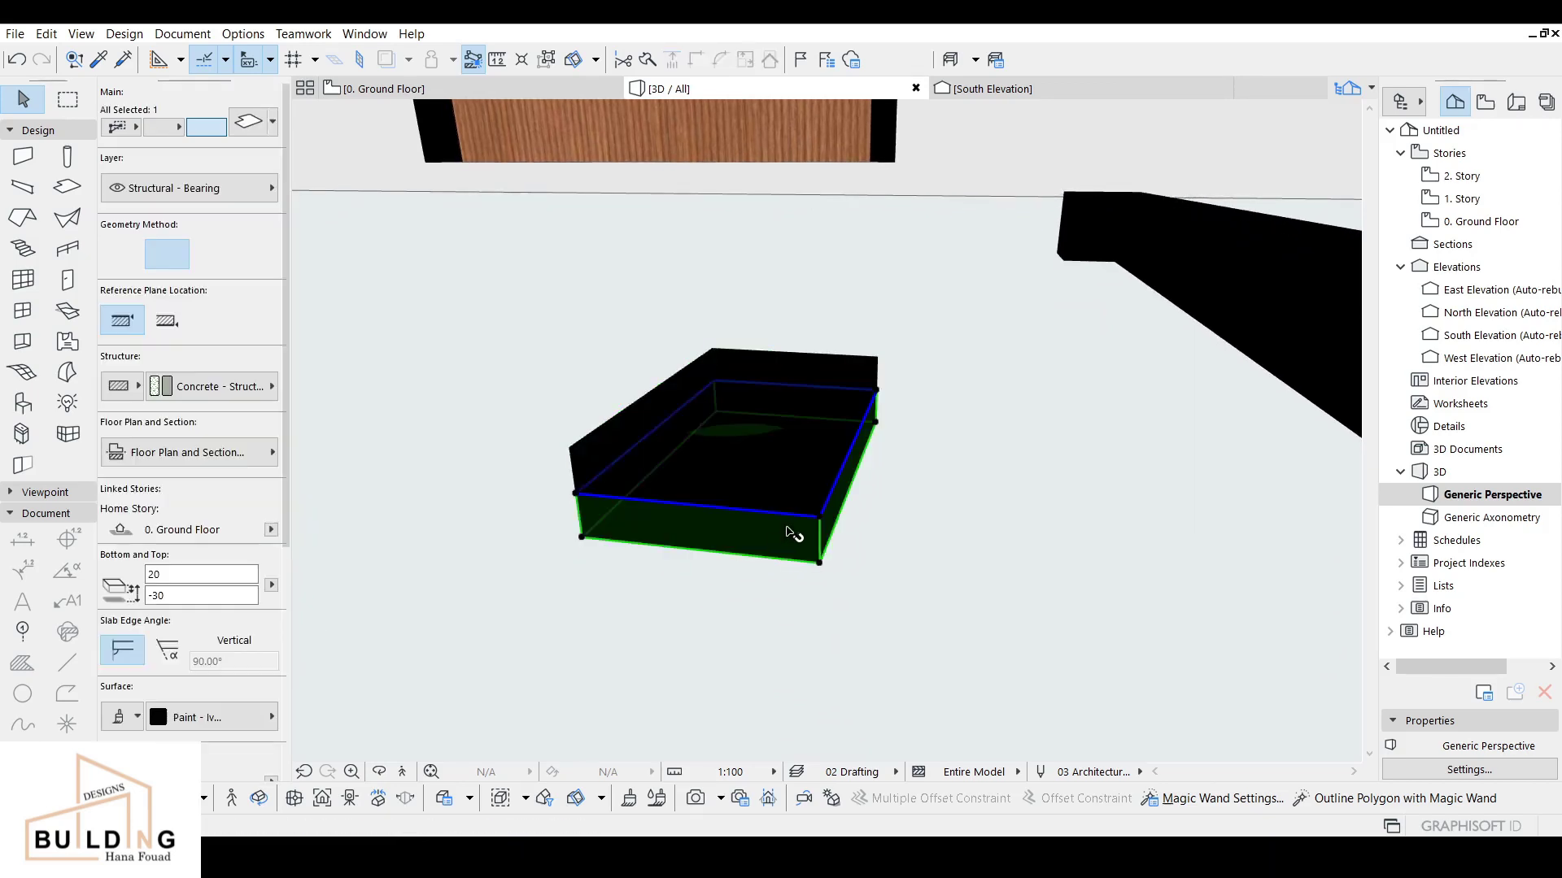
{"action": "left_click", "coordinate": [199, 717]}
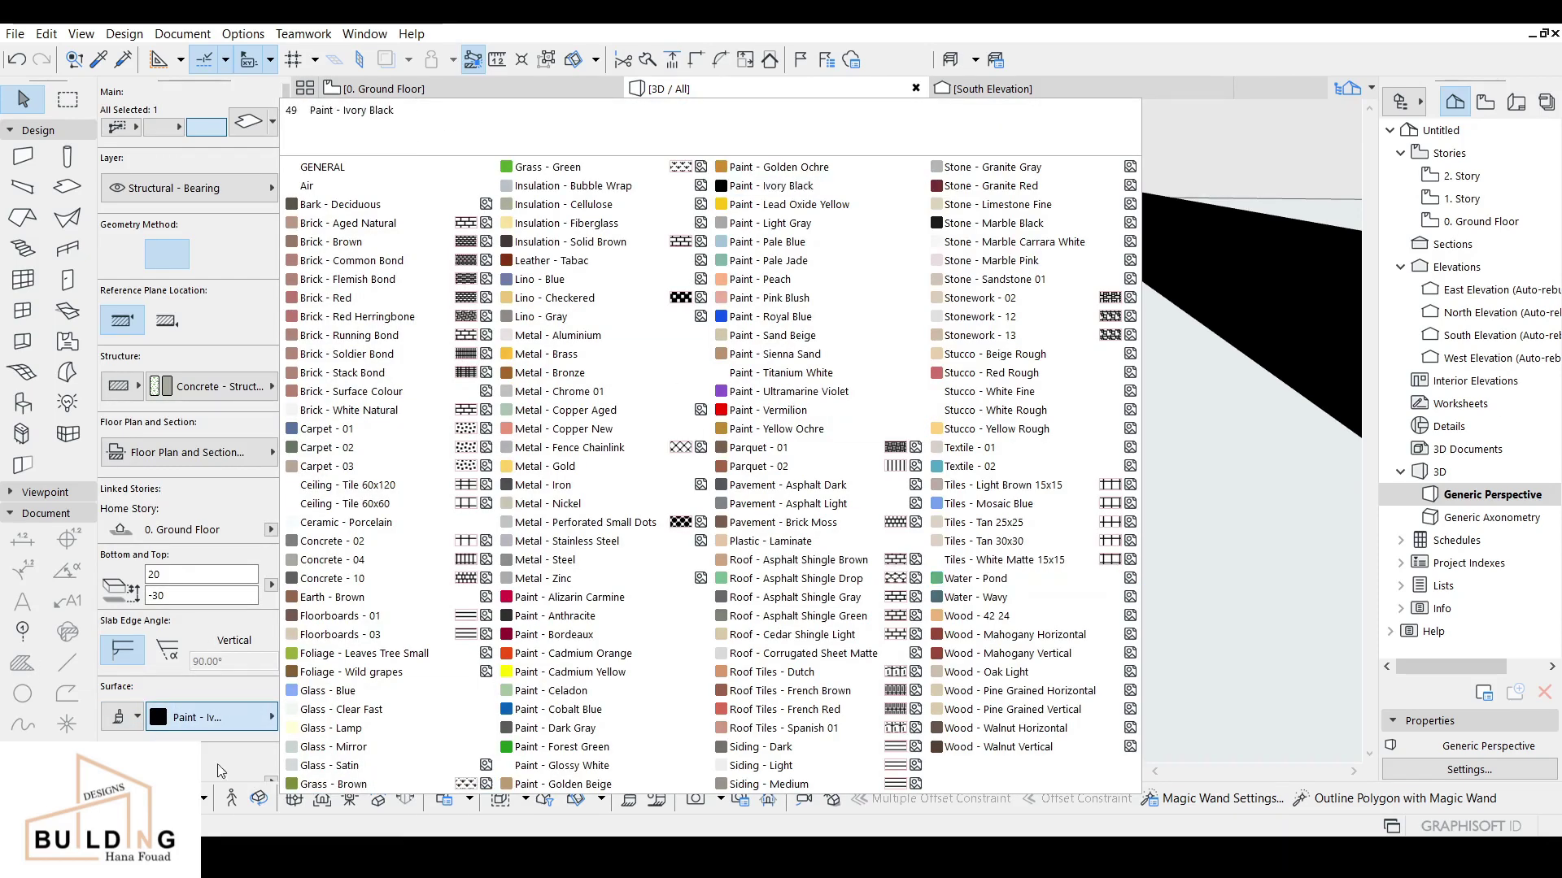
{"action": "left_click", "coordinate": [133, 728]}
{"action": "left_click", "coordinate": [137, 717]}
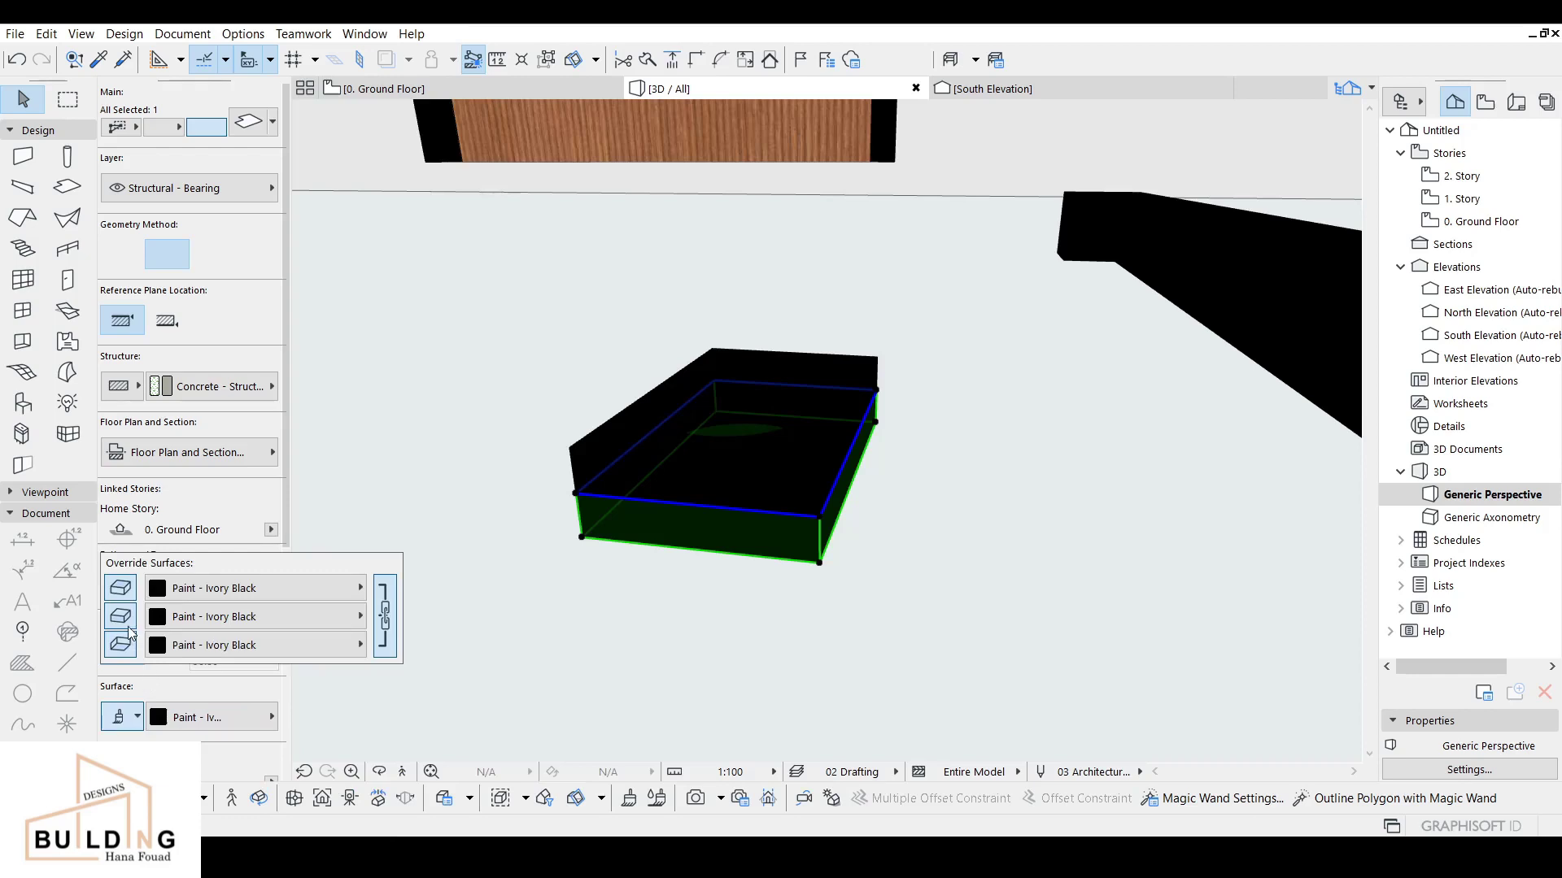
{"action": "left_click", "coordinate": [391, 642]}
{"action": "left_click", "coordinate": [229, 589]}
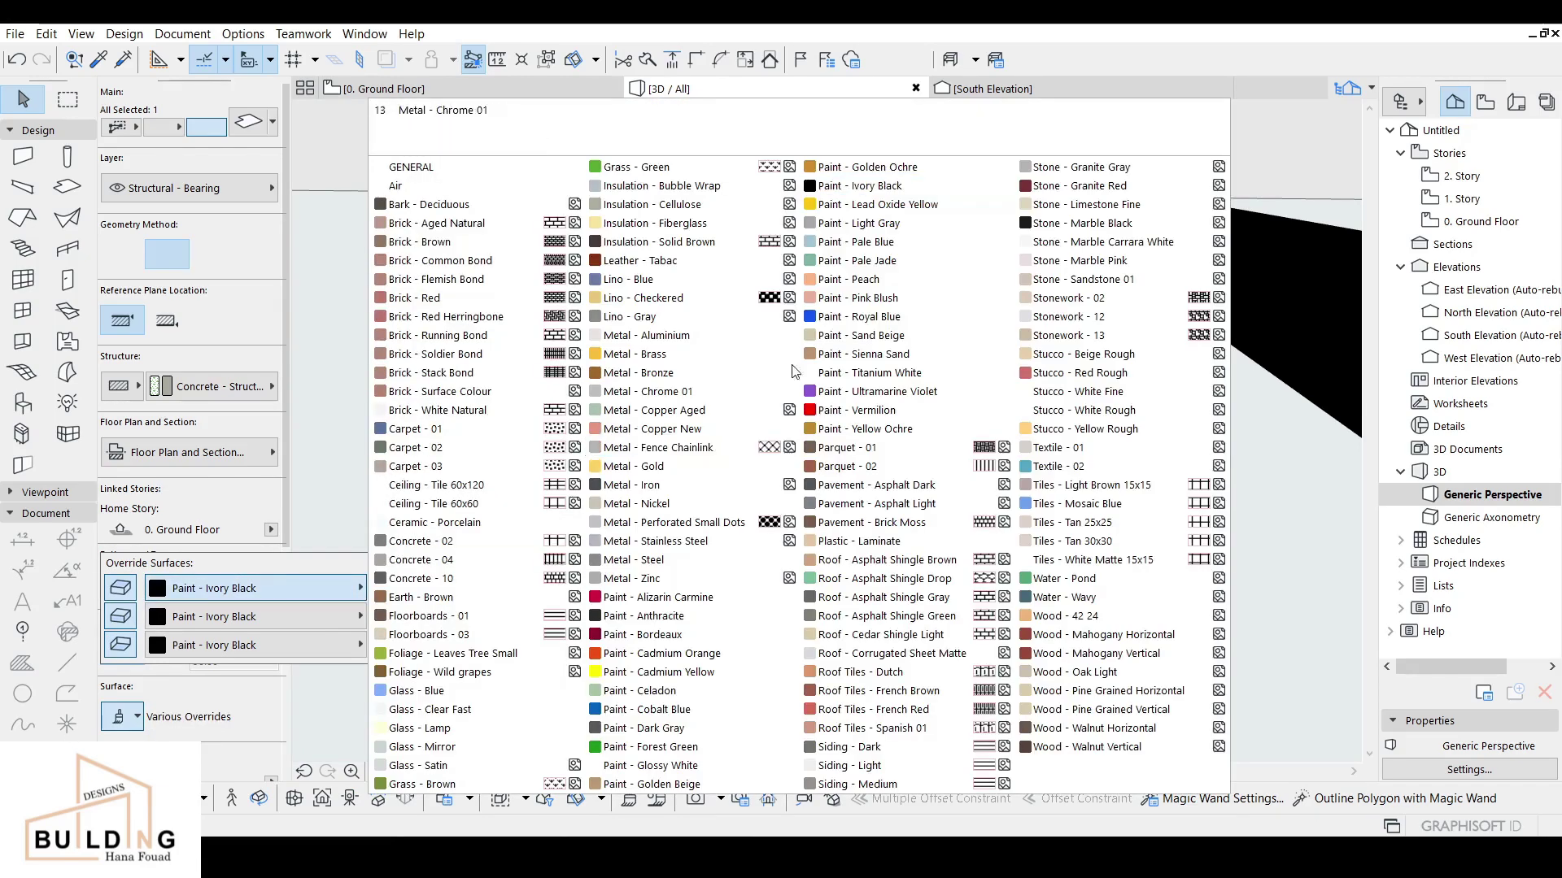
{"action": "left_click", "coordinate": [862, 224]}
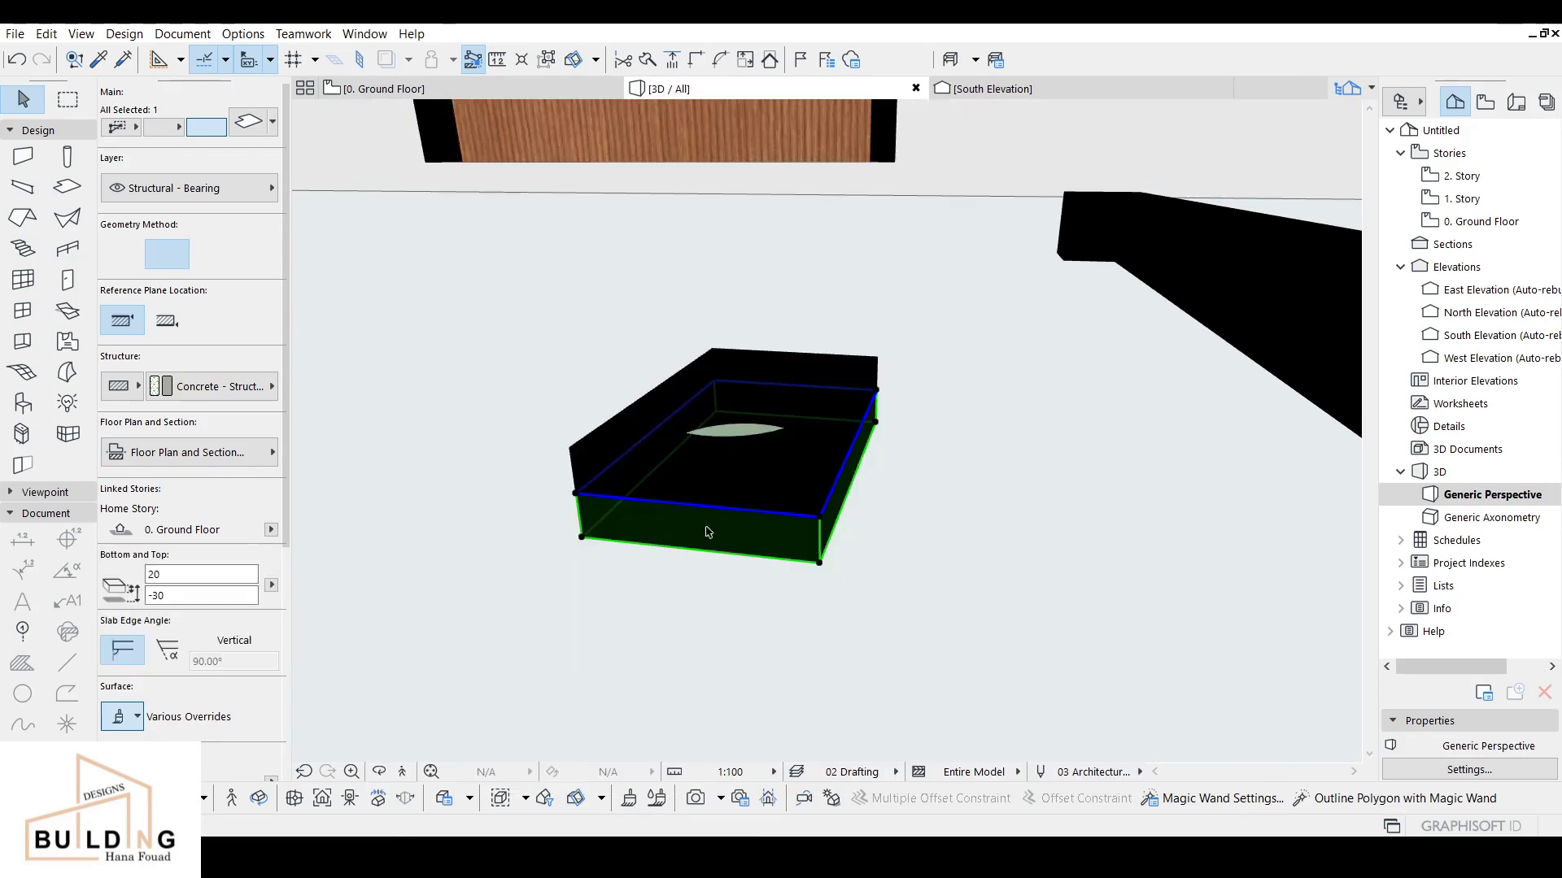
{"action": "left_click", "coordinate": [698, 648]}
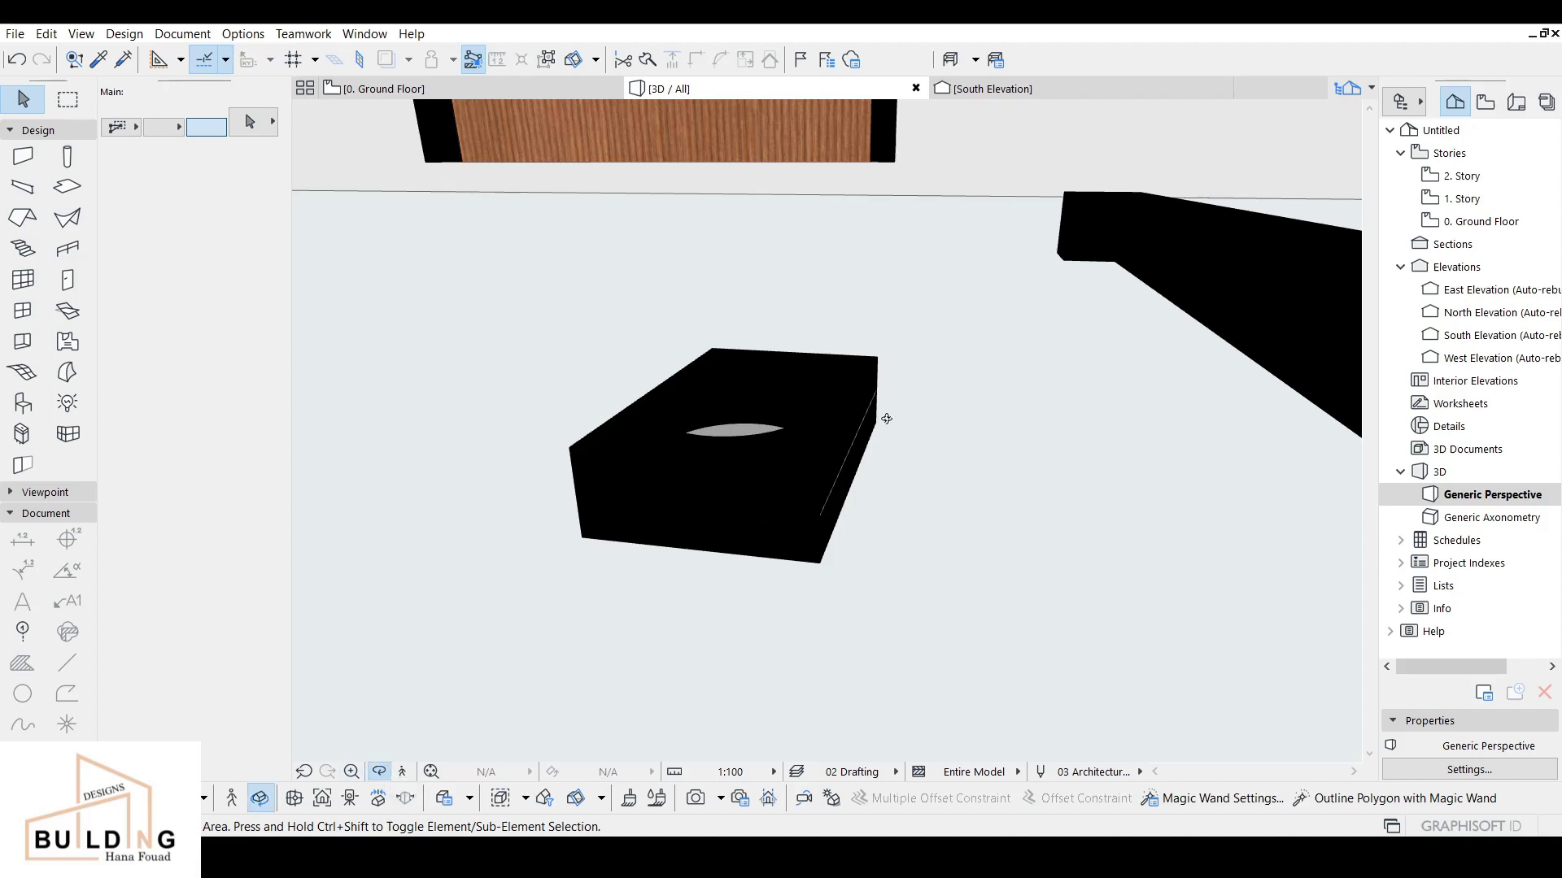
{"action": "middle_click_drag", "start_coordinate": [883, 415], "coordinate": [826, 429], "text": "shift"}
{"action": "middle_click_drag", "start_coordinate": [929, 437], "coordinate": [904, 410], "text": "shift"}
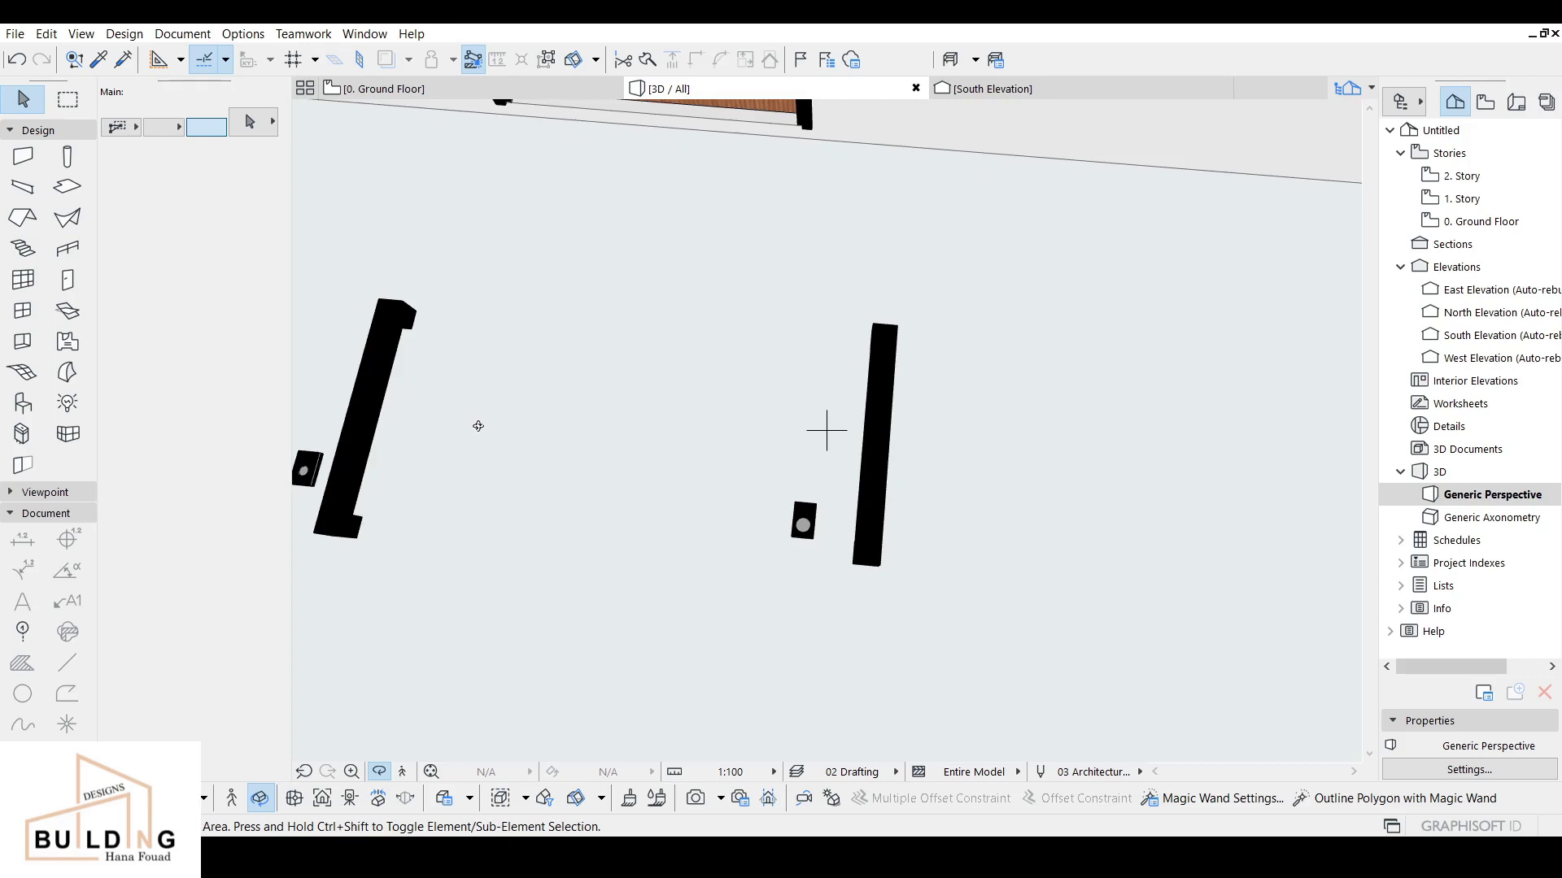
Step: On the 0. Ground Floor plan, select all the handle pieces with an area outline
{"action": "left_click", "coordinate": [488, 92]}
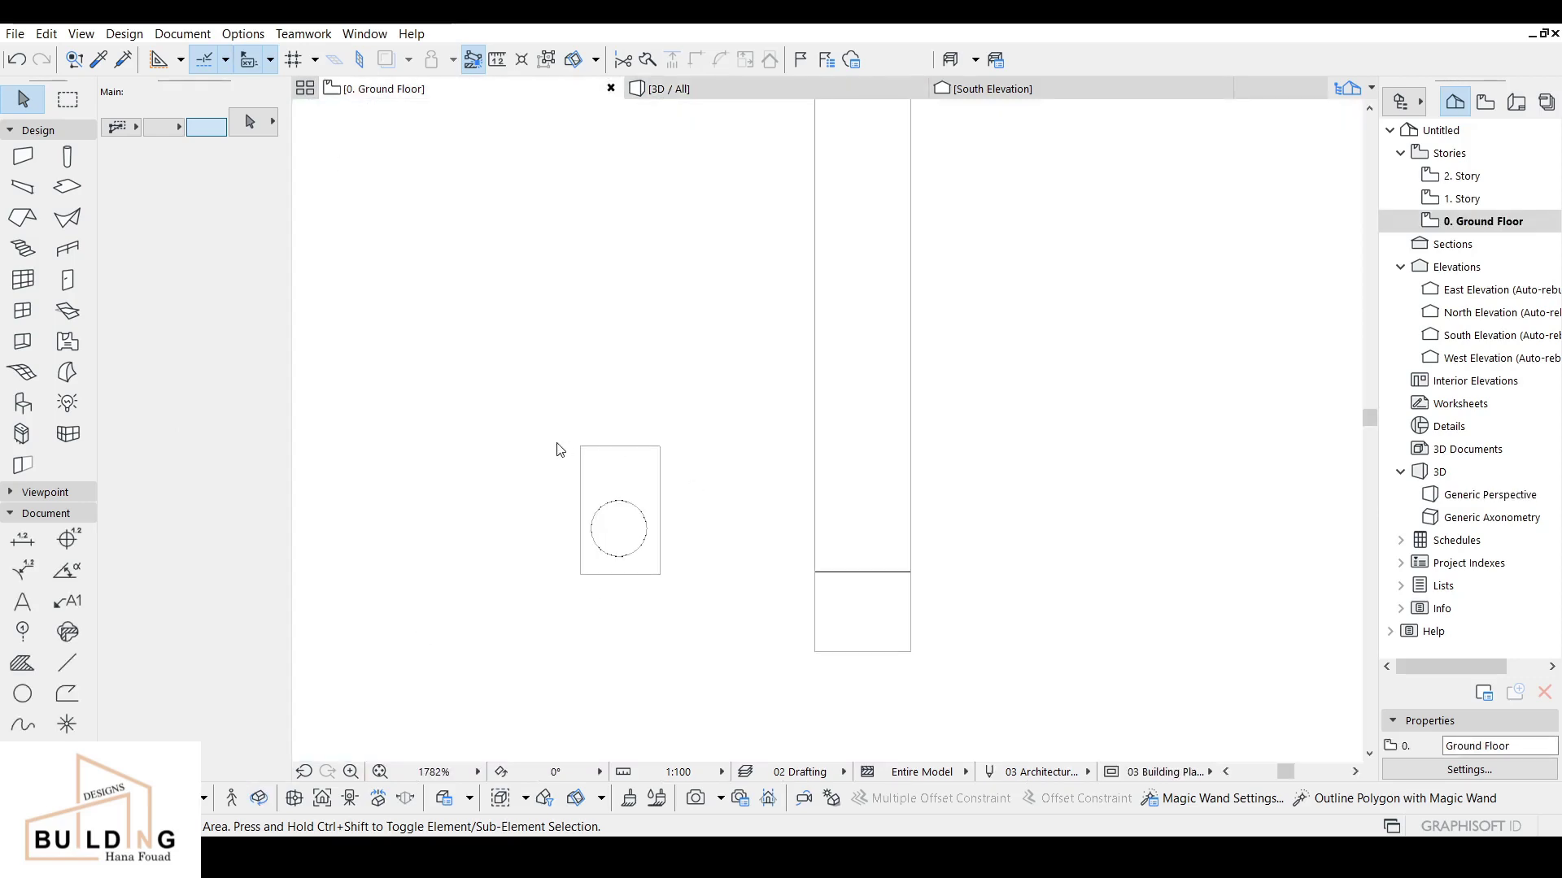
{"action": "scroll", "coordinate": [593, 452], "scroll_direction": "down", "scroll_amount": 2}
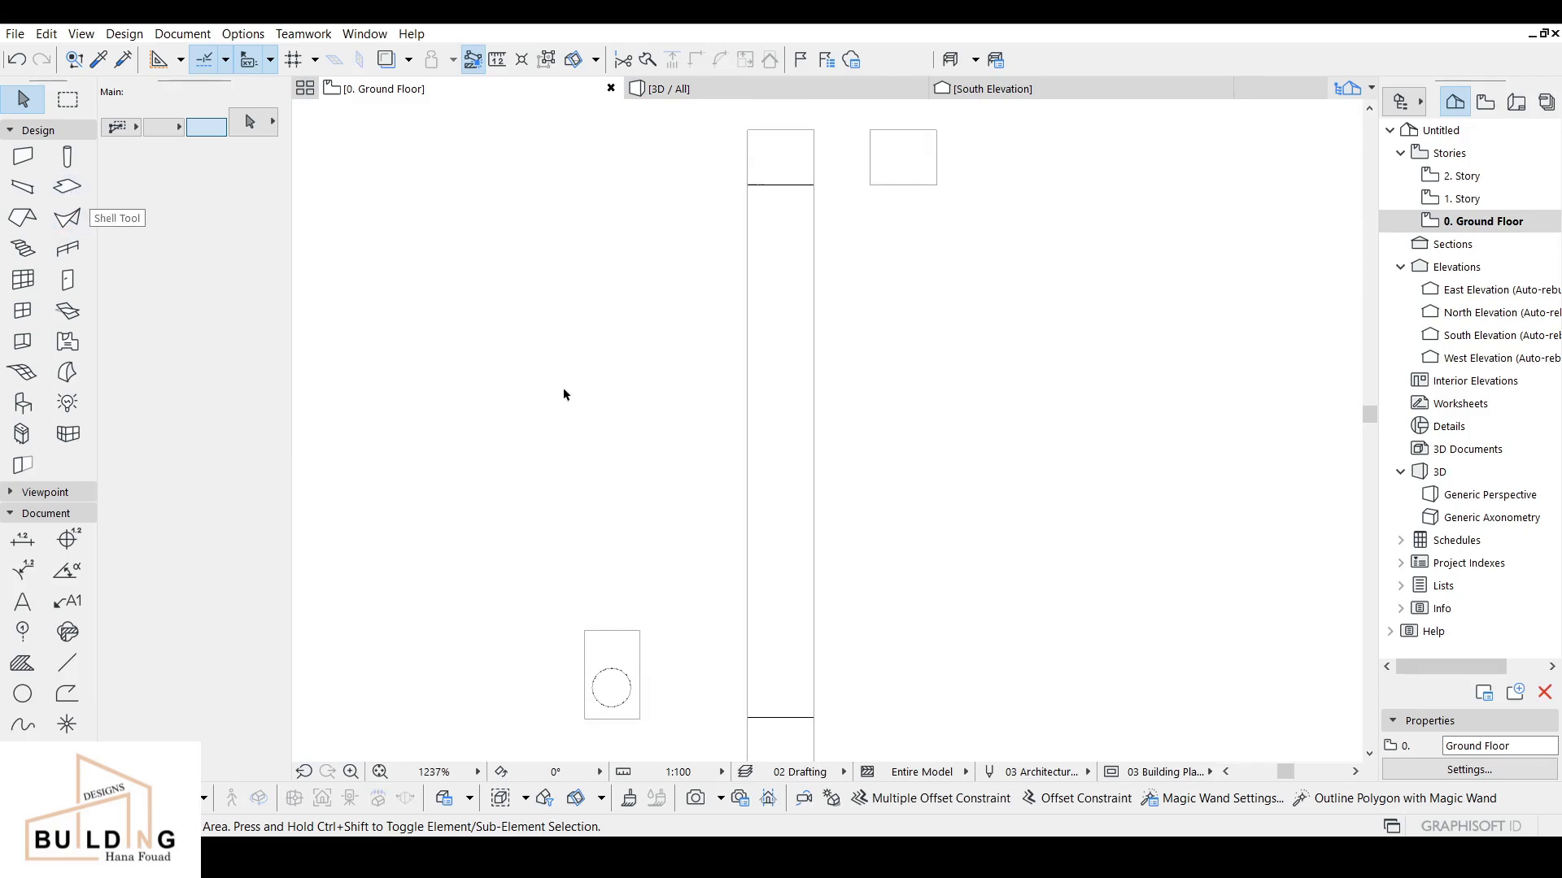
{"action": "scroll", "coordinate": [738, 407], "scroll_direction": "down", "scroll_amount": 2}
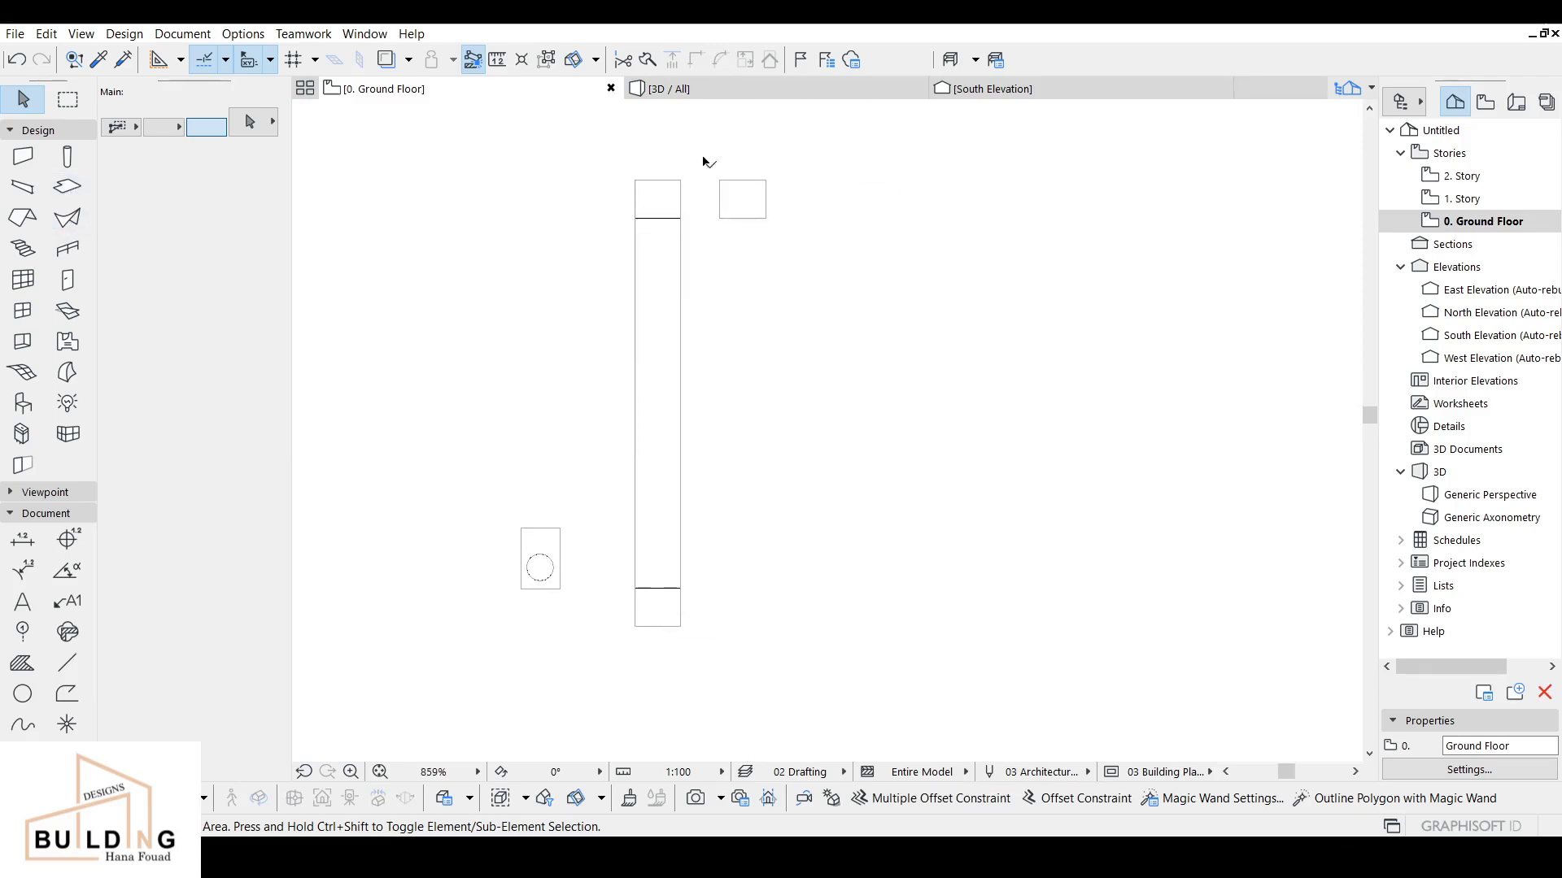
{"action": "left_click", "coordinate": [703, 157]}
{"action": "left_click", "coordinate": [702, 663]}
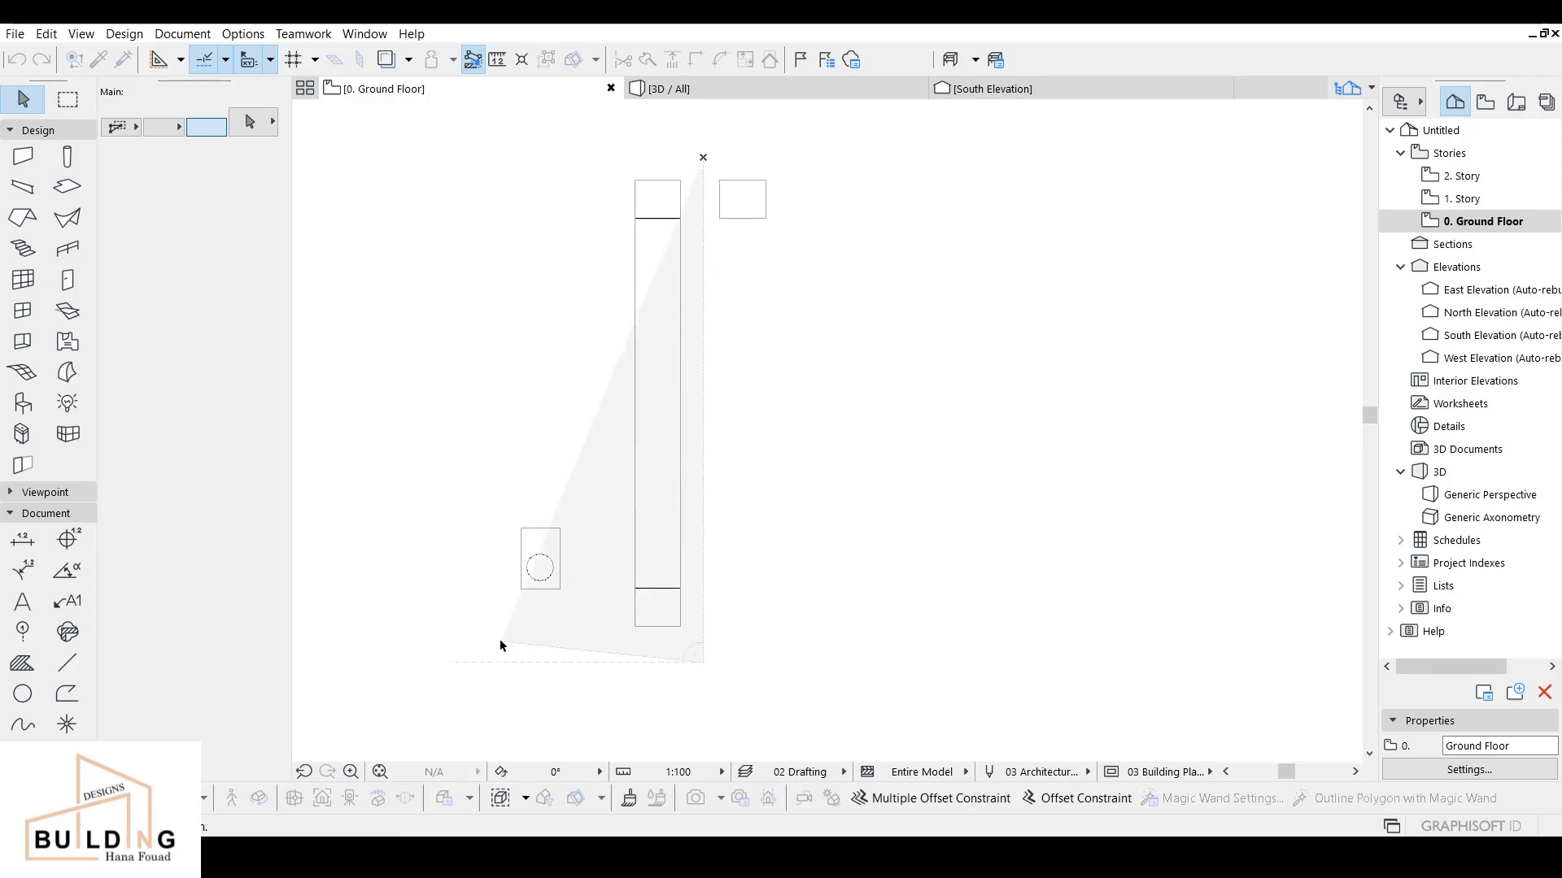
{"action": "left_click", "coordinate": [476, 662]}
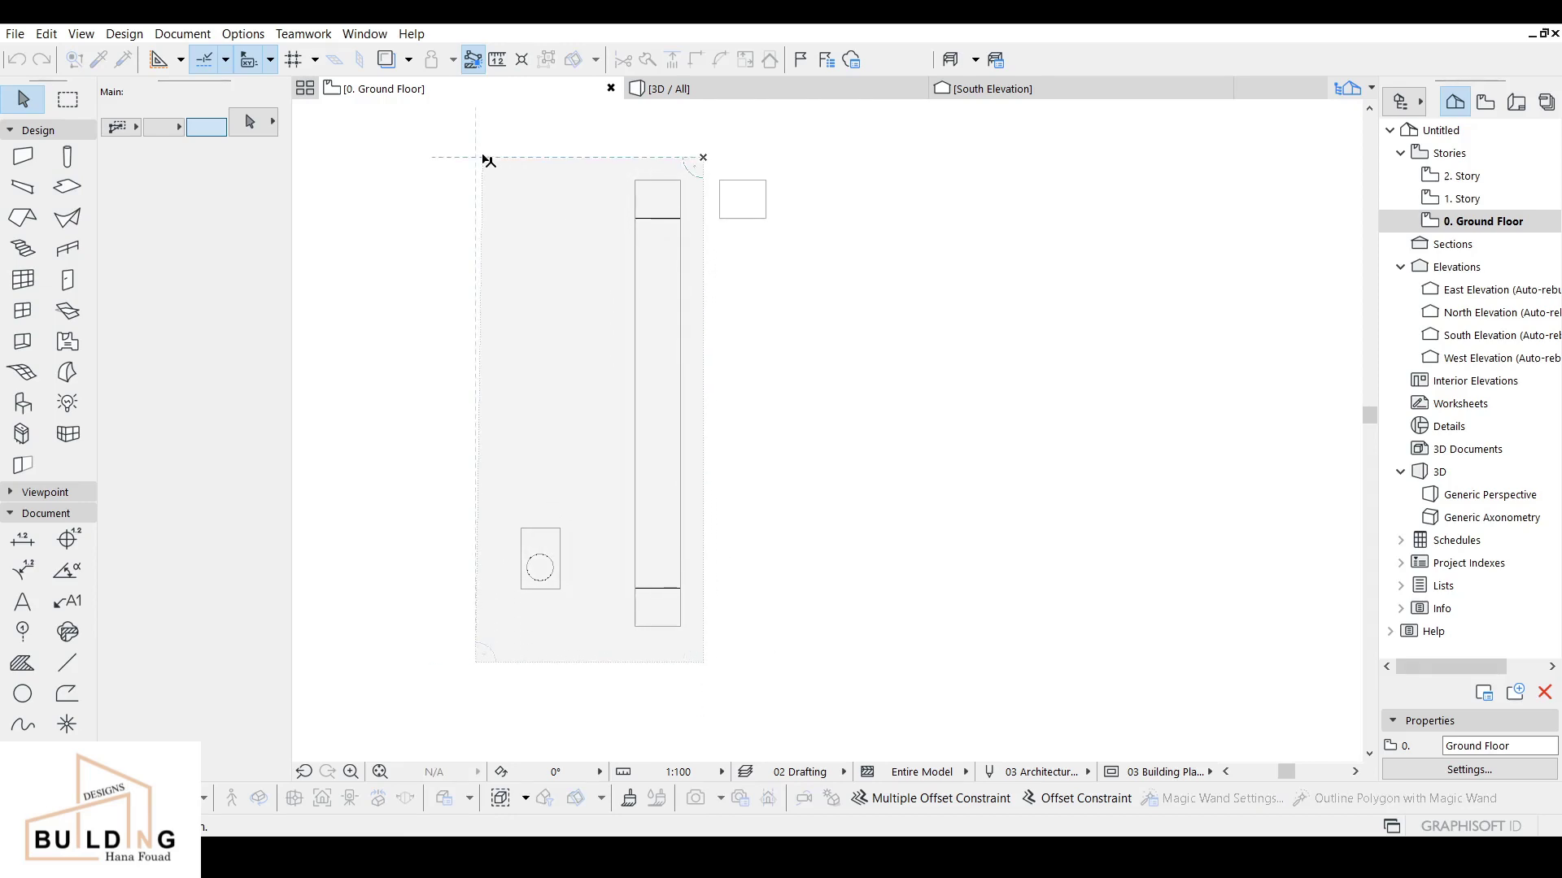
{"action": "right_click", "coordinate": [484, 158]}
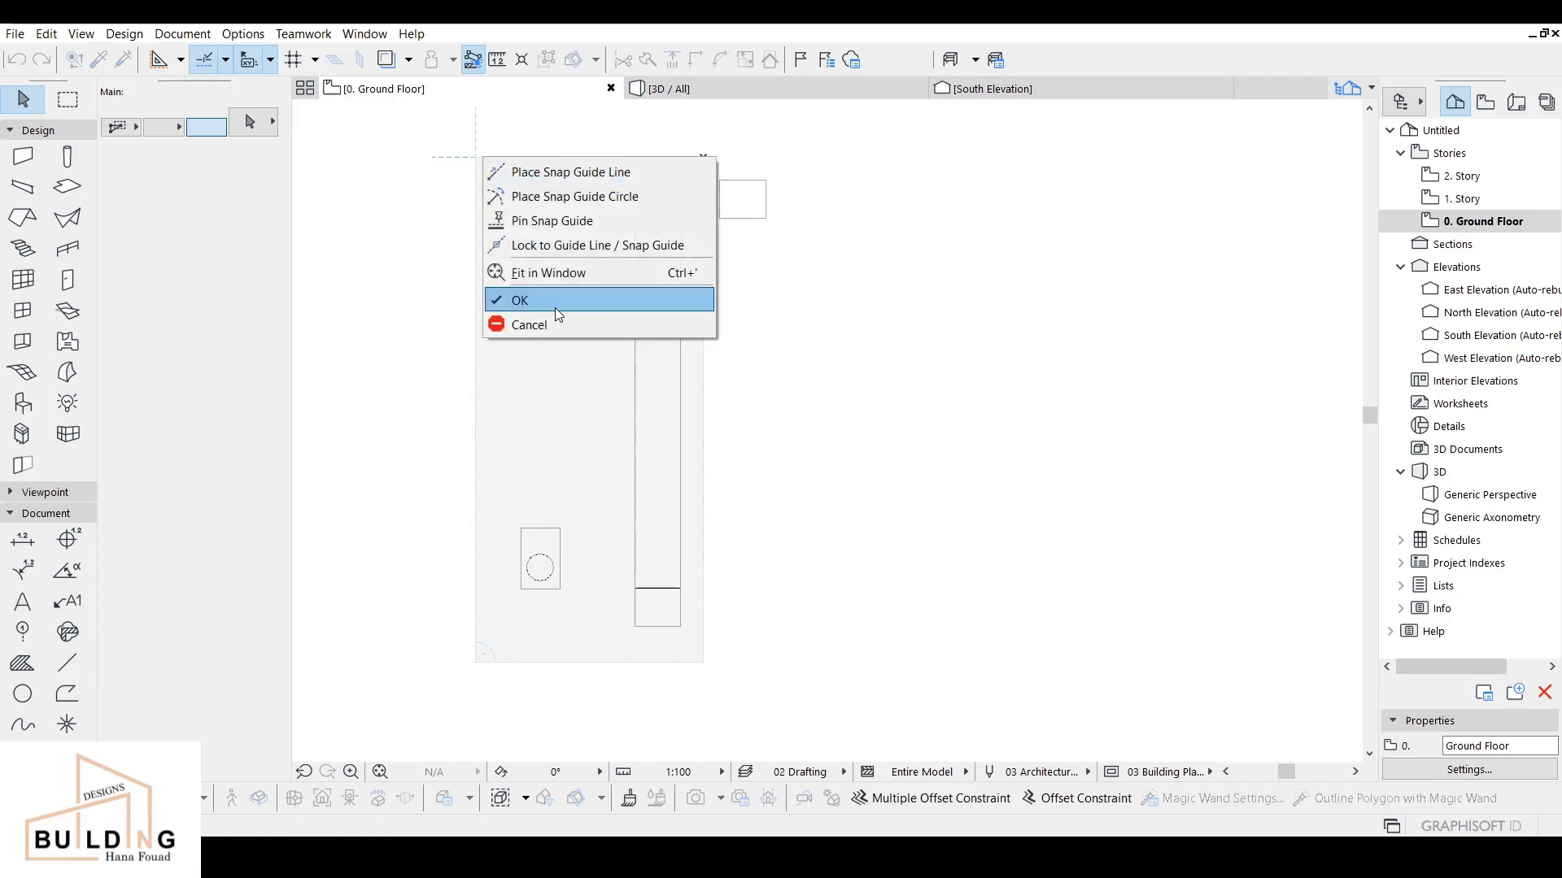
{"action": "left_click", "coordinate": [555, 308]}
Step: Save the selection as custom handle Handle 2 in the Embedded Library
{"action": "left_click", "coordinate": [17, 33]}
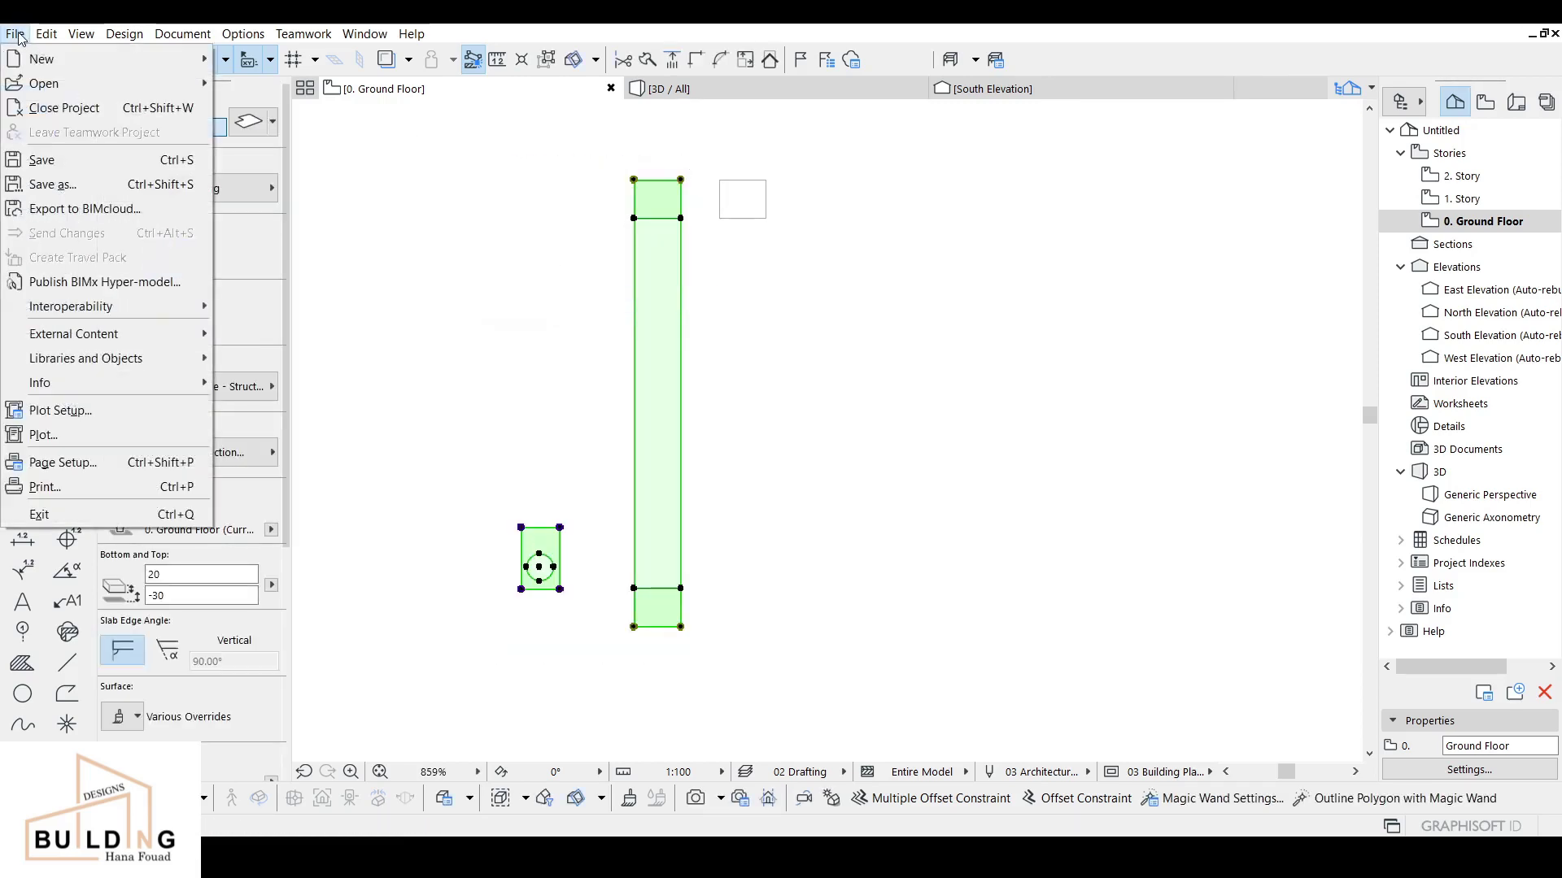
{"action": "mouse_move", "coordinate": [85, 359]}
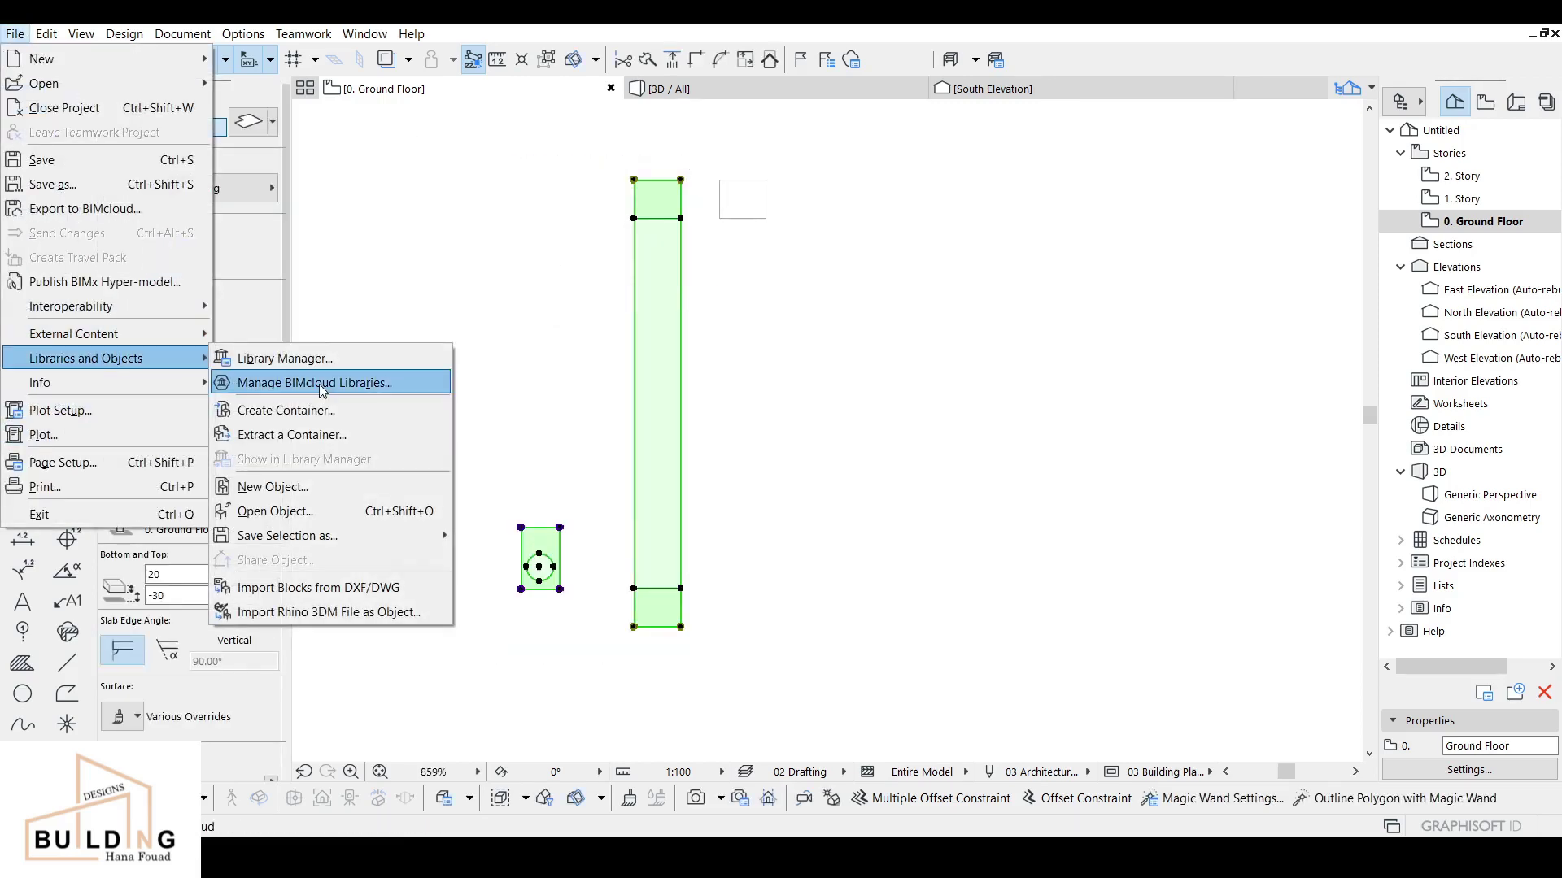
{"action": "mouse_move", "coordinate": [335, 533]}
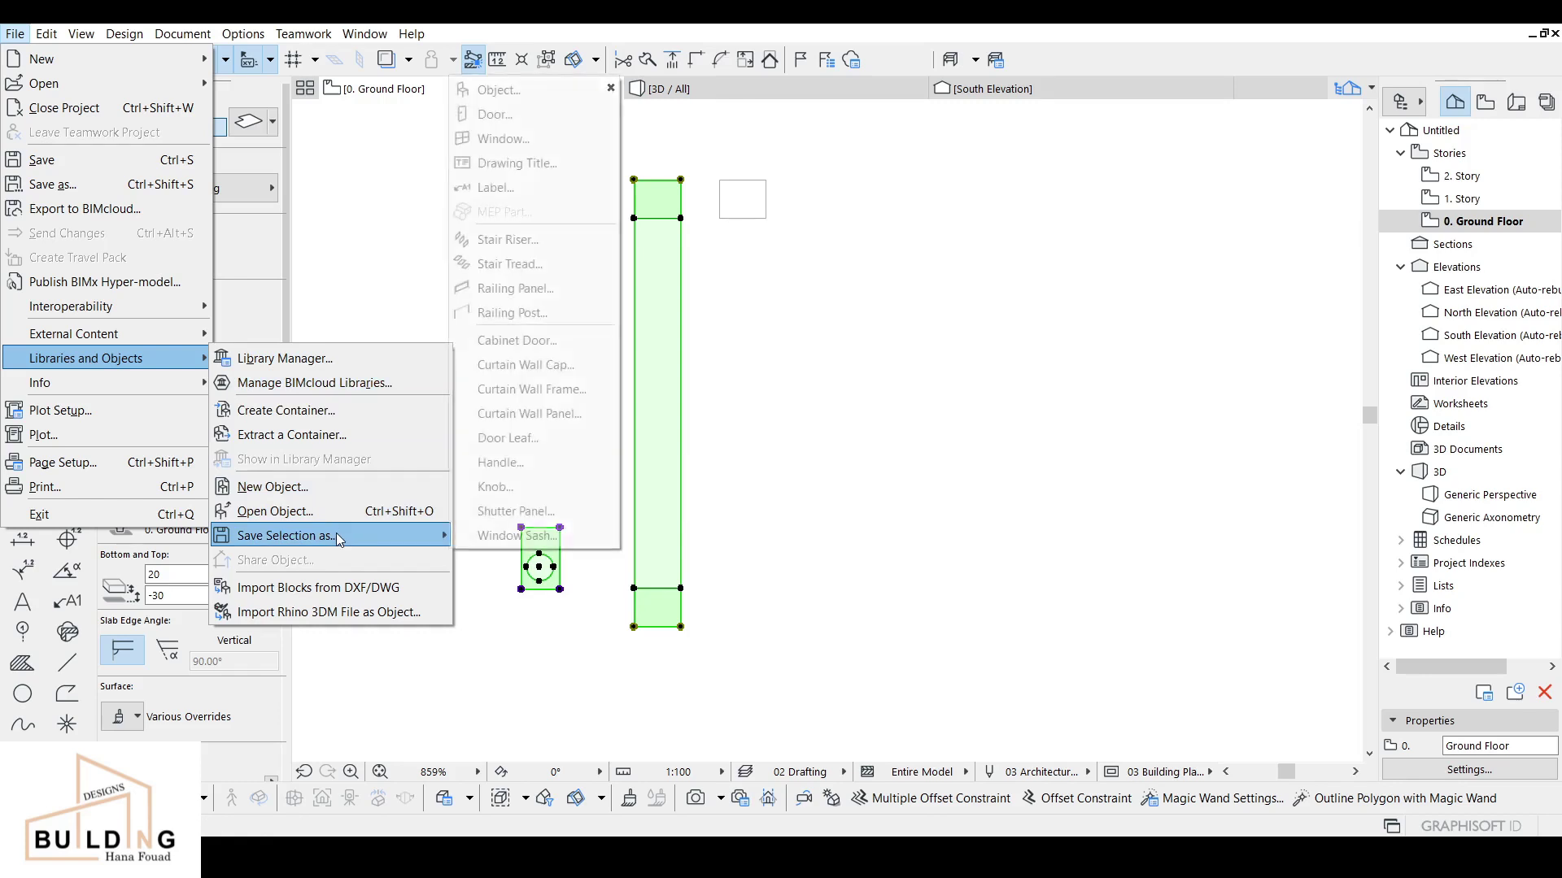
{"action": "left_click", "coordinate": [500, 462]}
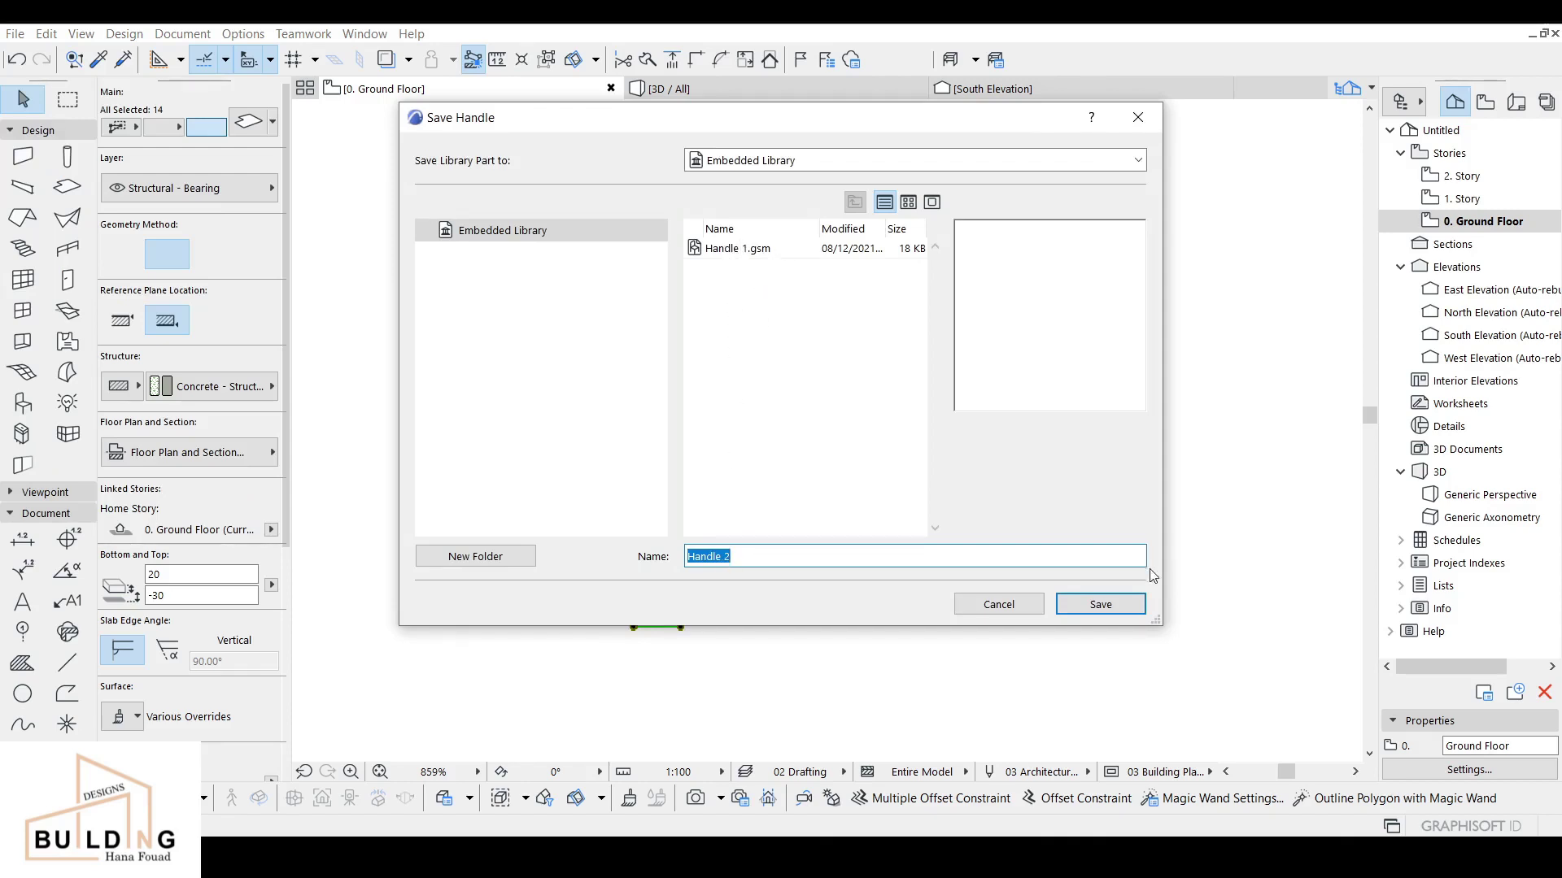
{"action": "left_click", "coordinate": [1101, 605]}
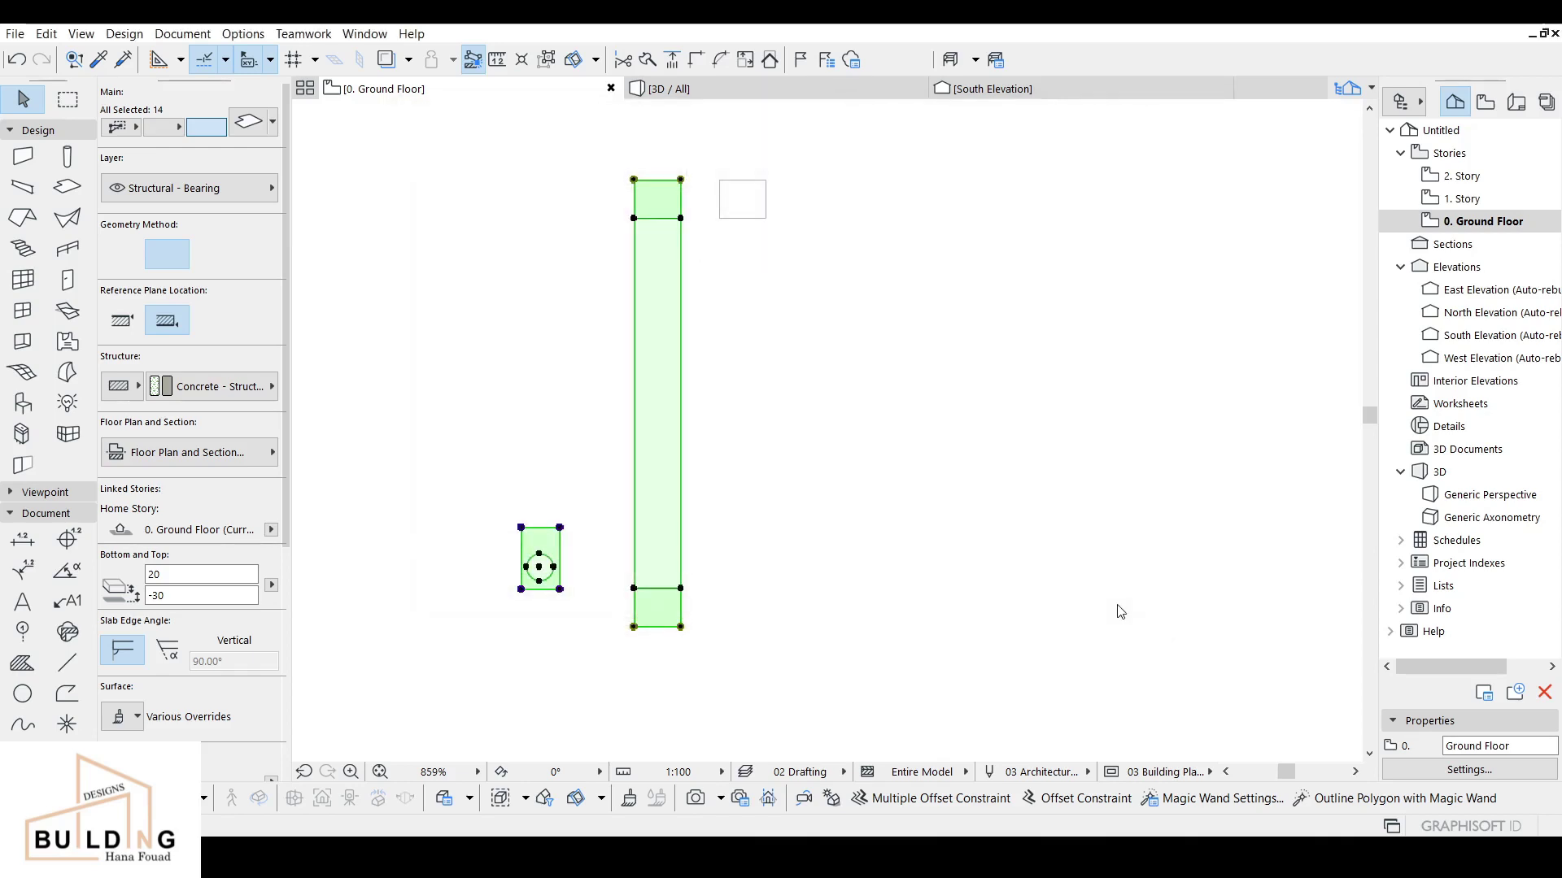
{"action": "left_click", "coordinate": [933, 339]}
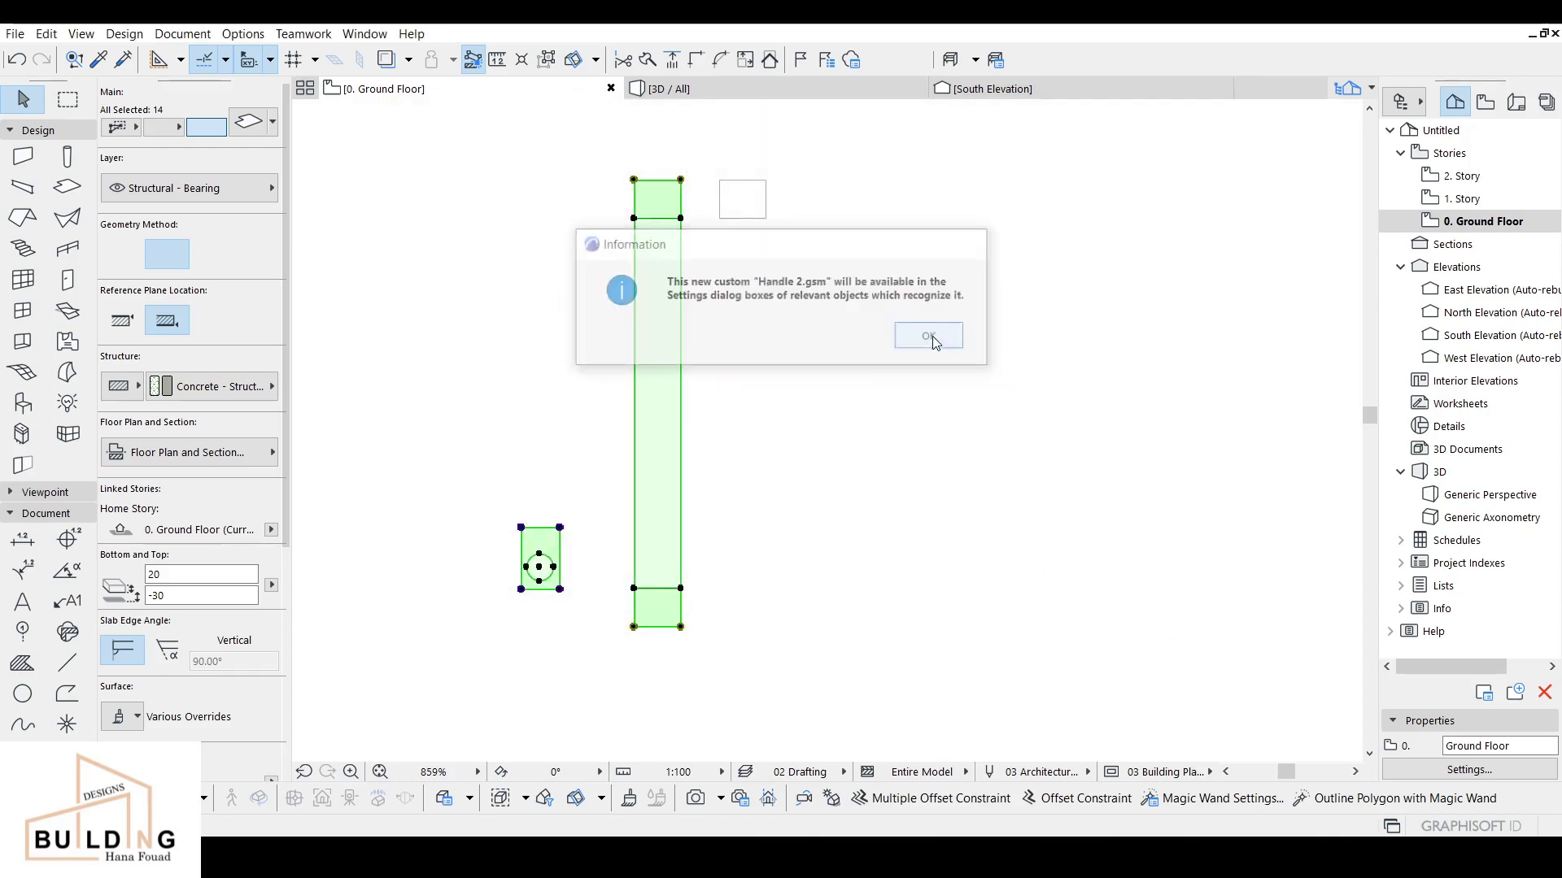
{"action": "scroll", "coordinate": [930, 340], "scroll_direction": "down", "scroll_amount": 5}
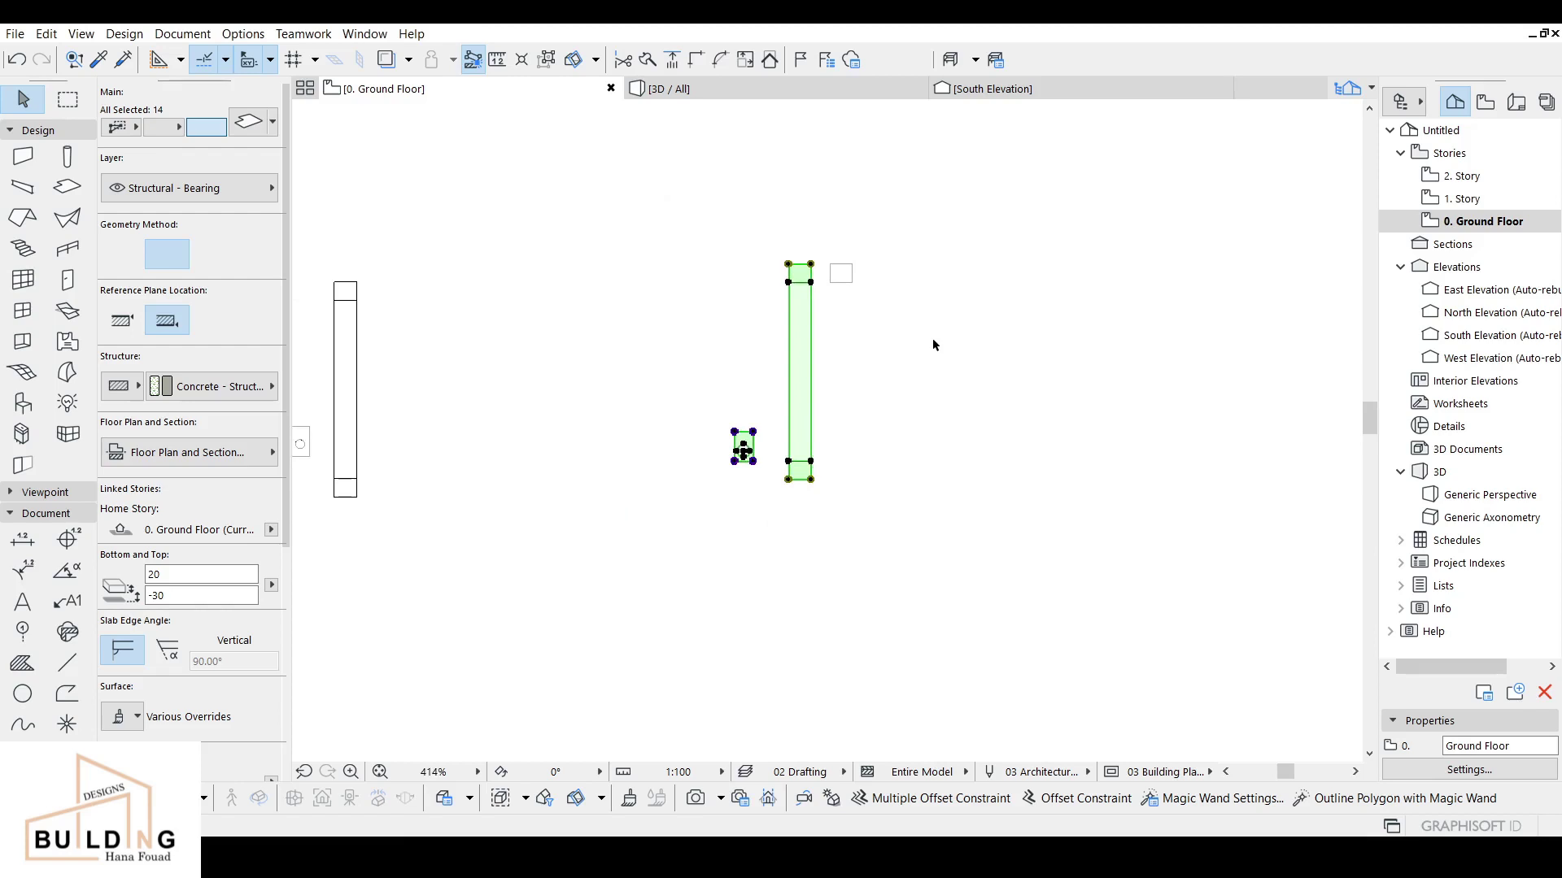
{"action": "middle_click_drag", "start_coordinate": [867, 351], "coordinate": [732, 481]}
Step: Make hinged Door 24, 1600 wide by 2500 high, the default door and expand its settings
{"action": "left_click", "coordinate": [545, 363]}
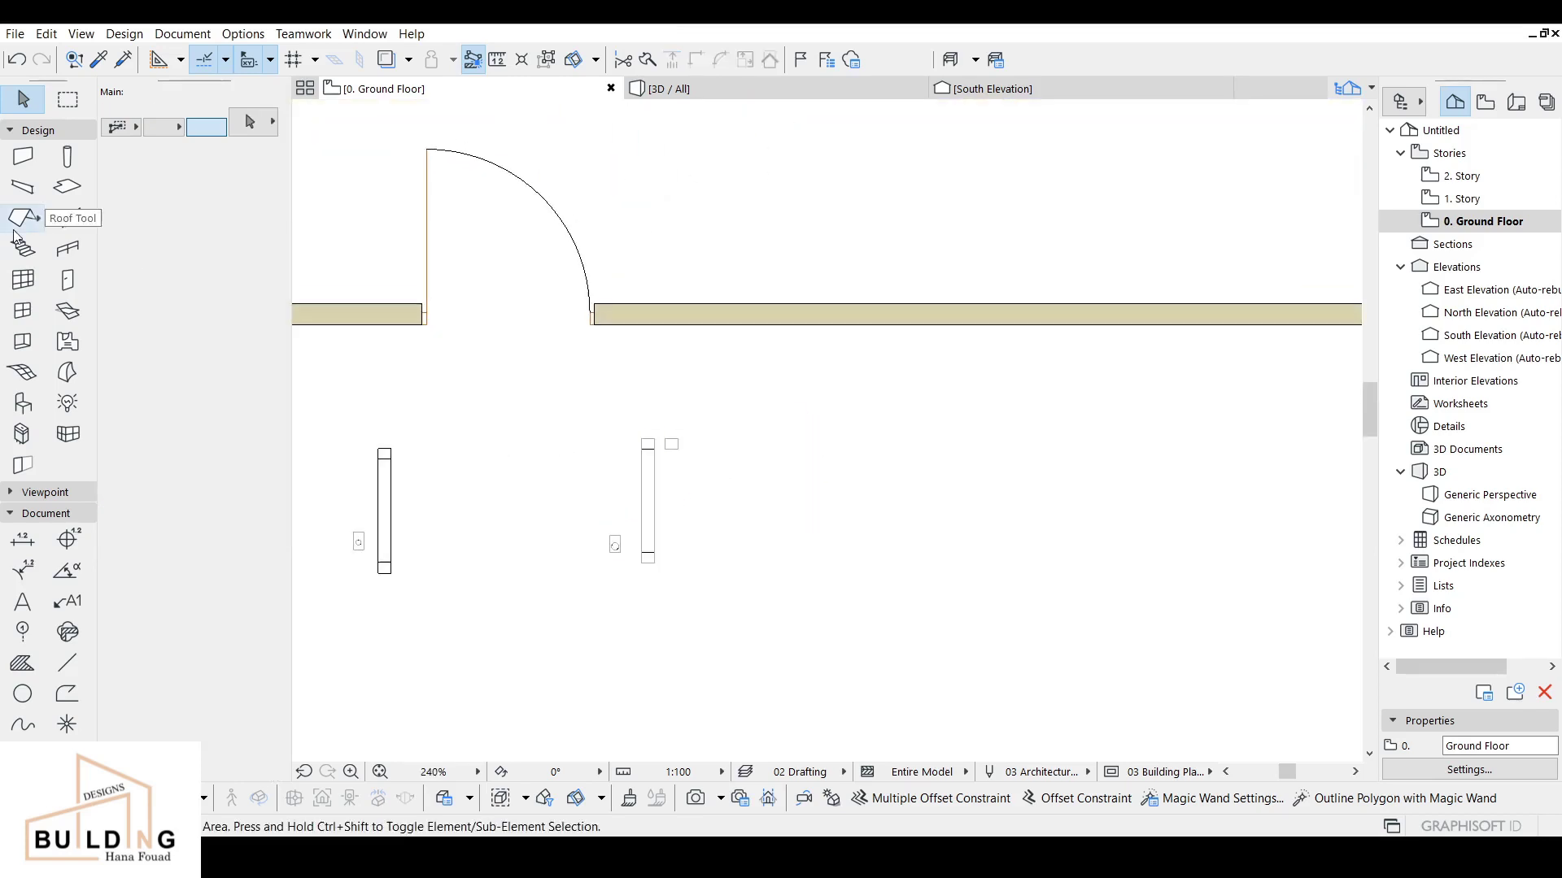
{"action": "left_click", "coordinate": [67, 282]}
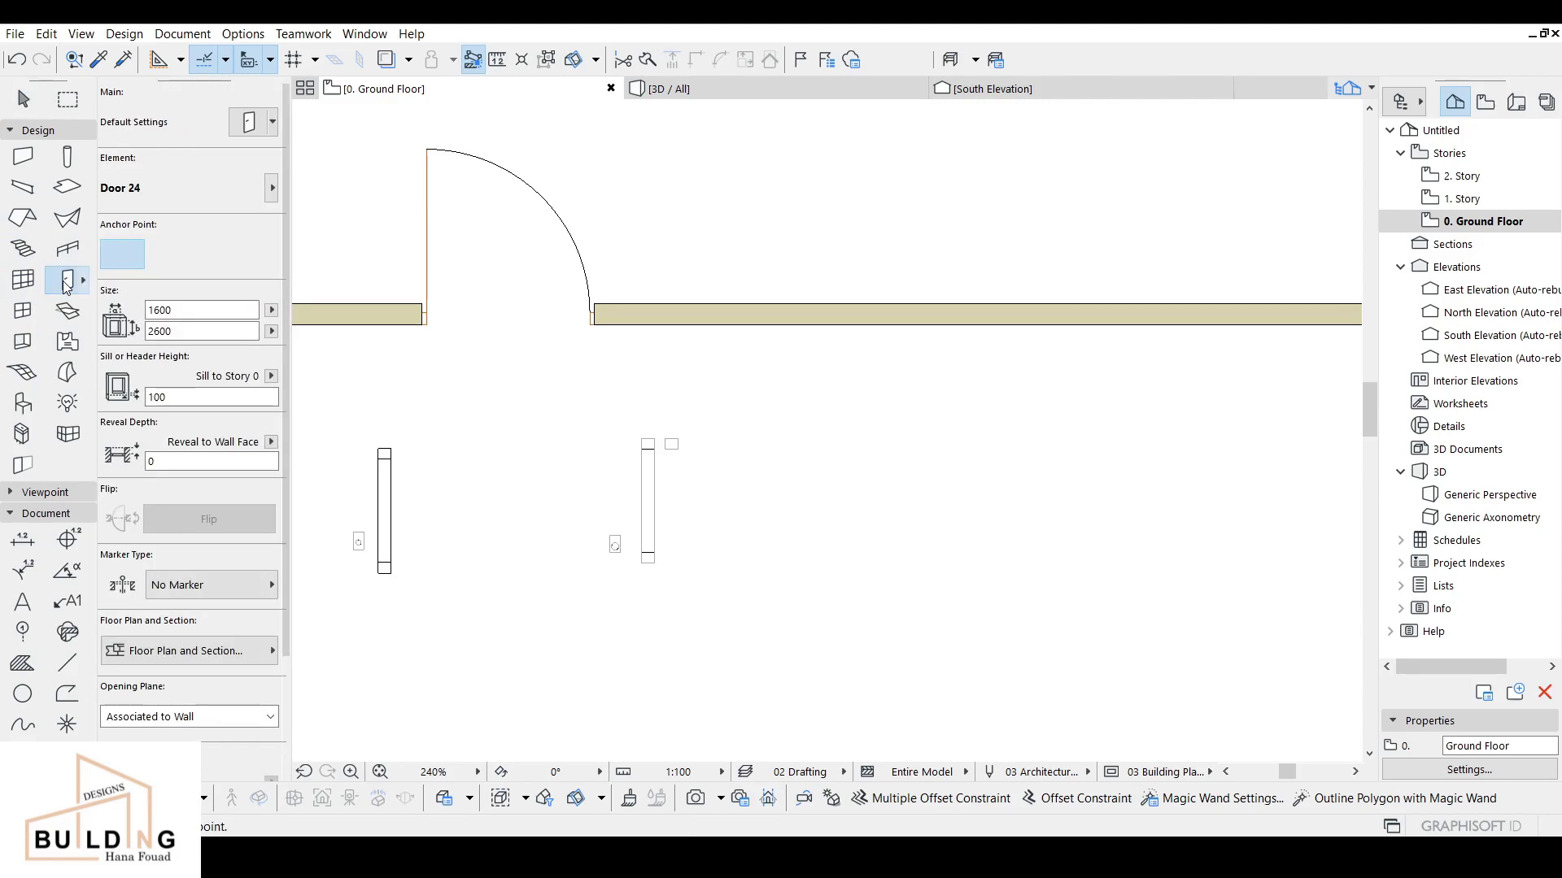
{"action": "left_click", "coordinate": [246, 124]}
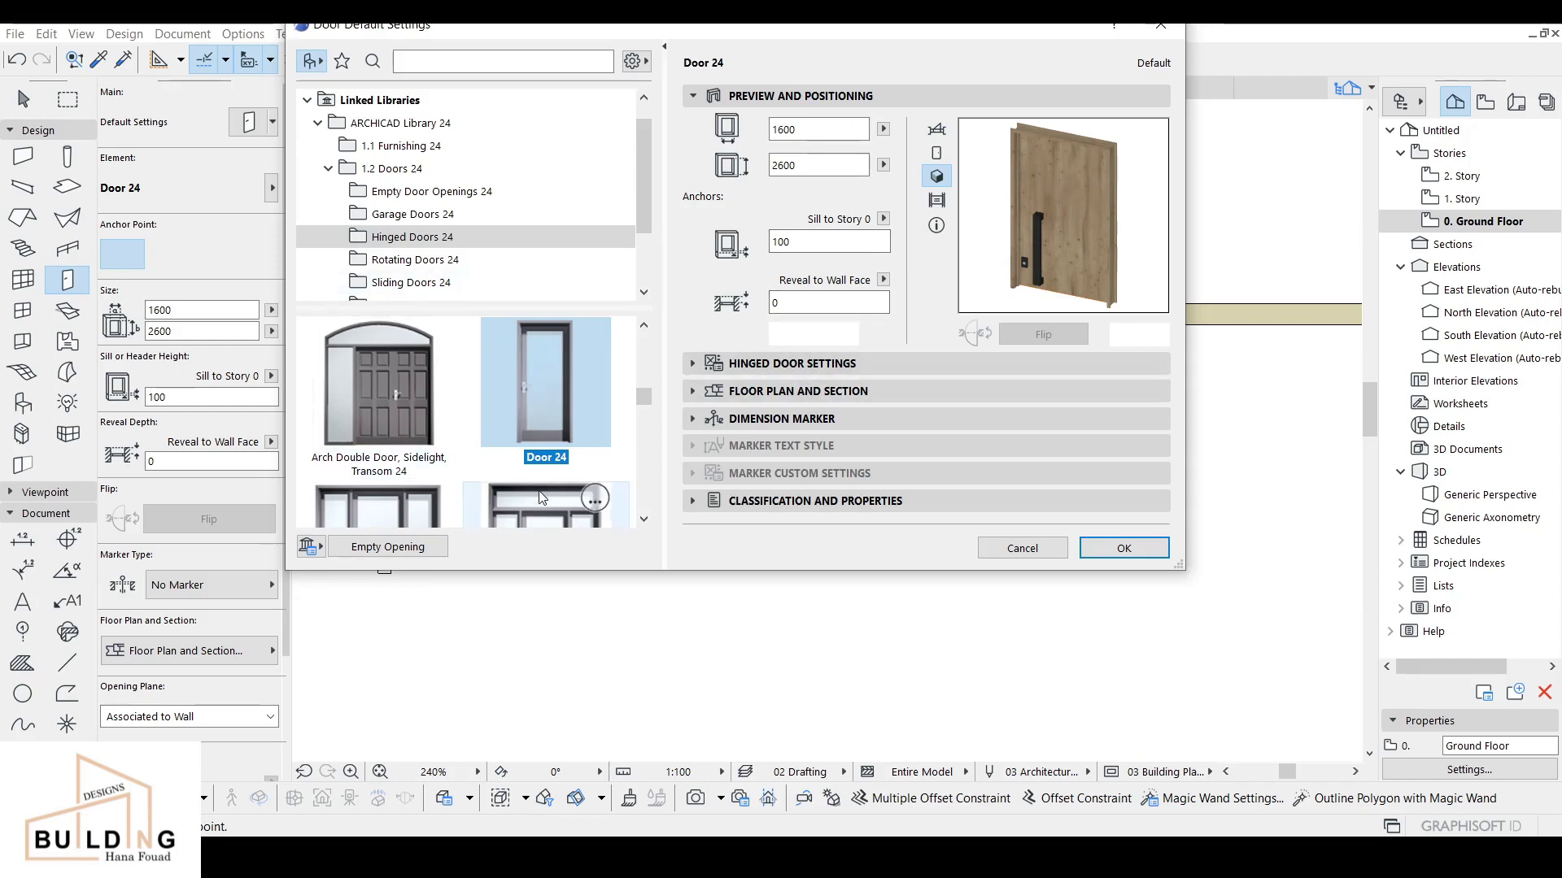
{"action": "scroll", "coordinate": [542, 498], "scroll_direction": "down", "scroll_amount": 2}
{"action": "left_click", "coordinate": [539, 445]}
{"action": "scroll", "coordinate": [570, 391], "scroll_direction": "up", "scroll_amount": 2}
{"action": "left_click", "coordinate": [575, 381]}
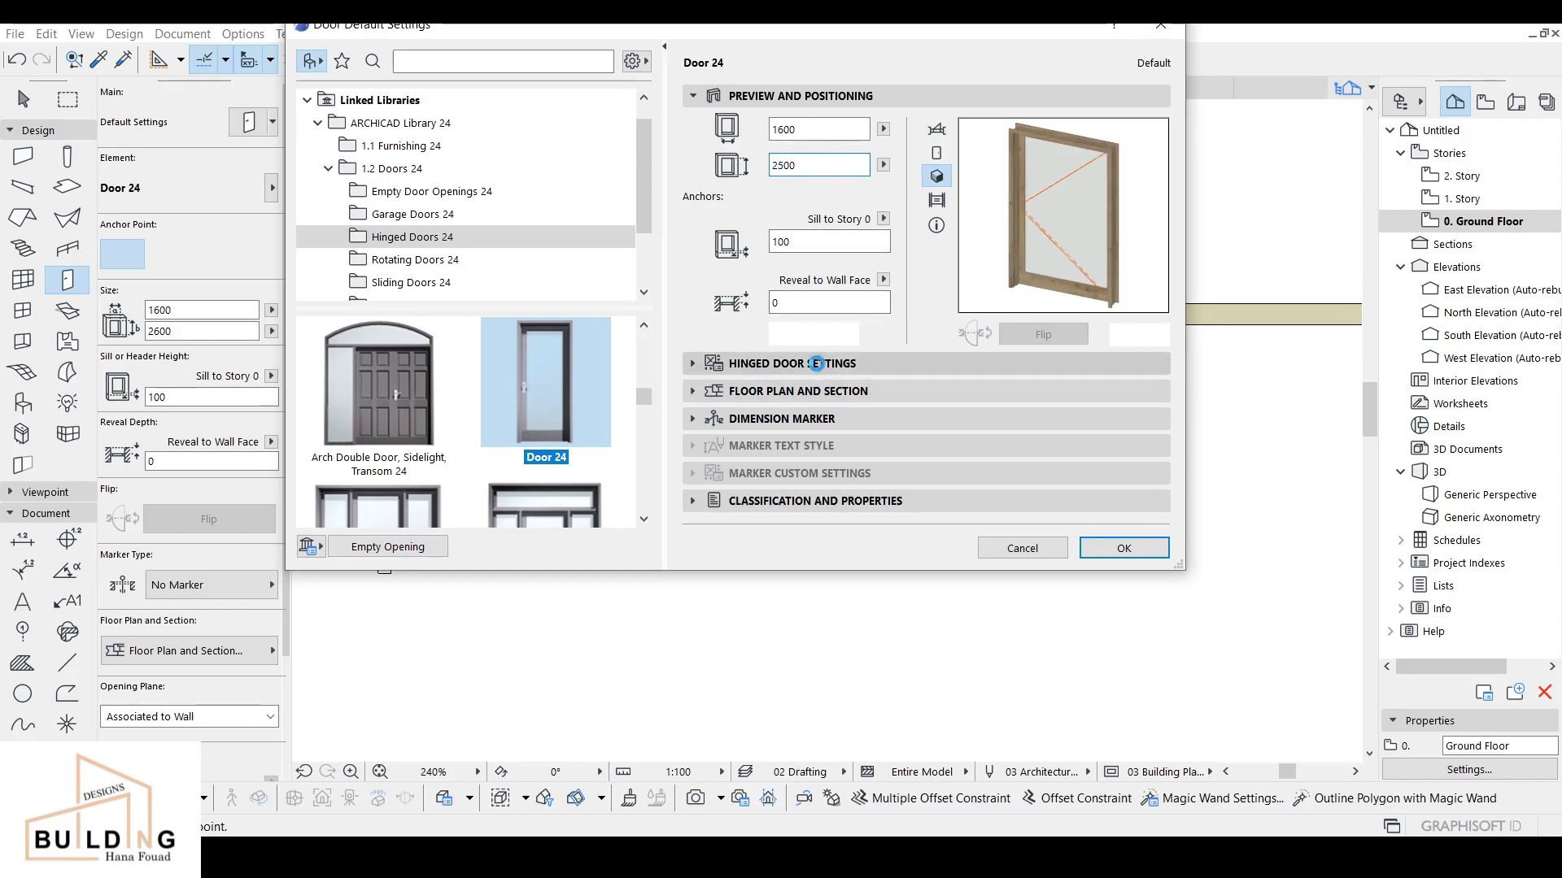
{"action": "left_click", "coordinate": [793, 363]}
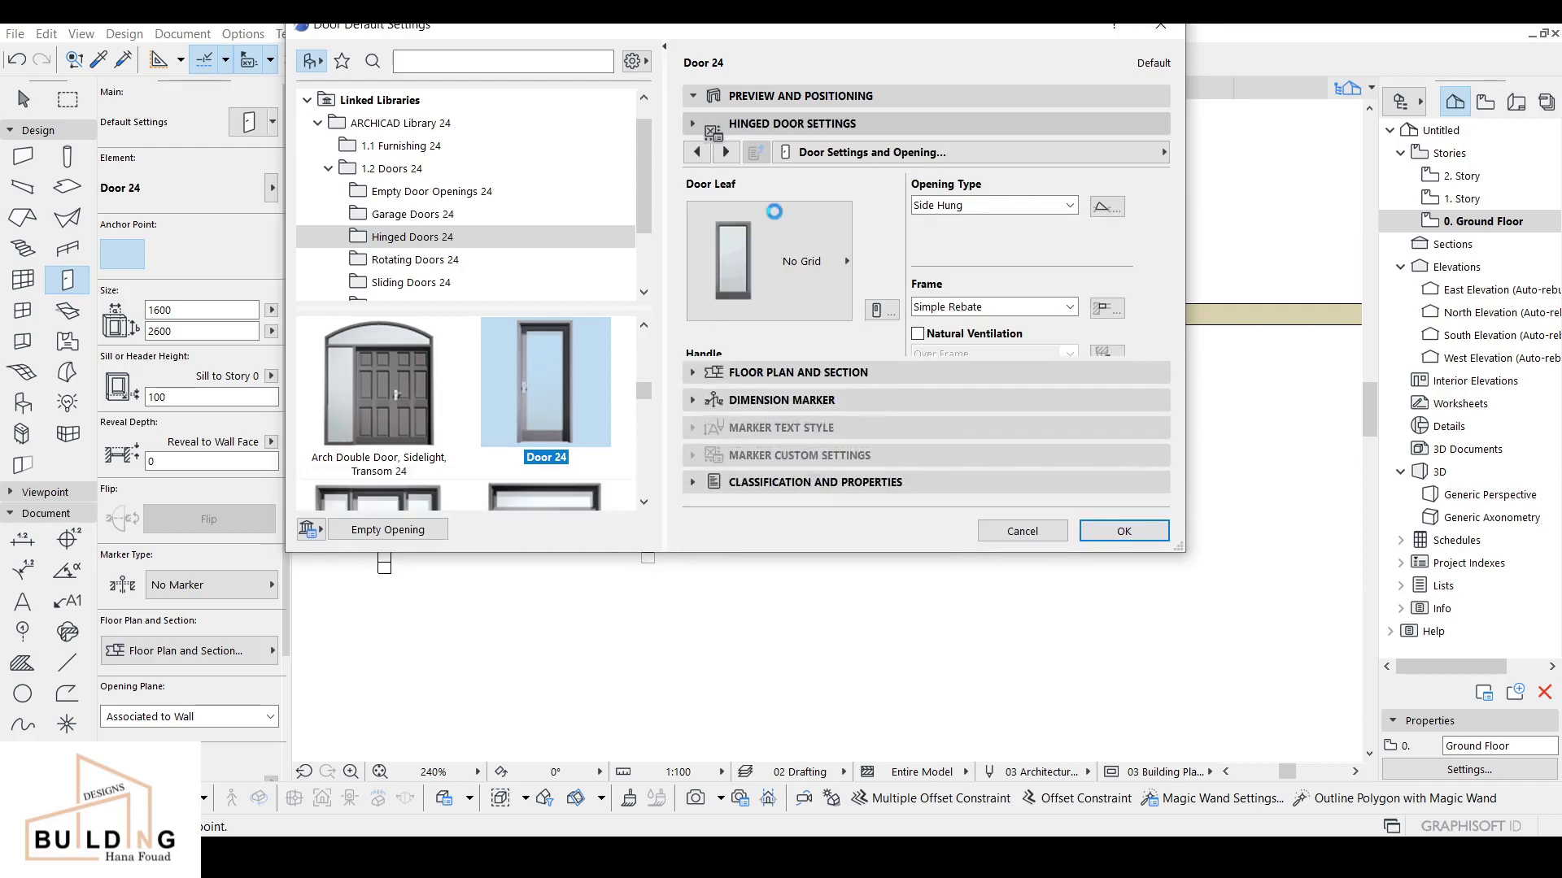
Step: Set the default door's leaf to Style 1 and its handle to Custom
{"action": "left_click", "coordinate": [815, 153]}
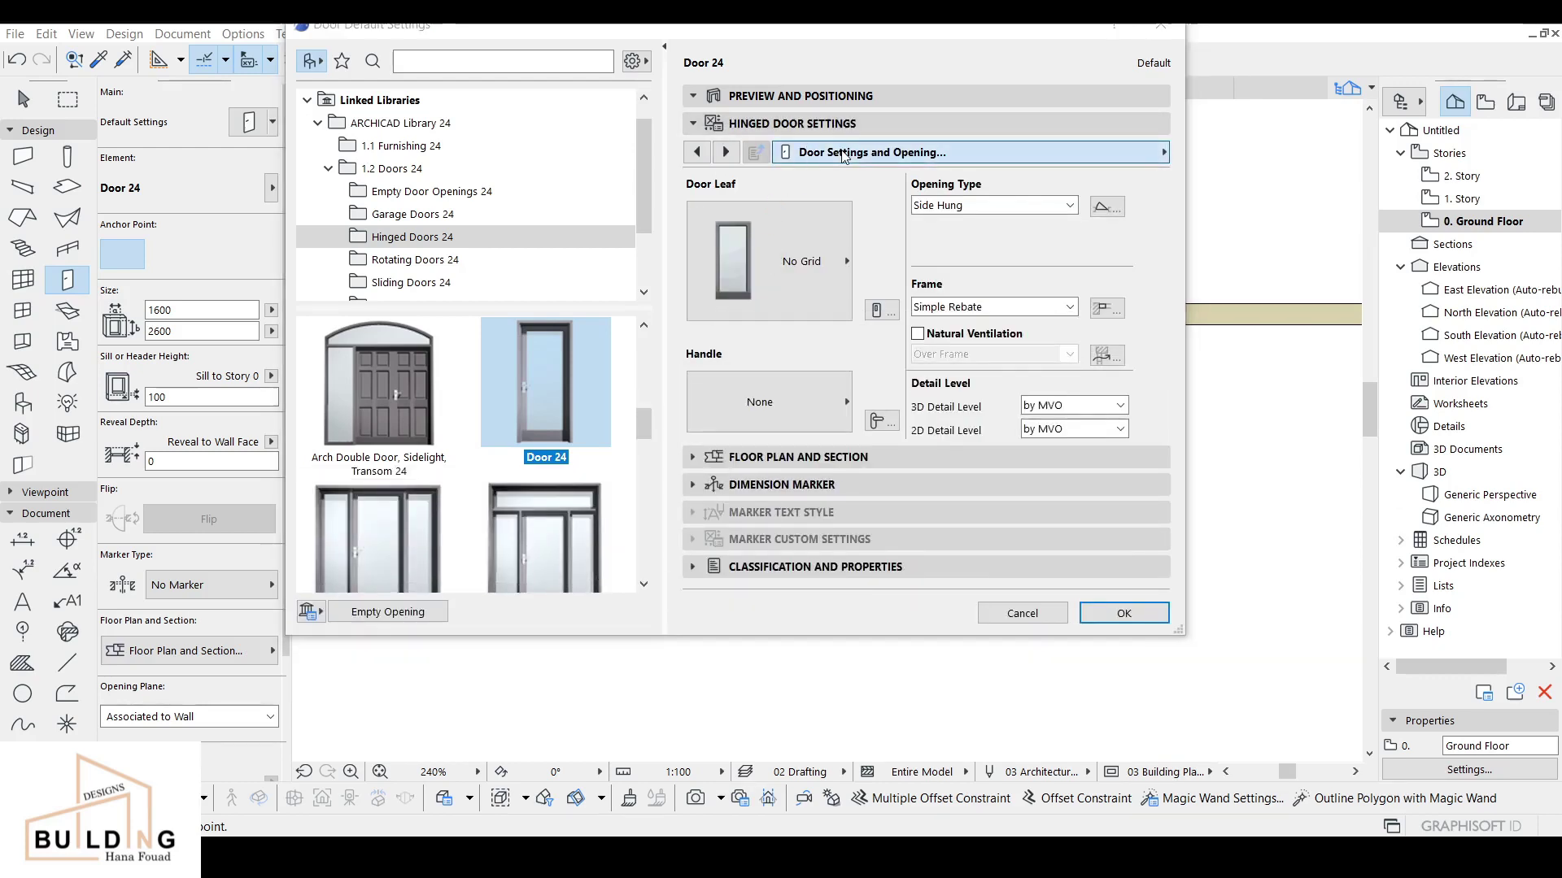
{"action": "left_click", "coordinate": [797, 253]}
{"action": "left_click", "coordinate": [797, 253]}
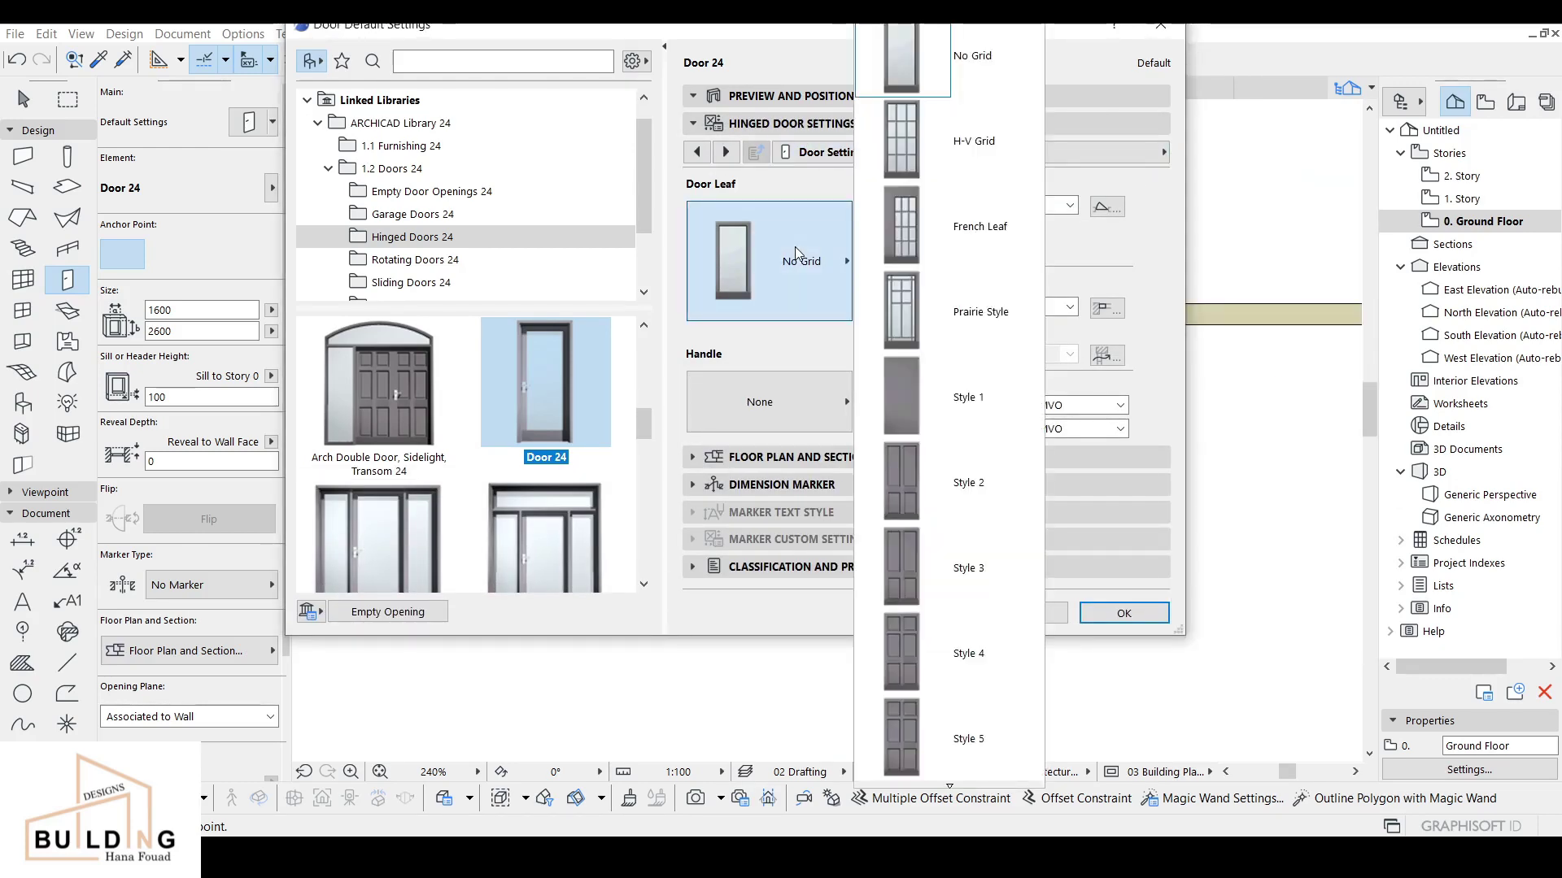
{"action": "left_click", "coordinate": [941, 418]}
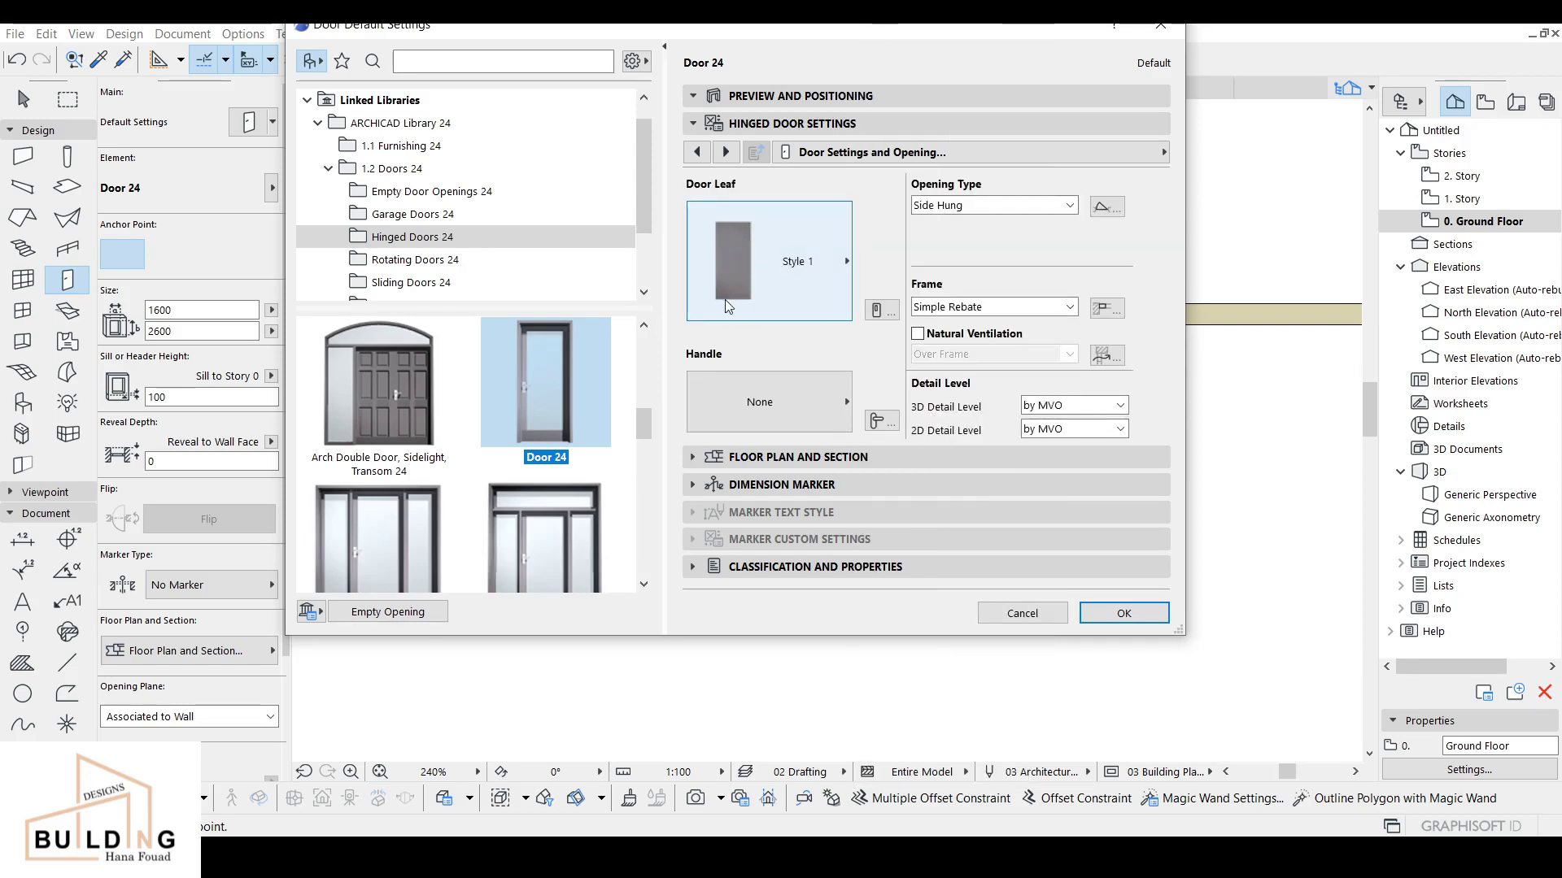
{"action": "left_click", "coordinate": [831, 416]}
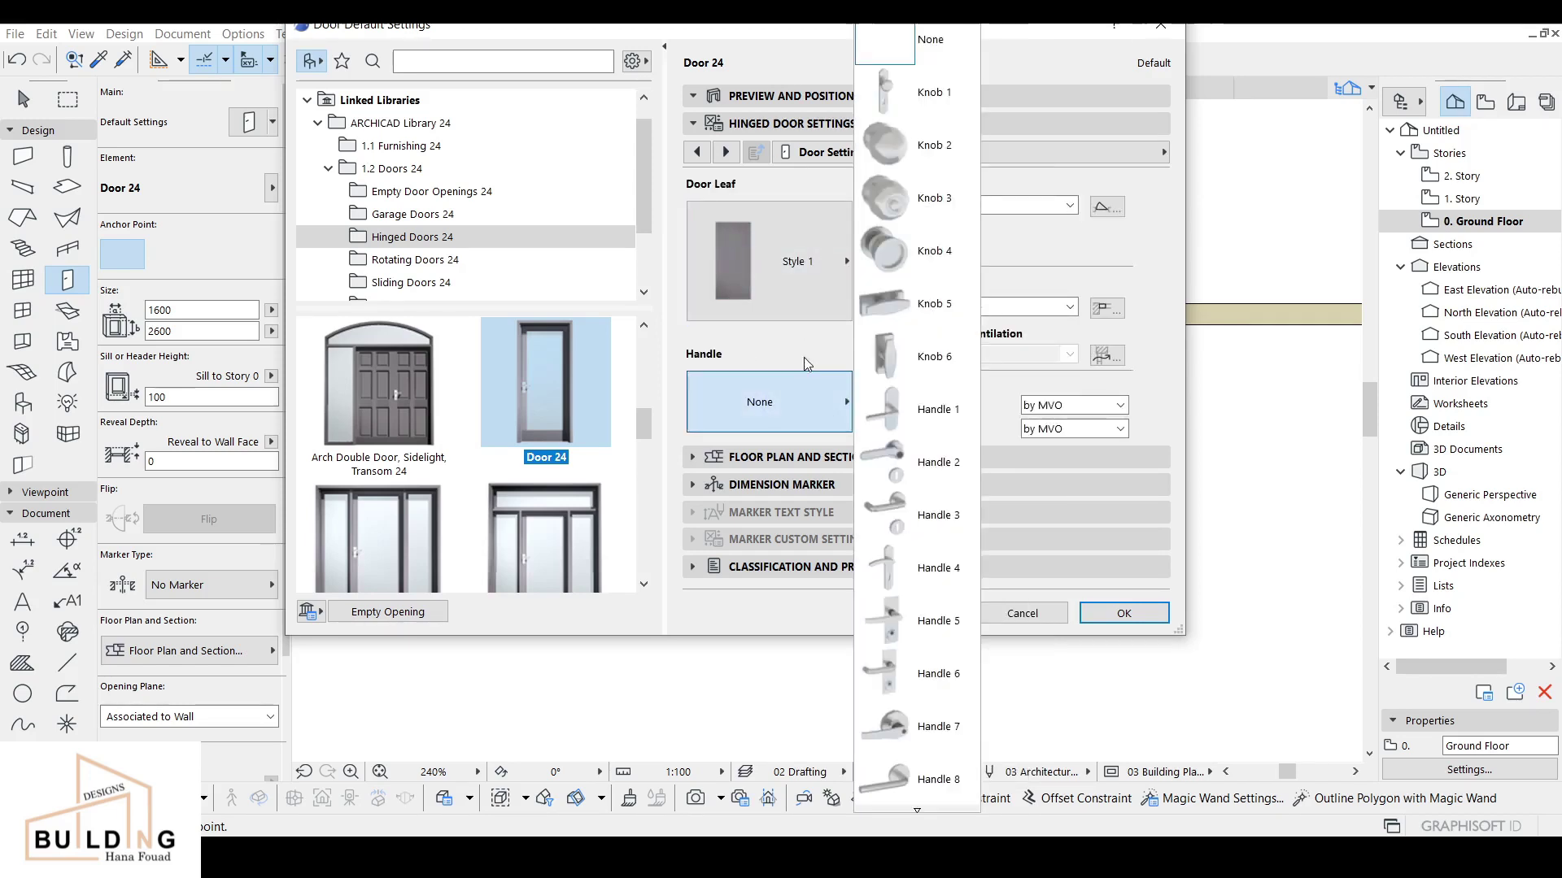
{"action": "mouse_move", "coordinate": [917, 810]}
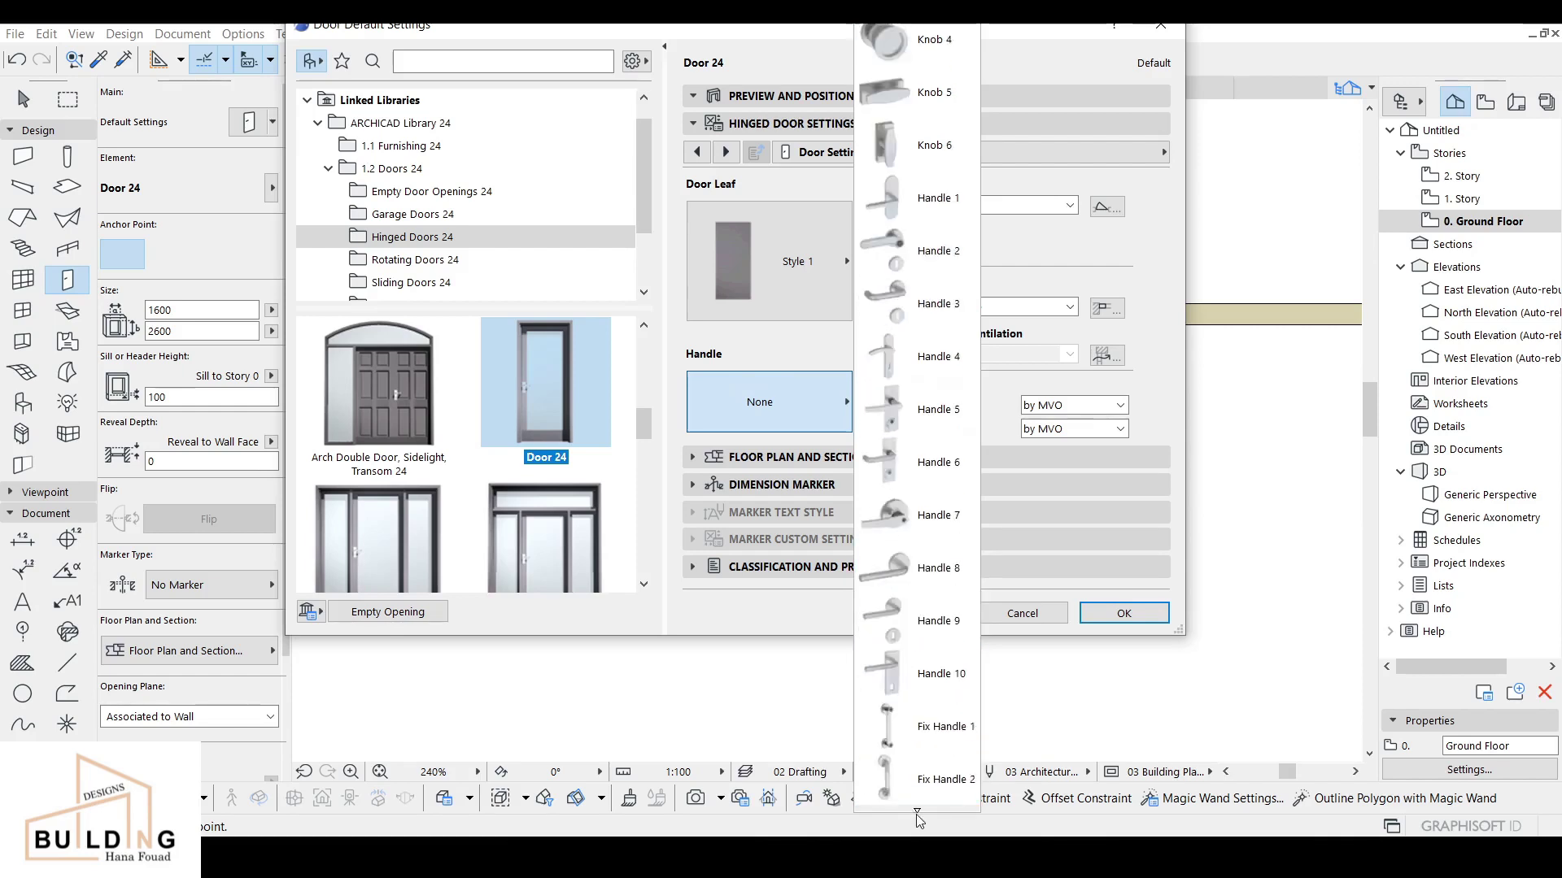
{"action": "left_click", "coordinate": [927, 723]}
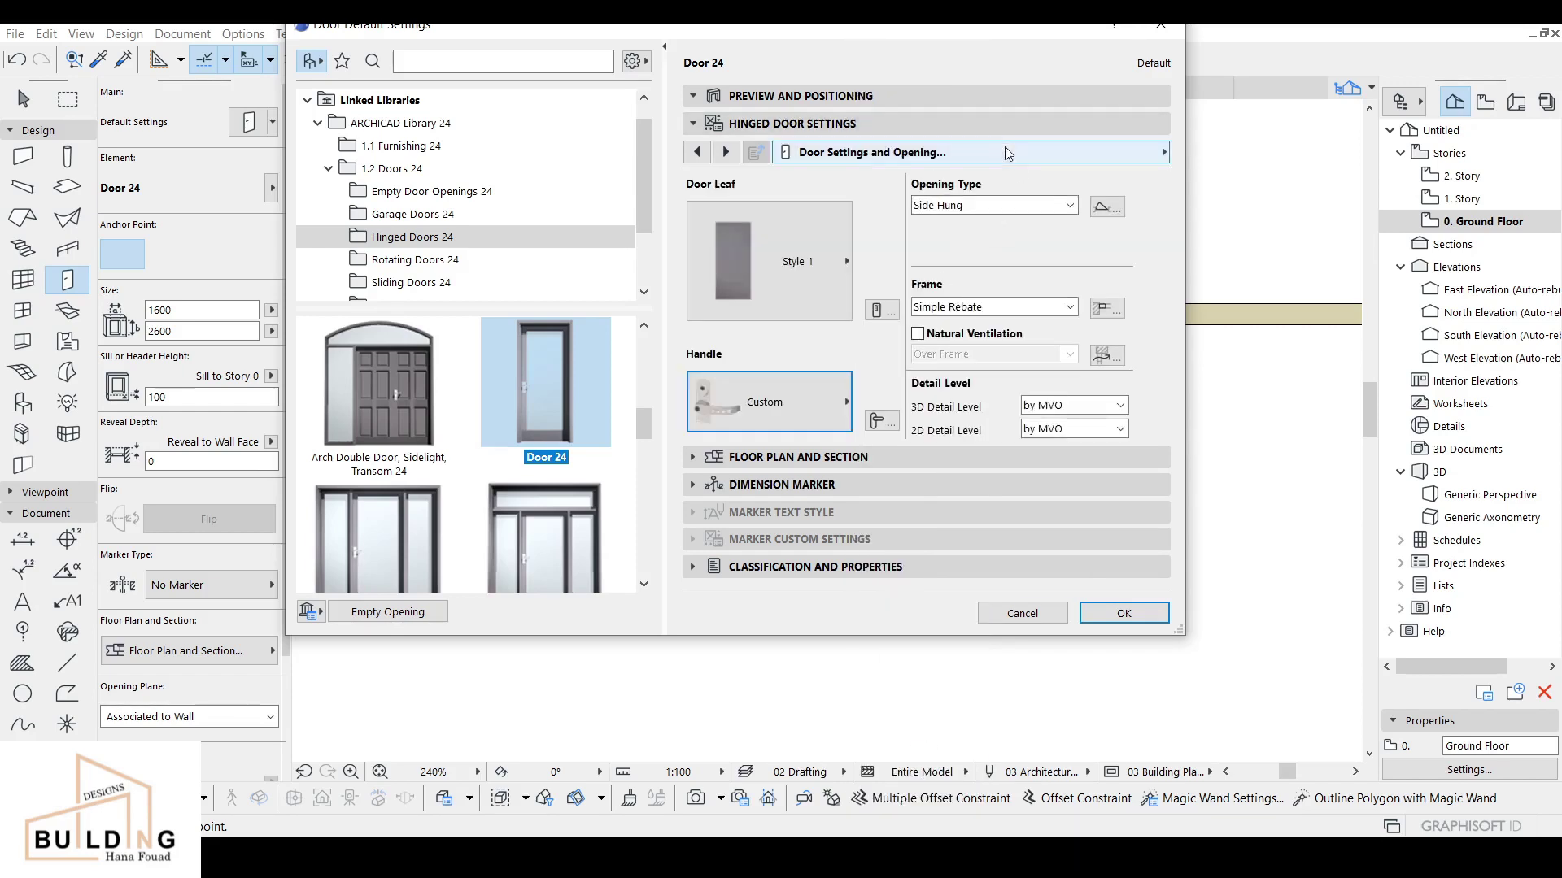
Step: Go through Opening Type and Angle to the Opening Lines settings page
{"action": "left_click", "coordinate": [1031, 163]}
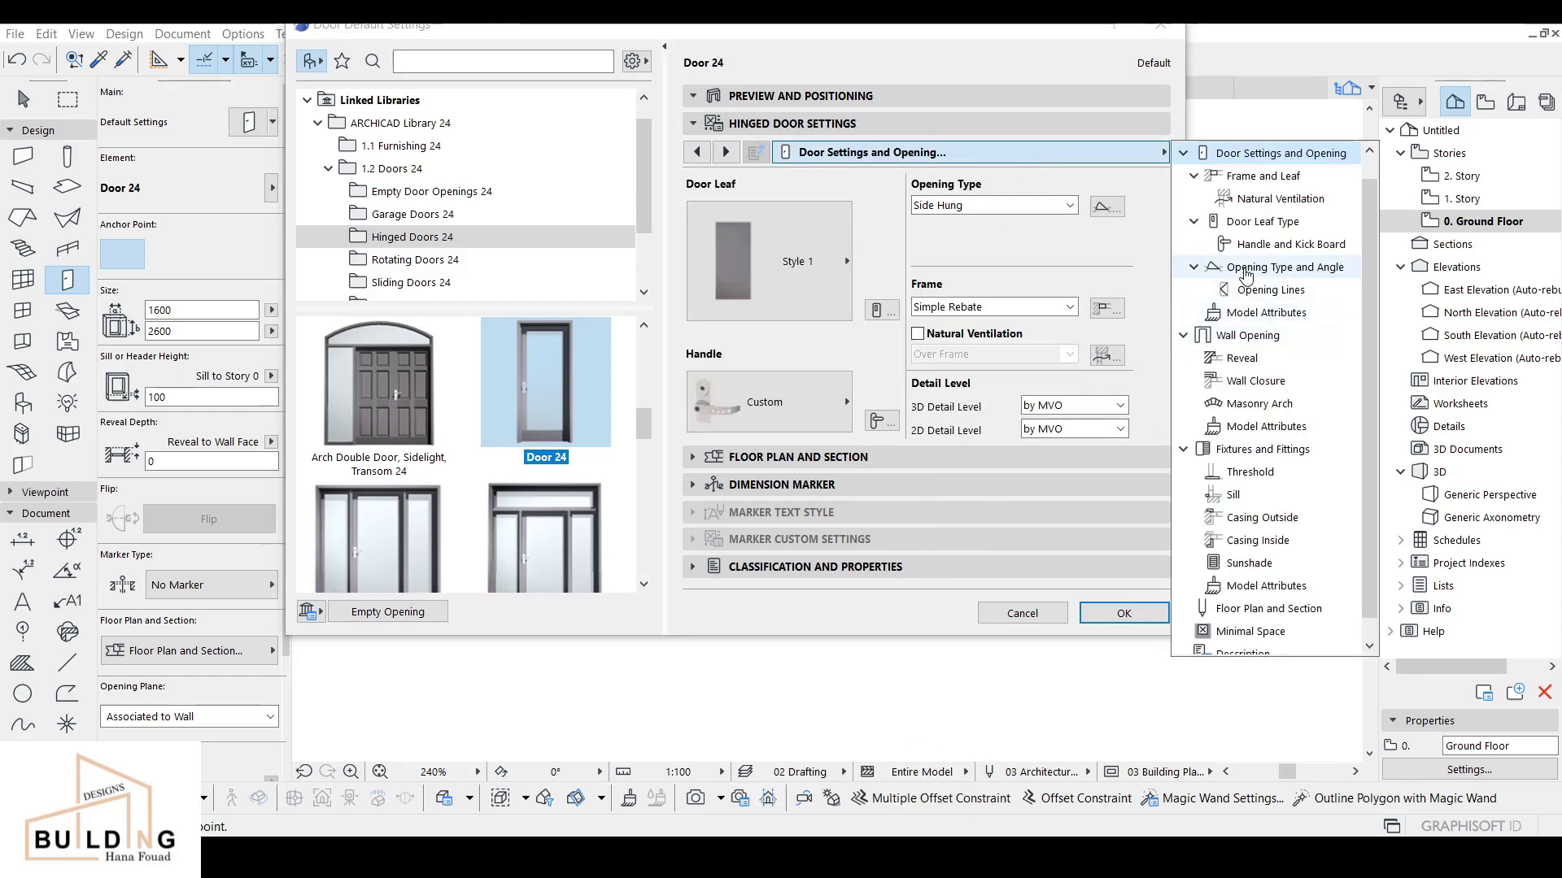
{"action": "left_click", "coordinate": [1234, 273]}
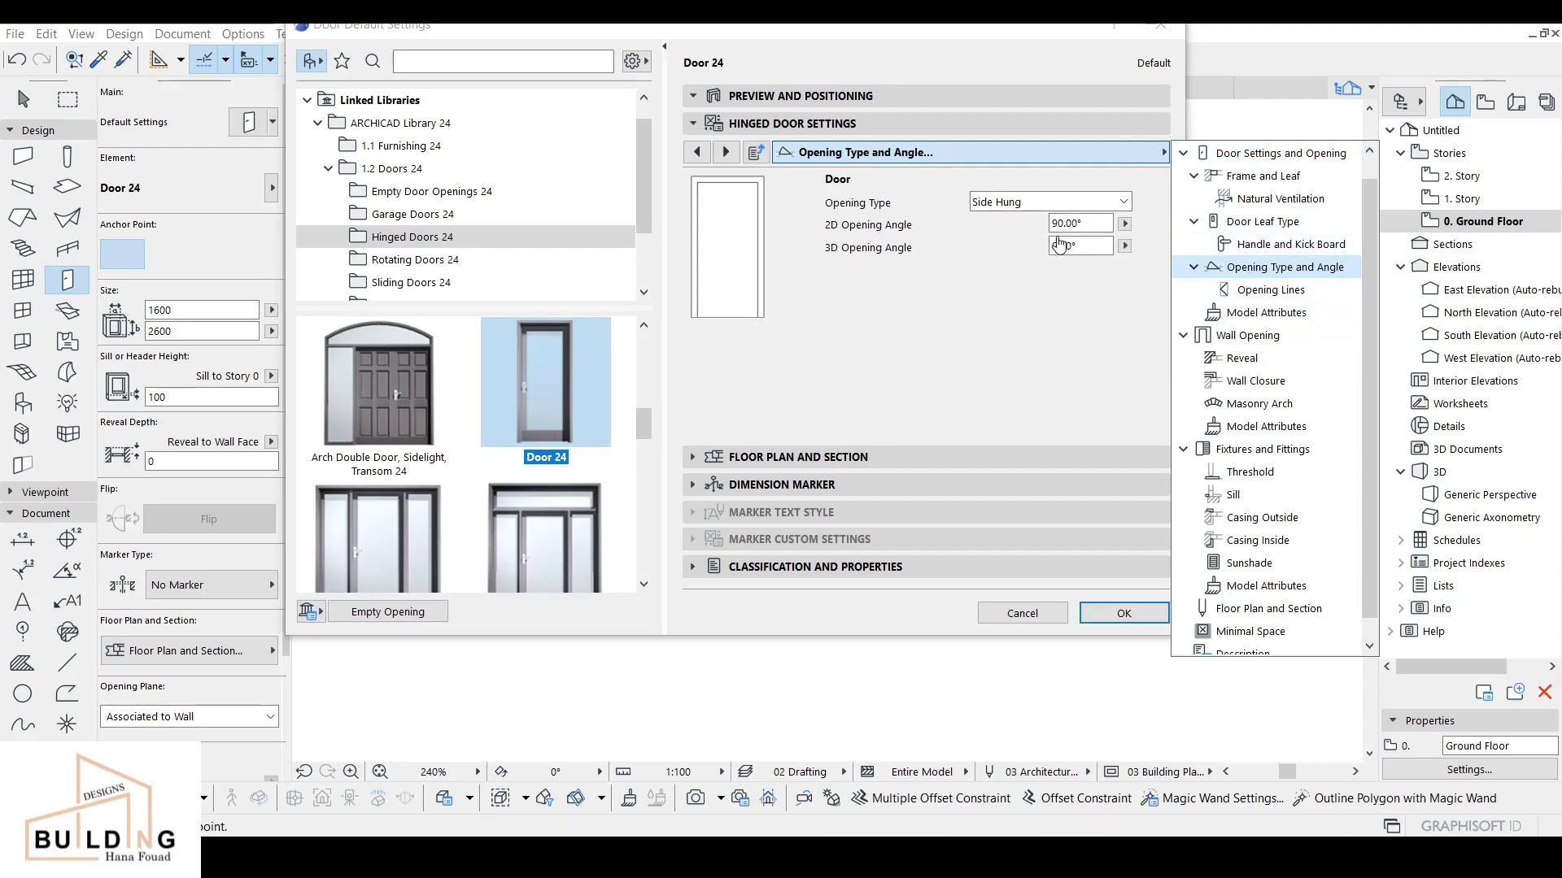
{"action": "left_click", "coordinate": [1266, 292]}
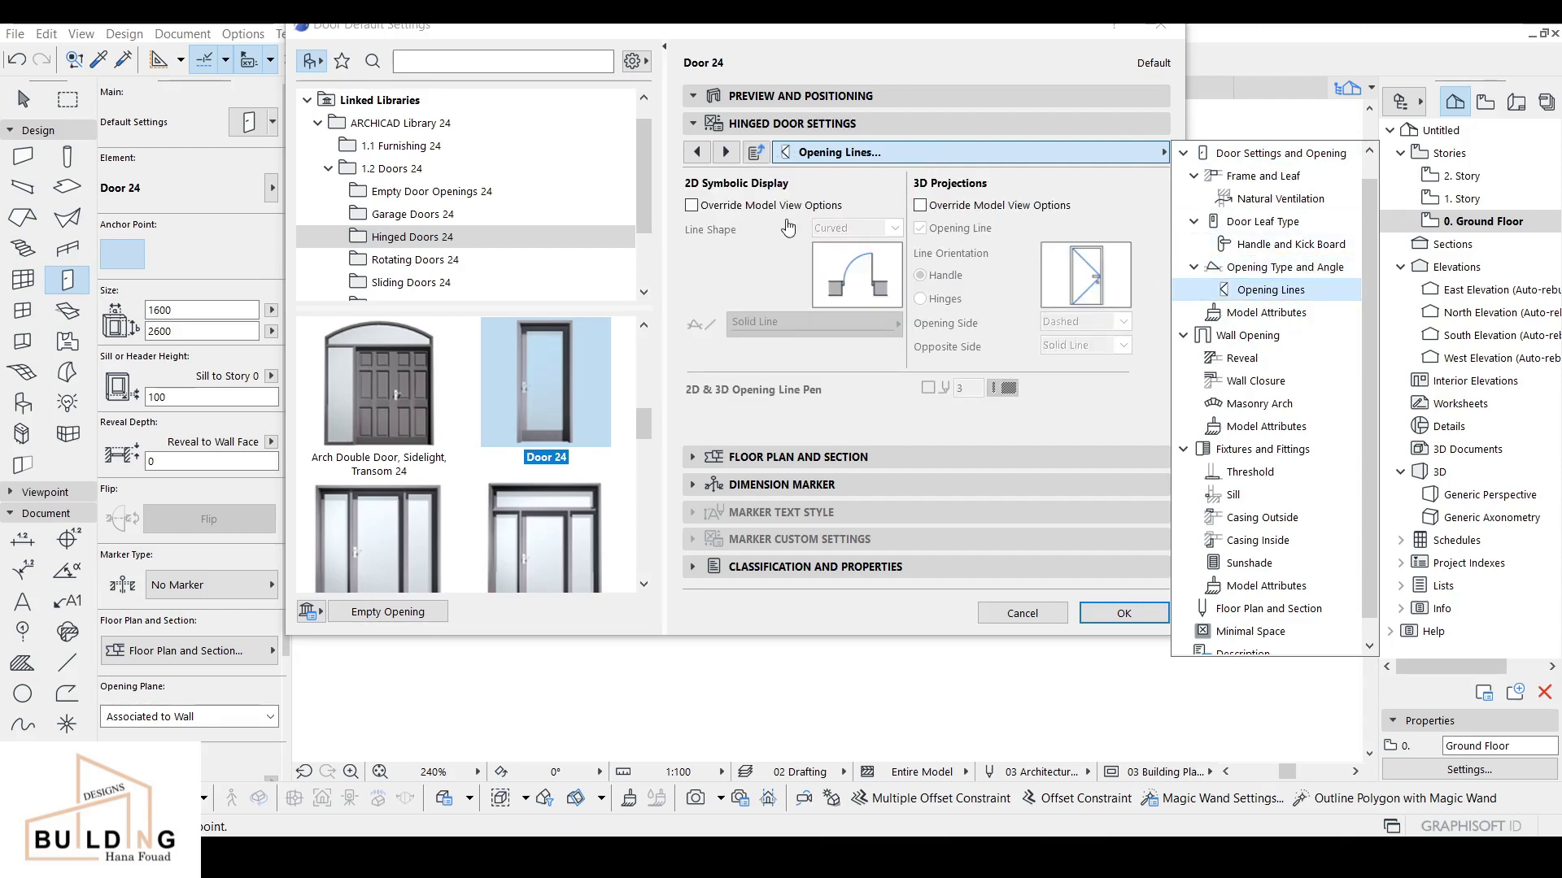
Step: Override model view options, hide the 3D opening line, and use black pen 1 for opening lines
{"action": "left_click", "coordinate": [735, 207]}
{"action": "left_click", "coordinate": [972, 205]}
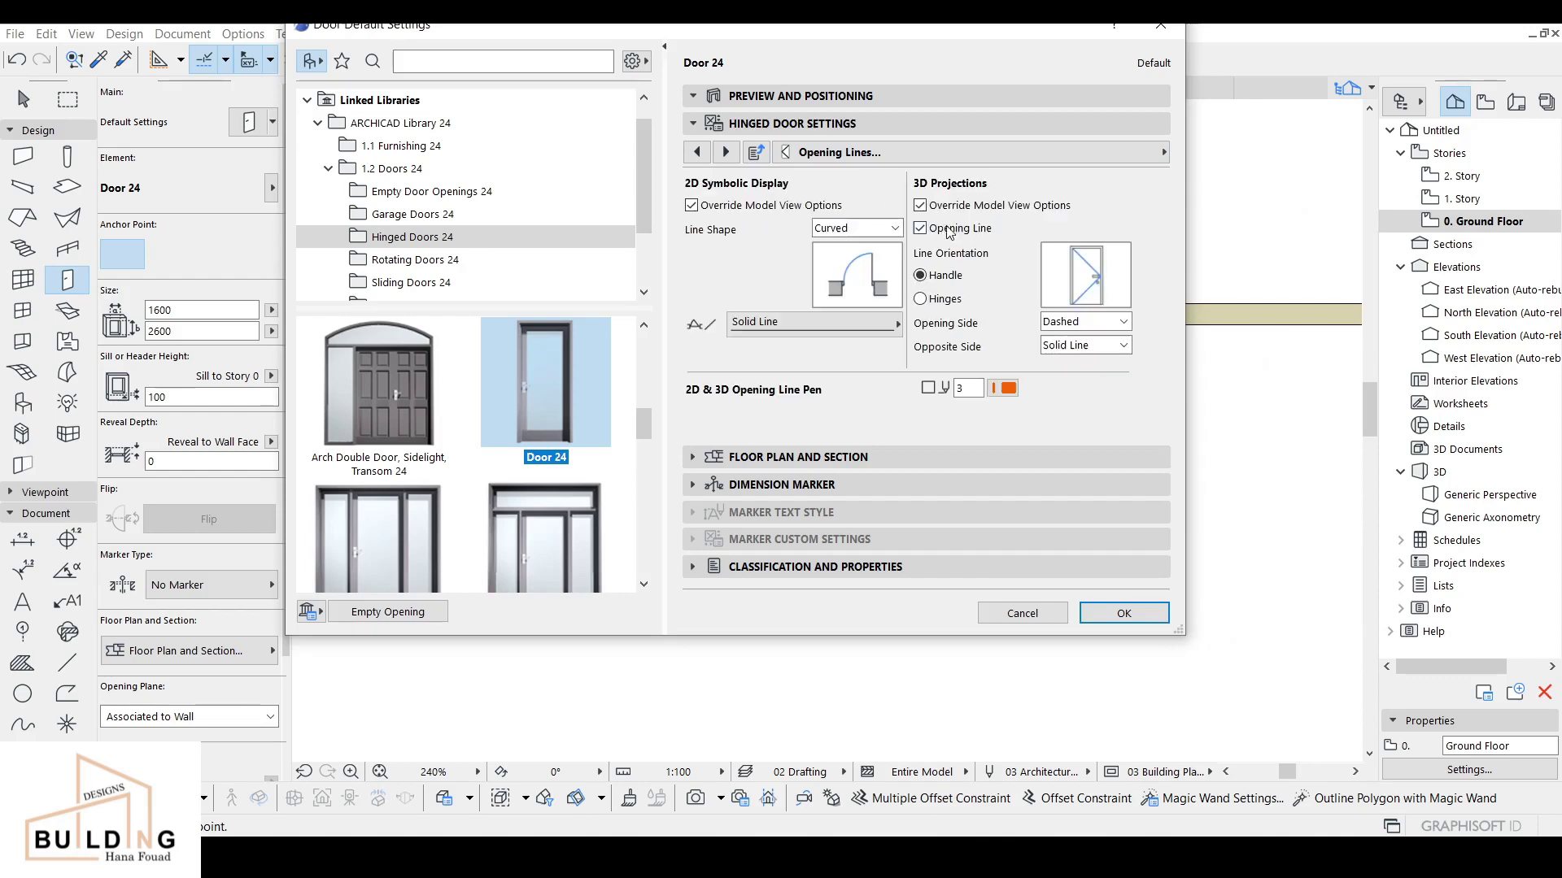
{"action": "left_click", "coordinate": [948, 230]}
{"action": "left_click", "coordinate": [1007, 389]}
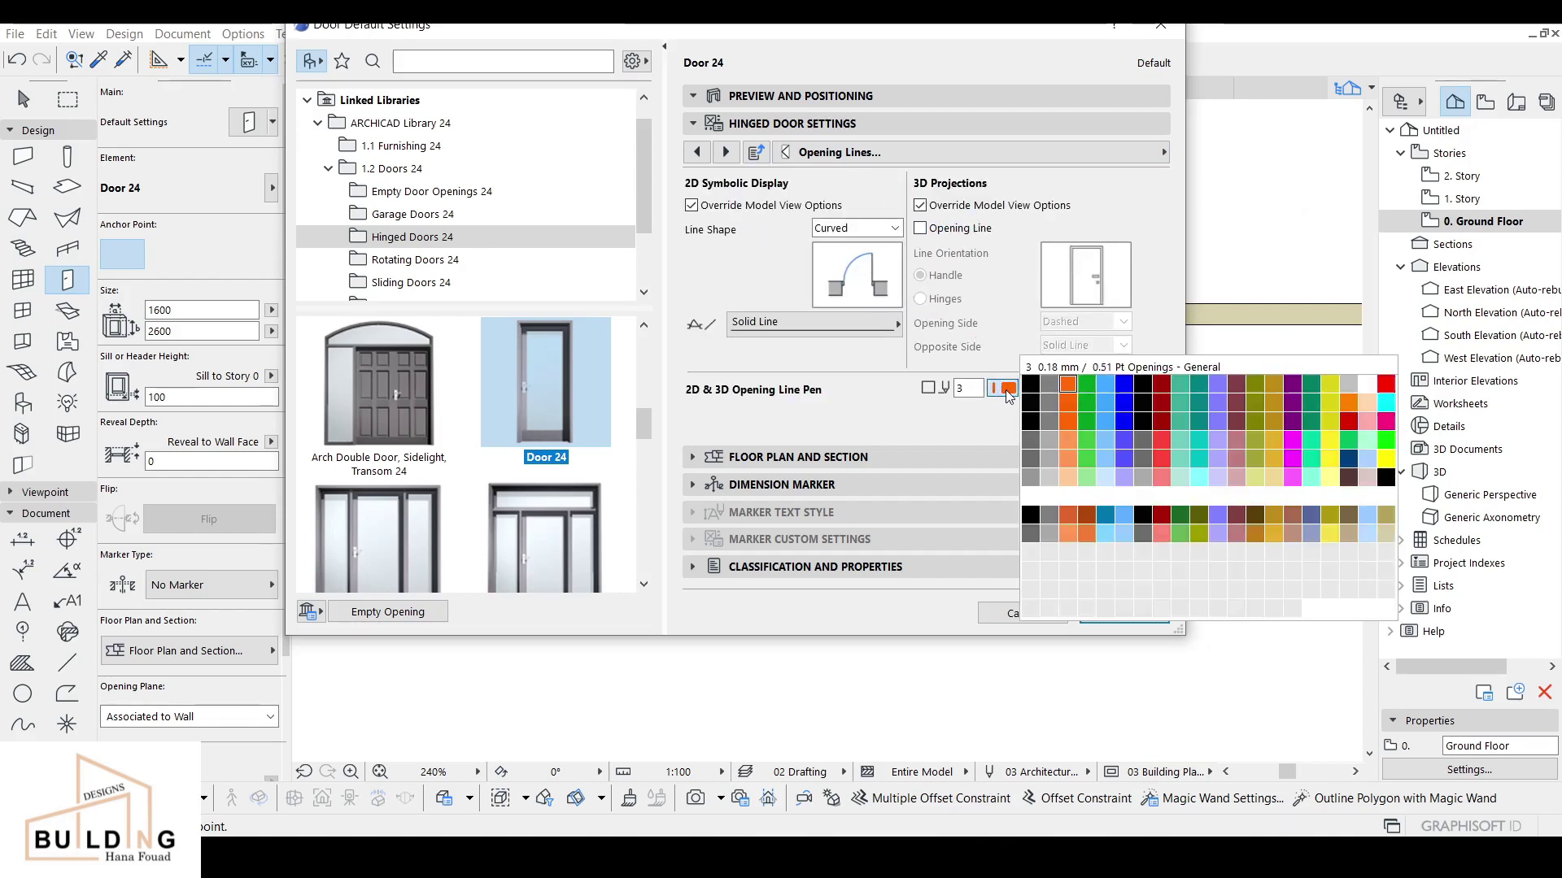
{"action": "left_click", "coordinate": [1033, 389]}
Step: Make both frame faces Paint - Ivory Black and both leaf faces Wood - 42 24
{"action": "left_click", "coordinate": [1155, 152]}
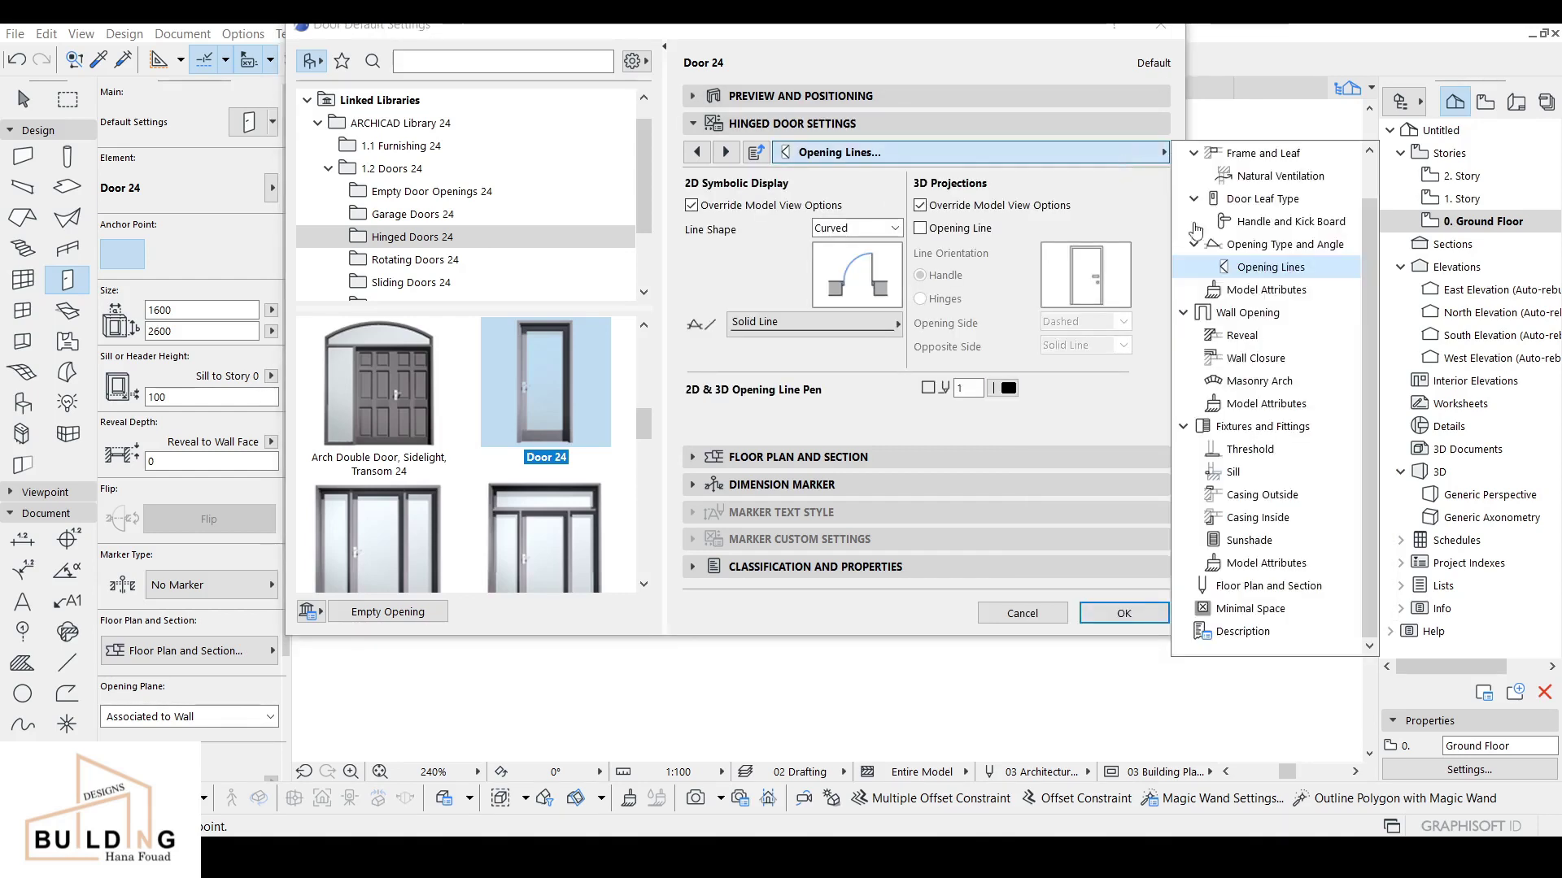
{"action": "left_click", "coordinate": [1269, 291]}
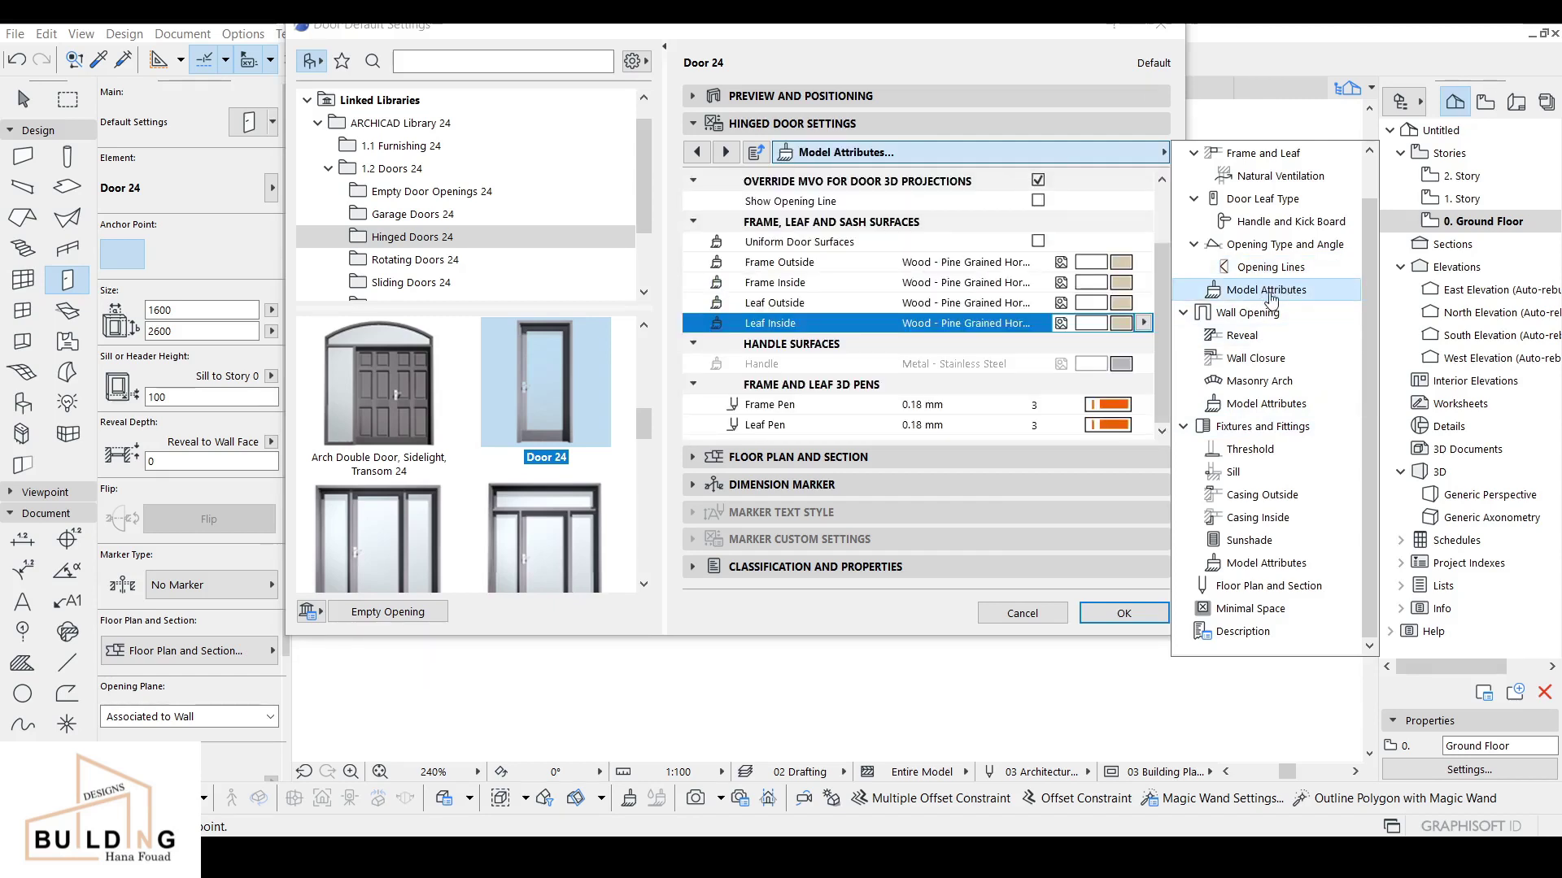
{"action": "left_click", "coordinate": [1122, 323]}
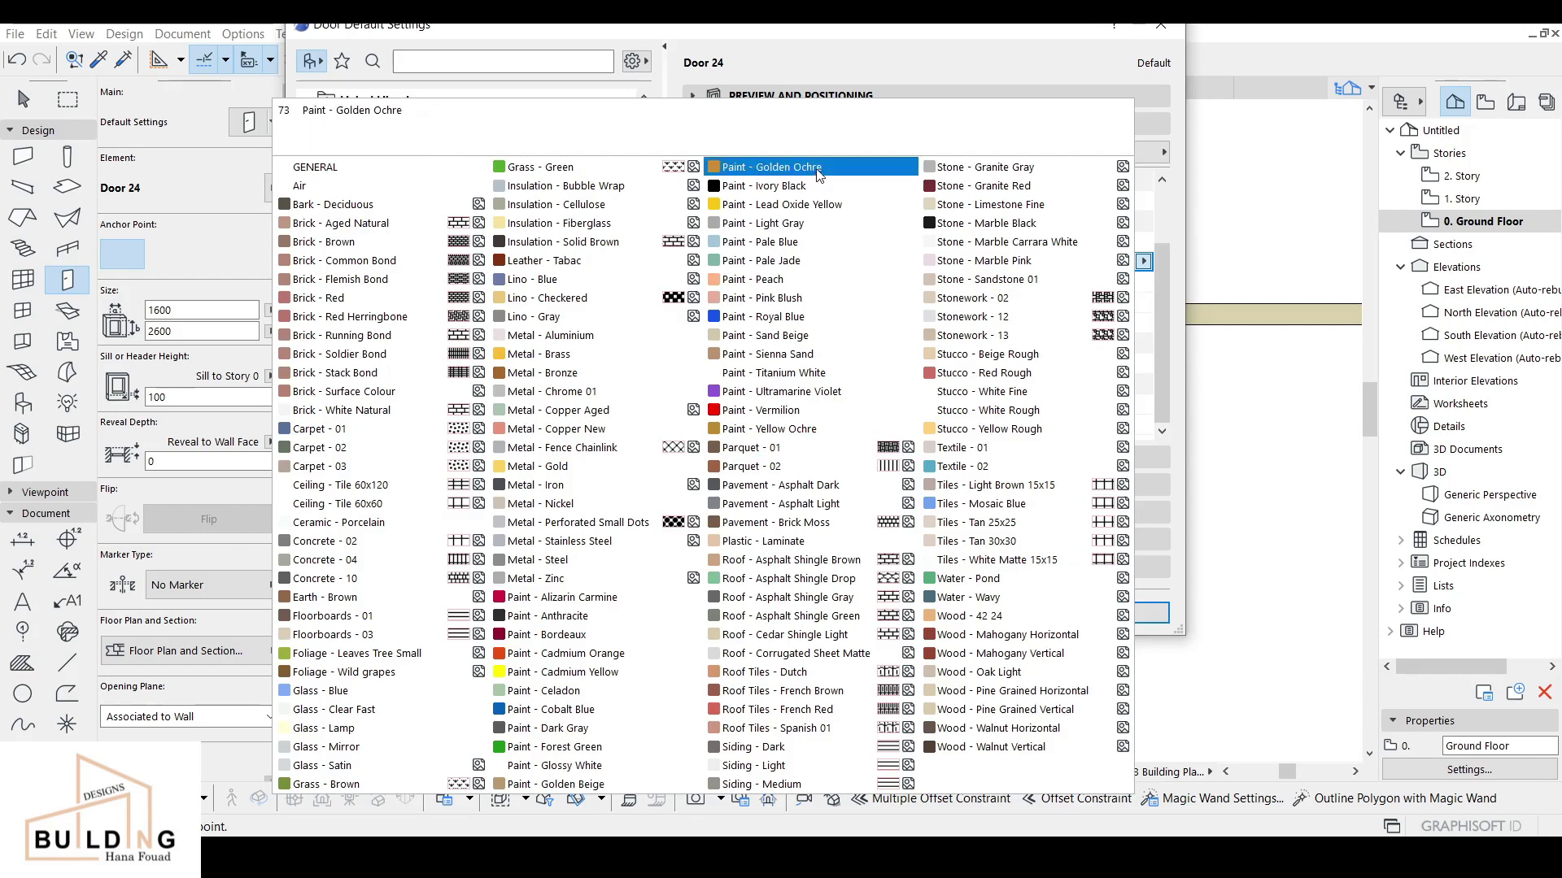
{"action": "left_click", "coordinate": [756, 185]}
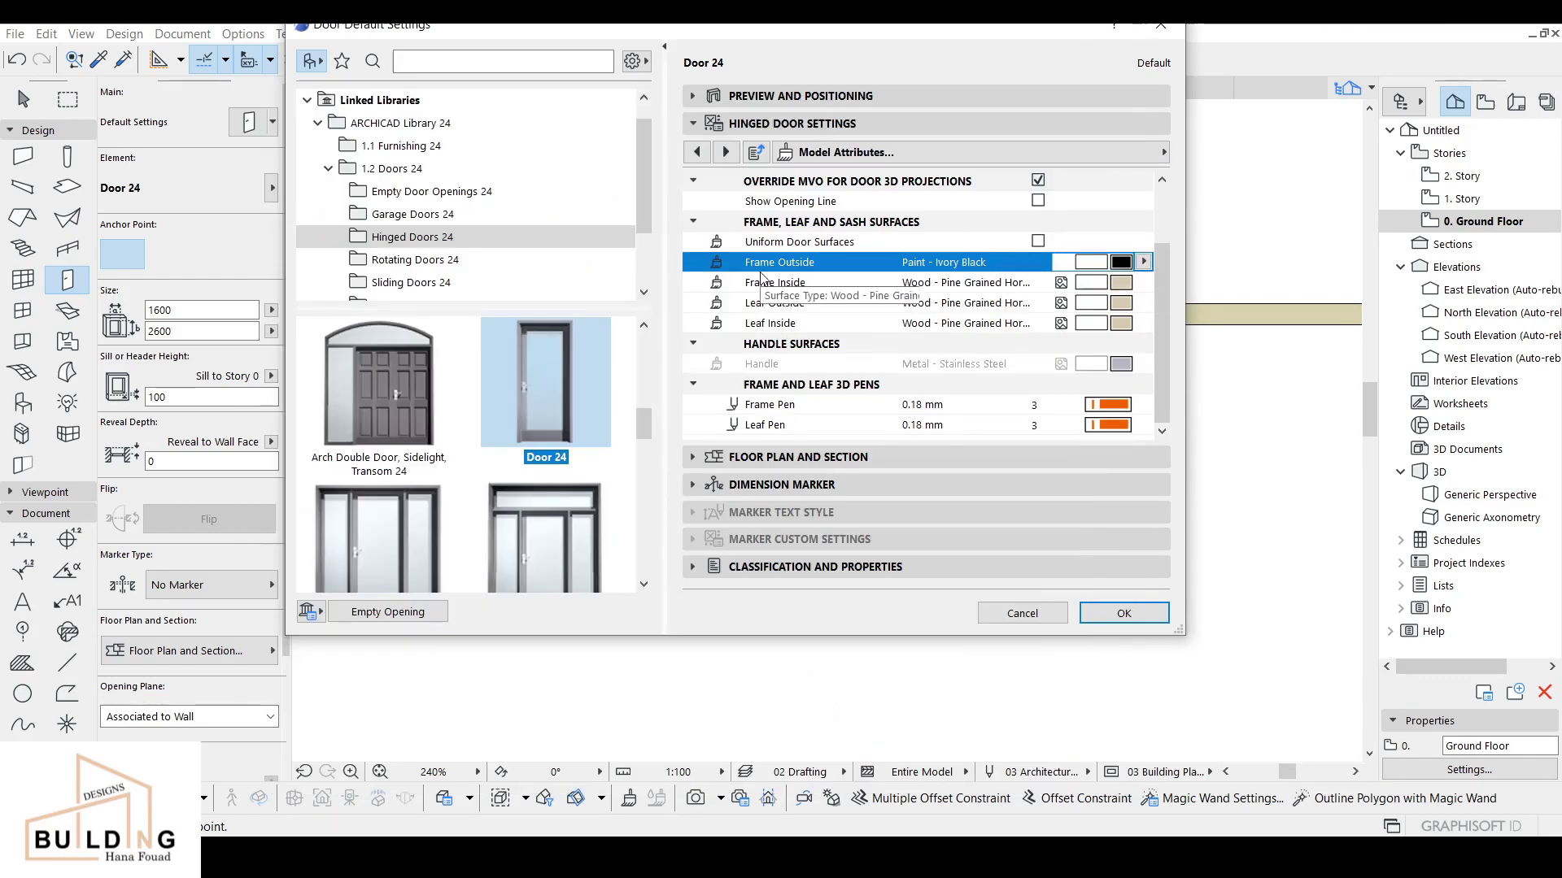
{"action": "left_click", "coordinate": [1121, 282]}
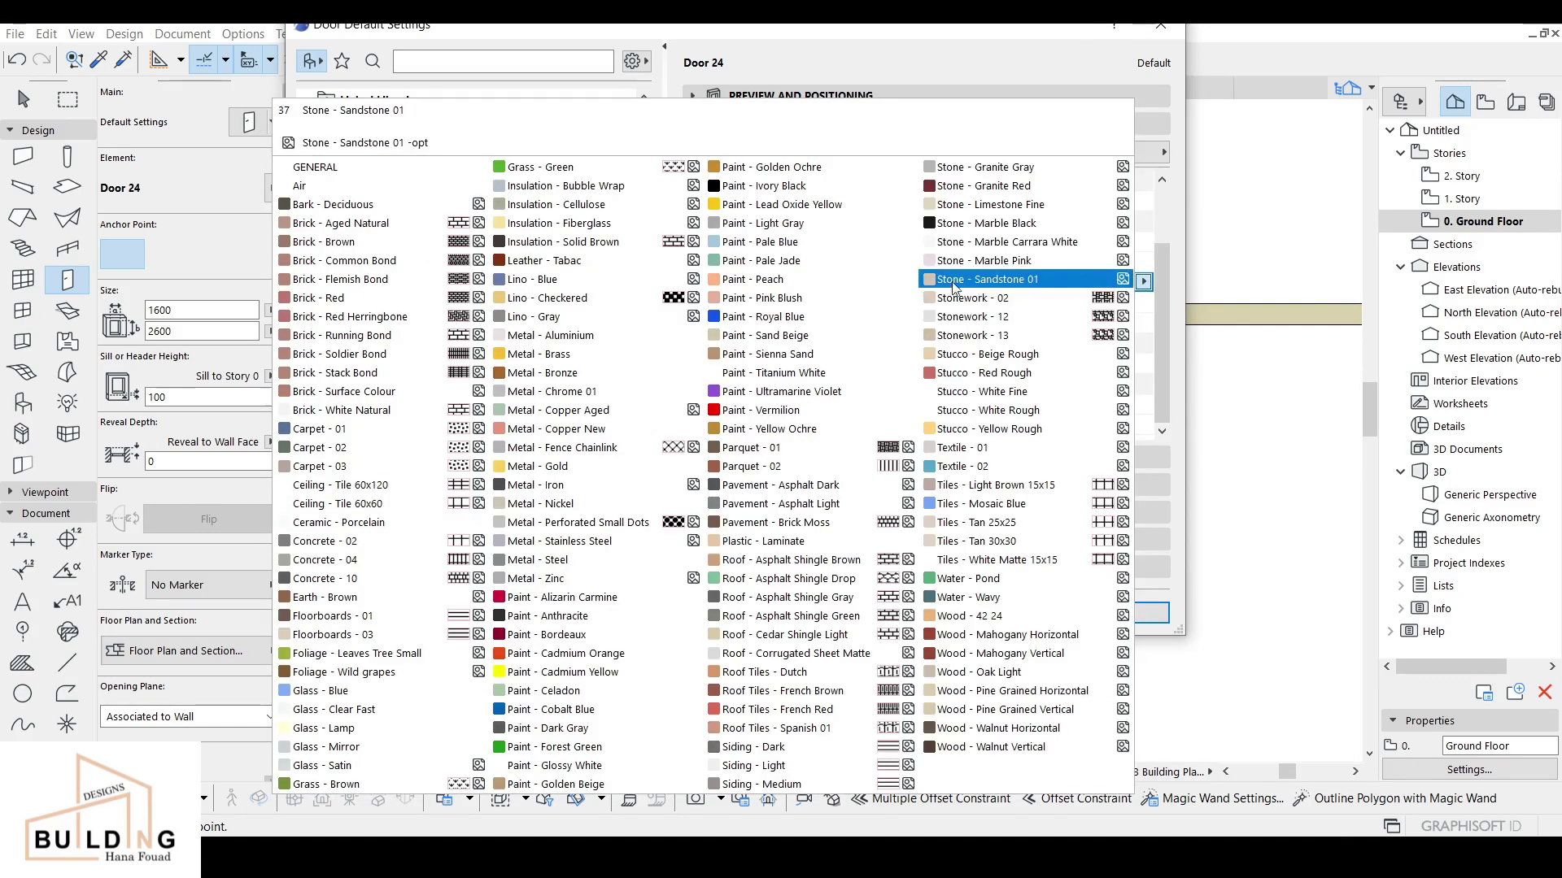
{"action": "left_click", "coordinate": [803, 189]}
{"action": "left_click", "coordinate": [1121, 301]}
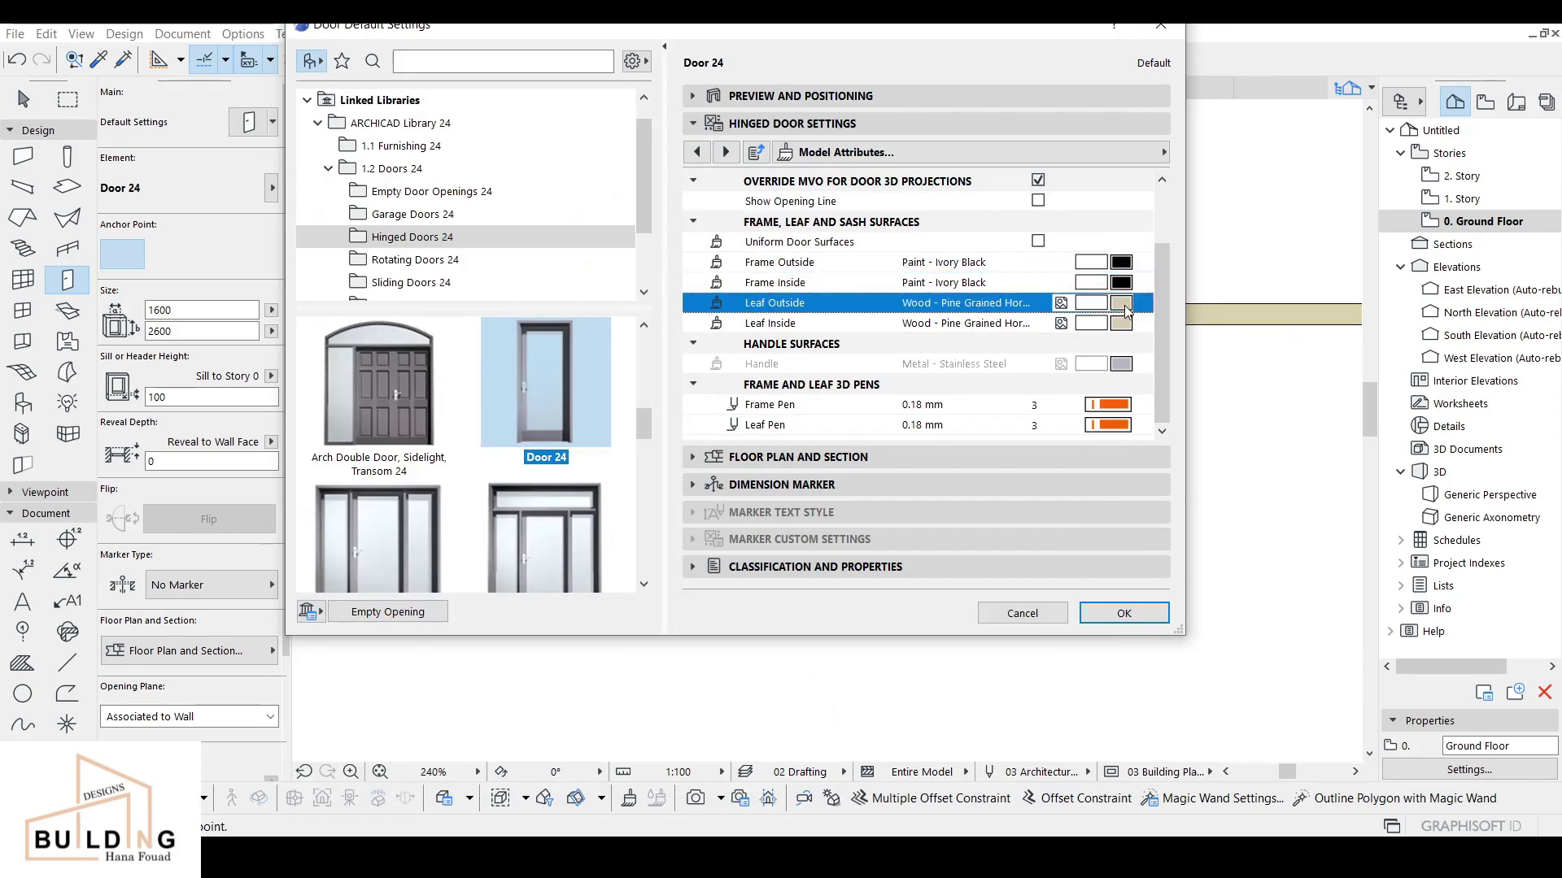
{"action": "left_click", "coordinate": [972, 615]}
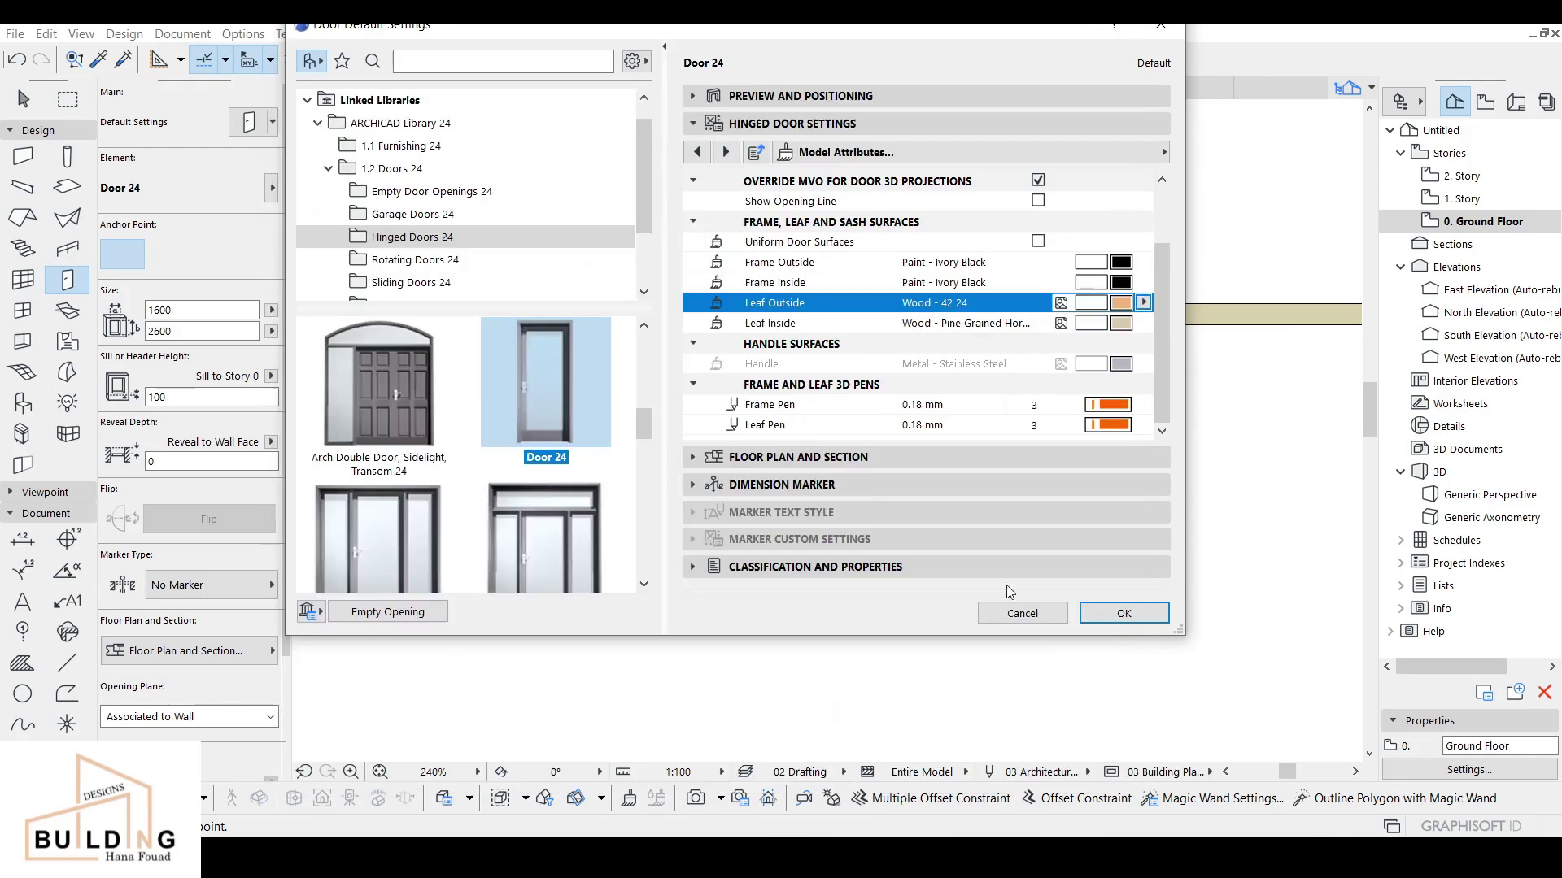
{"action": "left_click", "coordinate": [1121, 323]}
{"action": "left_click", "coordinate": [972, 616]}
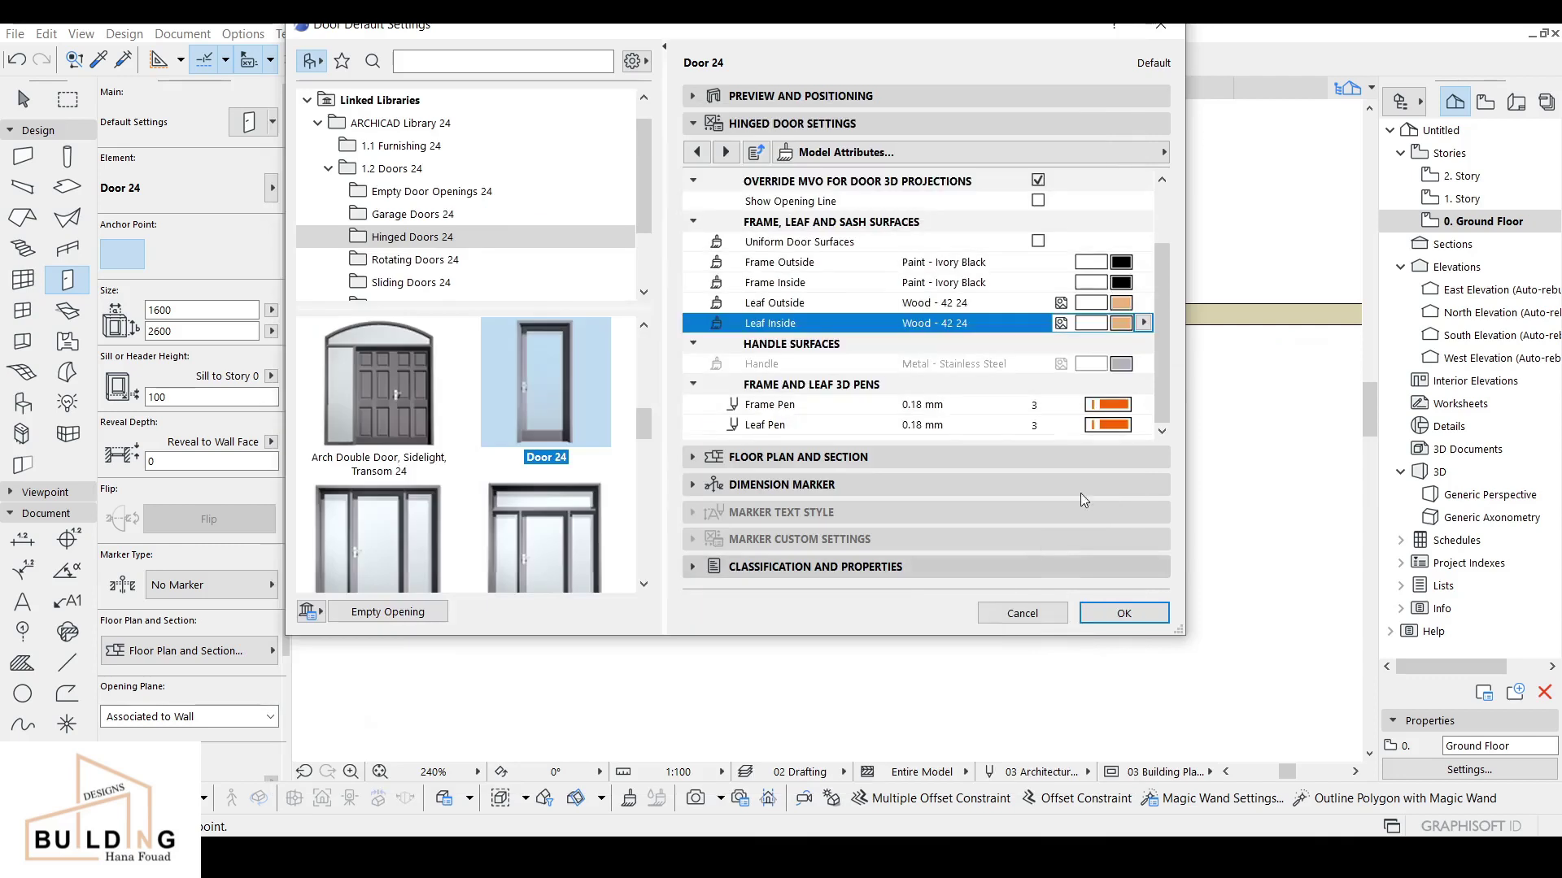
Step: Set the frame and leaf pens to black pen 1
{"action": "left_click", "coordinate": [1114, 405]}
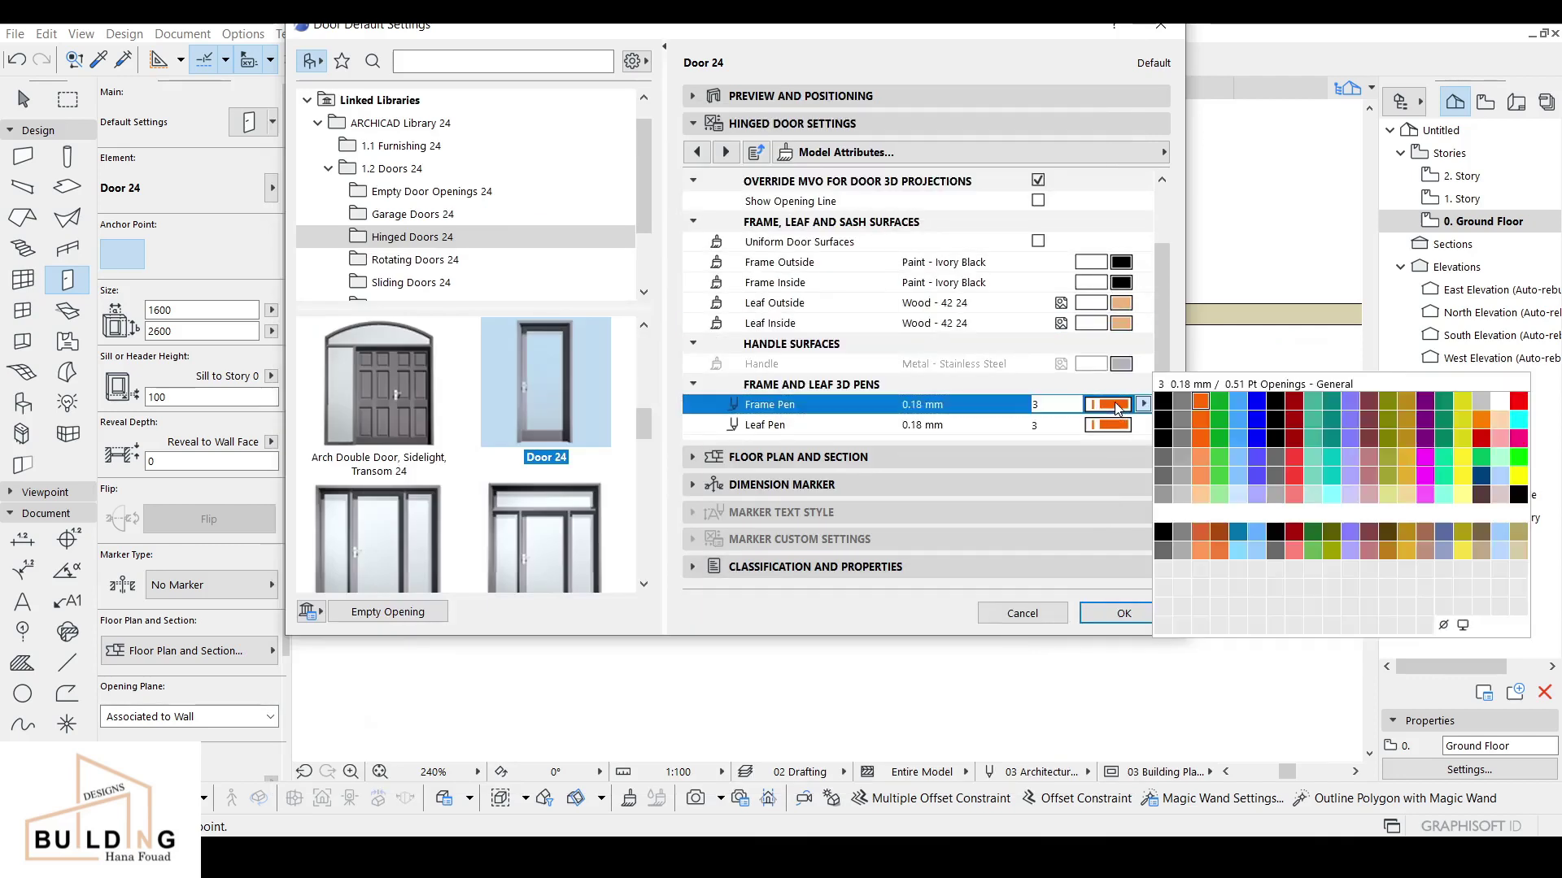
{"action": "left_click", "coordinate": [1163, 401]}
{"action": "left_click", "coordinate": [1117, 425]}
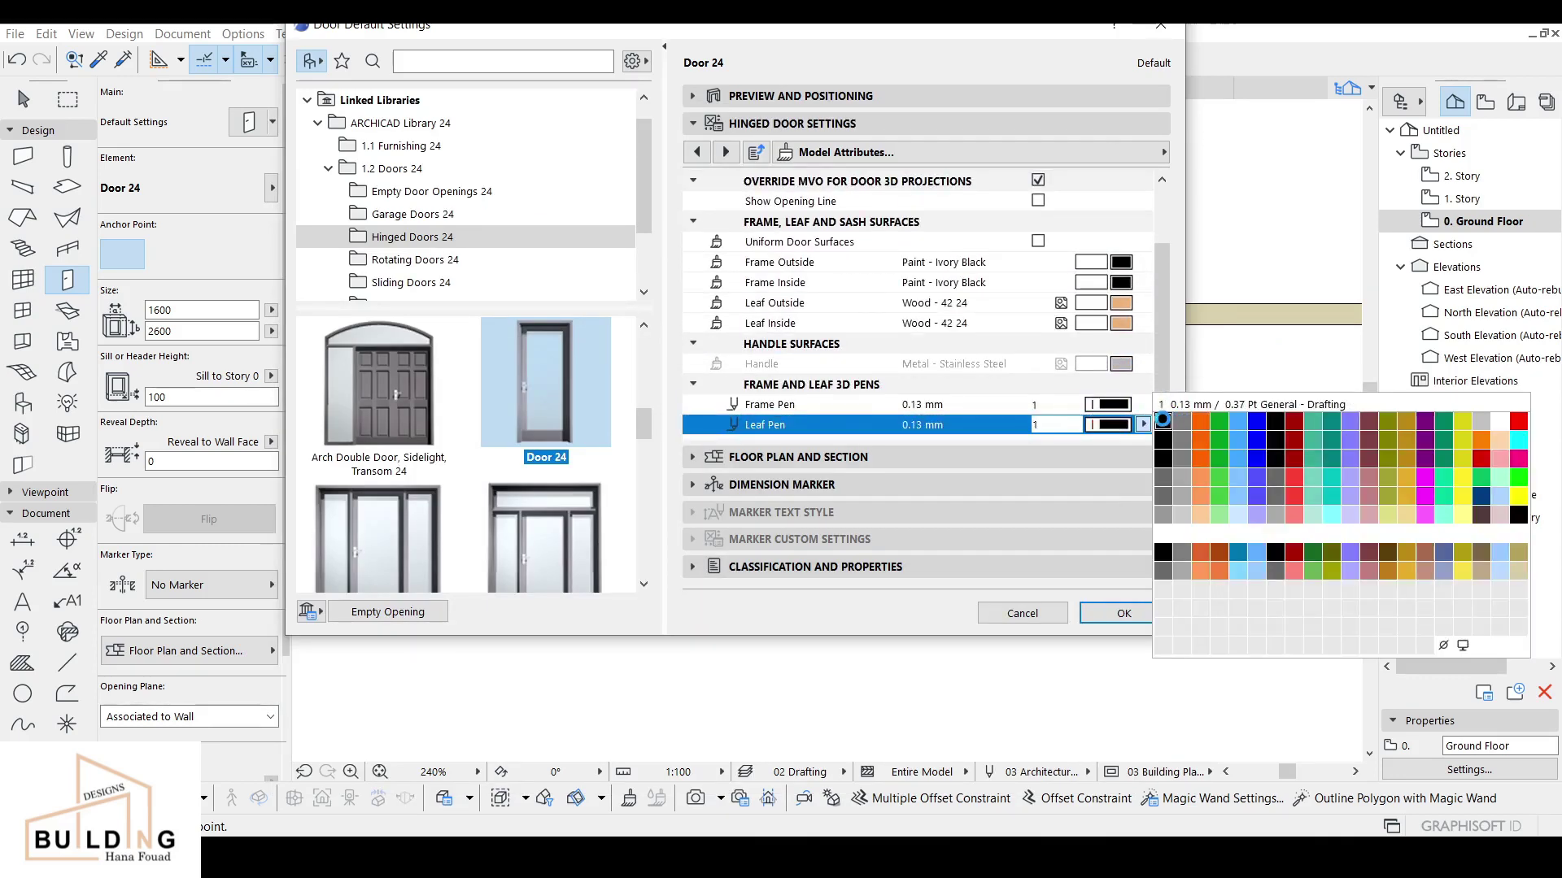
{"action": "left_click", "coordinate": [1178, 402]}
{"action": "left_click", "coordinate": [1123, 154]}
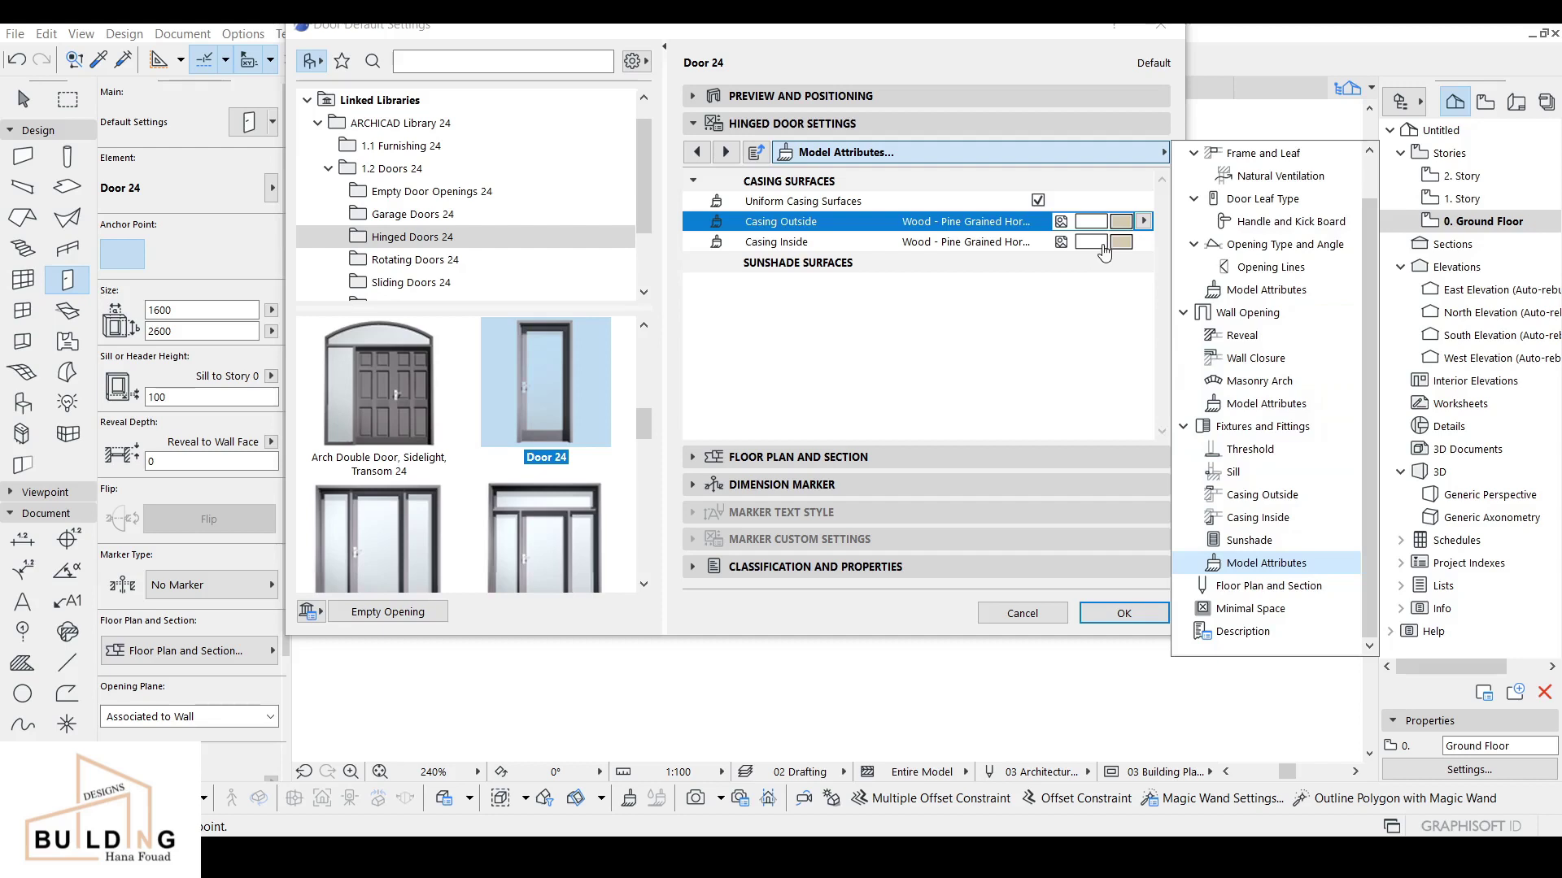
Step: Paint the door casings Ivory Black, choose Handle 2 as the custom handle, and confirm
{"action": "left_click", "coordinate": [1116, 222]}
{"action": "left_click", "coordinate": [862, 200]}
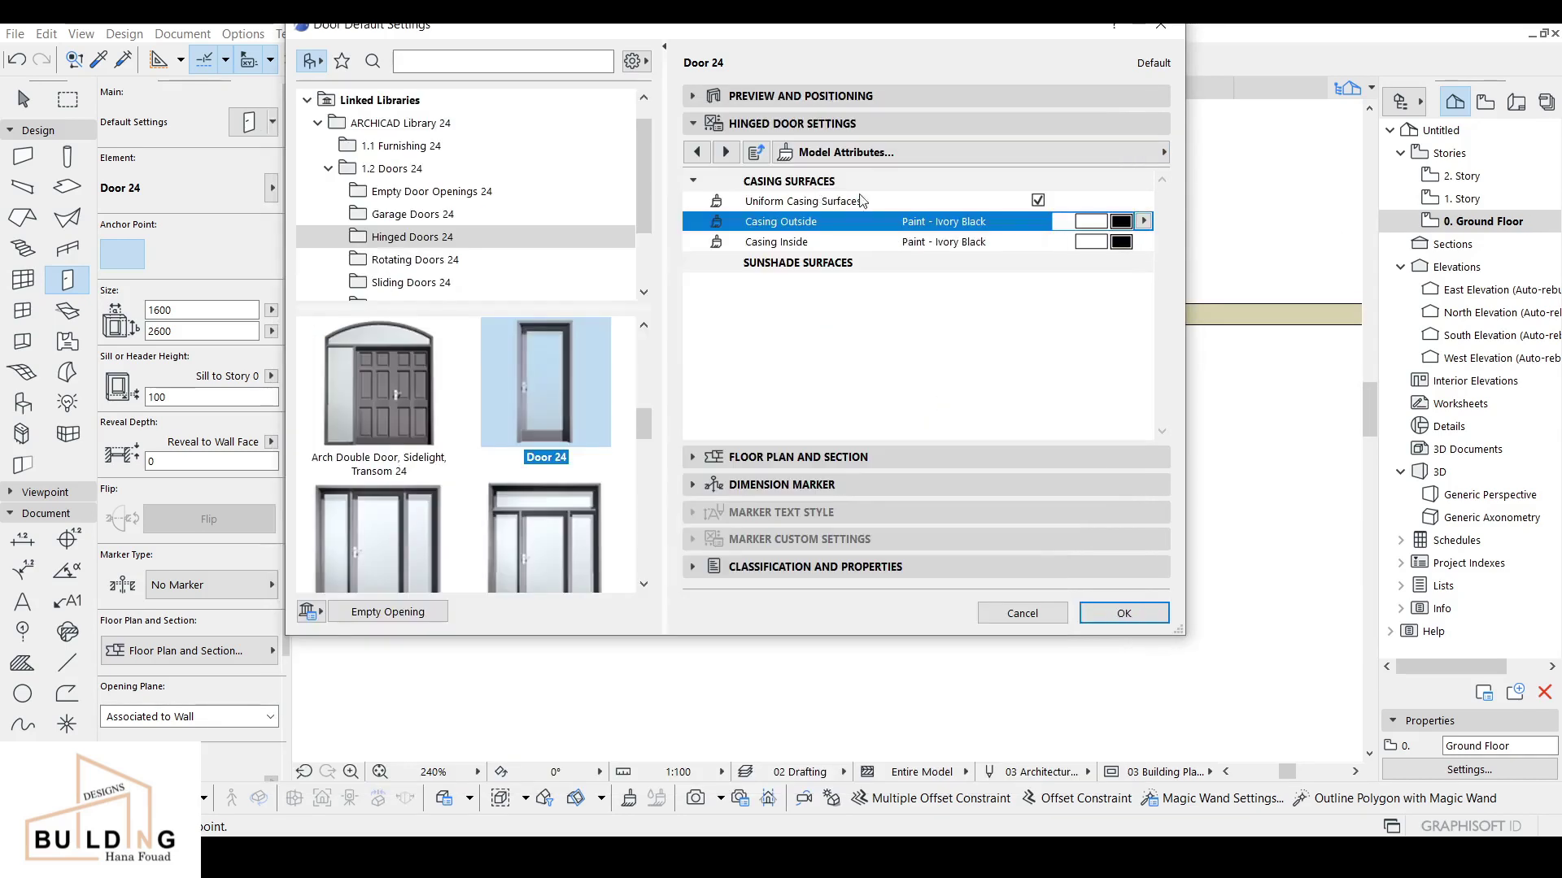
{"action": "left_click", "coordinate": [976, 152]}
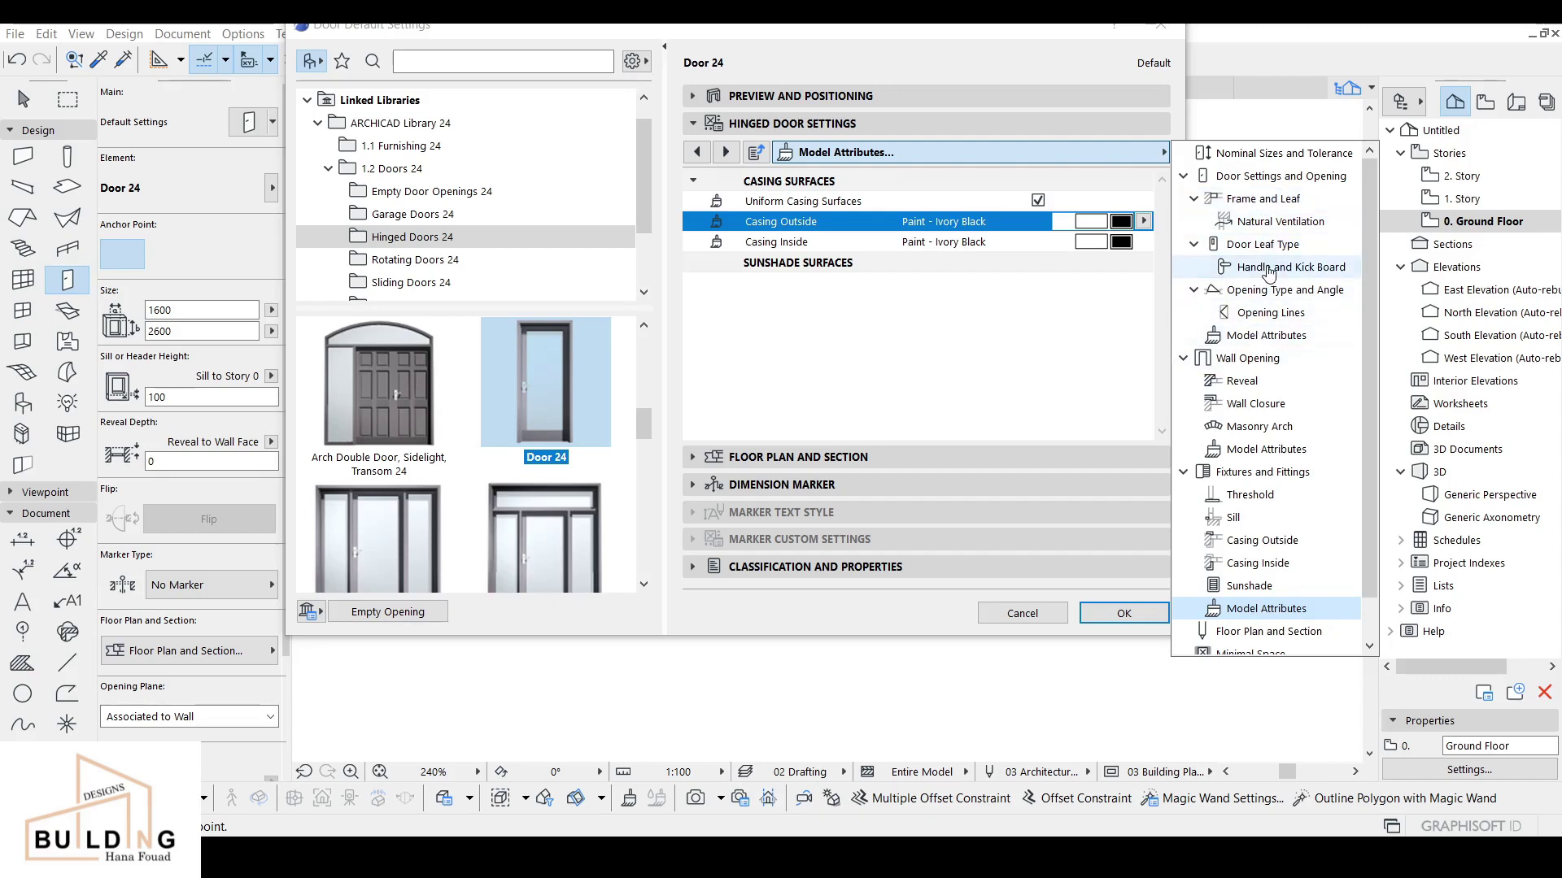
{"action": "left_click", "coordinate": [1272, 273]}
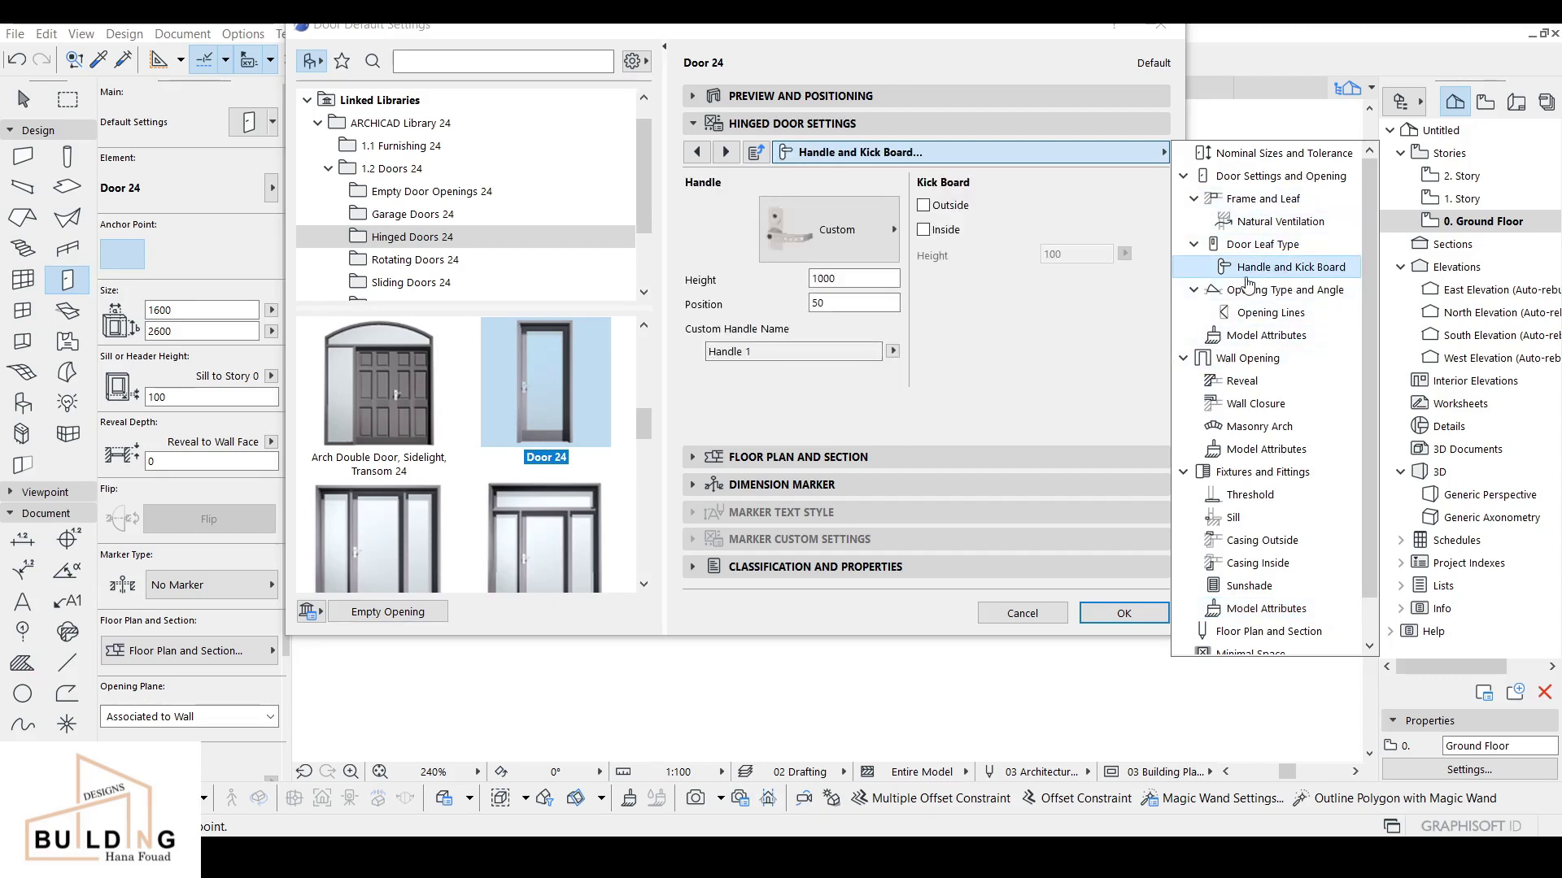
{"action": "left_click", "coordinate": [893, 352]}
{"action": "left_click", "coordinate": [928, 370]}
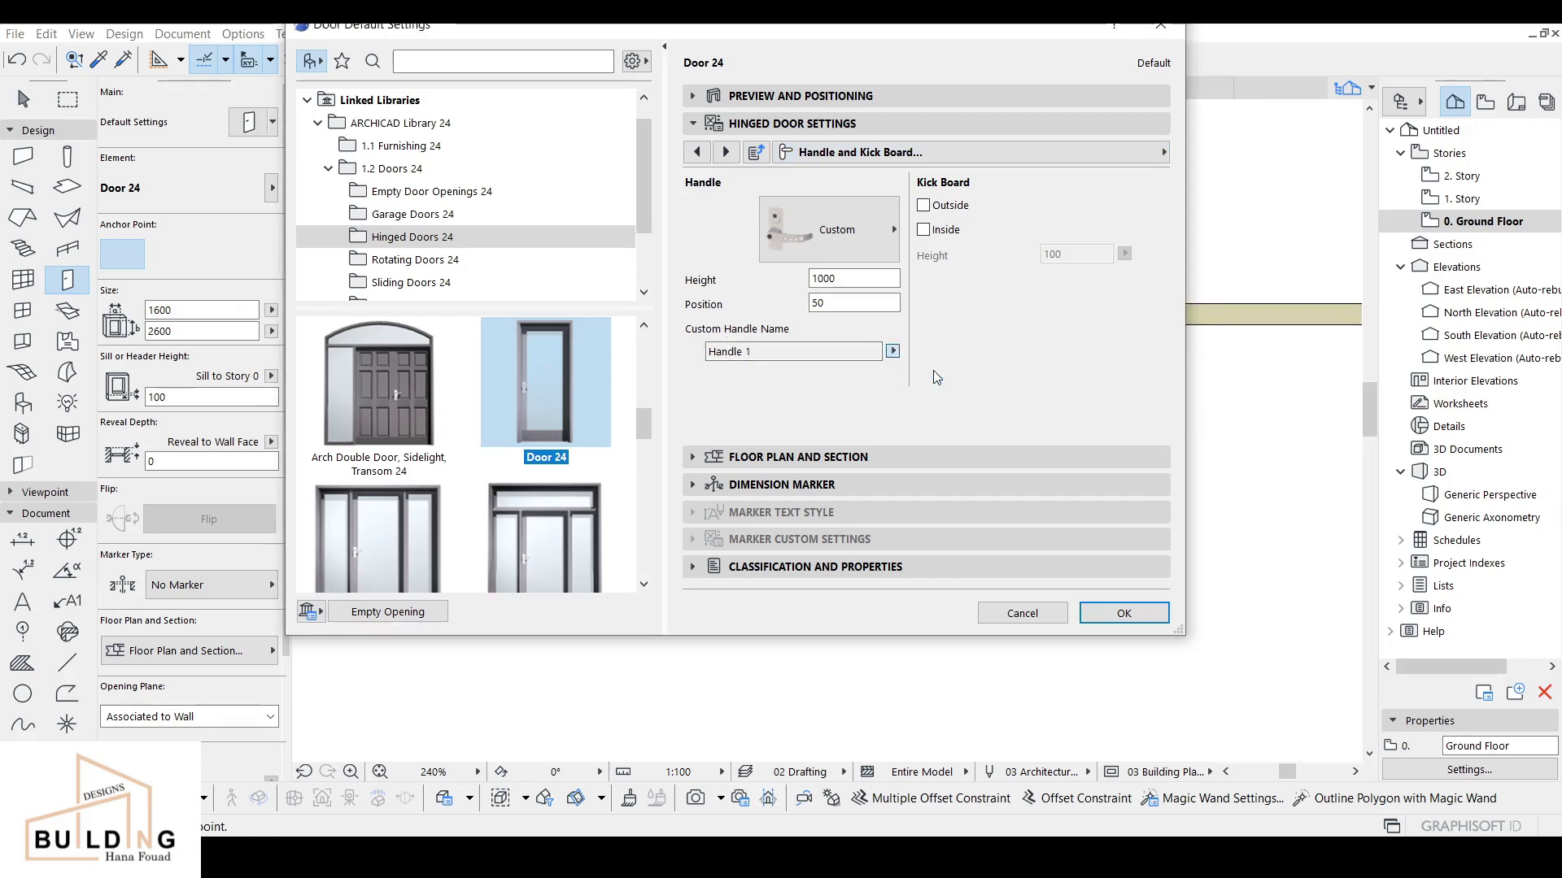
{"action": "left_click", "coordinate": [1123, 613]}
Step: Place a second Door 24 in the wall and view both doors in 3D
{"action": "scroll", "coordinate": [753, 527], "scroll_direction": "down", "scroll_amount": 1}
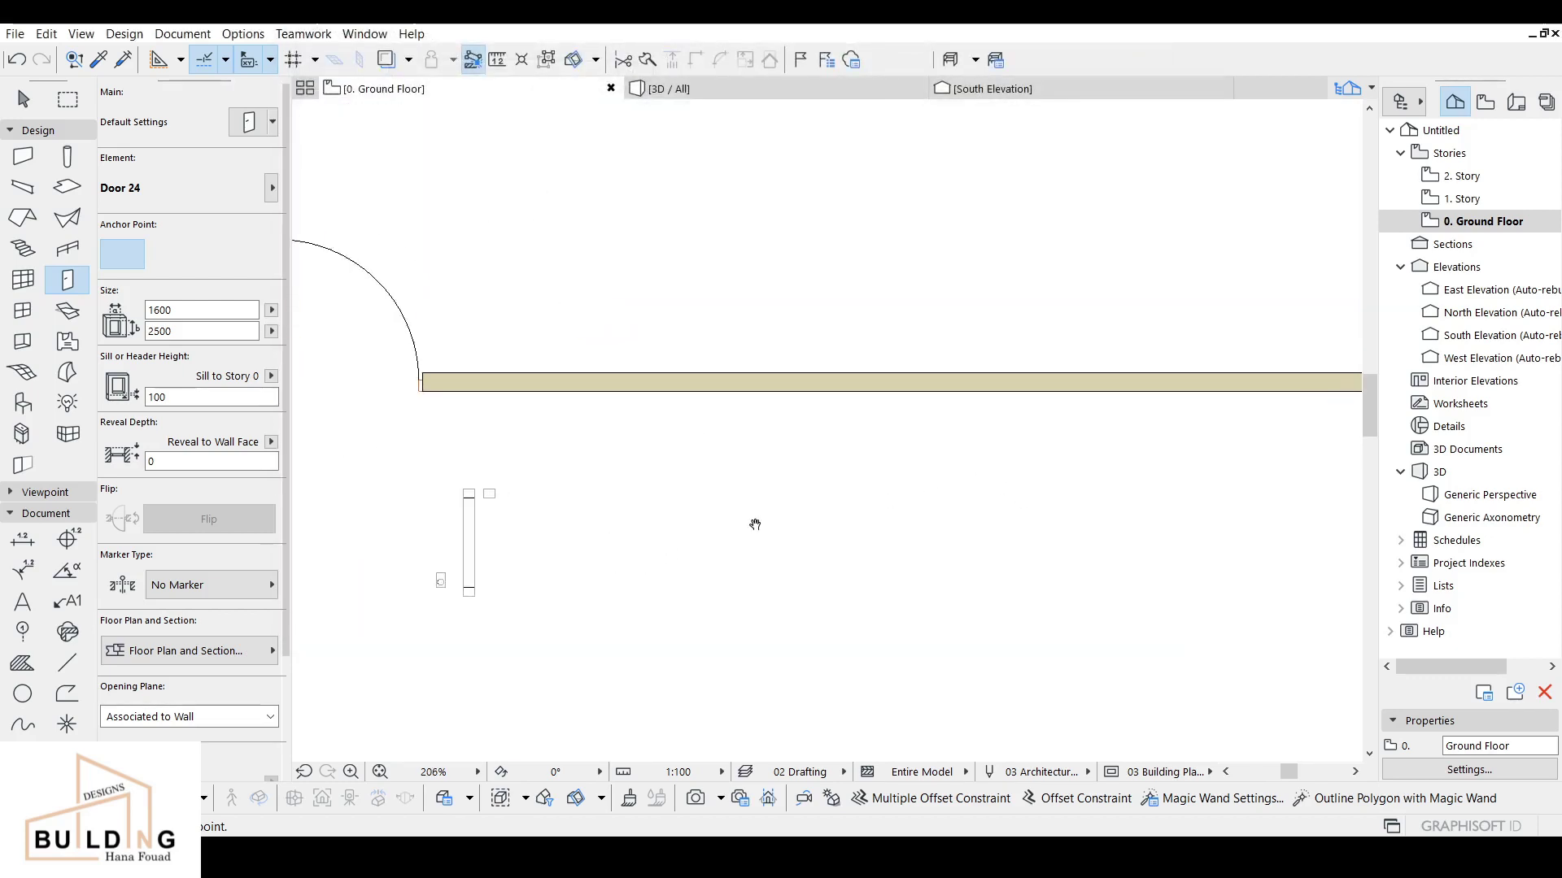
{"action": "left_click", "coordinate": [730, 384]}
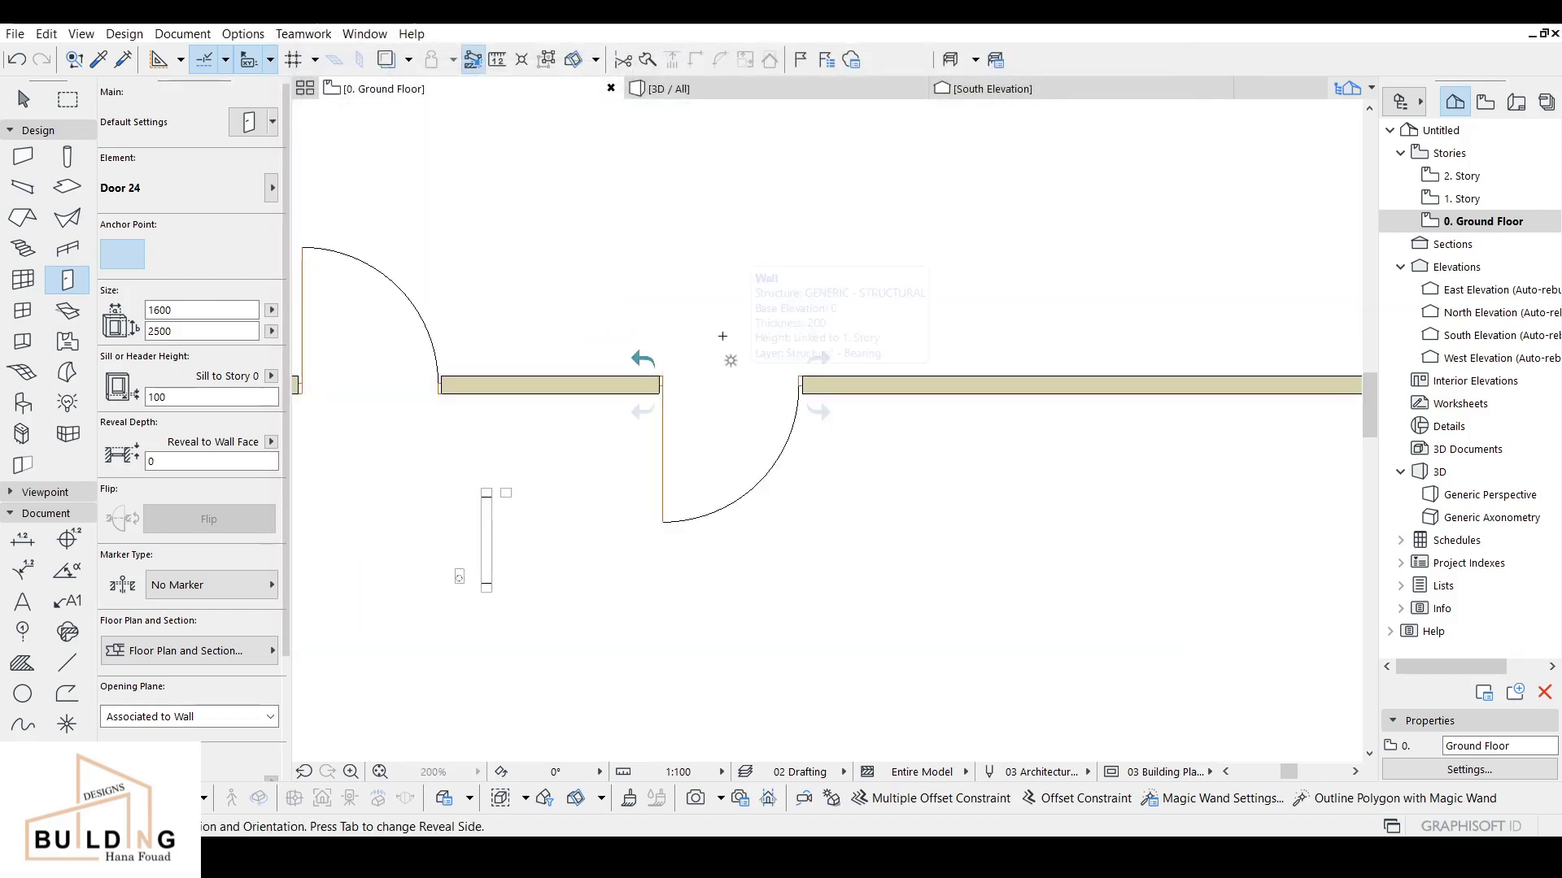
{"action": "left_click", "coordinate": [669, 89]}
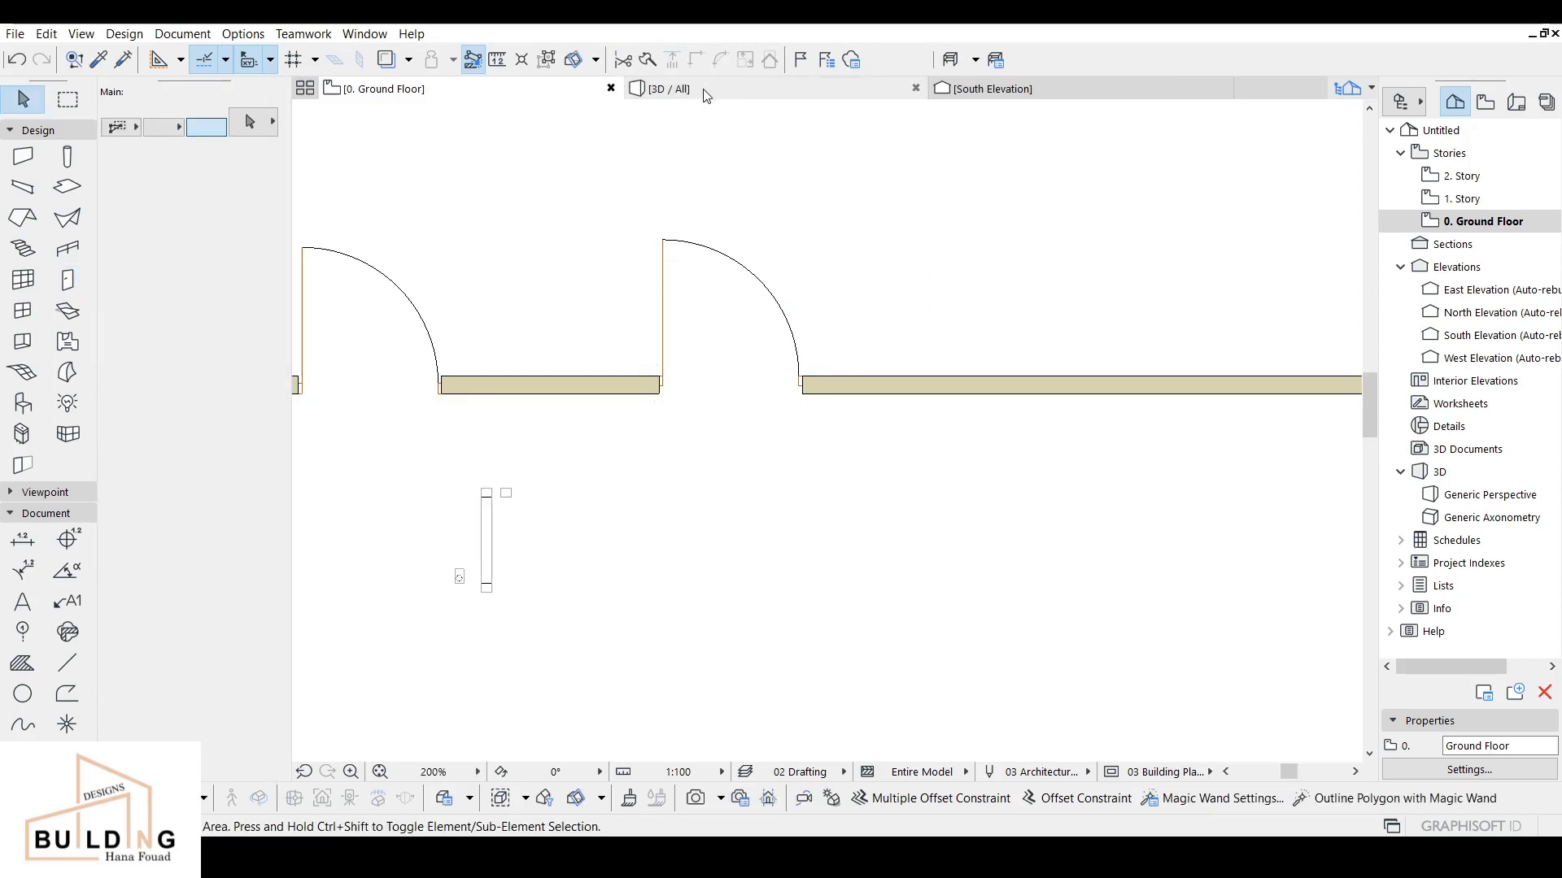
{"action": "scroll", "coordinate": [814, 262], "scroll_direction": "down", "scroll_amount": 5}
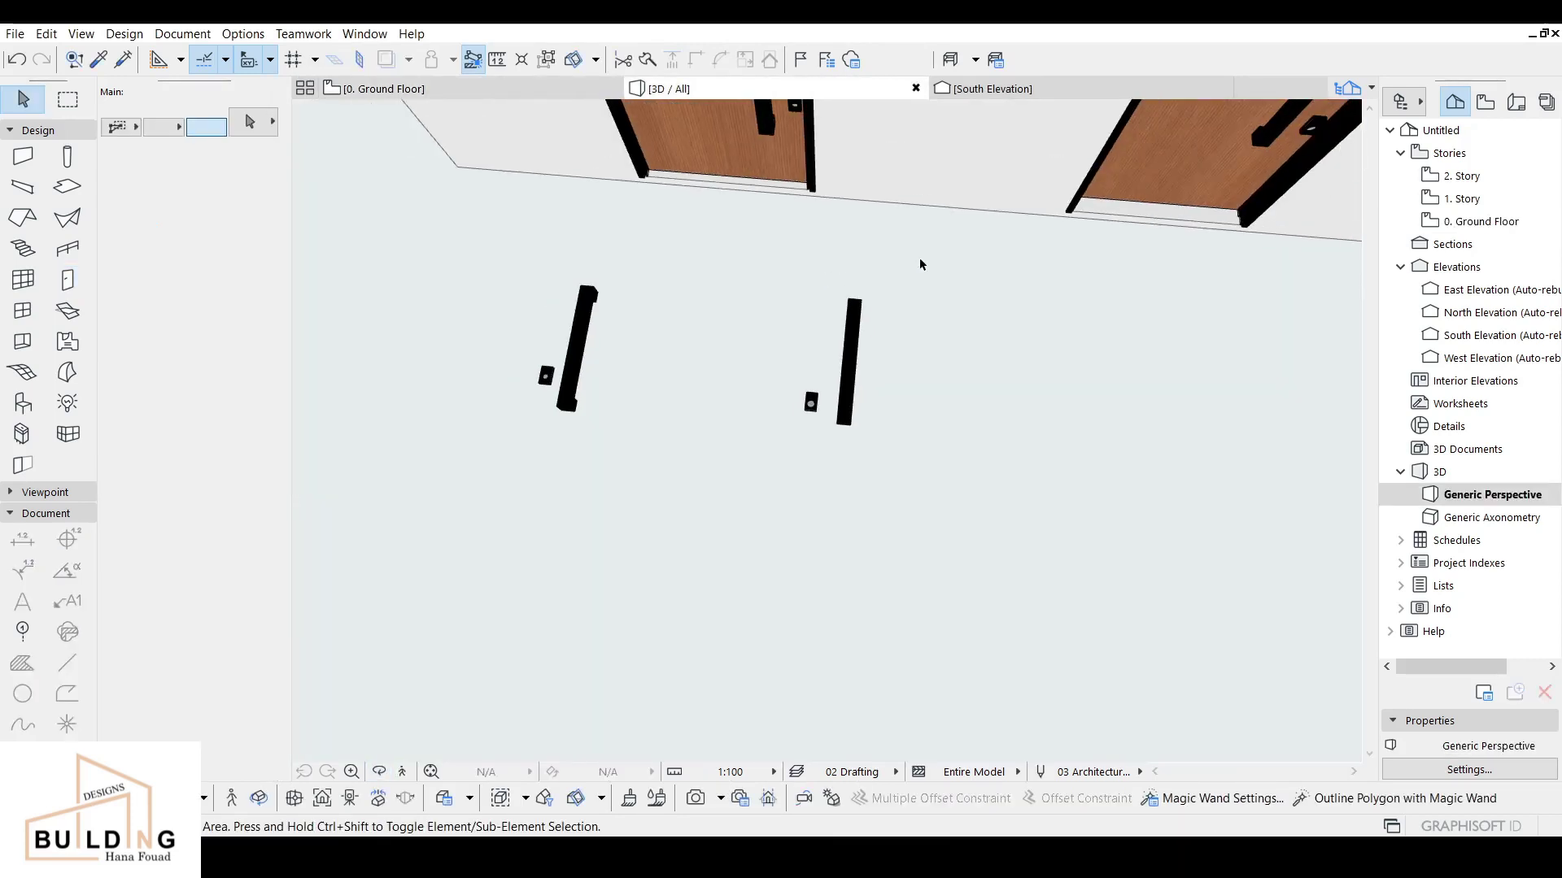
{"action": "middle_click_drag", "start_coordinate": [920, 262], "coordinate": [379, 570]}
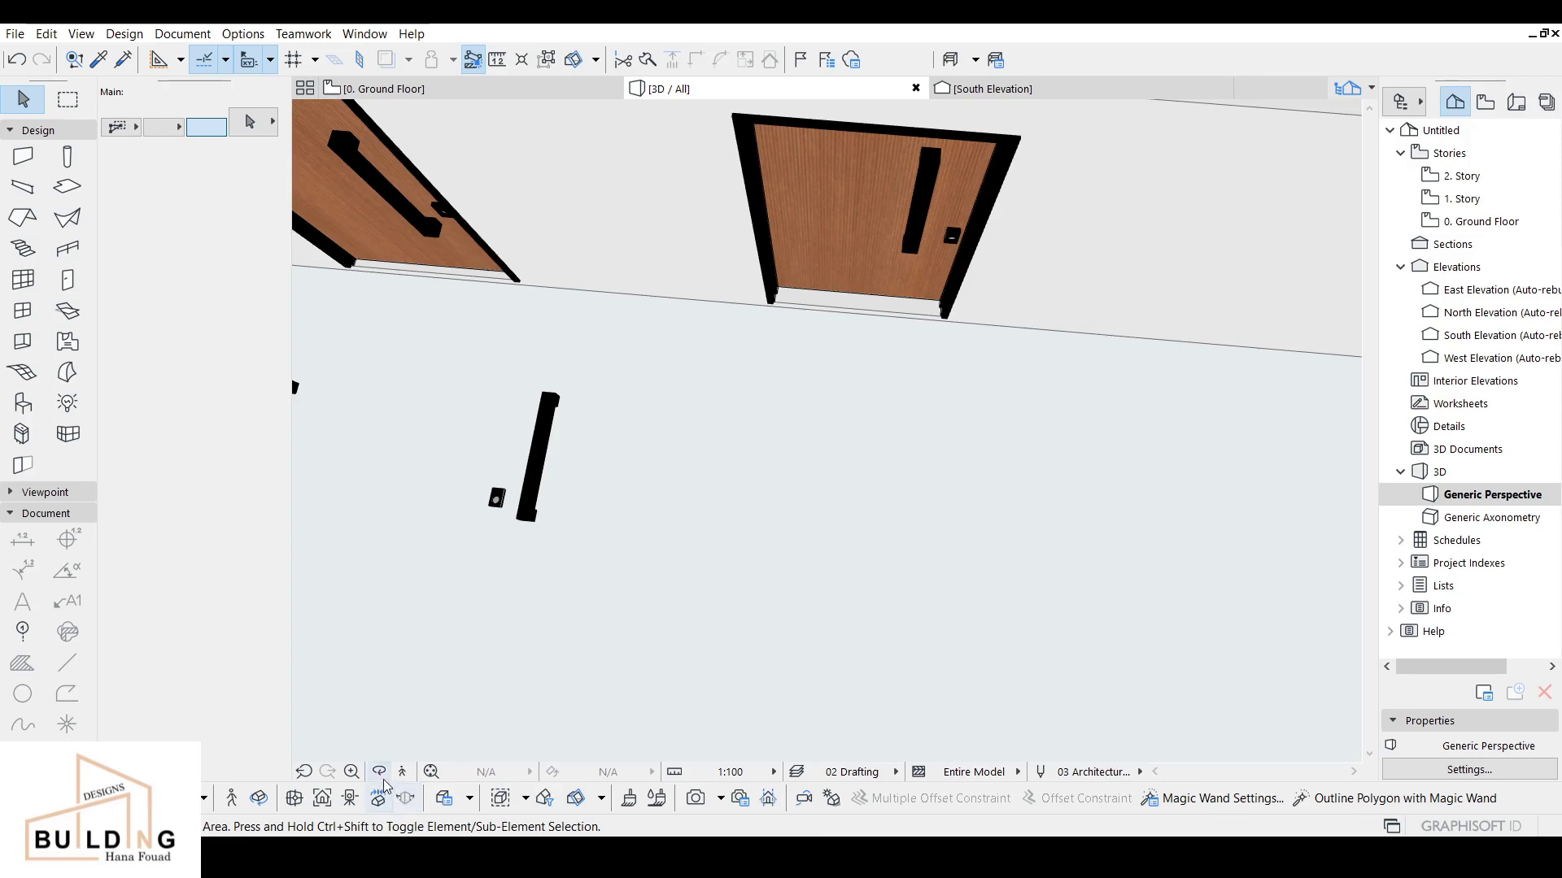
{"action": "middle_click_drag", "start_coordinate": [700, 666], "coordinate": [826, 431], "text": "shift"}
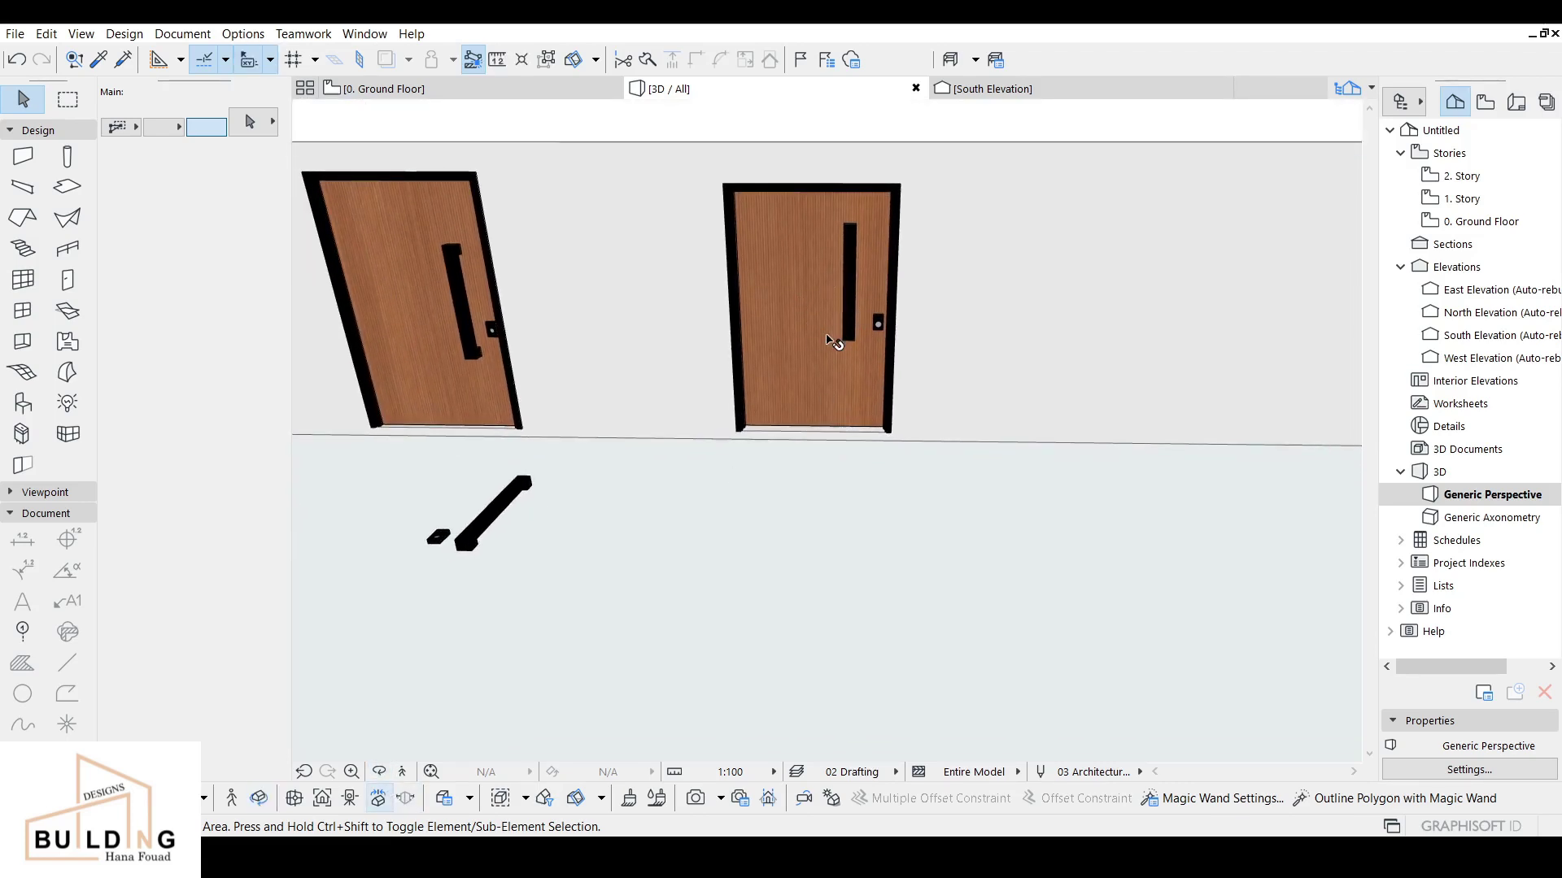
{"action": "left_click", "coordinate": [813, 390]}
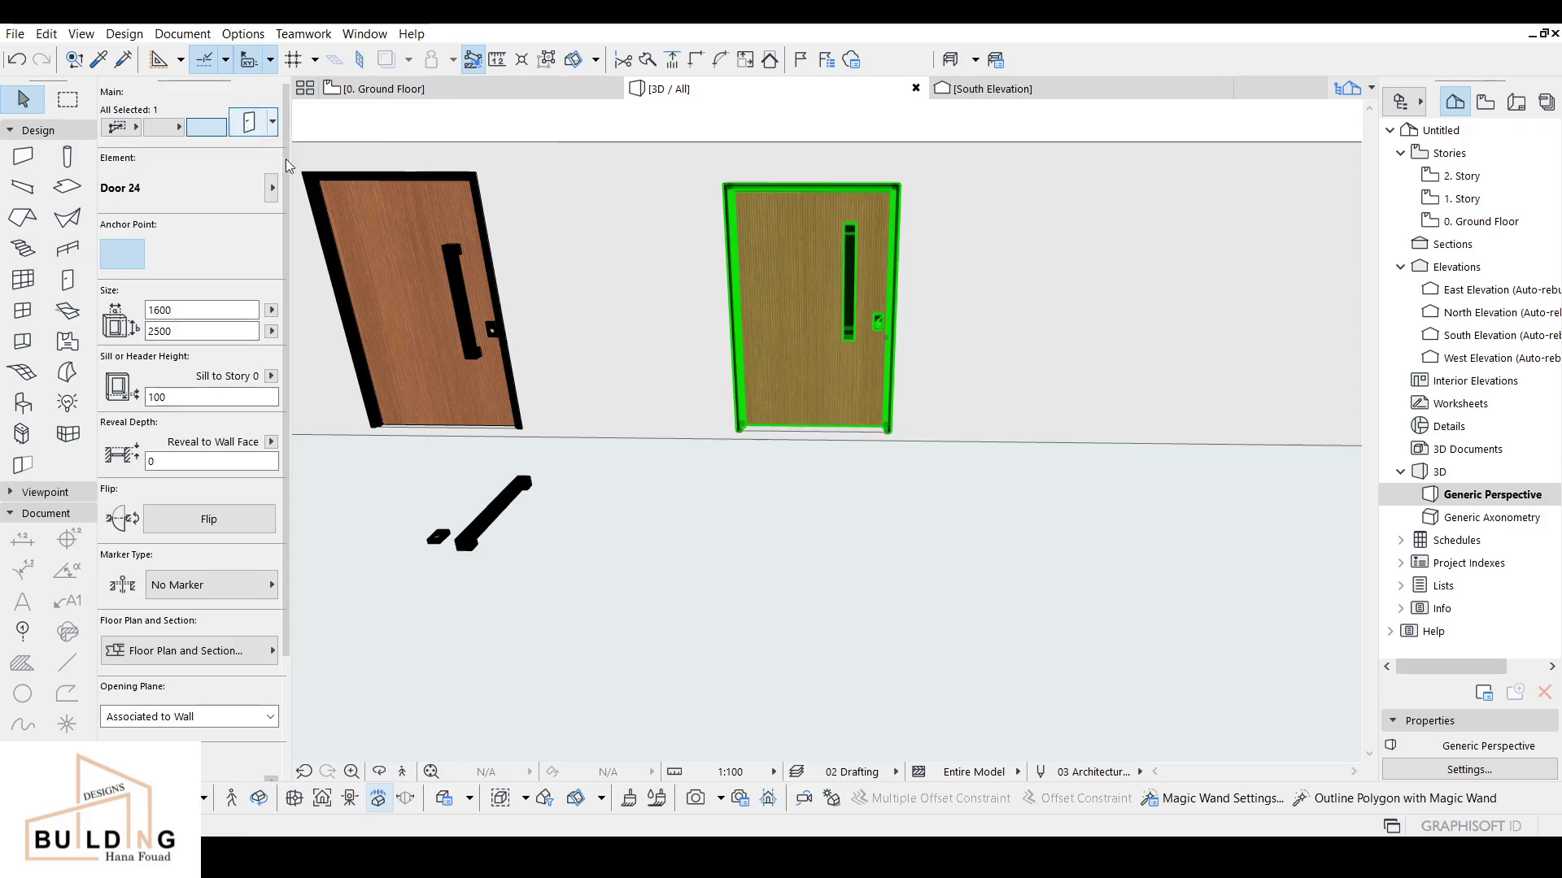
Step: Edit the right-hand door's handle Height in its settings, then return to the 0. Ground Floor plan
{"action": "key", "text": "ctrl+t"}
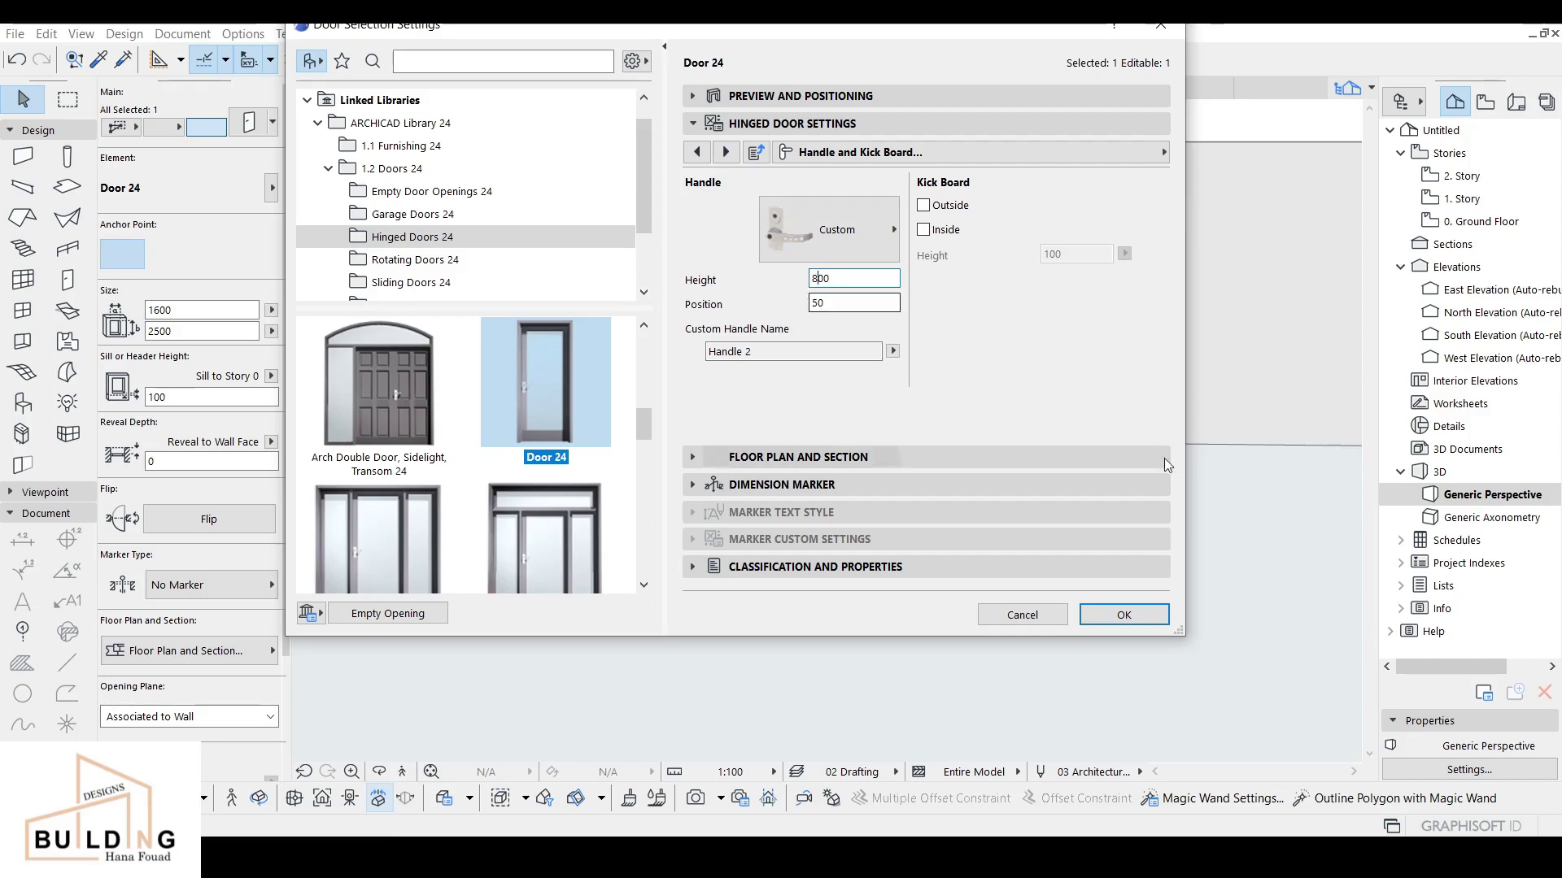
{"action": "left_click", "coordinate": [1123, 614]}
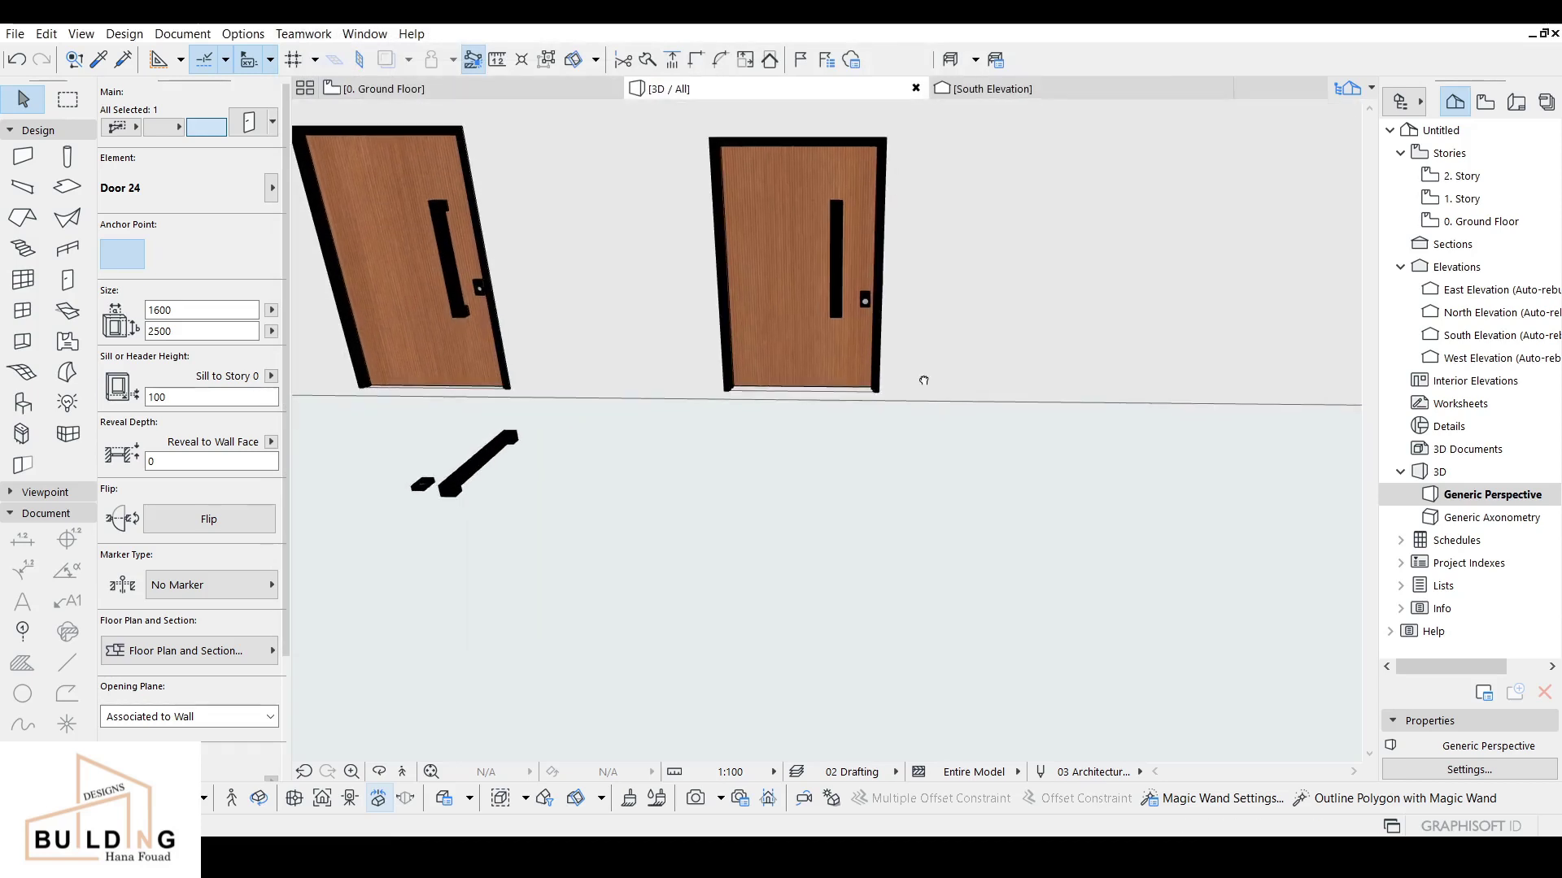
{"action": "scroll", "coordinate": [924, 380], "scroll_direction": "up", "scroll_amount": 5}
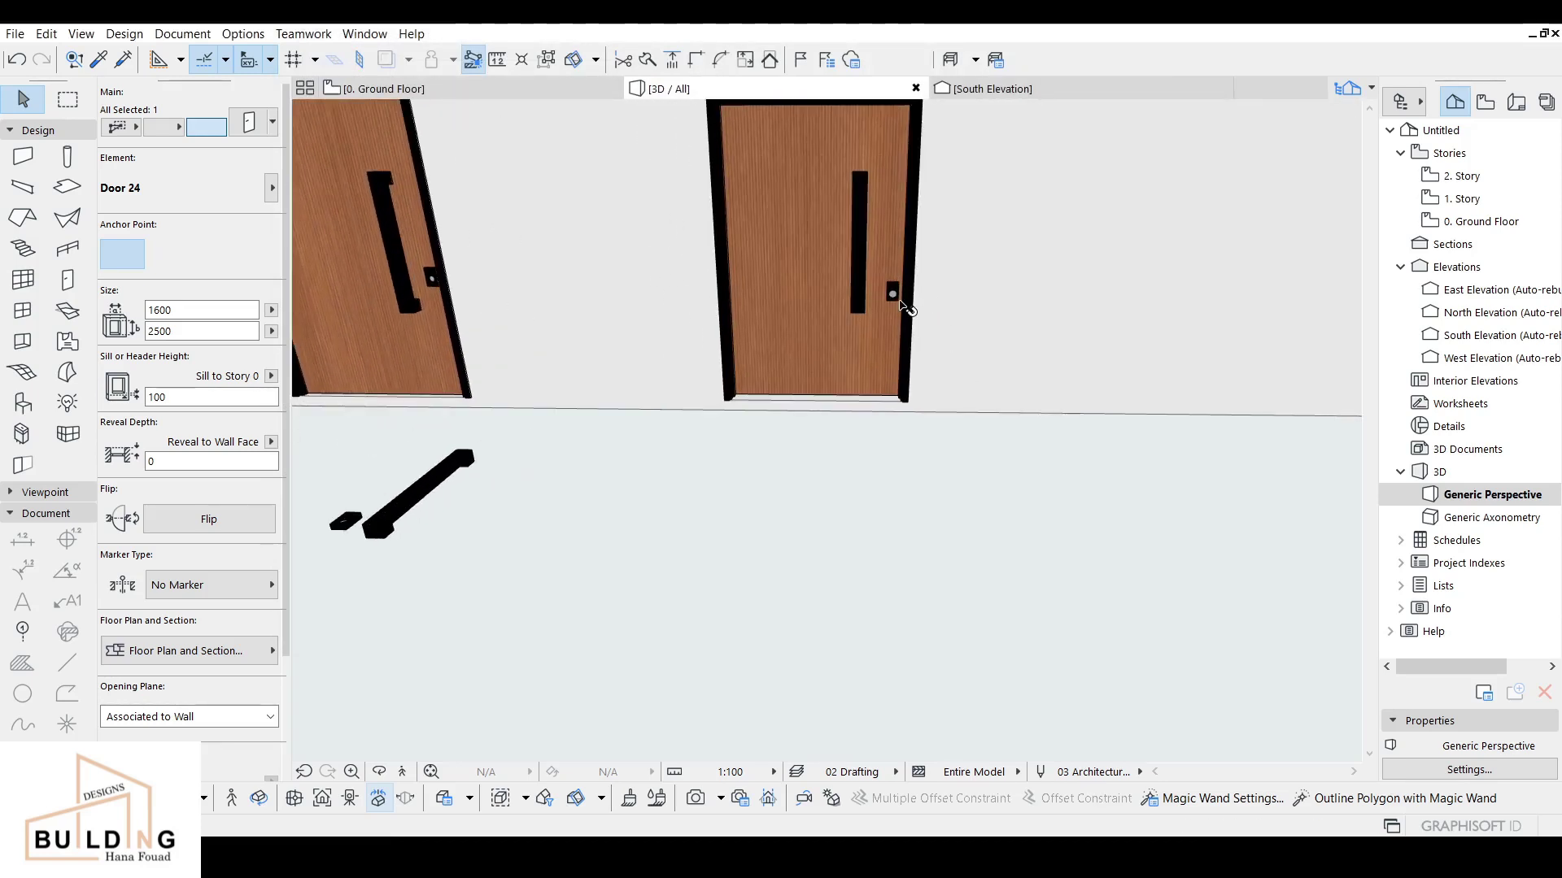
{"action": "scroll", "coordinate": [874, 358], "scroll_direction": "down", "scroll_amount": 2}
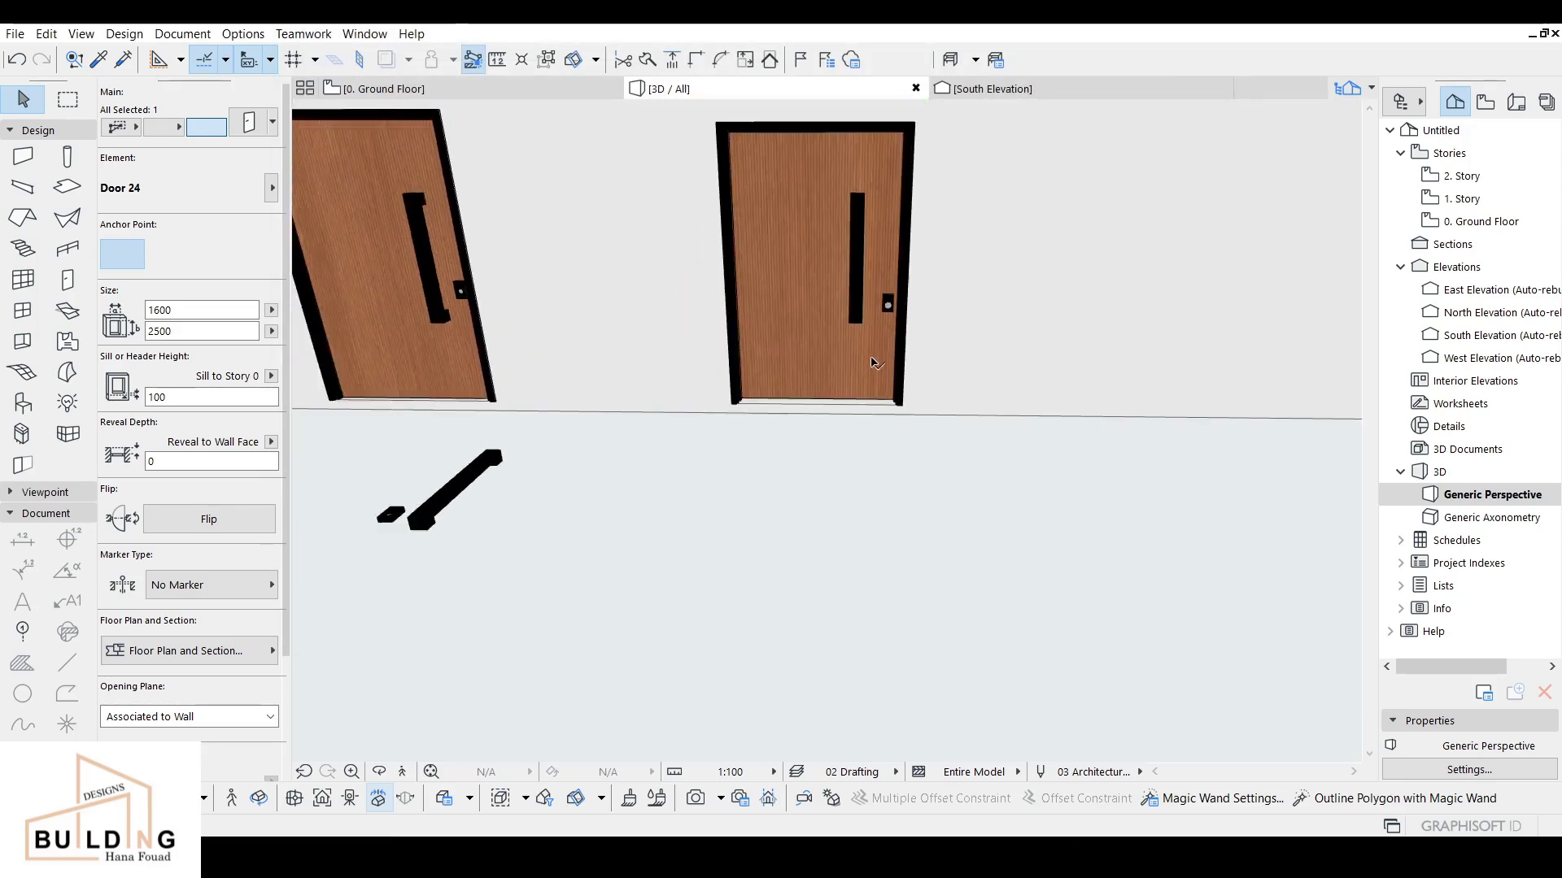
{"action": "scroll", "coordinate": [935, 350], "scroll_direction": "down", "scroll_amount": 2}
{"action": "scroll", "coordinate": [934, 349], "scroll_direction": "up", "scroll_amount": 5}
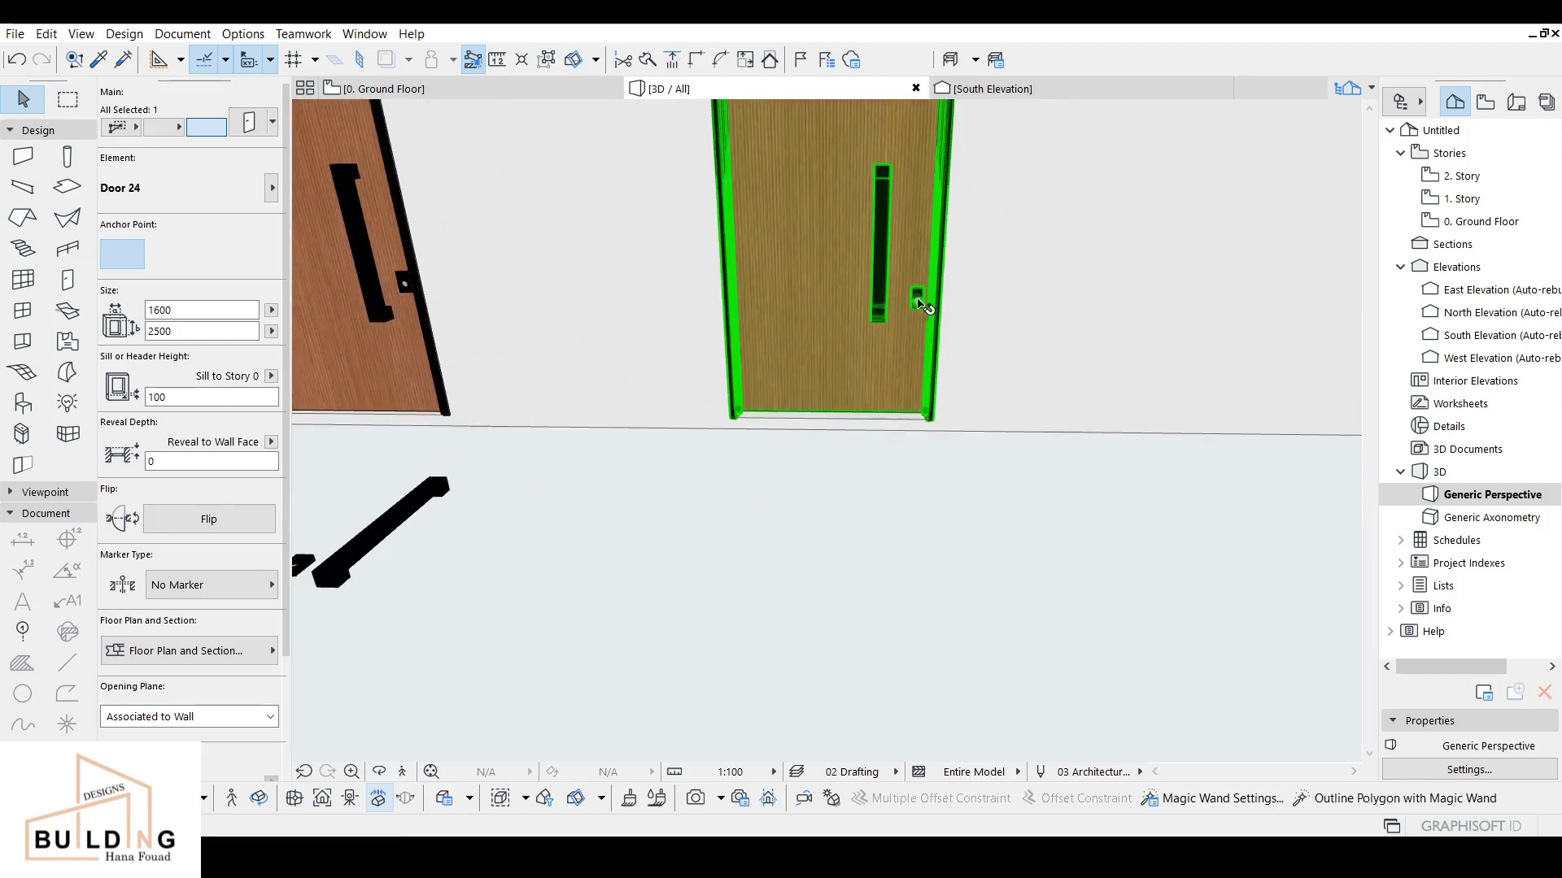
{"action": "left_click", "coordinate": [504, 91]}
{"action": "scroll", "coordinate": [465, 545], "scroll_direction": "up", "scroll_amount": 5}
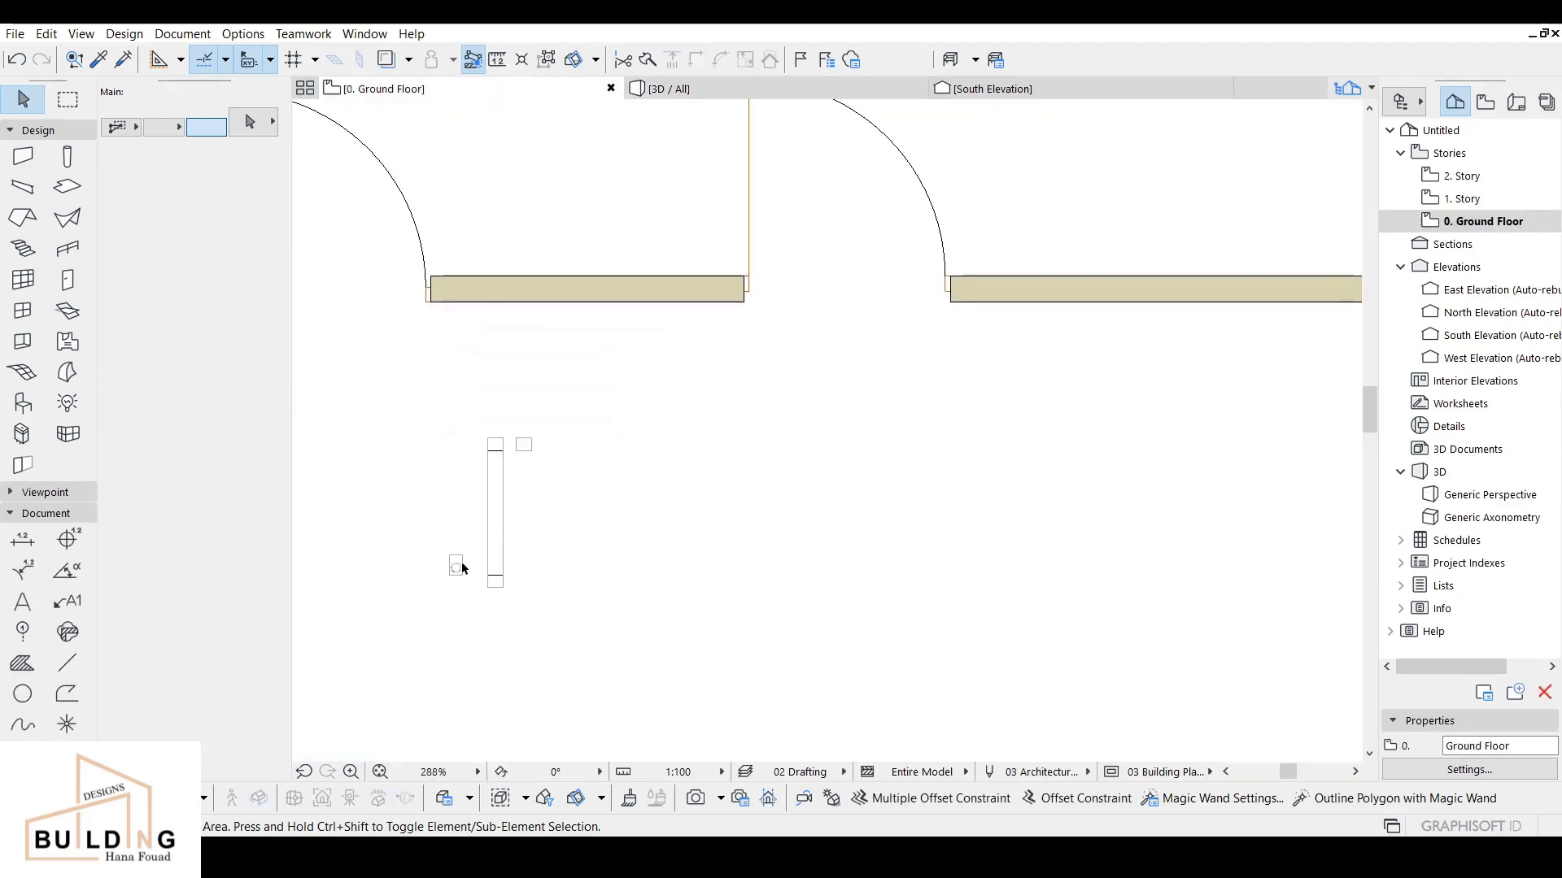
Step: Polygon-select the small lock pieces and move them slightly to the right
{"action": "scroll", "coordinate": [674, 539], "scroll_direction": "up", "scroll_amount": 5}
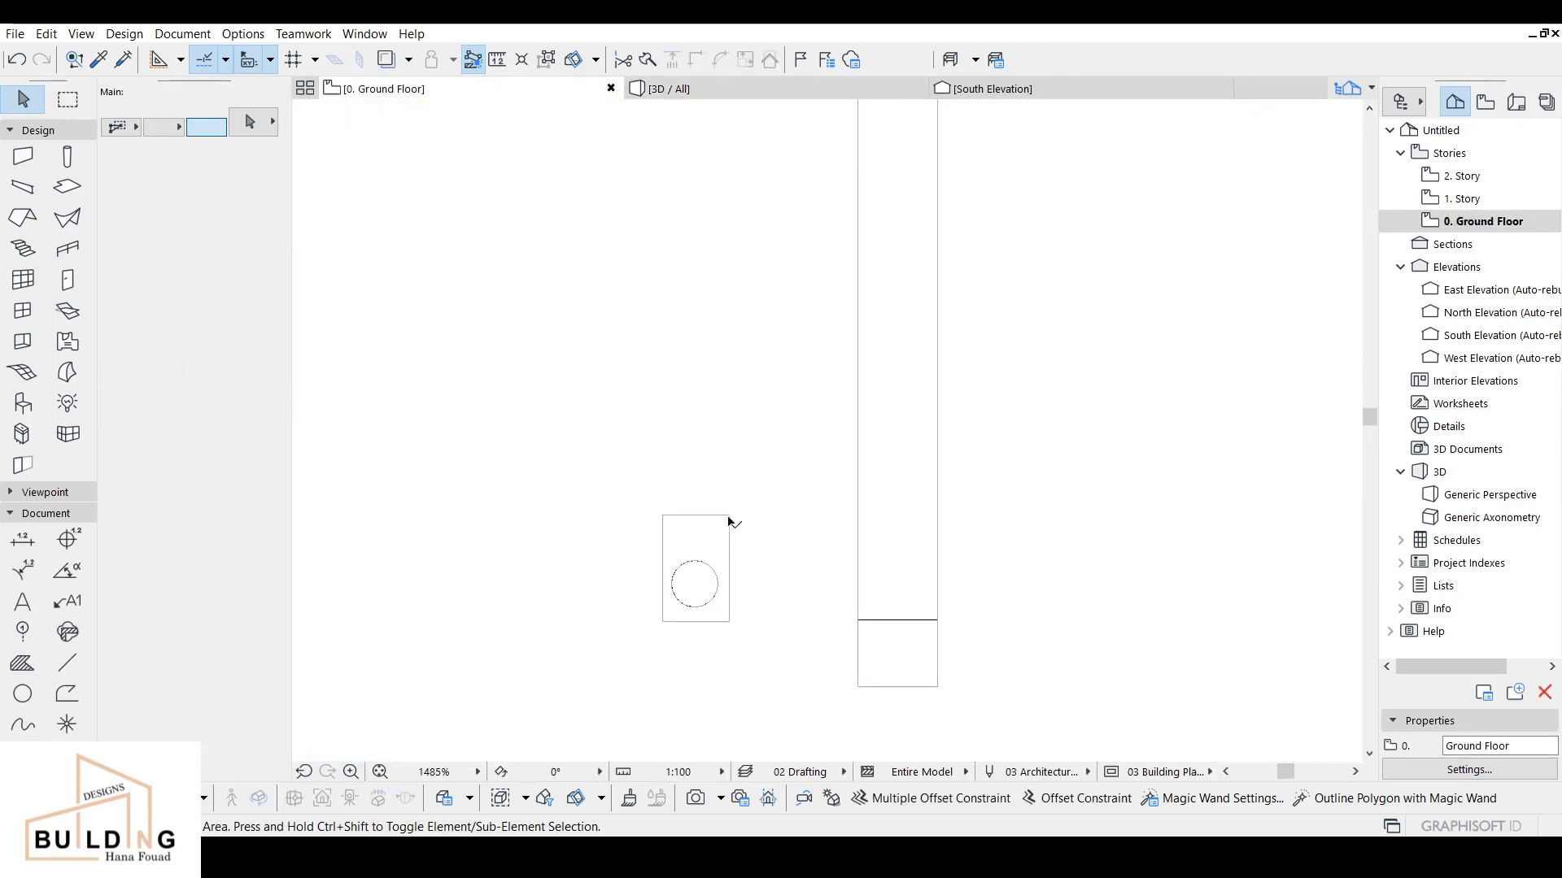
{"action": "left_click_drag", "start_coordinate": [744, 484], "coordinate": [579, 657]}
{"action": "left_click", "coordinate": [579, 657]}
{"action": "right_click", "coordinate": [599, 466]}
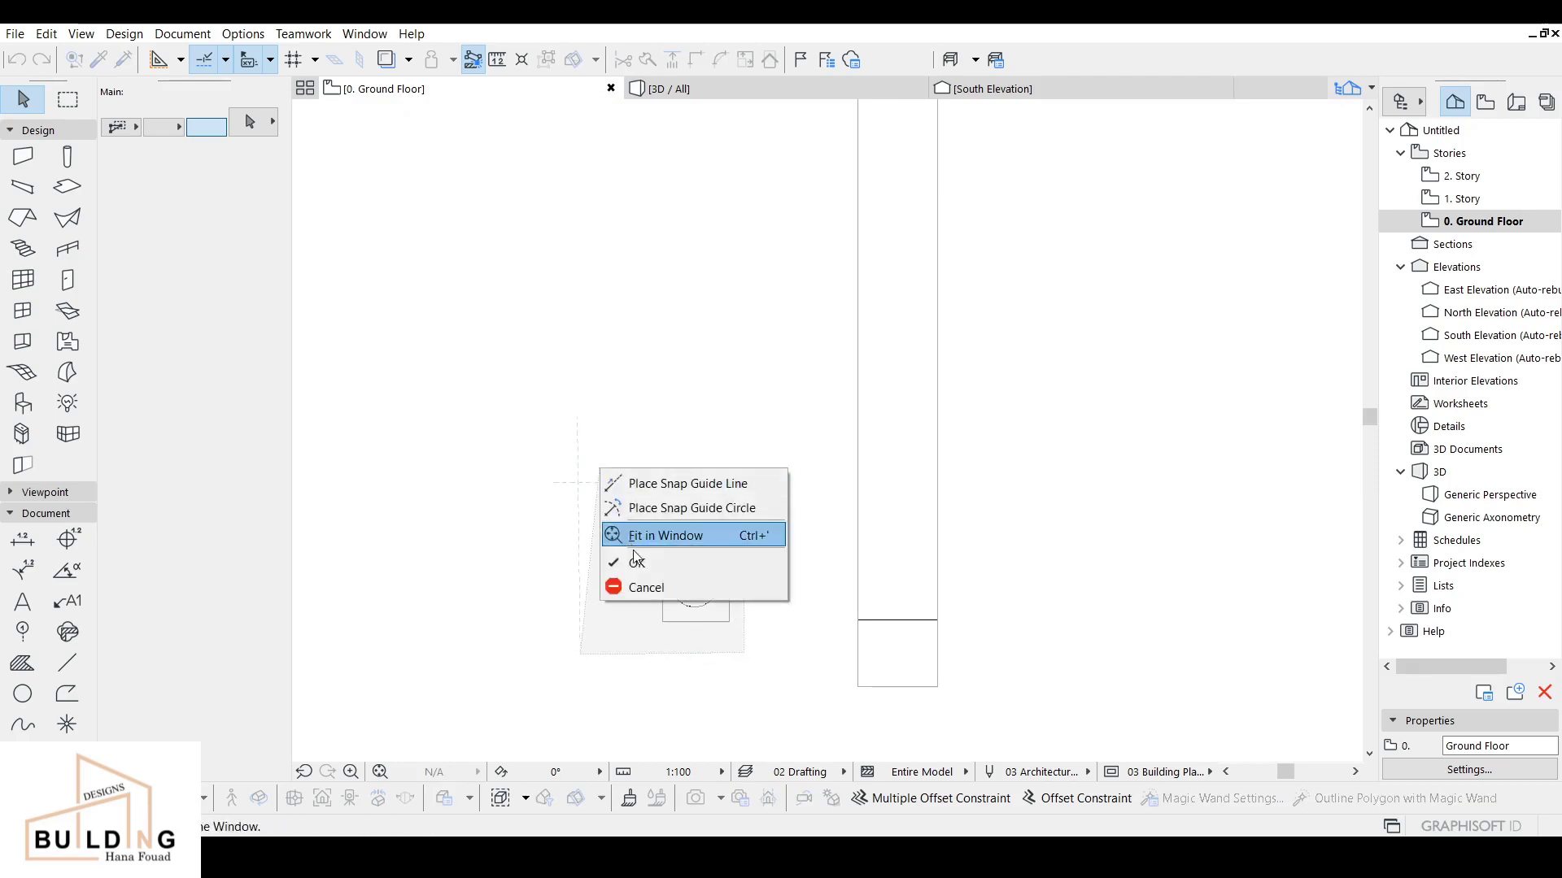
{"action": "left_click", "coordinate": [643, 561]}
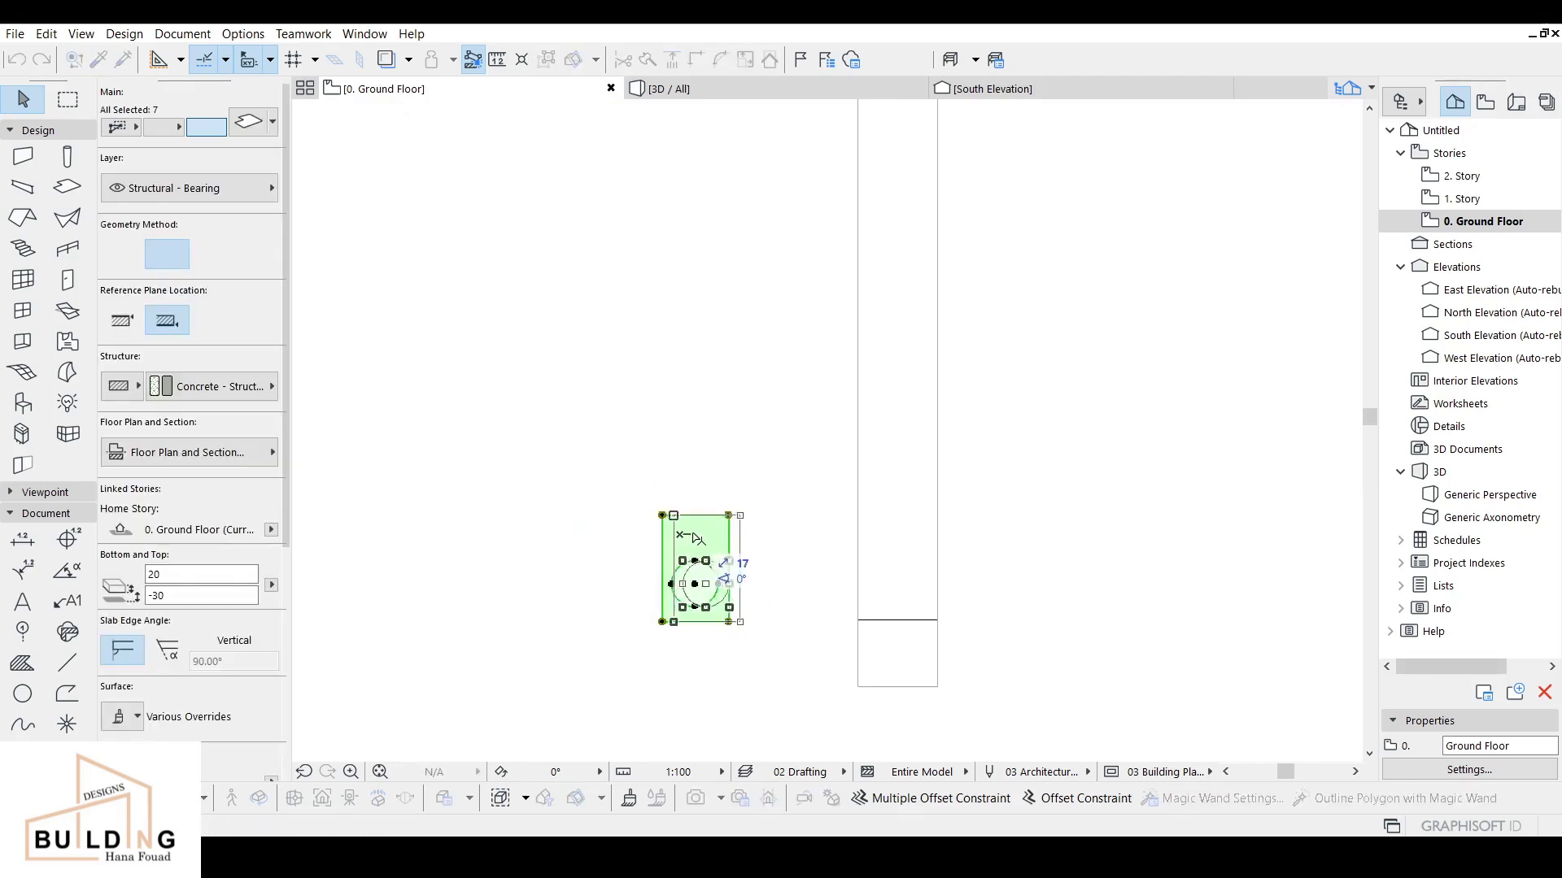
{"action": "left_click_drag", "start_coordinate": [697, 538], "coordinate": [731, 538]}
Step: Polygon-select all 14 handle and lock elements, from the bar down past the handle
{"action": "scroll", "coordinate": [720, 268], "scroll_direction": "down", "scroll_amount": 5}
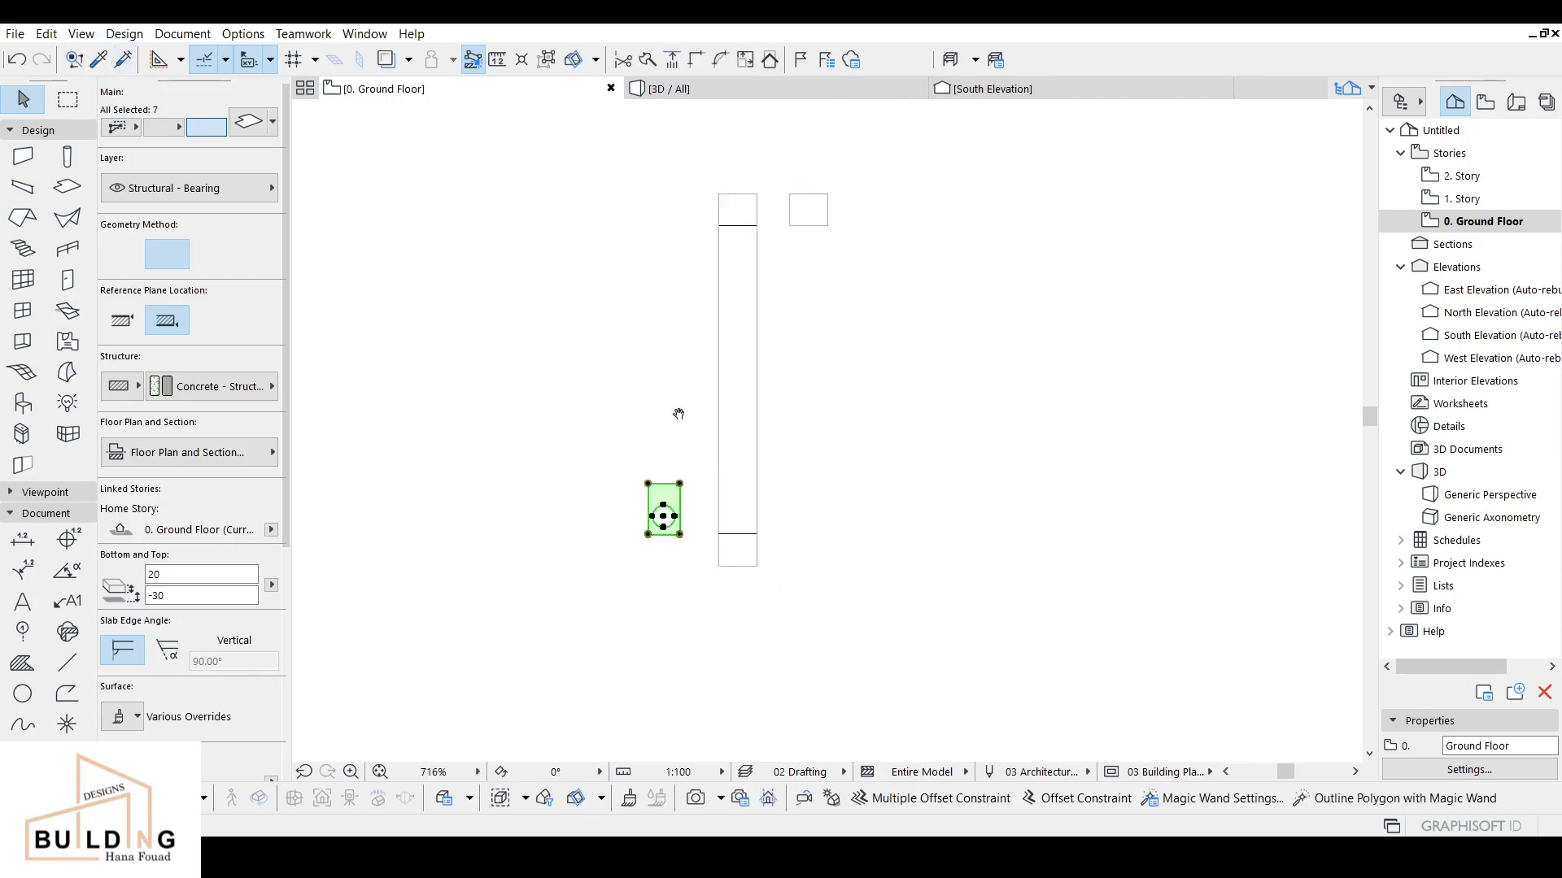
{"action": "left_click", "coordinate": [754, 199]}
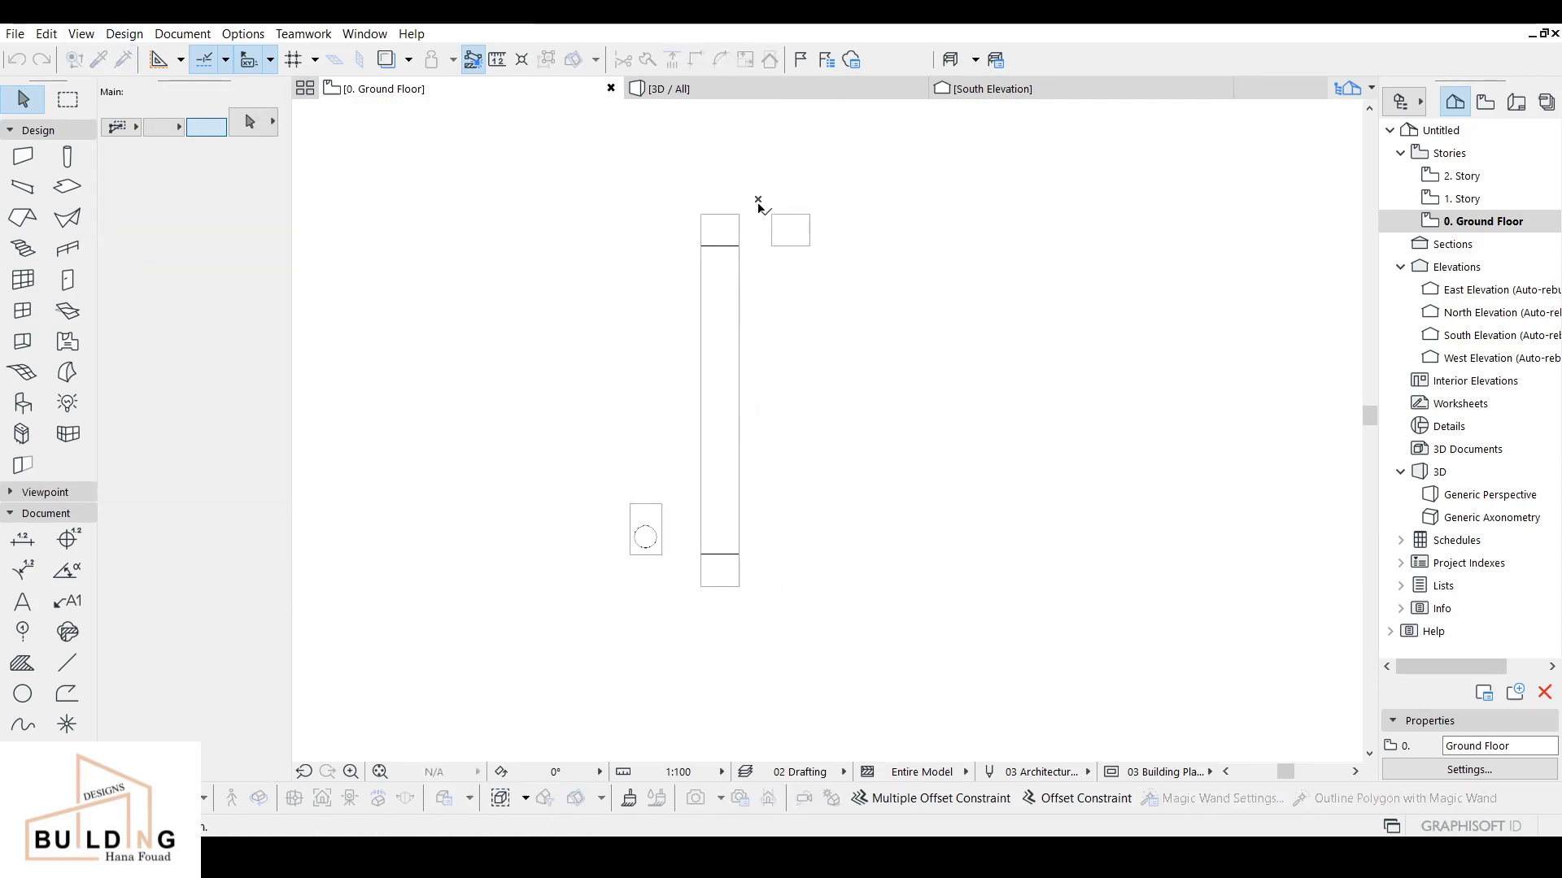
{"action": "left_click", "coordinate": [752, 574]}
{"action": "left_click", "coordinate": [704, 625]}
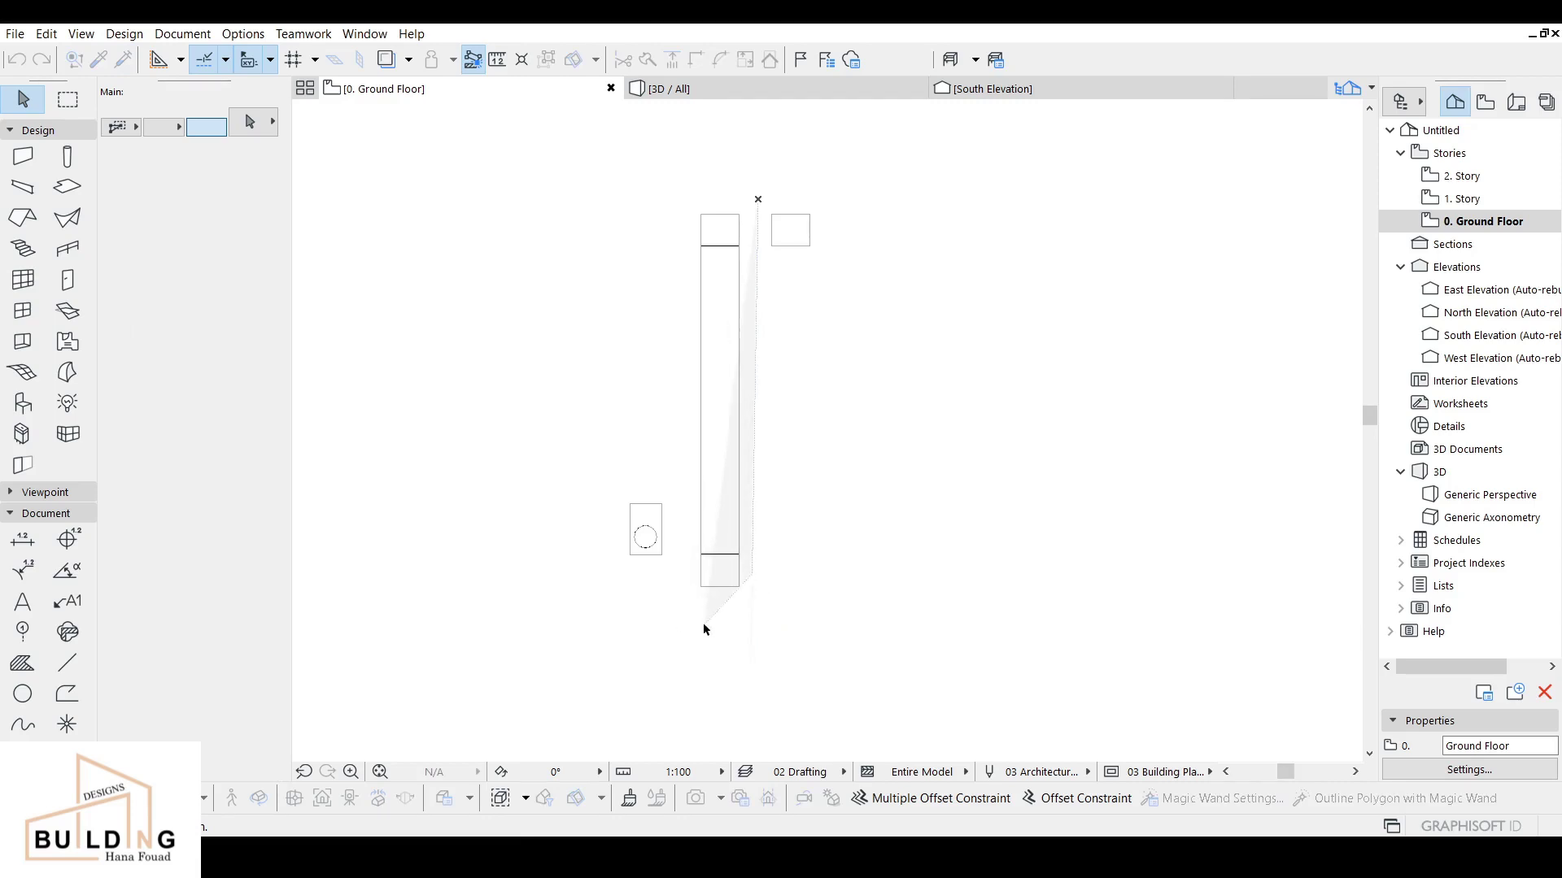
{"action": "right_click", "coordinate": [667, 184]}
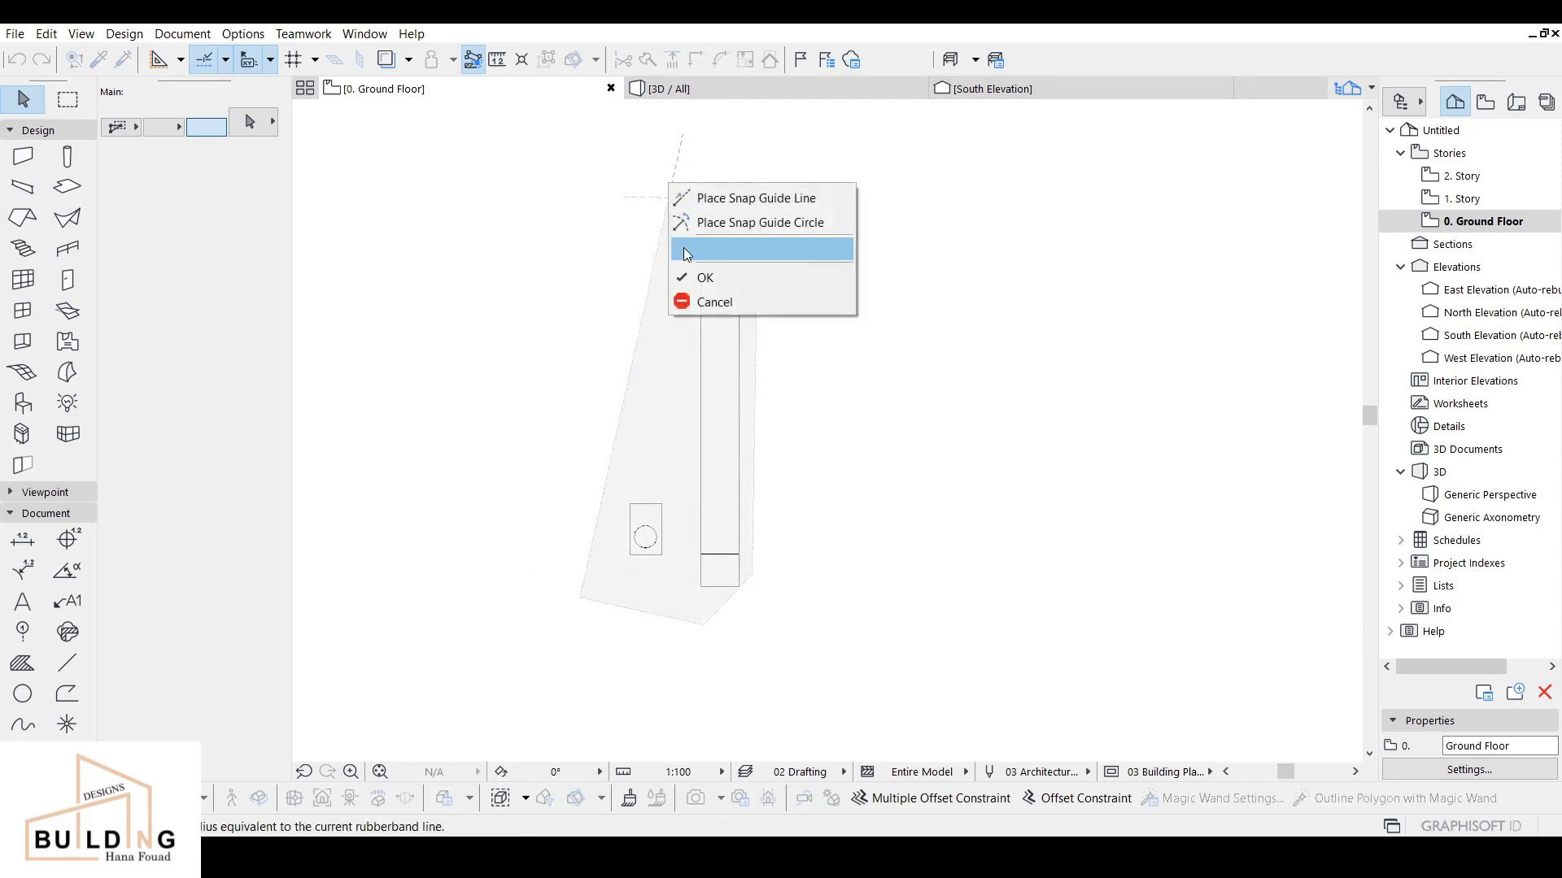
{"action": "left_click", "coordinate": [735, 278]}
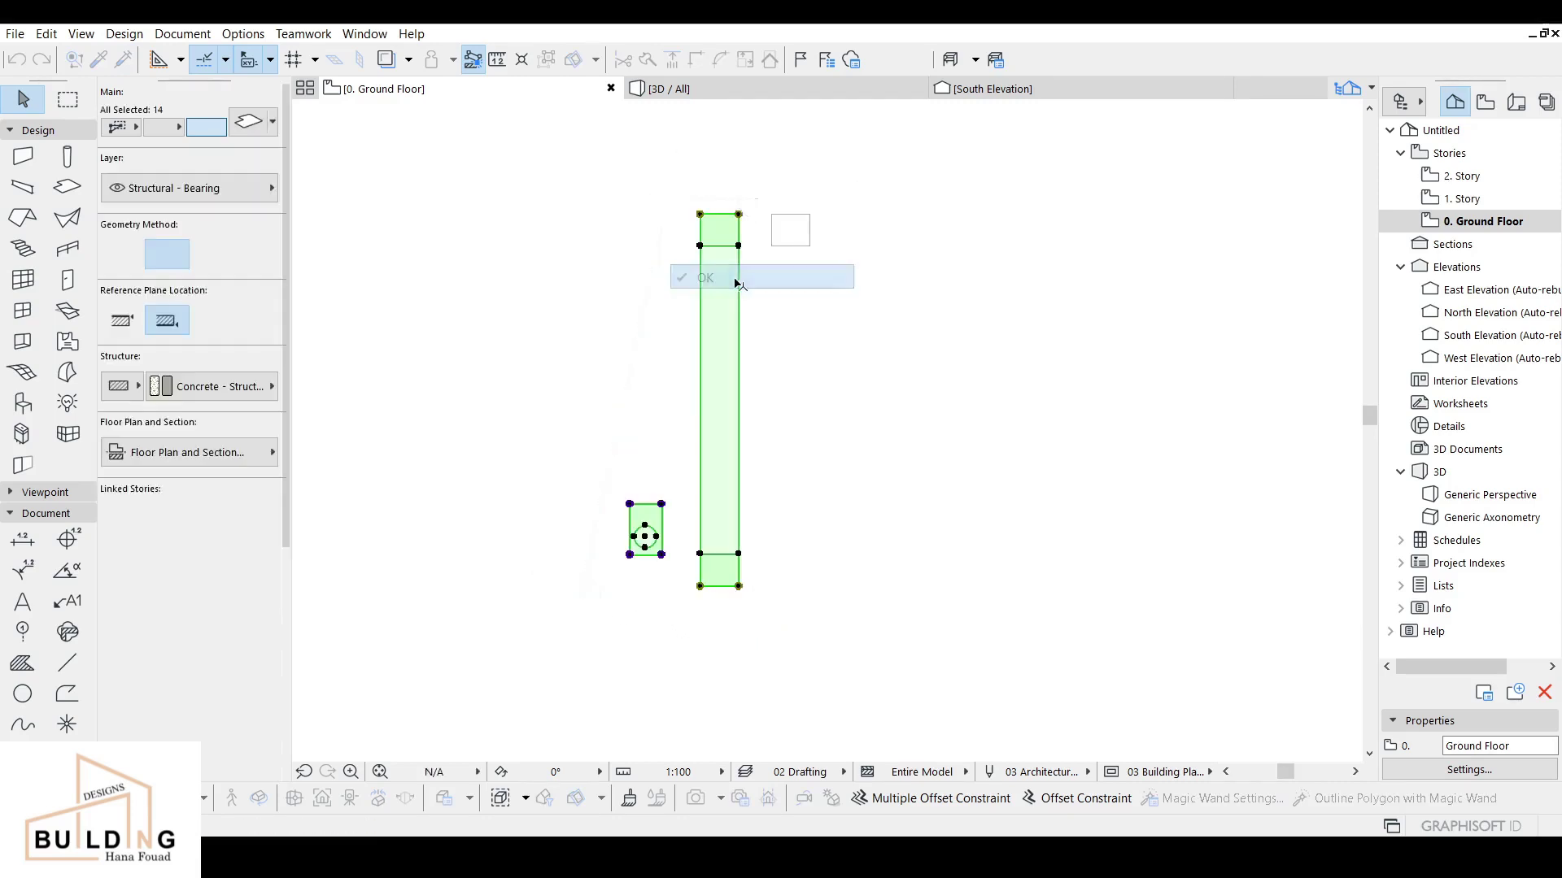
{"action": "left_click", "coordinate": [15, 33]}
Step: Save the selection as a handle, replacing Handle 2.gsm, then view the doors in 3D
{"action": "mouse_move", "coordinate": [71, 359]}
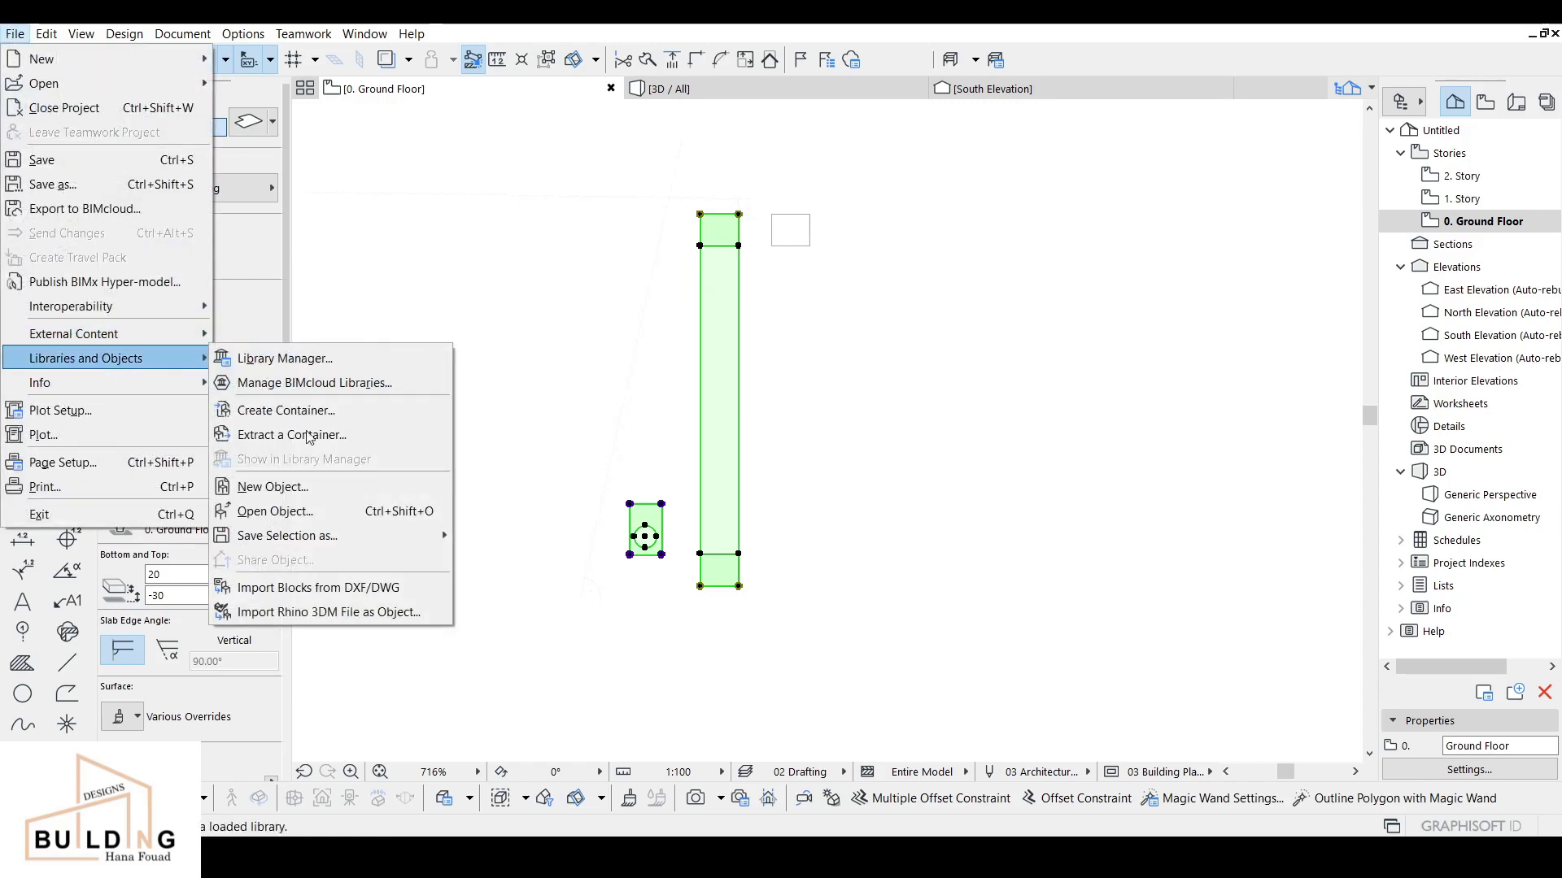
{"action": "mouse_move", "coordinate": [326, 535]}
{"action": "left_click", "coordinate": [534, 464]}
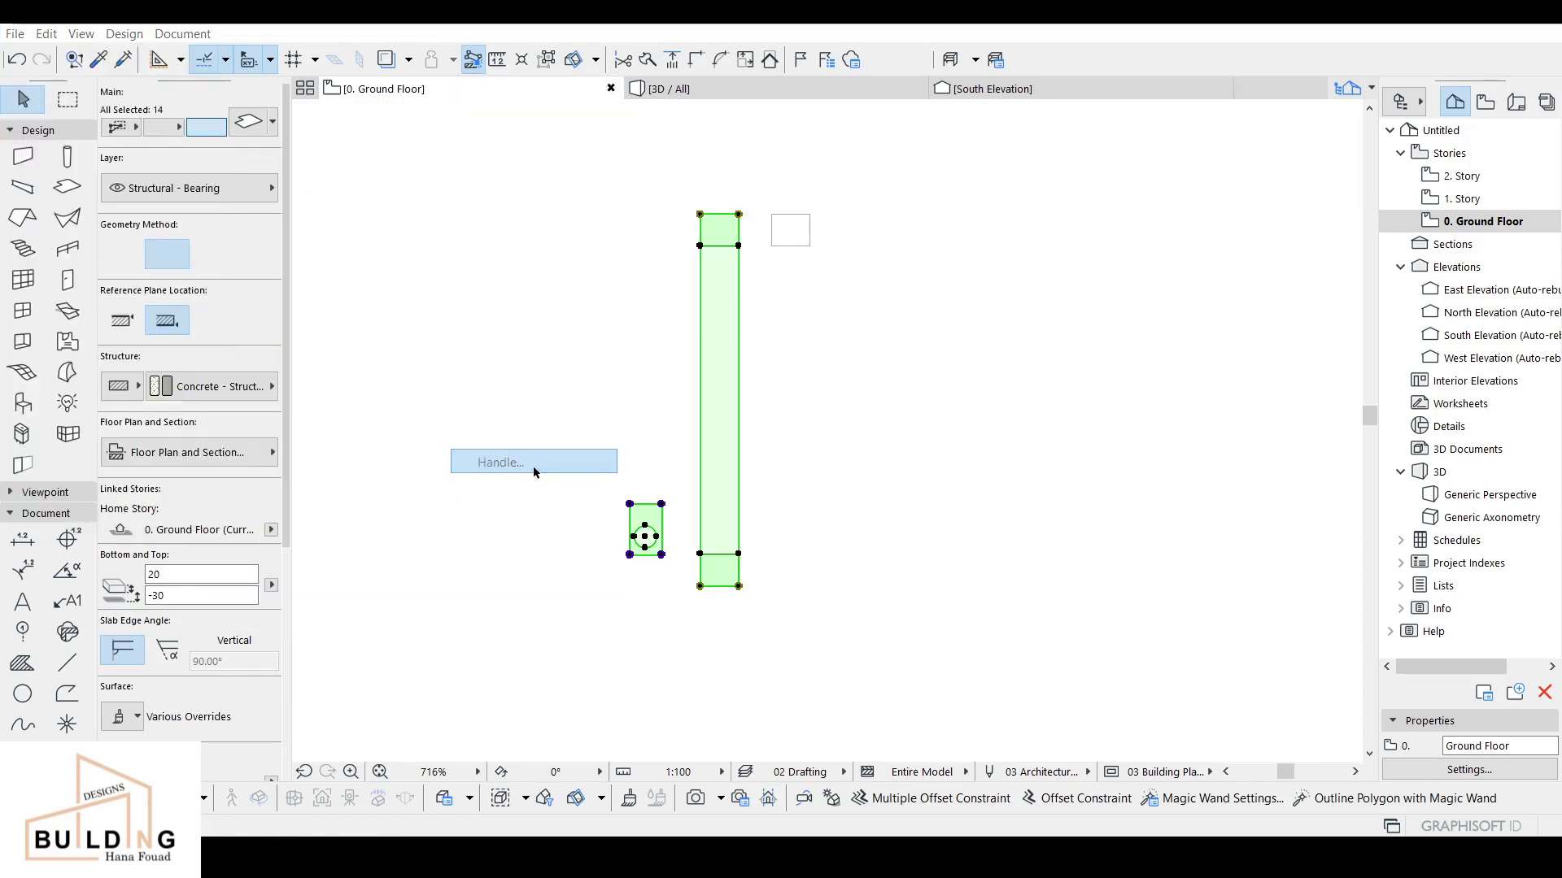
{"action": "left_click", "coordinate": [764, 271]}
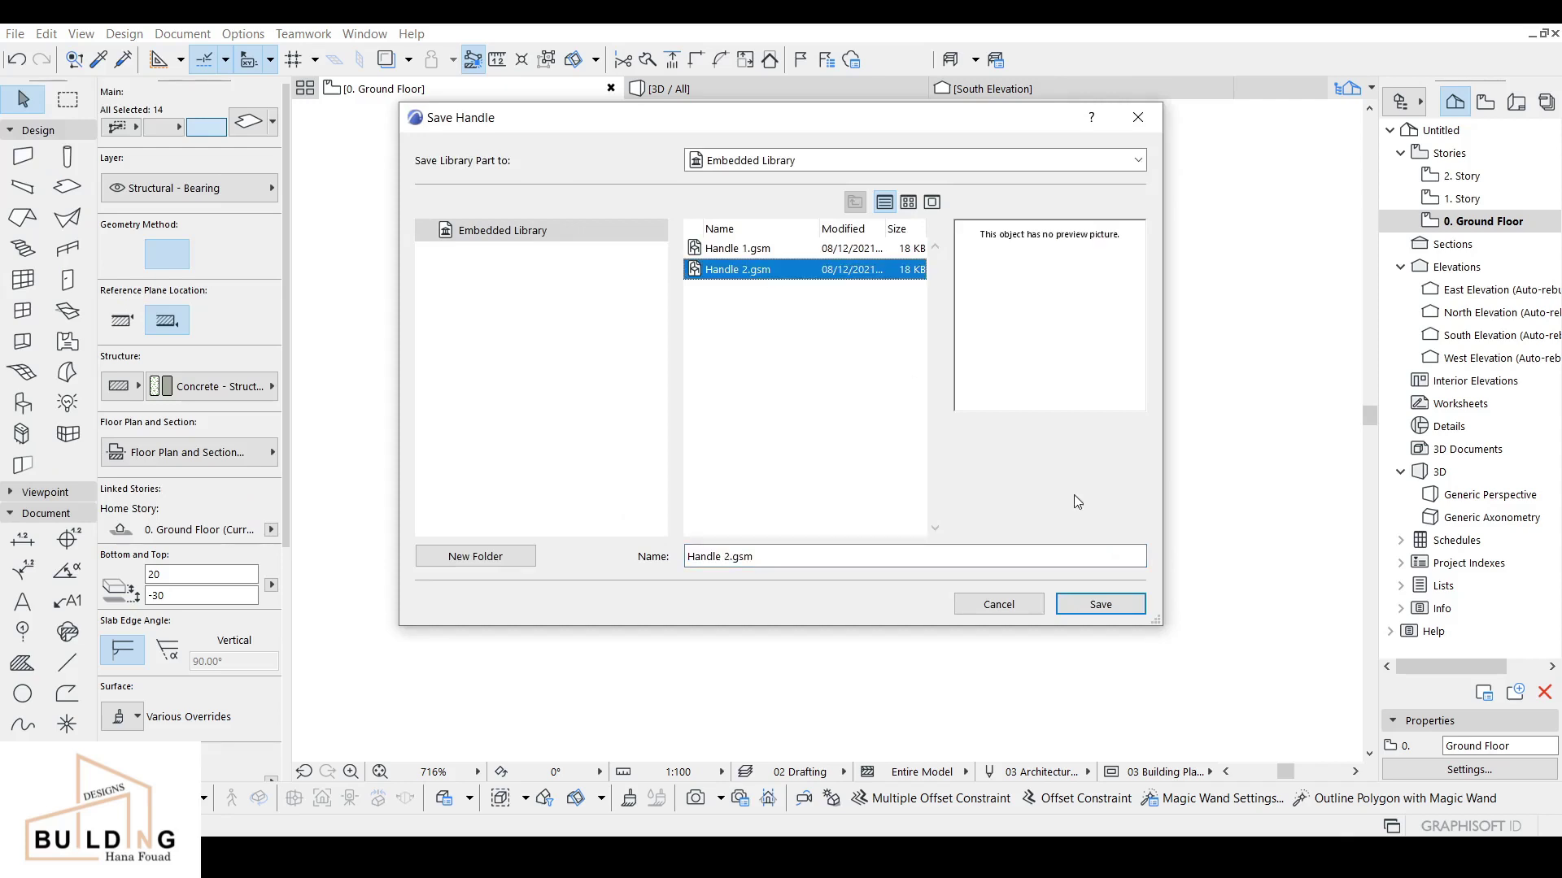
{"action": "left_click", "coordinate": [1094, 606]}
{"action": "left_click", "coordinate": [848, 338]}
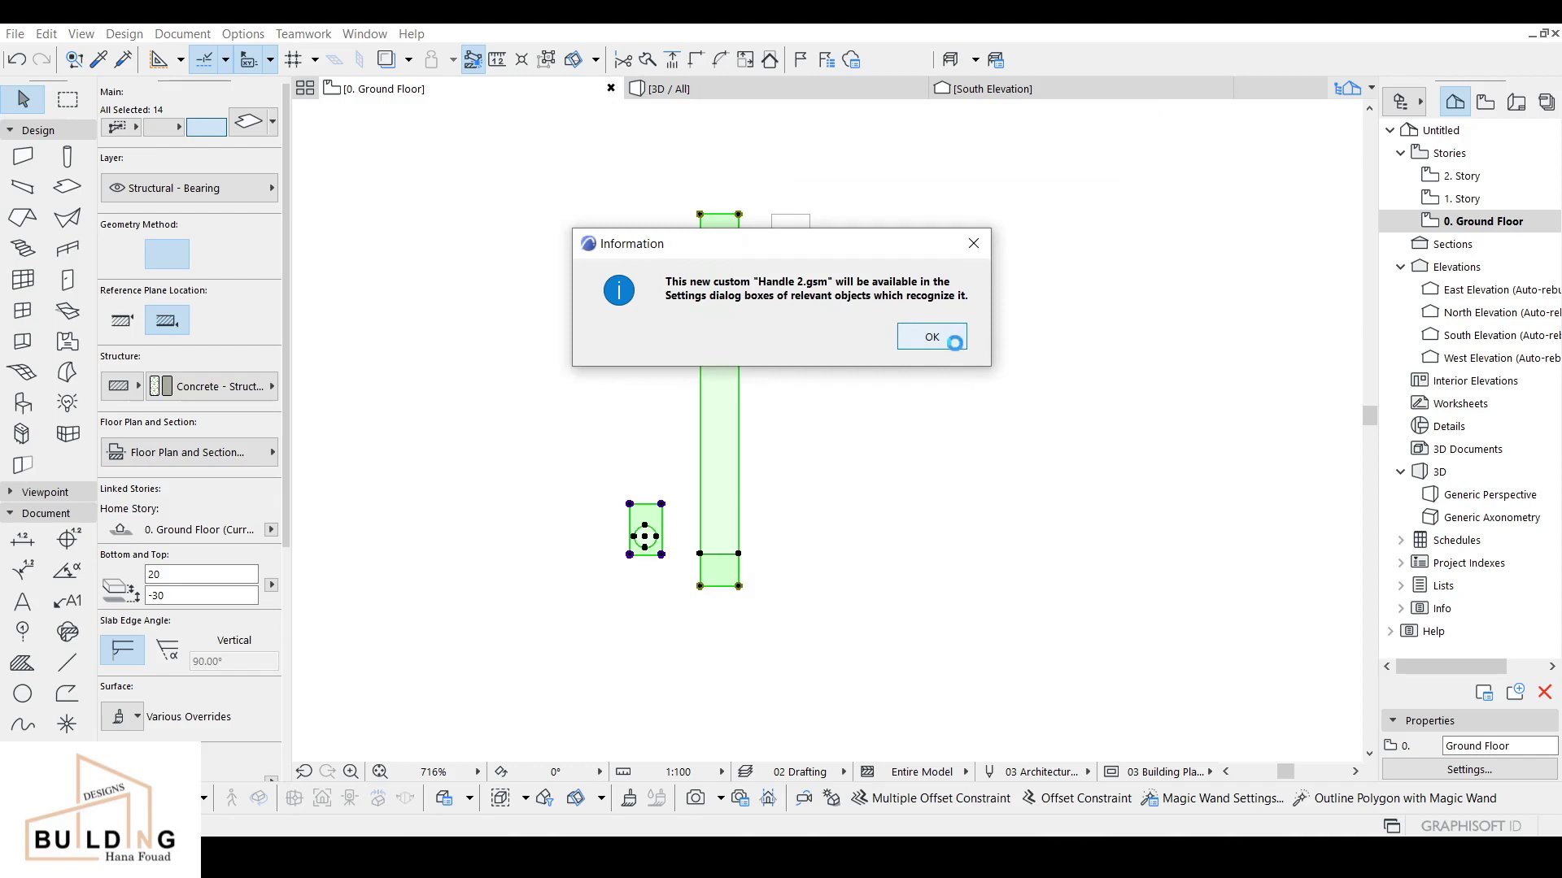
{"action": "left_click", "coordinate": [950, 345]}
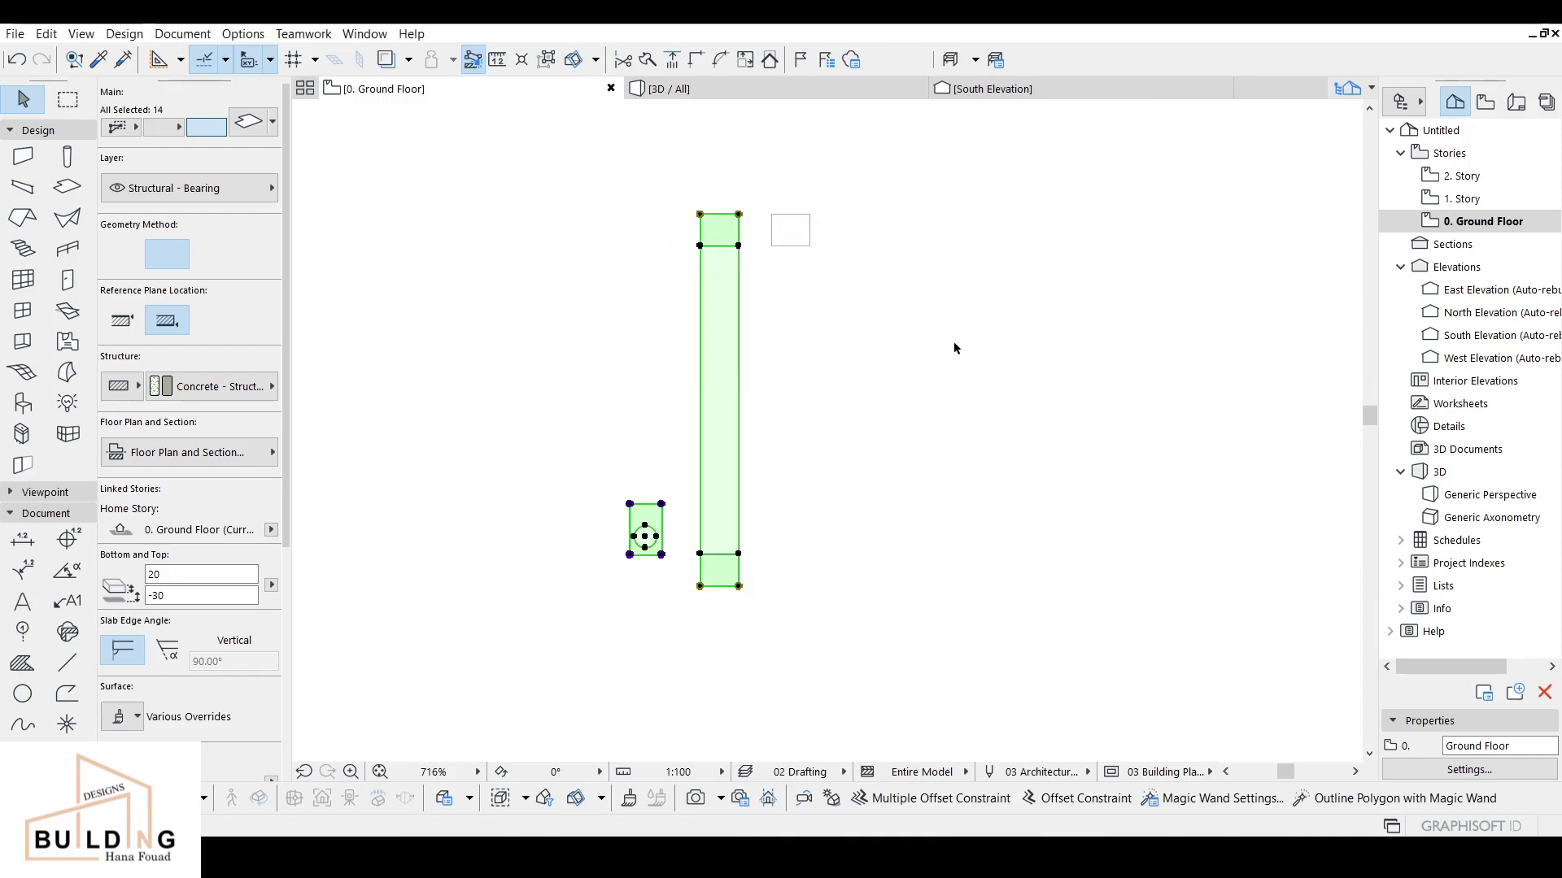
{"action": "left_click", "coordinate": [762, 90]}
{"action": "key", "text": "Escape"}
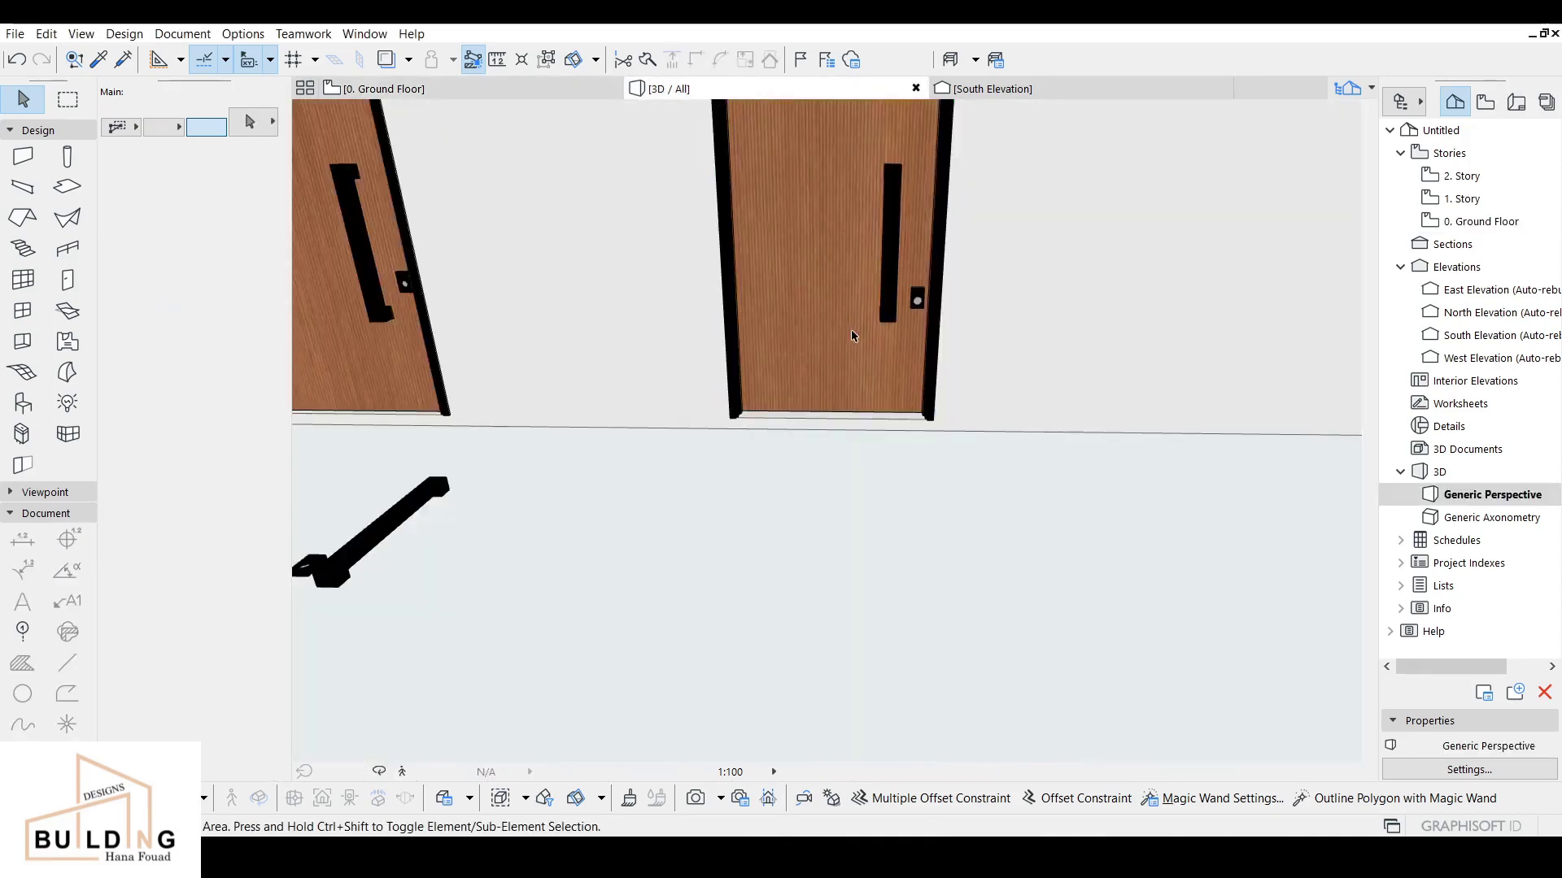